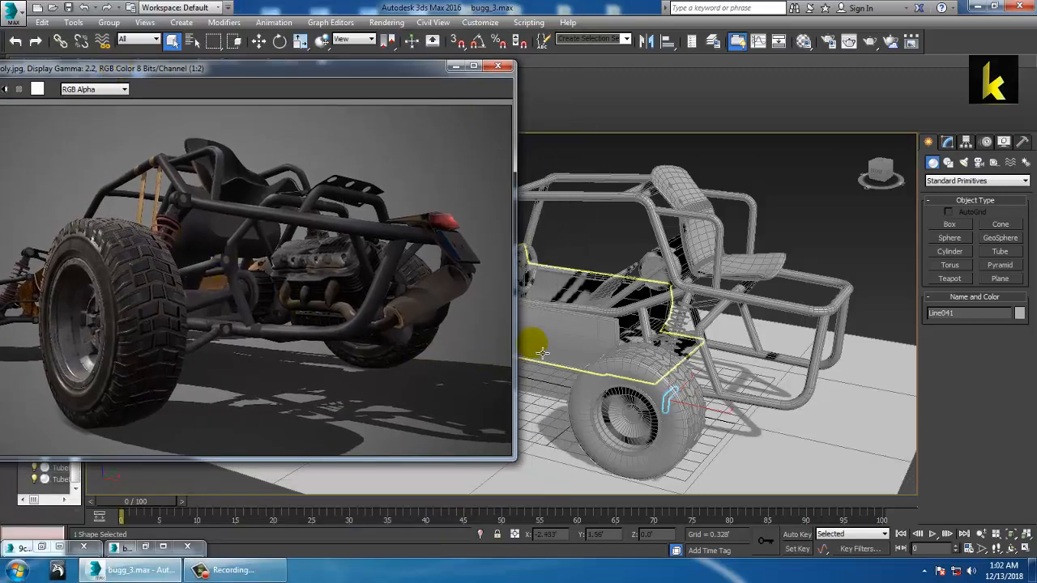
Select the lower suspension arms and the coil spring with its shock body beside the near rear wheel.
middle_click_drag(687, 355, 688, 380, "alt")
scroll(662, 278, "up", 2)
scroll(681, 353, "up", 2)
left_click(689, 380)
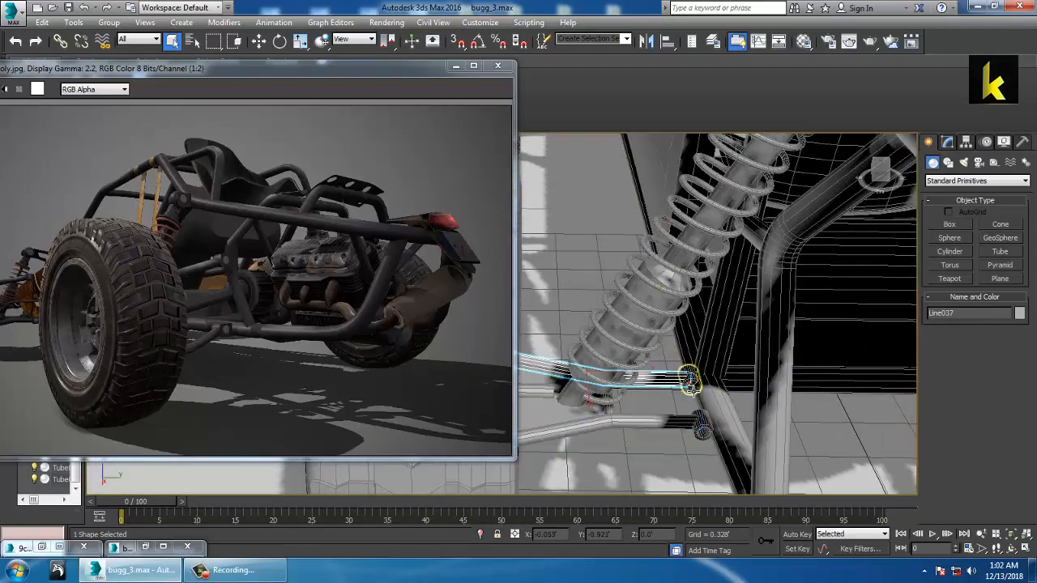
left_click(679, 422, "ctrl")
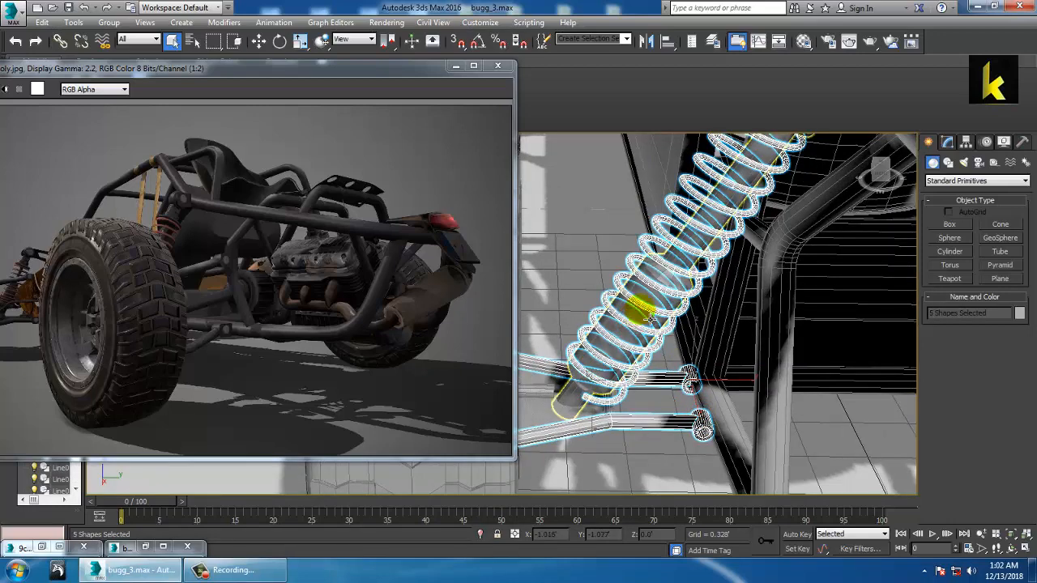
middle_click_drag(643, 323, 713, 259, "alt")
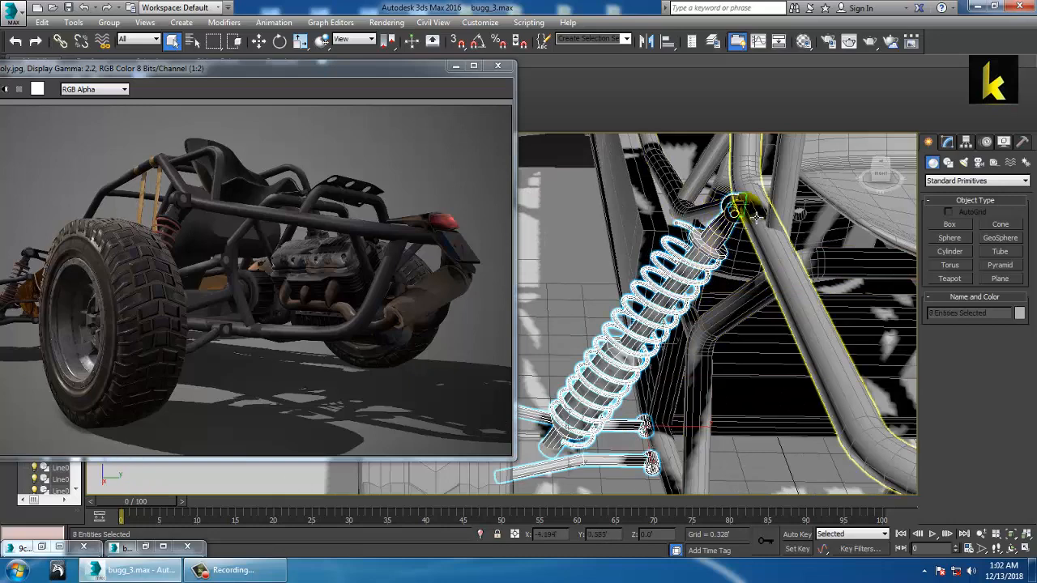
Add the fittings of the shock absorber's upper mount, where it meets the frame, to the selection.
left_click(756, 217, "ctrl")
middle_click_drag(780, 235, 744, 261, "alt")
scroll(743, 261, "up", 5)
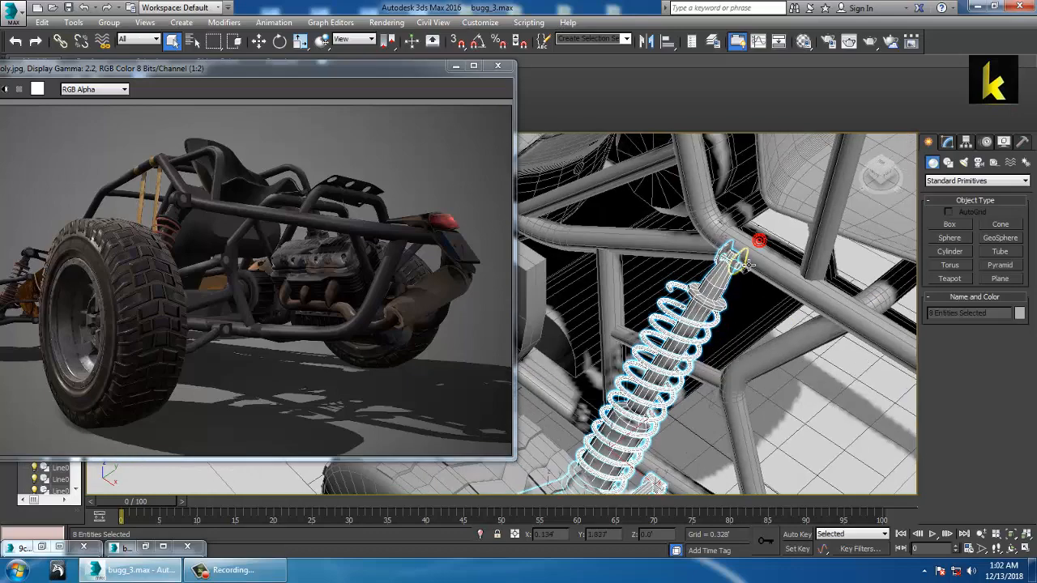
scroll(747, 267, "down", 5)
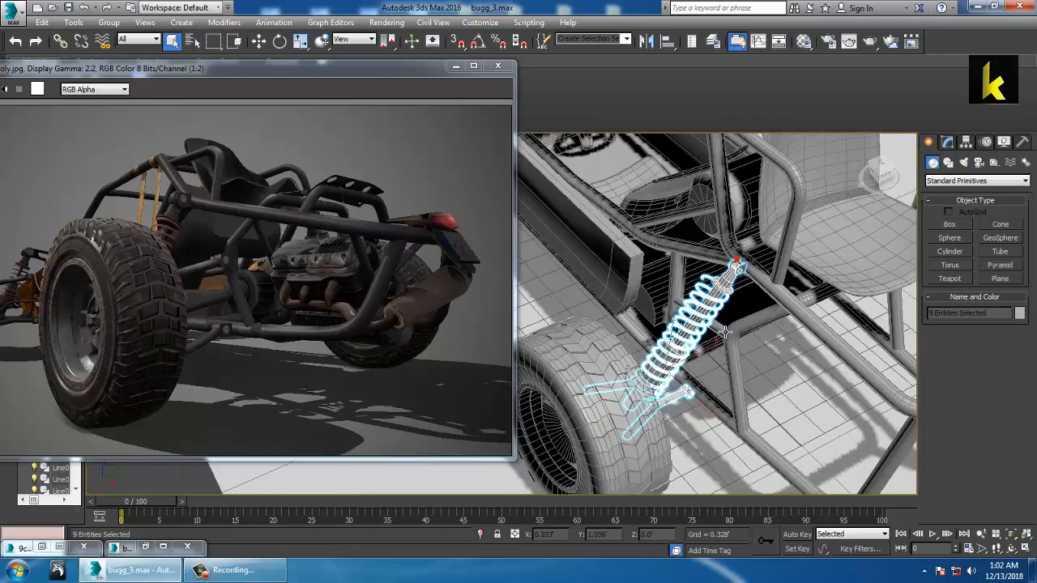
Add the near rear wheel and the remaining lower suspension piece next to it to the selection.
left_click(644, 306, "ctrl")
left_click(710, 323, "ctrl")
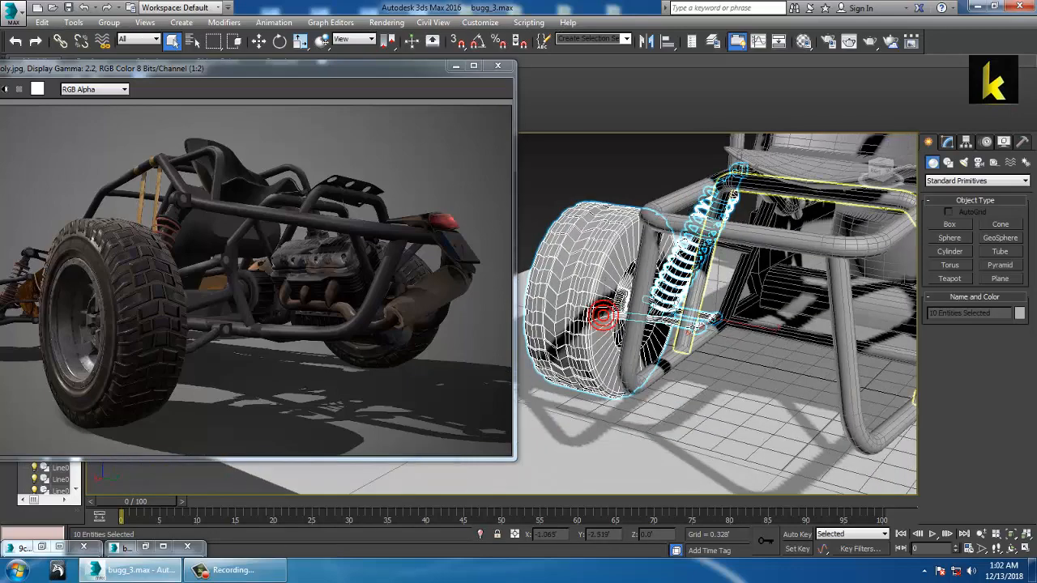
scroll(709, 323, "up", 4)
scroll(678, 342, "down", 6)
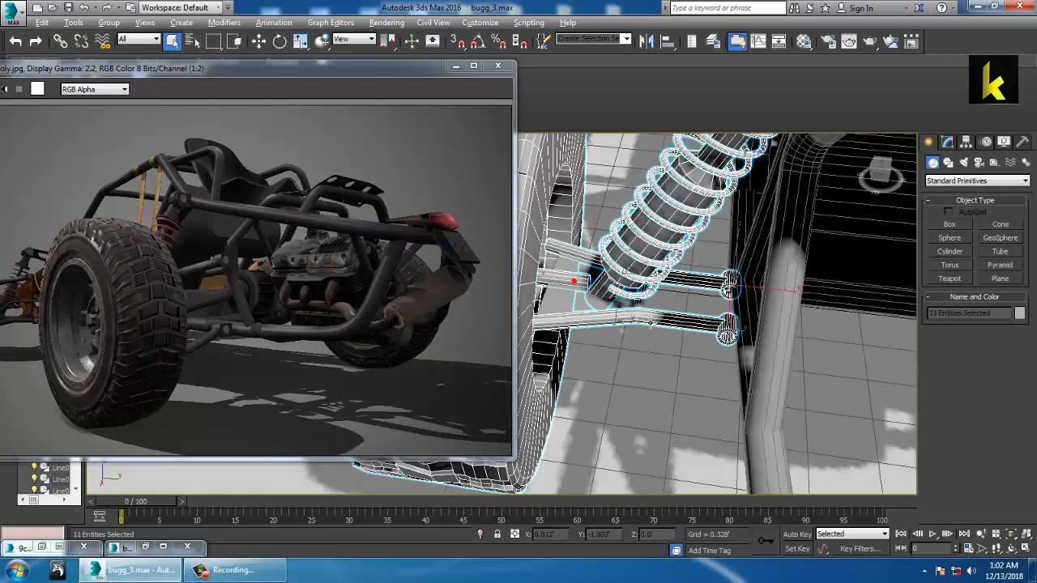
scroll(672, 312, "down", 5)
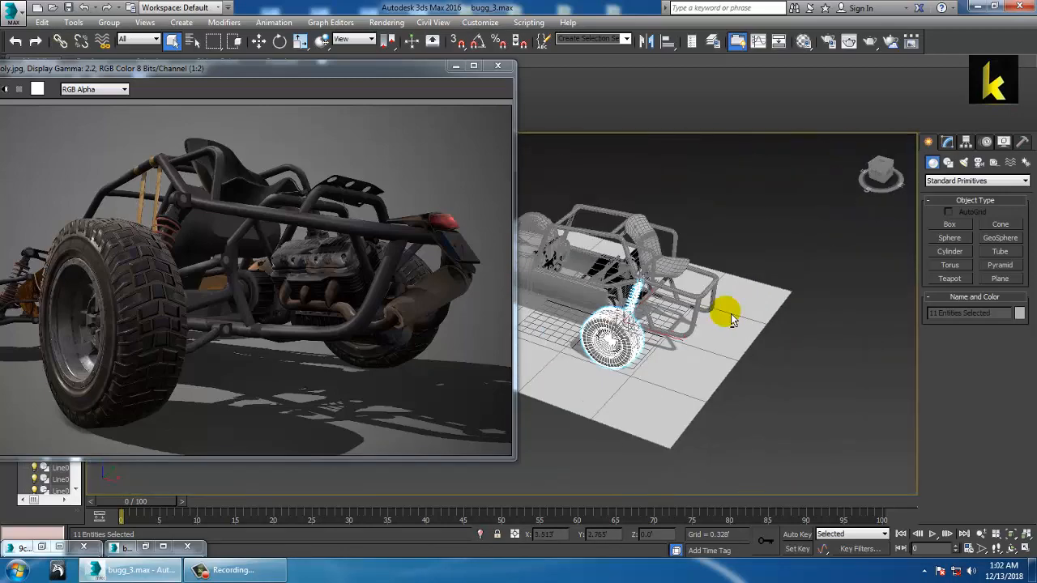
Group the selected rear wheel and suspension parts, keeping the suggested group name.
scroll(725, 326, "up", 7)
scroll(772, 327, "down", 2)
key("w")
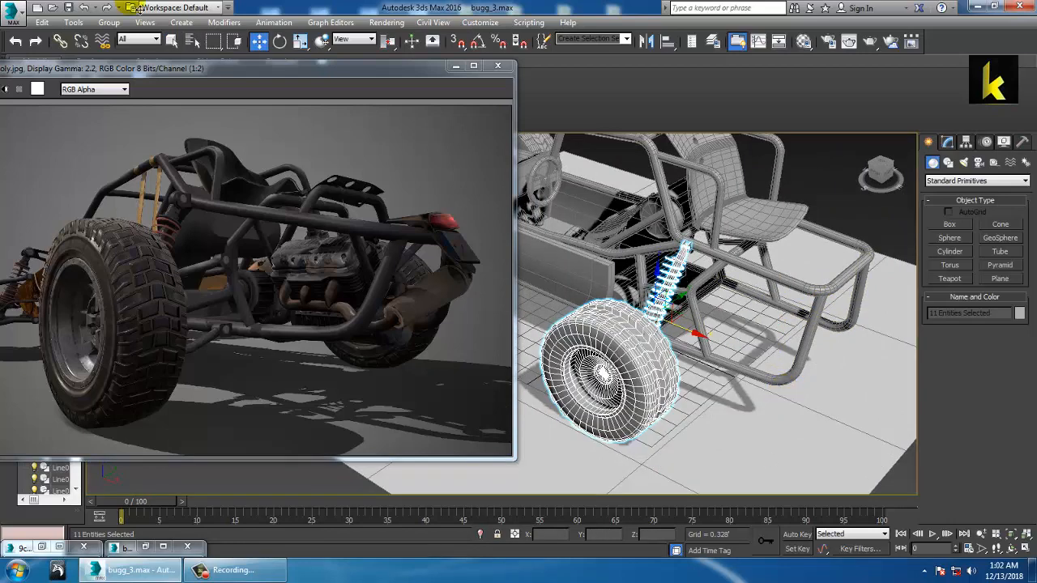
left_click(109, 22)
left_click(114, 36)
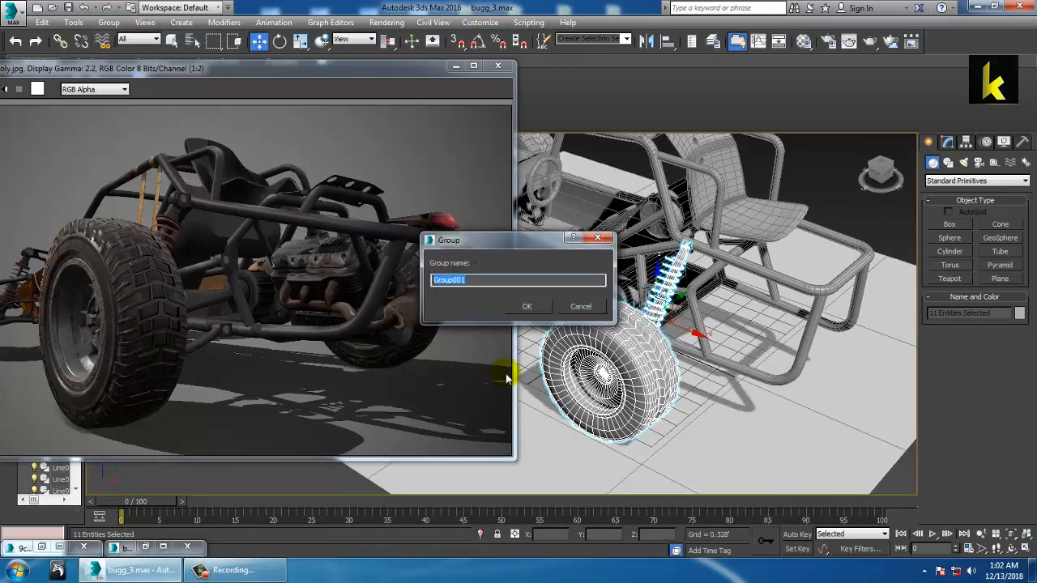
left_click(528, 307)
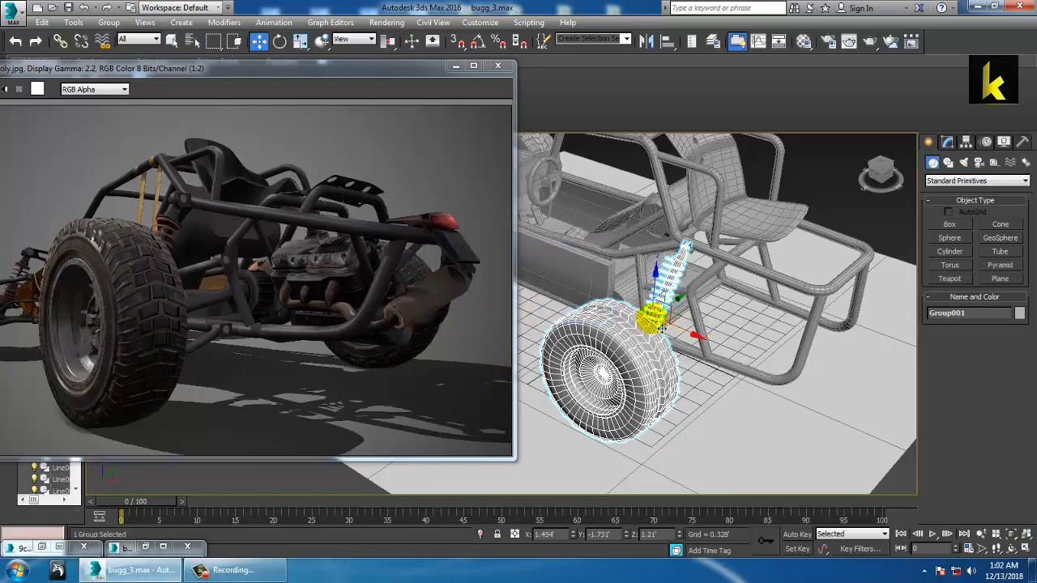
Mirror the wheel and suspension group across the Y axis as a copy.
middle_click_drag(744, 321, 687, 301, "alt")
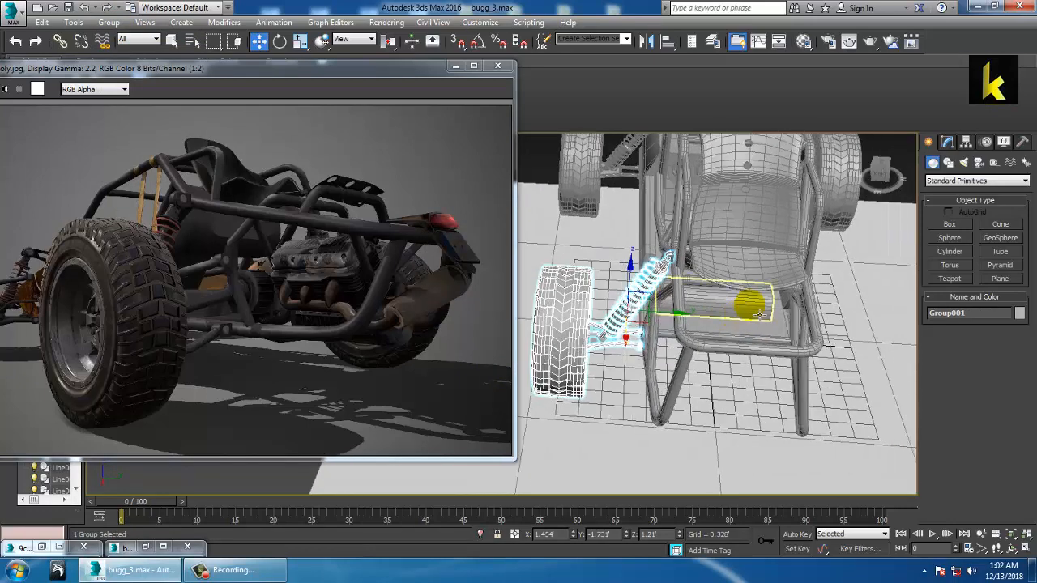
left_click(645, 41)
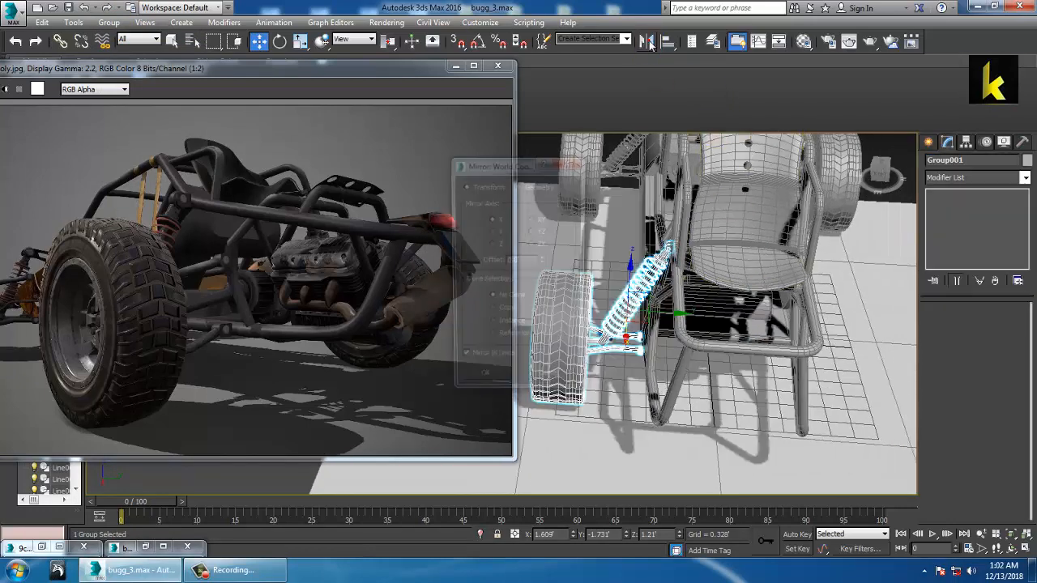
left_click(493, 232)
left_click(491, 312)
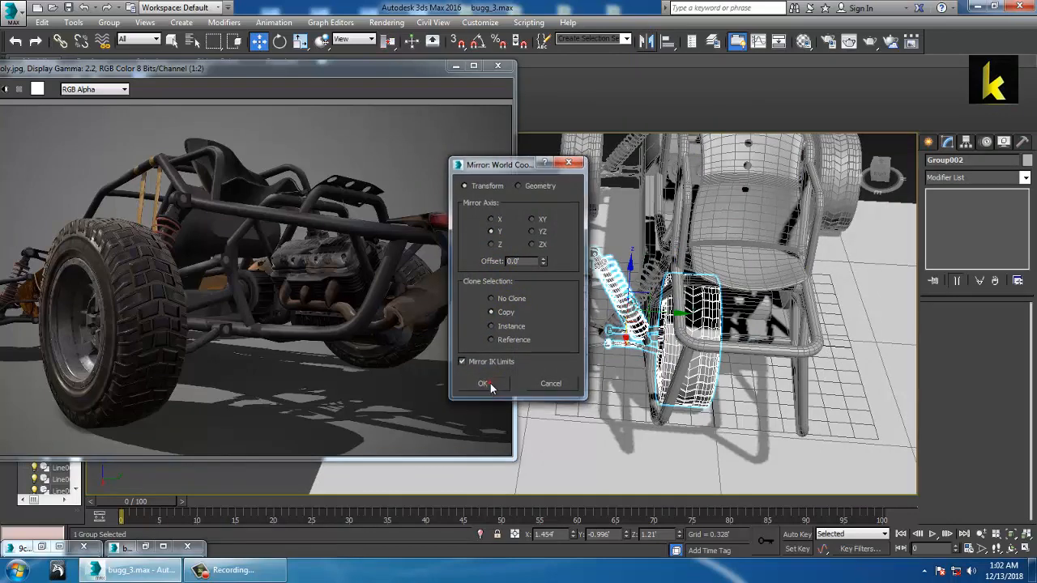
left_click(490, 387)
Move the mirrored group along Y to about 1.772' so its shock meets the frame on the opposite side.
middle_click_drag(525, 373, 585, 338, "alt")
left_click_drag(594, 329, 792, 342)
middle_click_drag(794, 342, 750, 369, "alt")
scroll(781, 346, "up", 3)
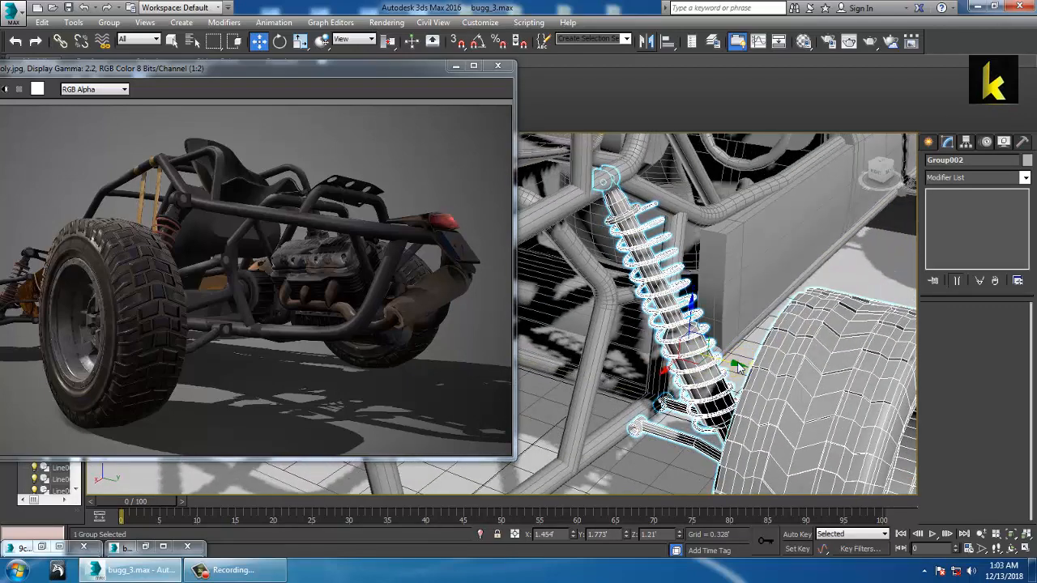
left_click(731, 360)
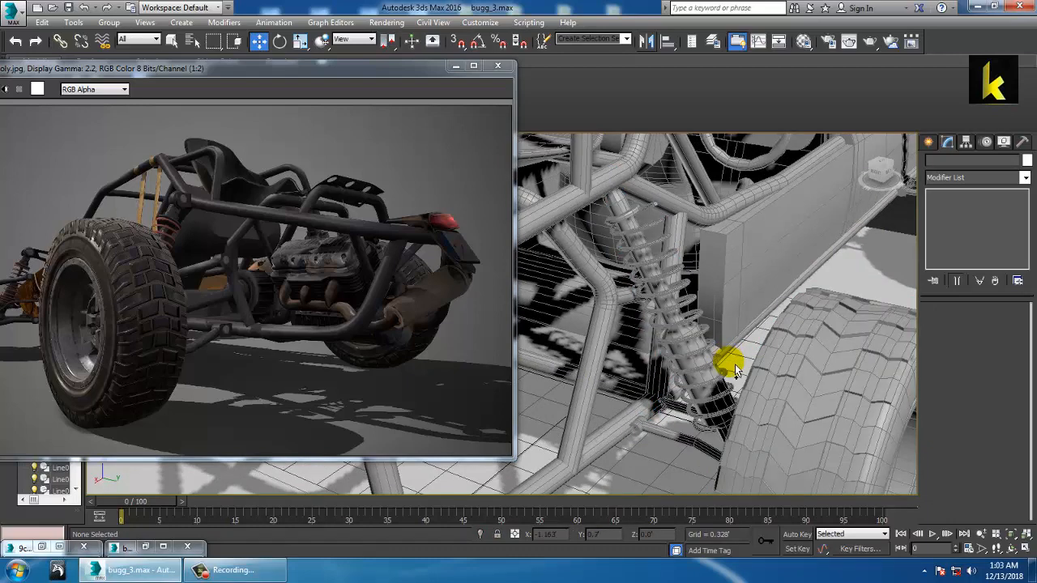
key("ctrl+z")
left_click_drag(742, 373, 741, 372)
middle_click_drag(741, 372, 696, 306, "alt")
scroll(758, 338, "down", 3)
scroll(689, 324, "up", 8)
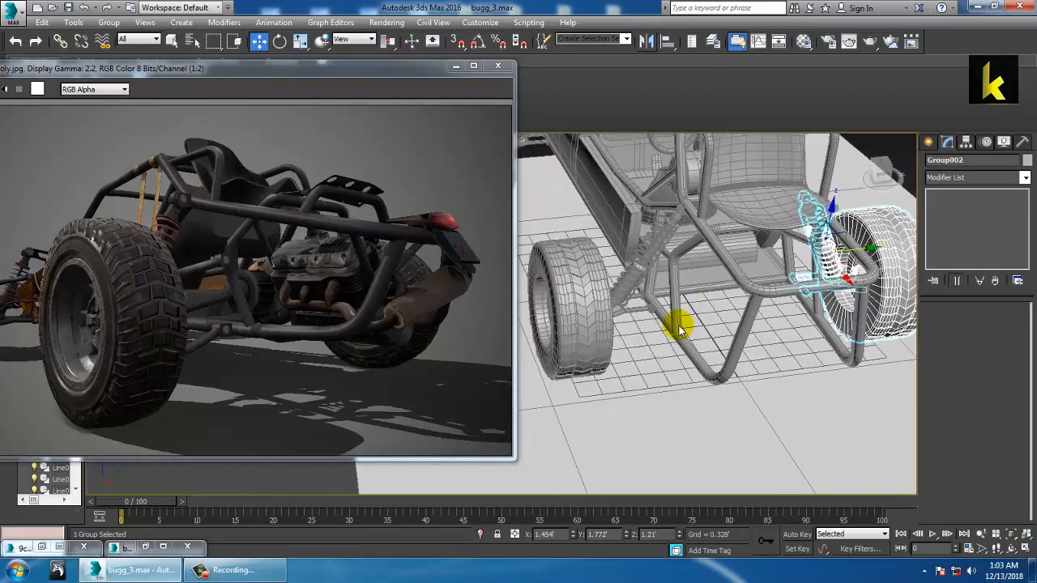
scroll(697, 344, "down", 6)
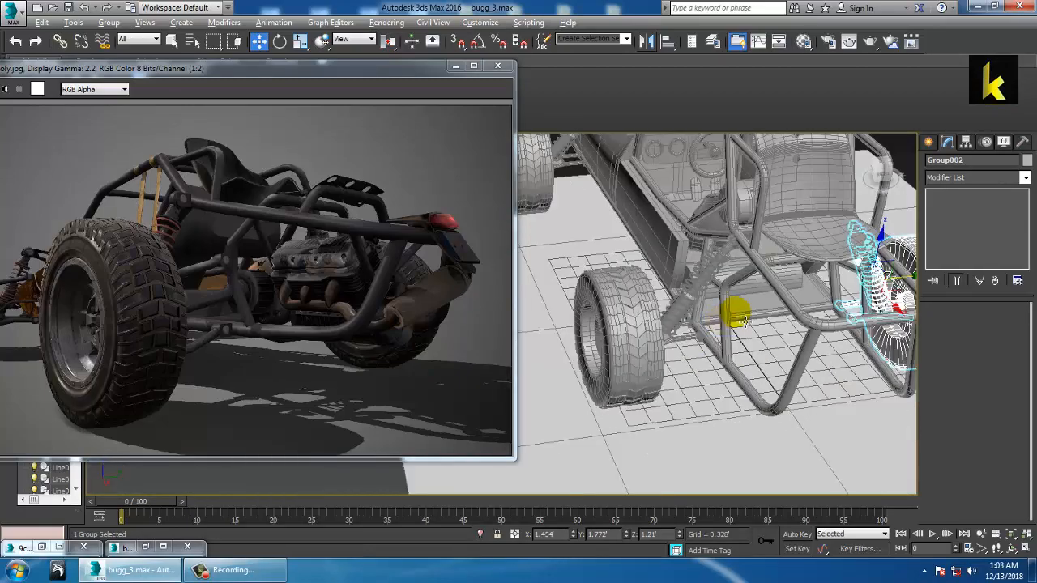
middle_click_drag(736, 308, 685, 327, "alt")
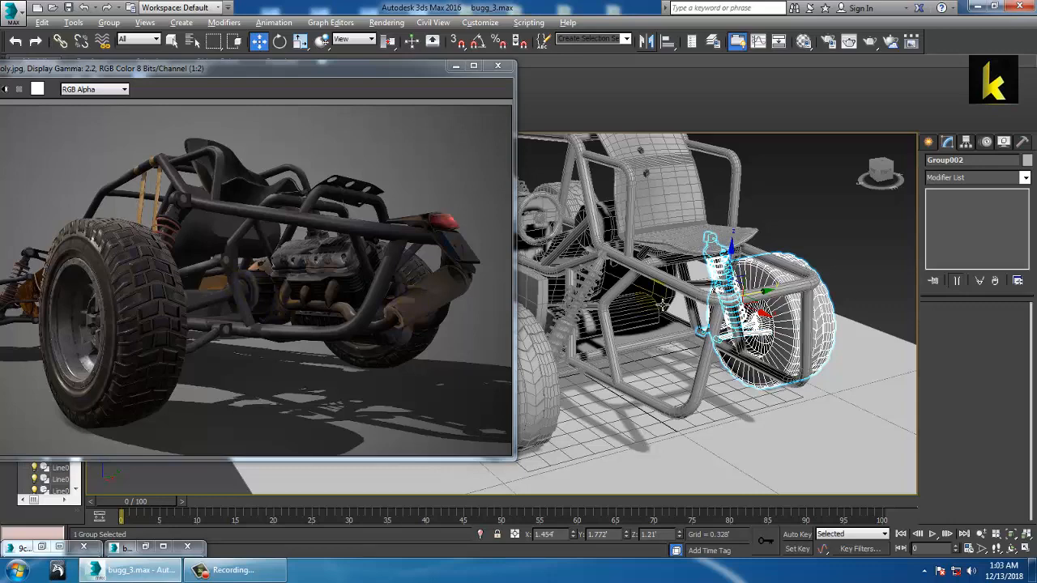
Maximize the Left view centred on the buggy and move the reference image window clear of both rear wheels.
key("alt+w")
middle_click(439, 482)
key("alt+w")
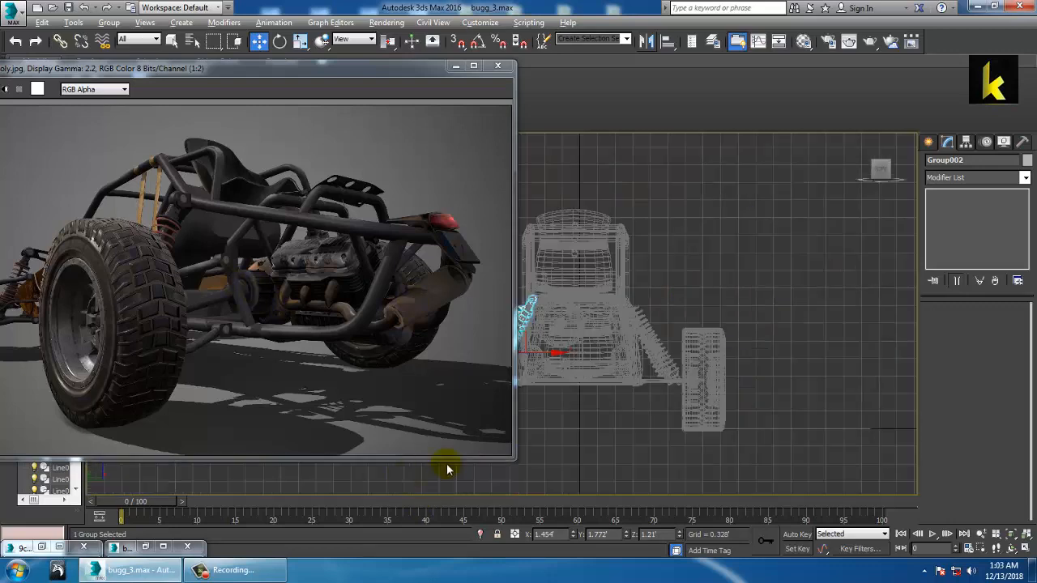
scroll(447, 463, "up", 3)
scroll(655, 380, "down", 3)
middle_click_drag(660, 377, 543, 337)
left_click(930, 143)
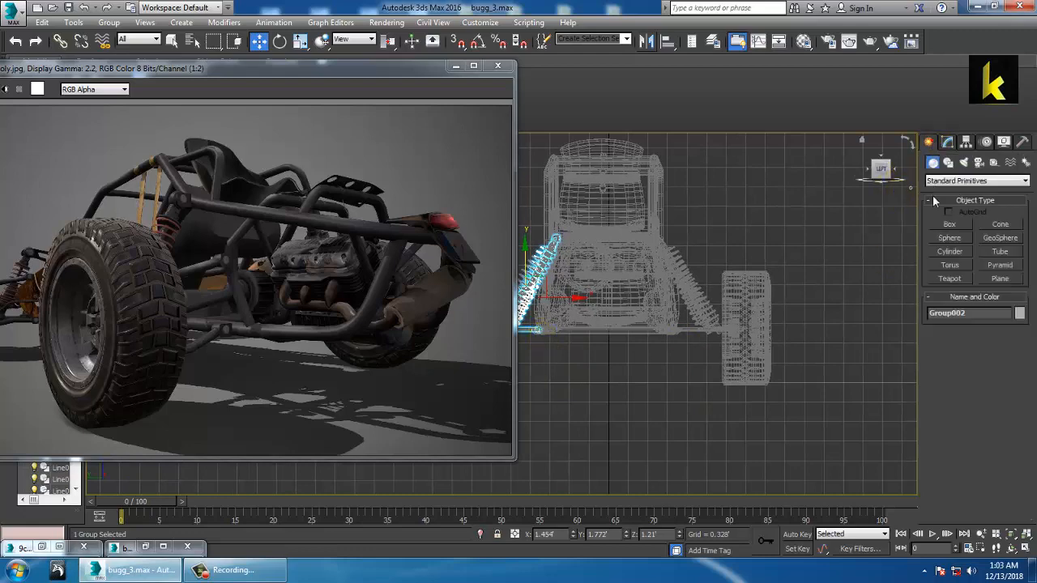
left_click(948, 162)
left_click(950, 234)
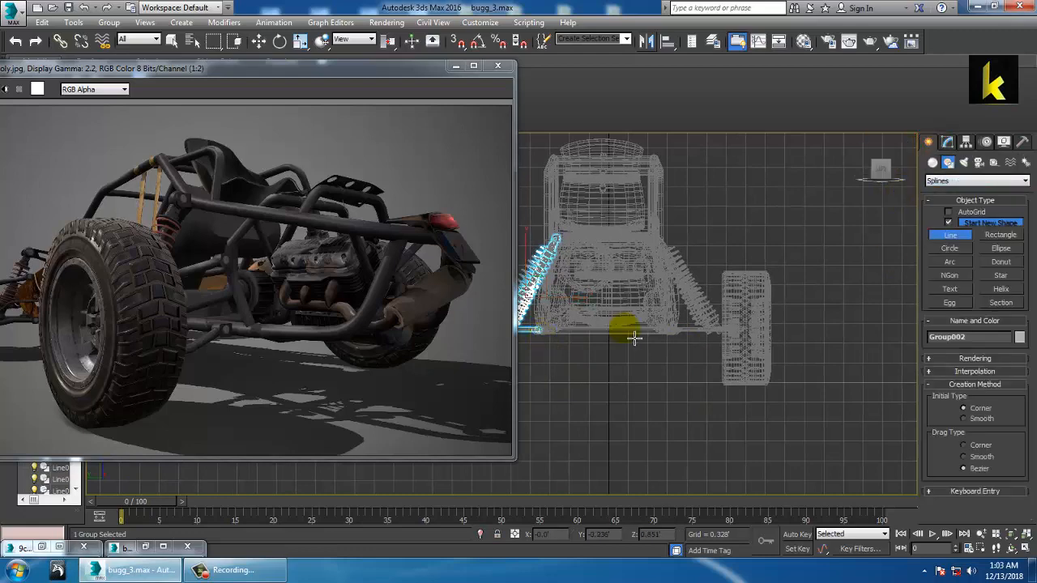
middle_click_drag(625, 324, 675, 349)
left_click_drag(355, 72, 240, 75)
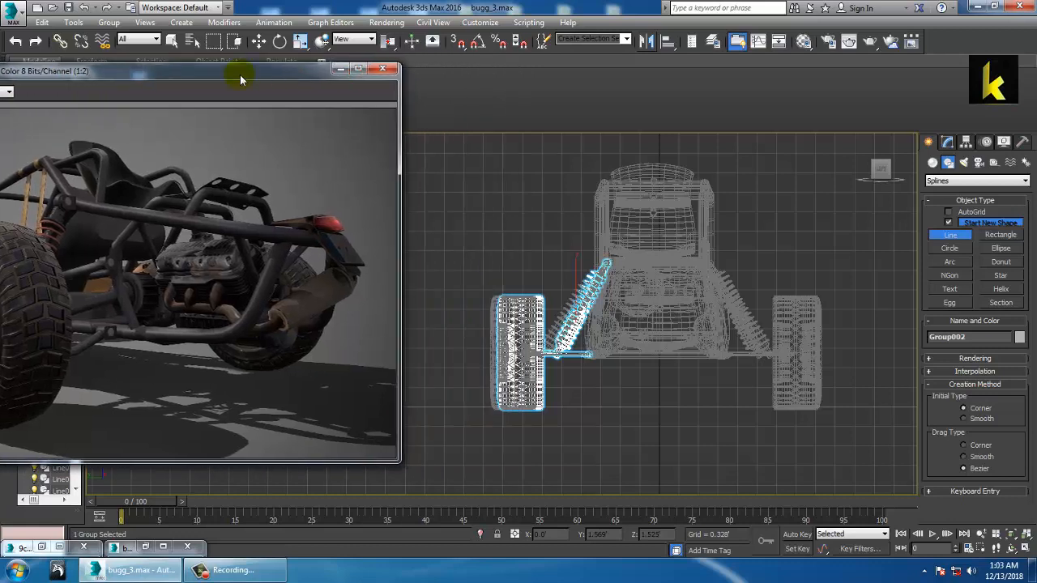
left_click(594, 421)
right_click(620, 429)
right_click(620, 427)
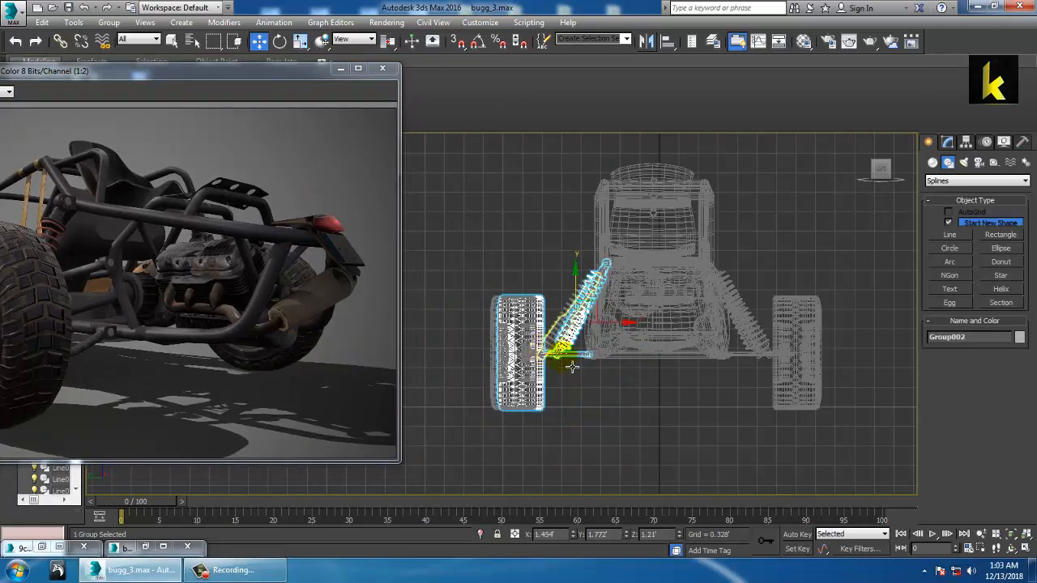
Draw an open line from one rear wheel to the other, raised across the middle of the chassis, and return to the perspective view.
left_click(950, 234)
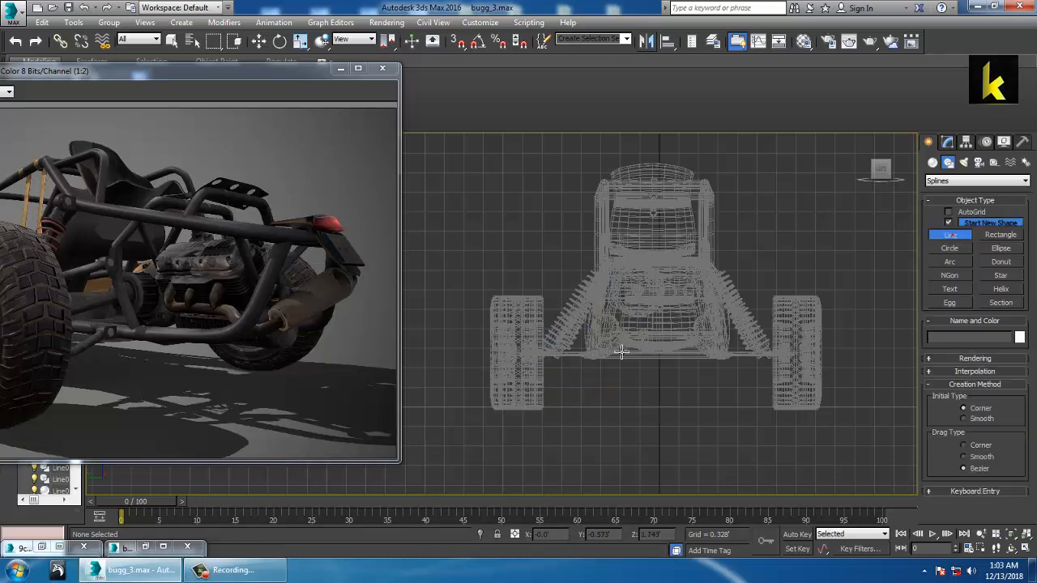
left_click(543, 351)
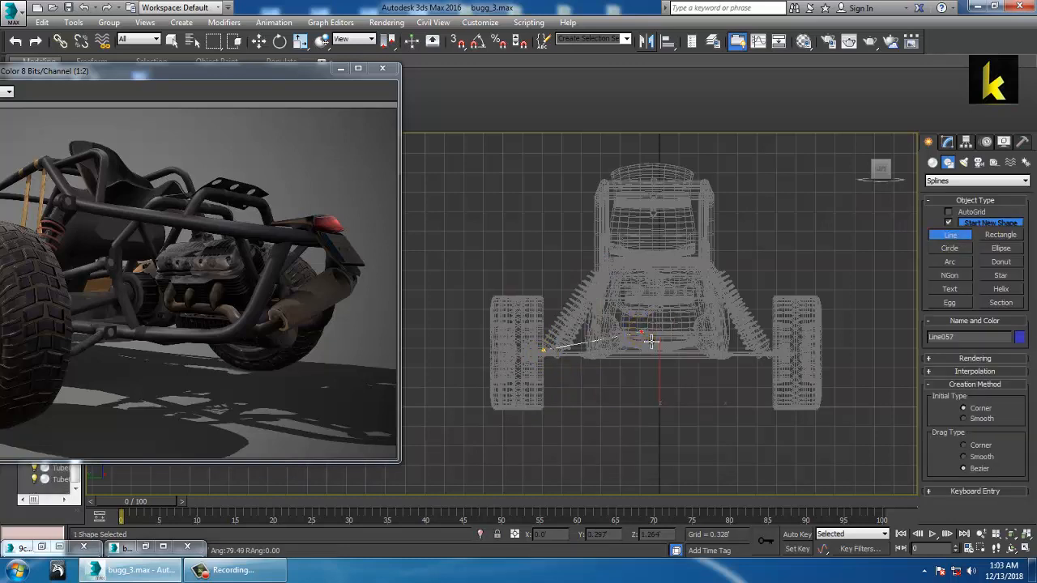
left_click(764, 345)
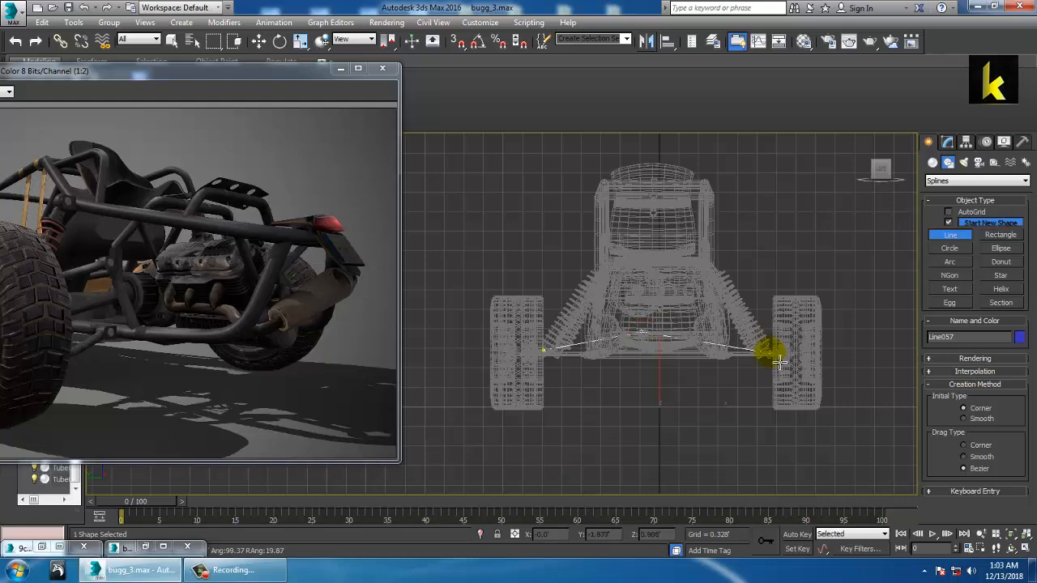
right_click(777, 382)
key("alt+w")
middle_click_drag(849, 452, 727, 378, "alt")
scroll(754, 417, "up", 4)
scroll(727, 379, "down", 5)
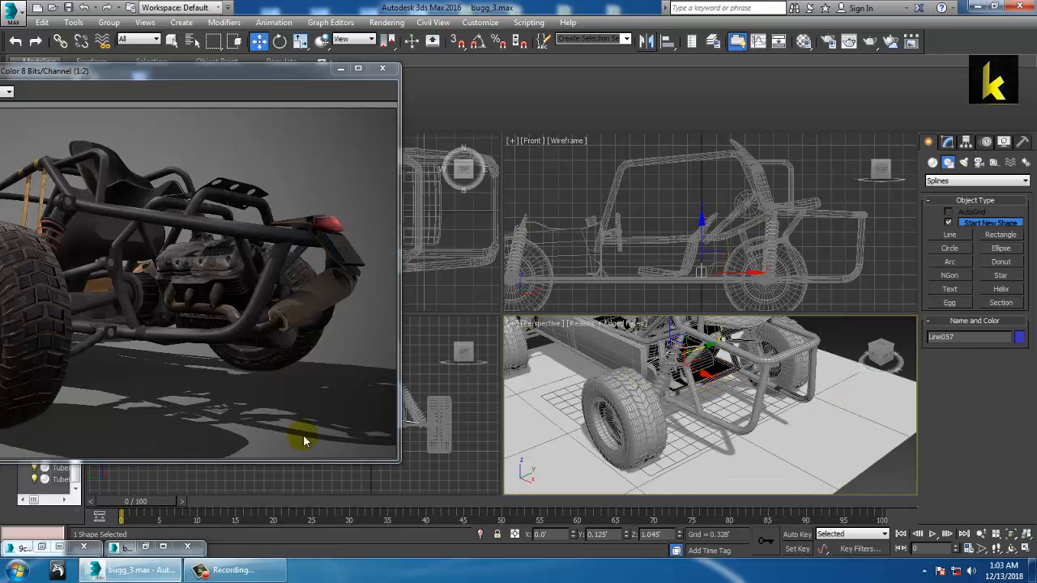
Restore the minimized buggy reference images and examine the rear axle and suspension in the close-up one.
left_click(36, 545)
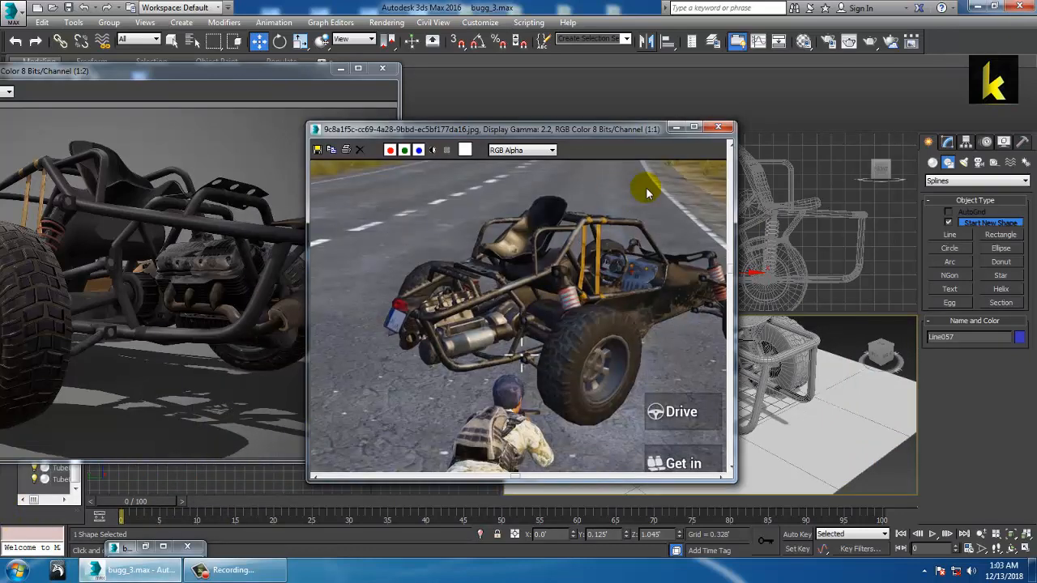
scroll(524, 299, "up", 2)
scroll(525, 299, "down", 2)
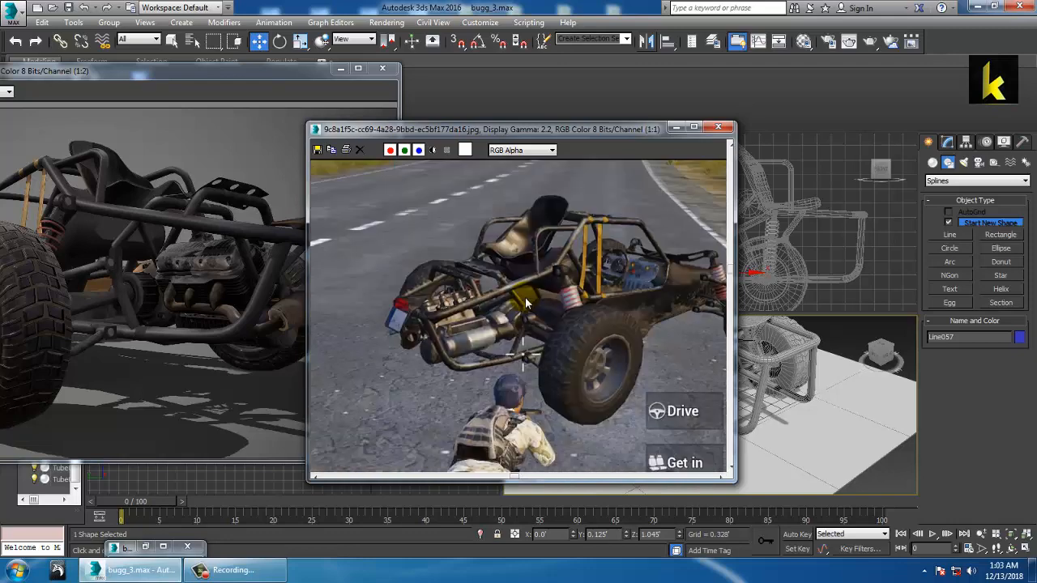
left_click(146, 549)
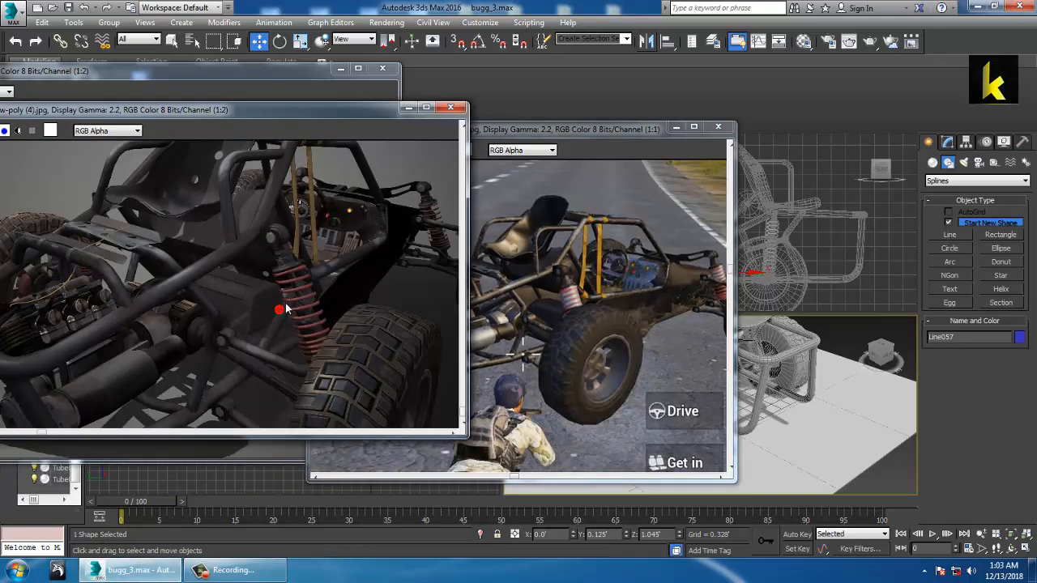
left_click(675, 128)
middle_click_drag(253, 337, 305, 284)
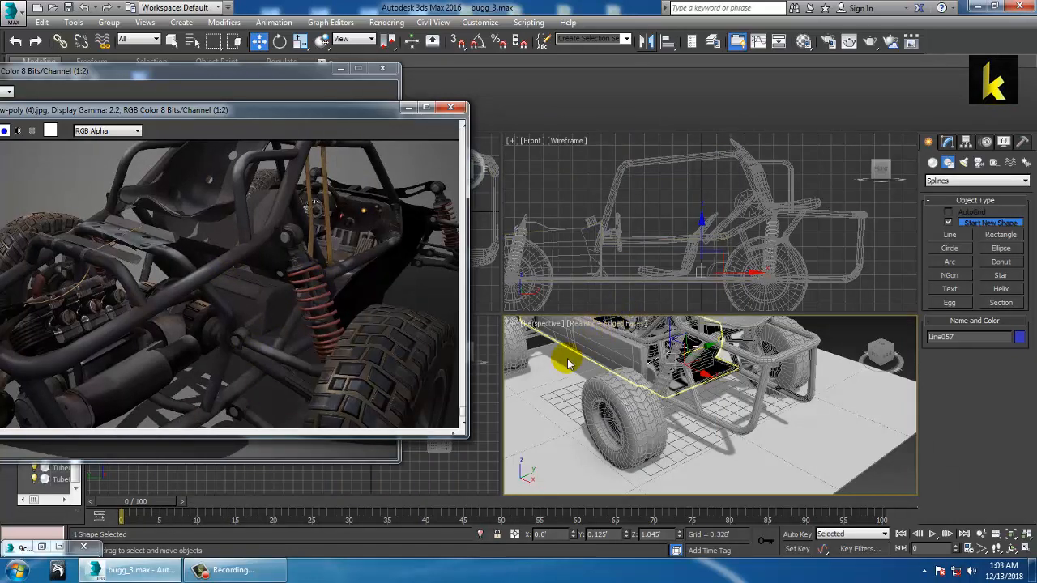
Select the axle line between the rear wheels and move it along X to about 1.561'.
left_click(748, 371)
key("alt+w")
scroll(748, 373, "down", 3)
middle_click_drag(673, 328, 636, 278)
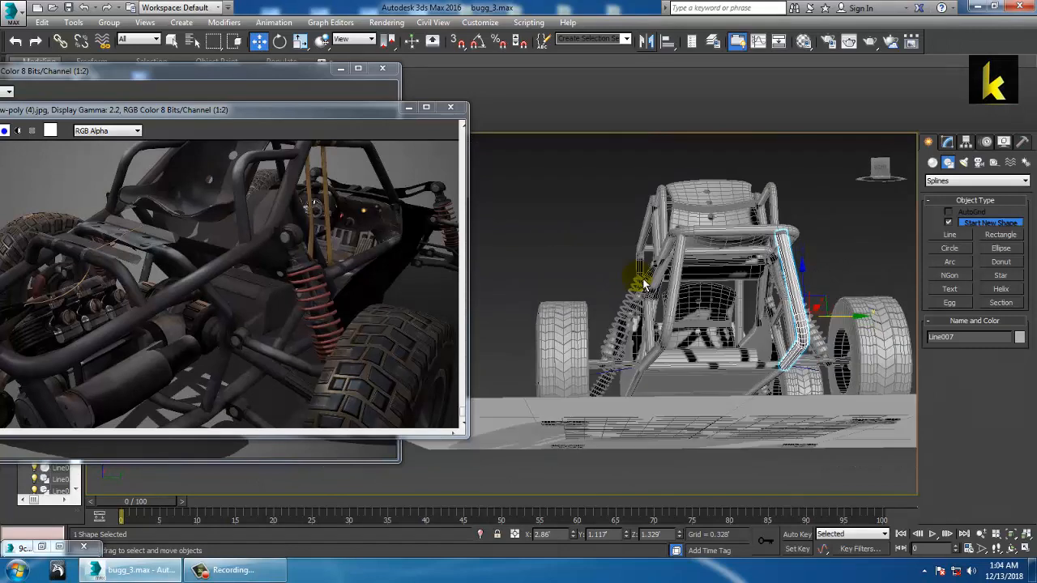
left_click(609, 380)
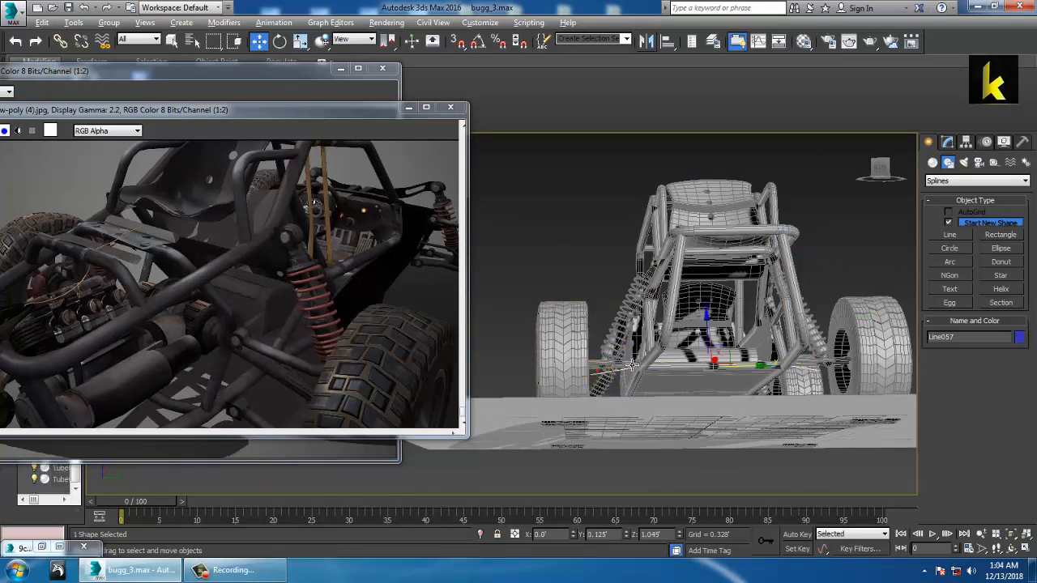
middle_click_drag(610, 379, 727, 388, "alt")
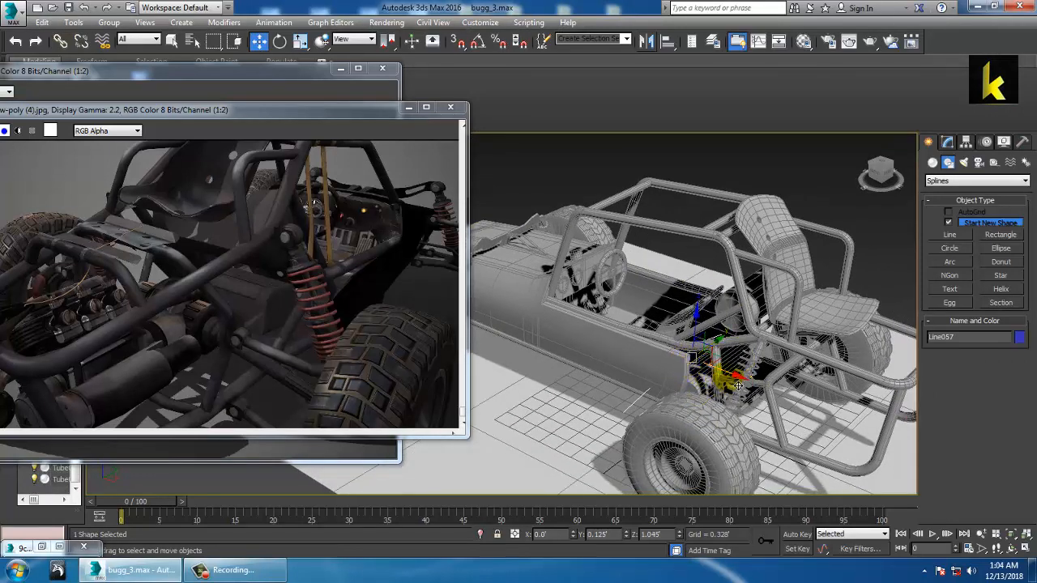
middle_click_drag(866, 334, 739, 301, "alt")
scroll(737, 356, "up", 5)
middle_click_drag(736, 357, 800, 356, "alt")
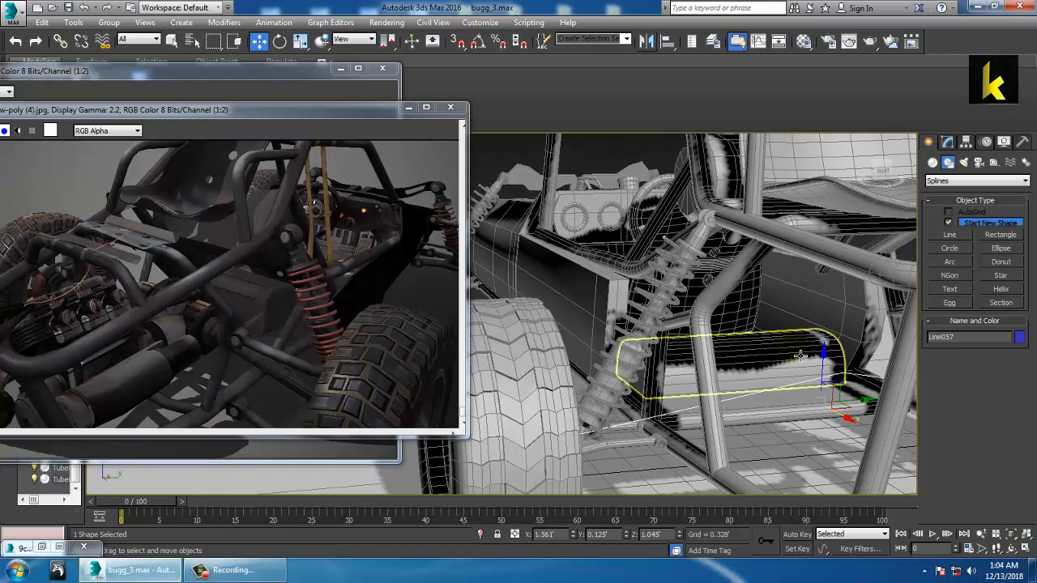
Compare the axle line with the close-up reference image and move it along X to about 1.794'.
left_click_drag(166, 115, 322, 479)
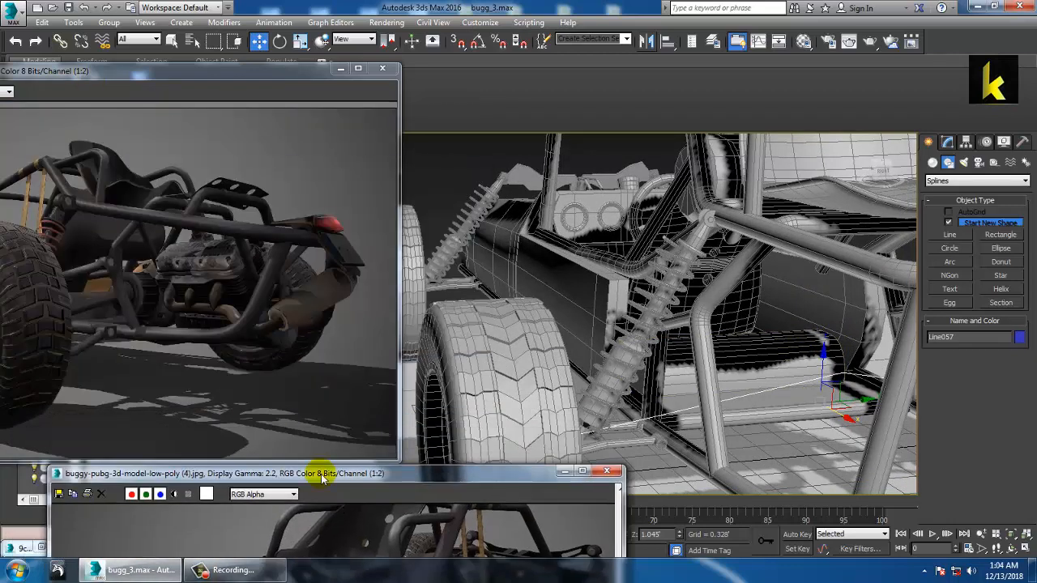
left_click_drag(321, 478, 153, 161)
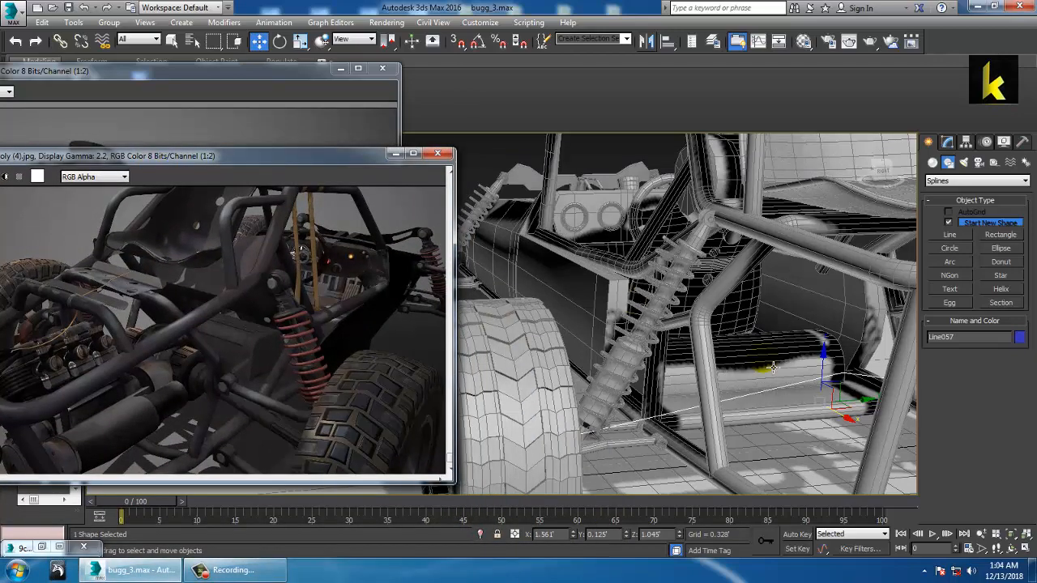
middle_click_drag(769, 366, 810, 369, "alt")
middle_click_drag(811, 369, 643, 317)
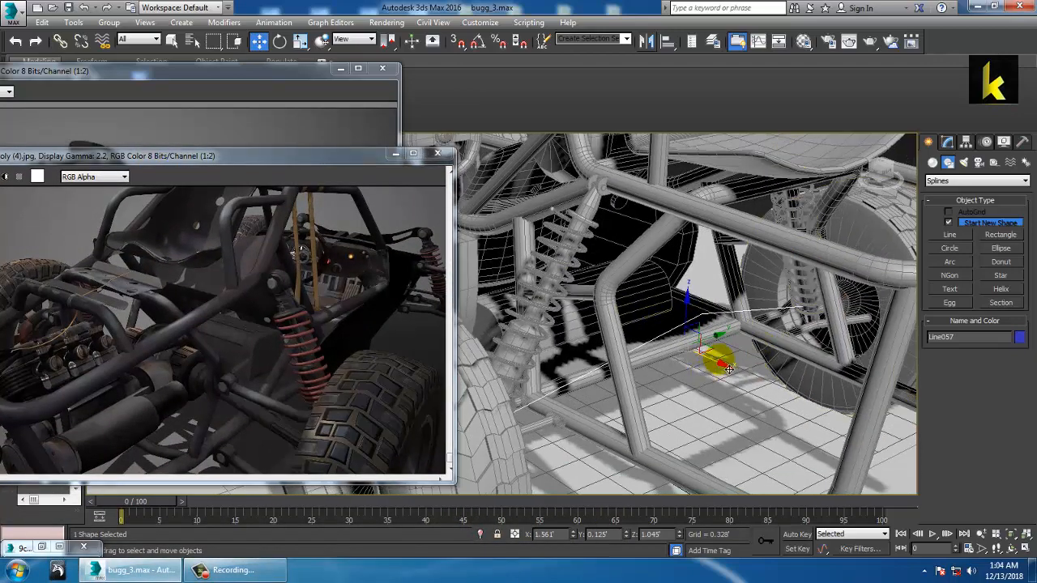
left_click_drag(737, 378, 752, 386)
mouse_move(743, 349)
middle_mouse_down("alt")
mouse_move(779, 340)
mouse_move(743, 351)
middle_mouse_up("alt")
middle_click_drag(742, 351, 714, 330)
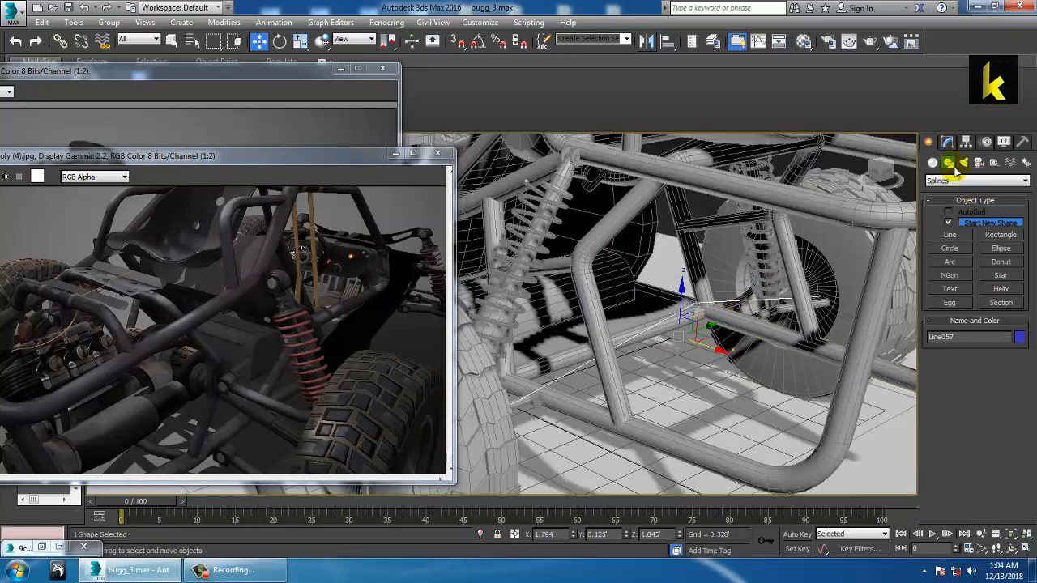
Make the axle line renderable in the viewport as a radial tube with a thickness of about 0.128'.
left_click(948, 143)
left_click(960, 310)
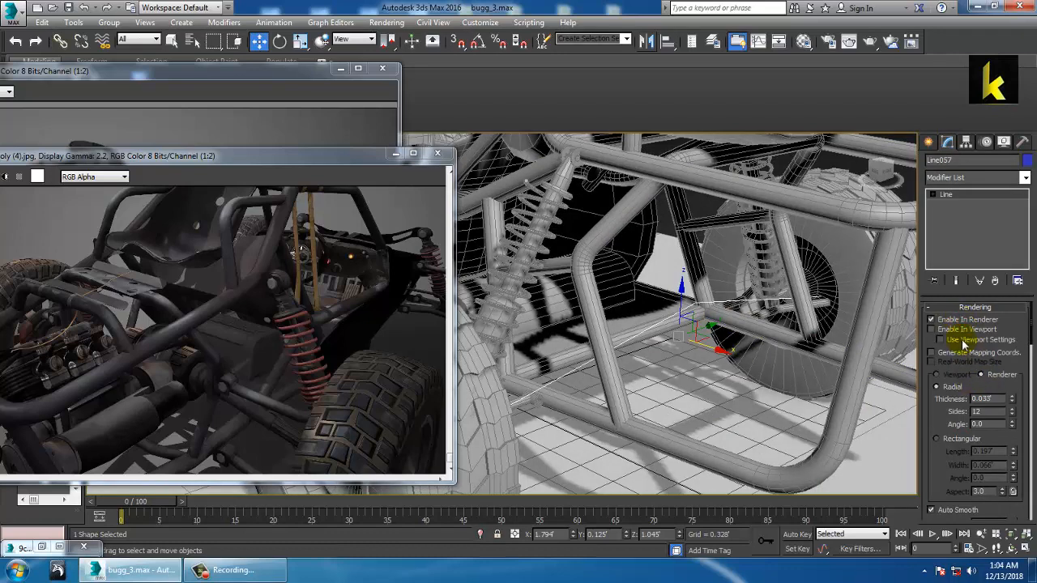
left_click(932, 330)
left_click_drag(1012, 398, 1012, 391)
middle_click_drag(843, 285, 753, 332, "alt")
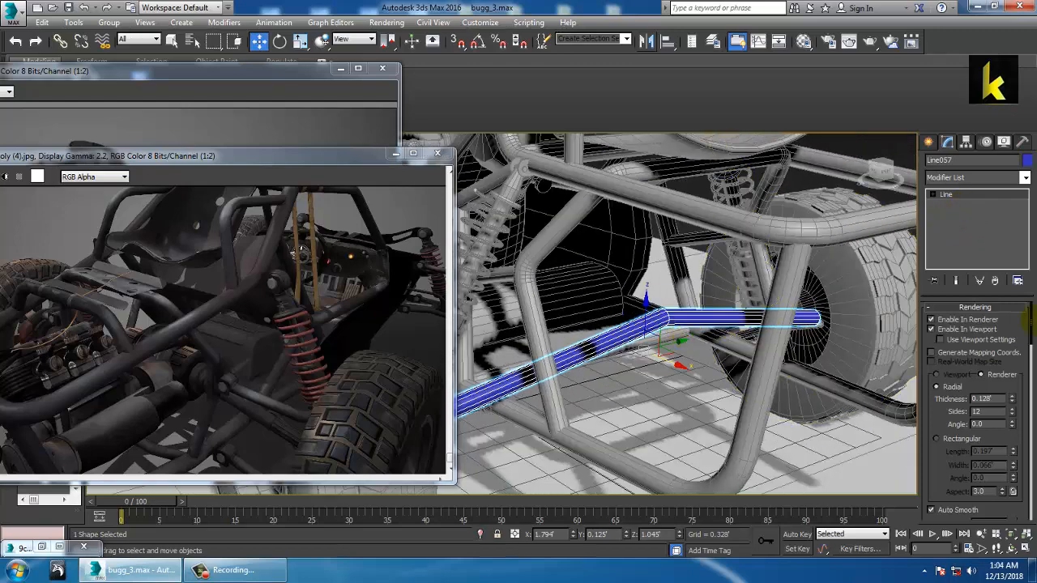
Convert the axle tube to an editable poly.
scroll(652, 320, "up", 5)
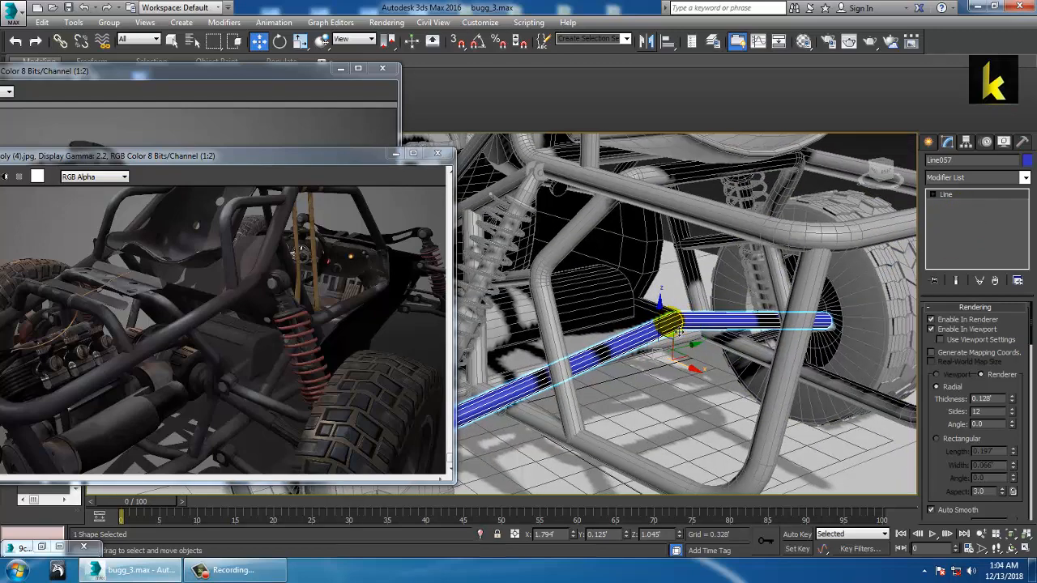
middle_click_drag(702, 337, 714, 322)
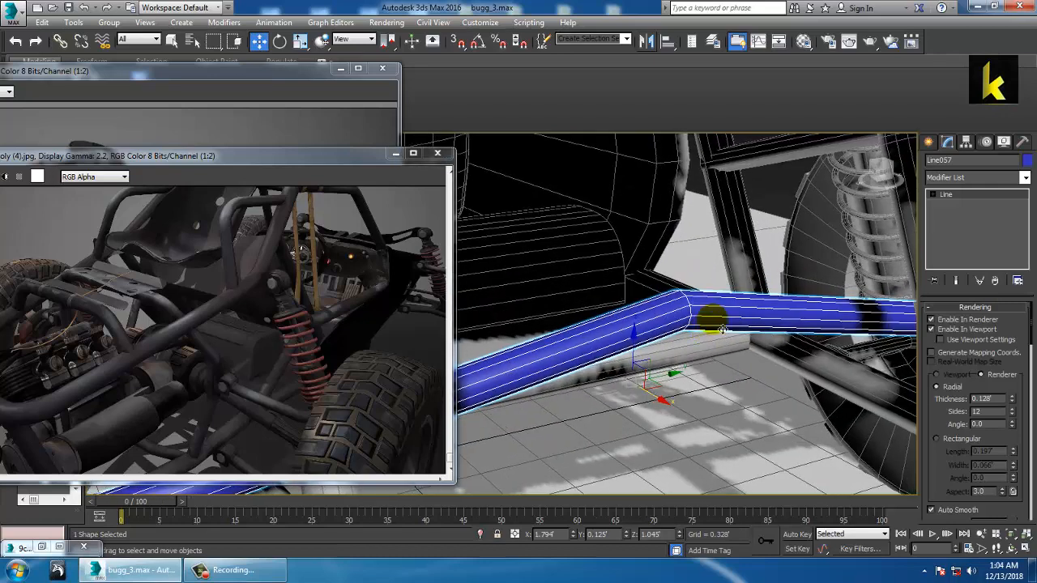
right_click(683, 317)
mouse_move(748, 453)
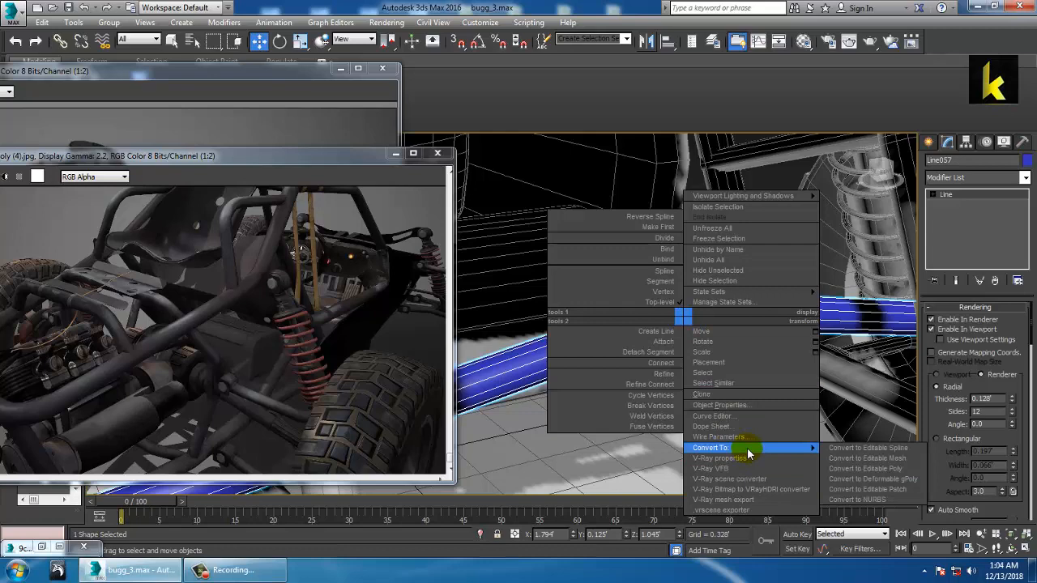
left_click(883, 469)
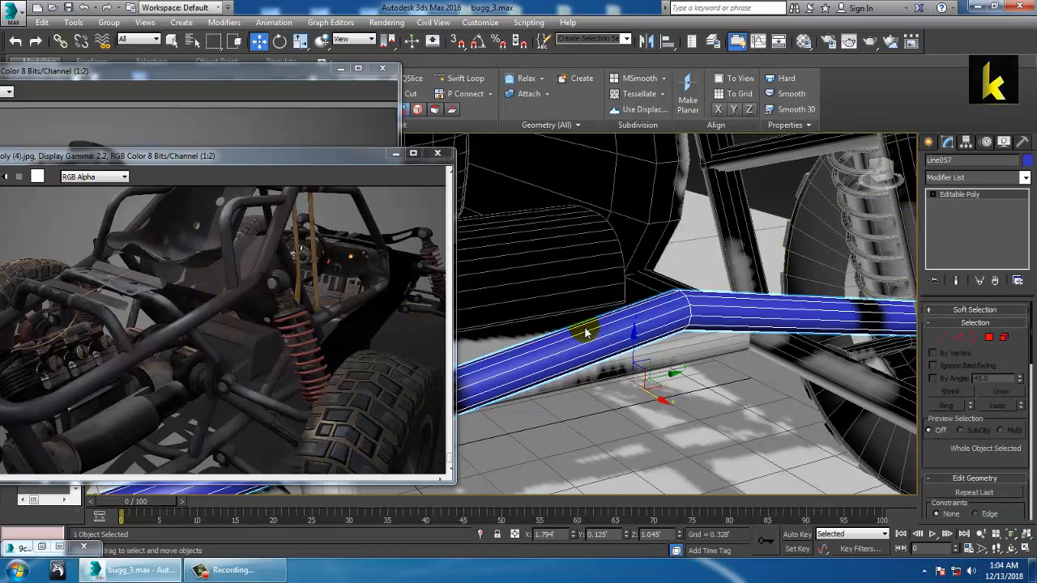
Add two edge loops with Swift Loop, one on each side of the axle's central bend.
middle_click_drag(587, 333, 626, 287, "alt")
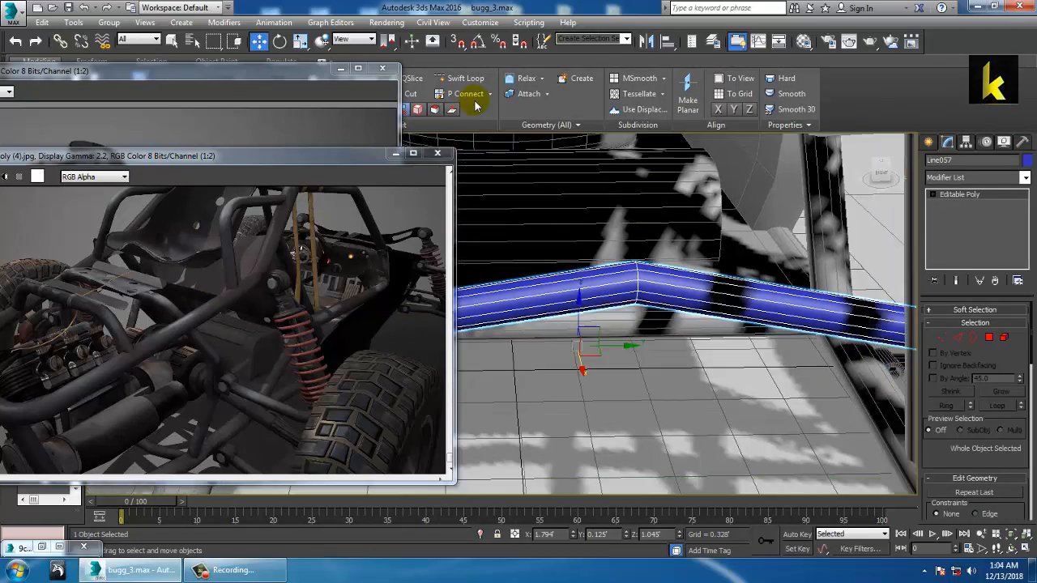
left_click(468, 78)
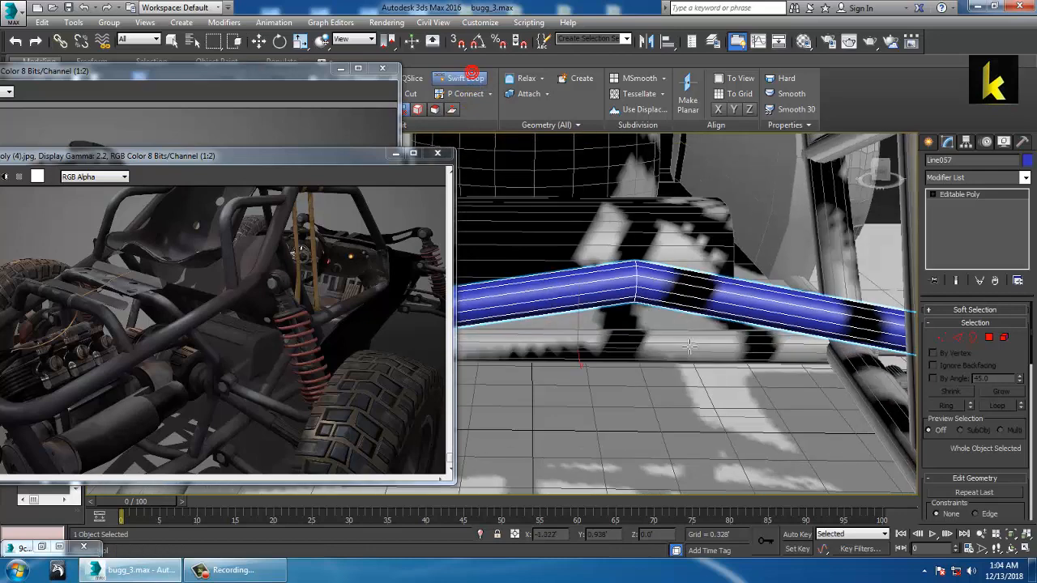
left_click(606, 278)
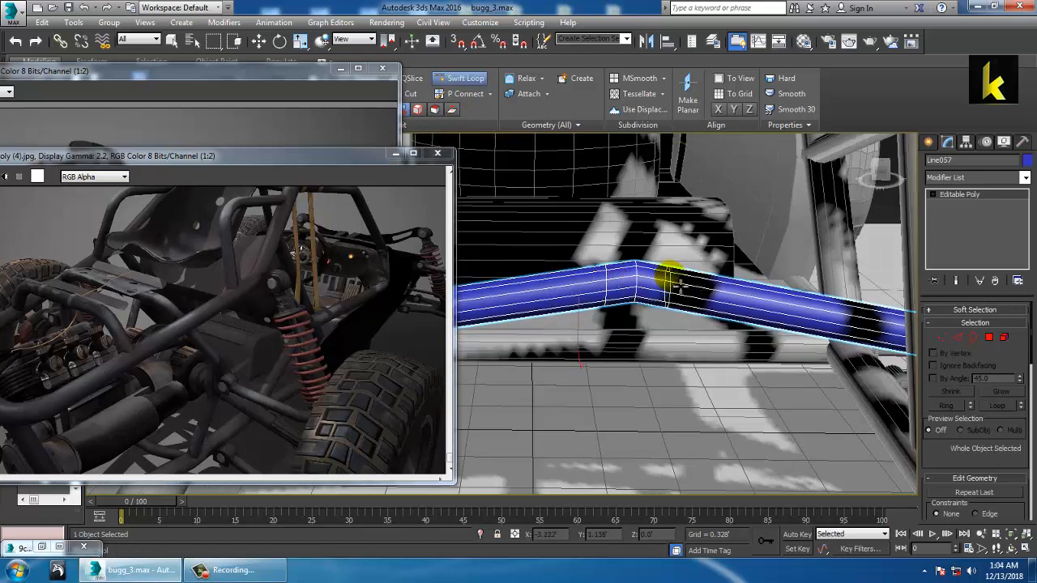
left_click(677, 285)
key("w")
Select the polygons between the two new loops and extrude them by Local Normal into a thick collar around the axle.
mouse_move(677, 285)
middle_mouse_down("alt")
mouse_move(667, 277)
mouse_move(682, 270)
mouse_move(690, 282)
middle_mouse_up("alt")
scroll(682, 271, "up", 2)
left_click(989, 338)
left_click_drag(601, 341, 602, 343)
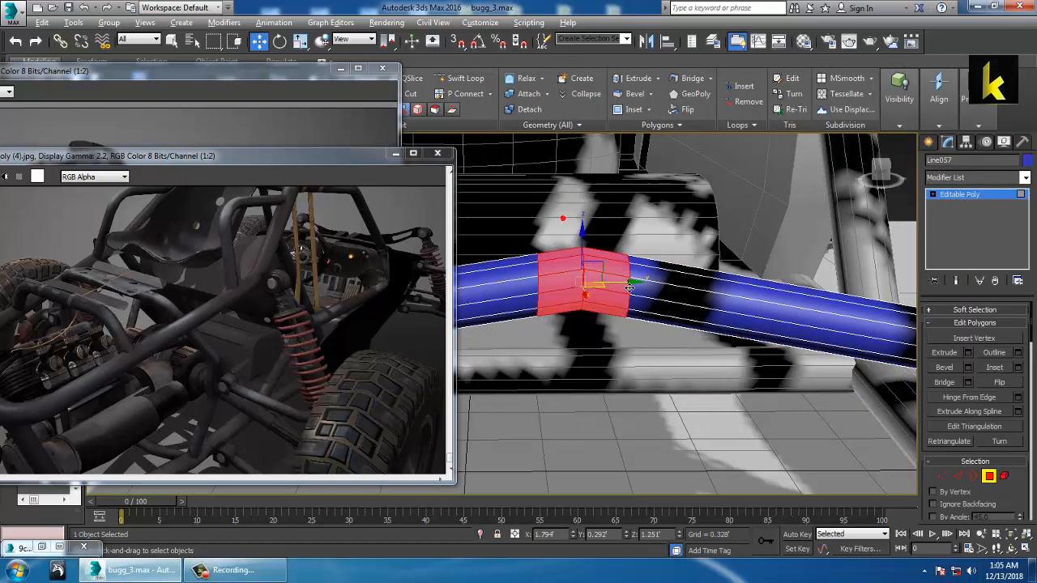
middle_click_drag(602, 342, 640, 324, "alt")
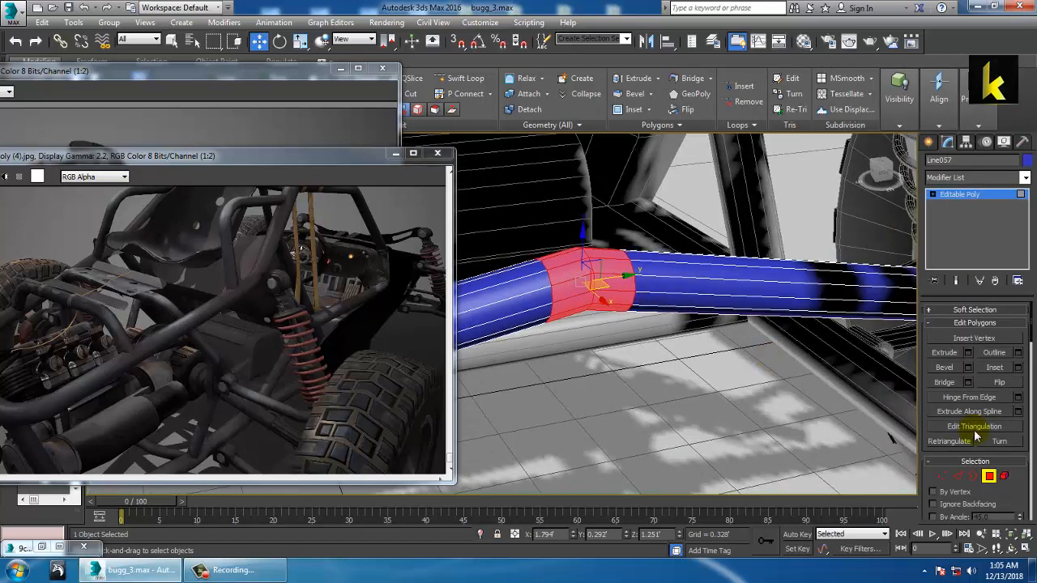
left_click(968, 353)
left_click(517, 322)
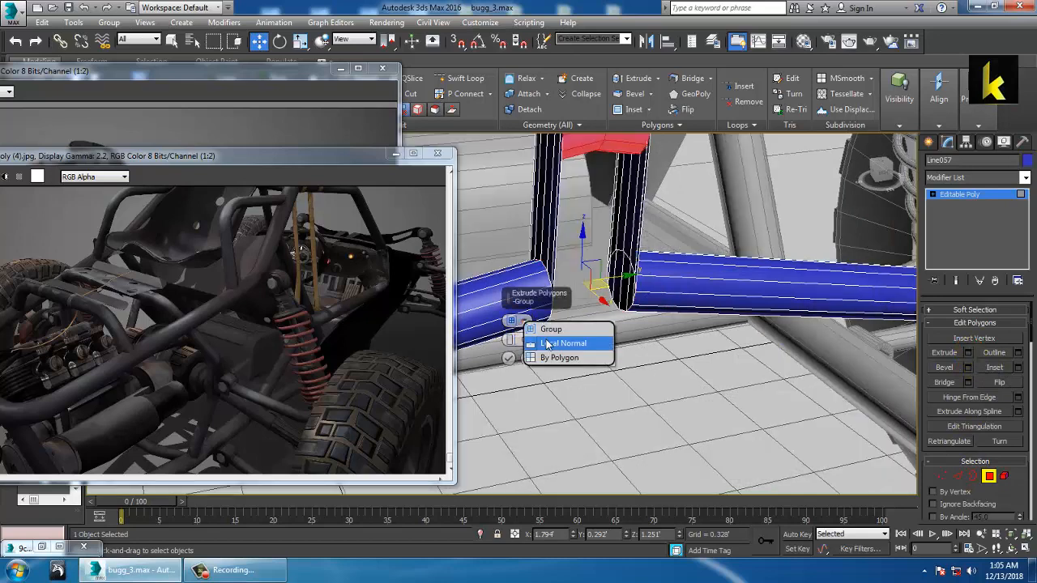
left_click(522, 340)
left_click_drag(521, 342, 528, 383)
left_click(510, 359)
middle_click_drag(513, 361, 600, 339, "alt")
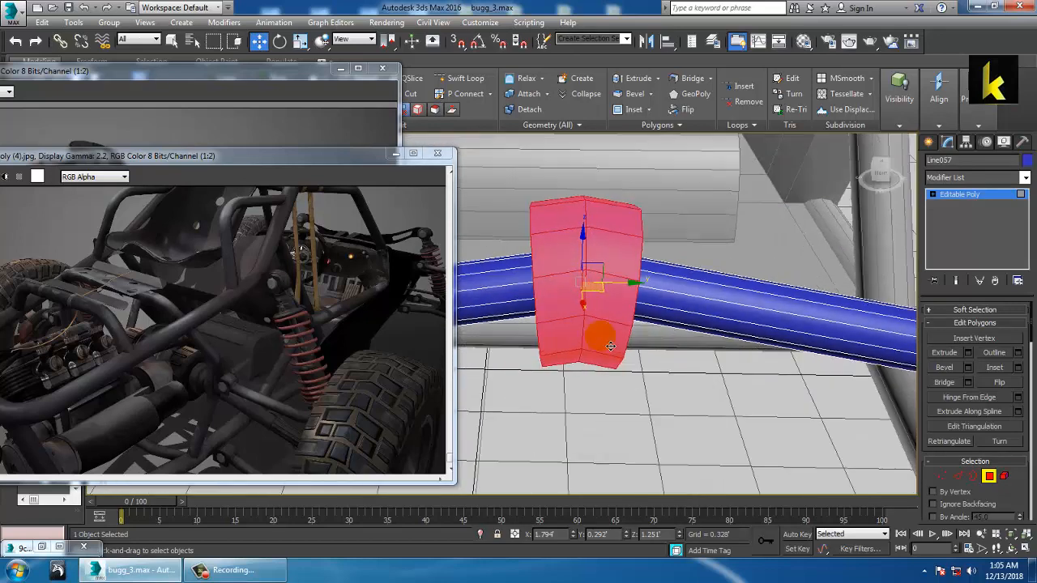
Scale the collar's middle vertex ring up to about 109% and select the vertex ring at one of its ends.
key("1")
left_click_drag(562, 168, 601, 423)
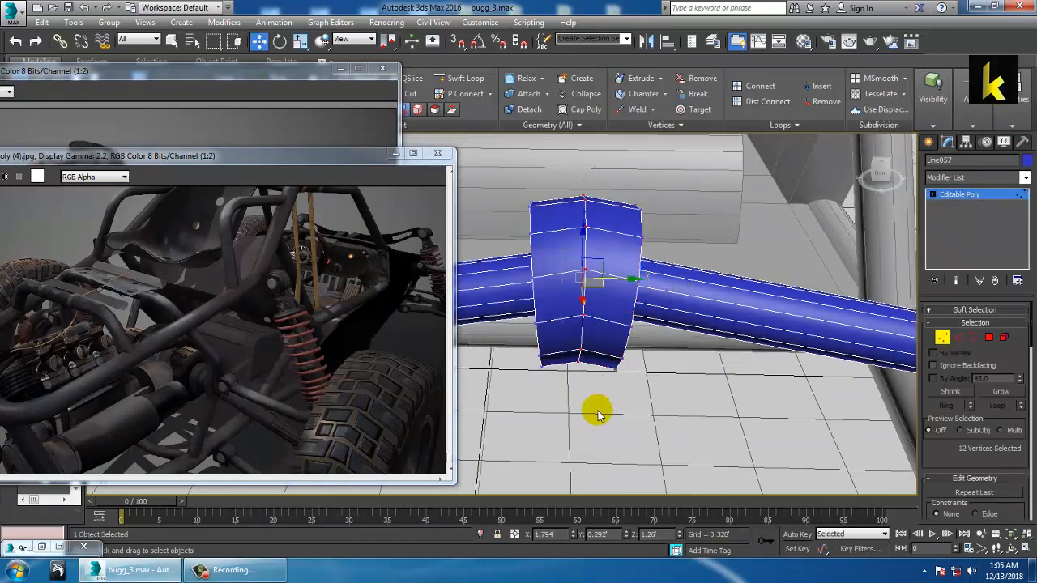
key("r")
left_click_drag(590, 273, 592, 278)
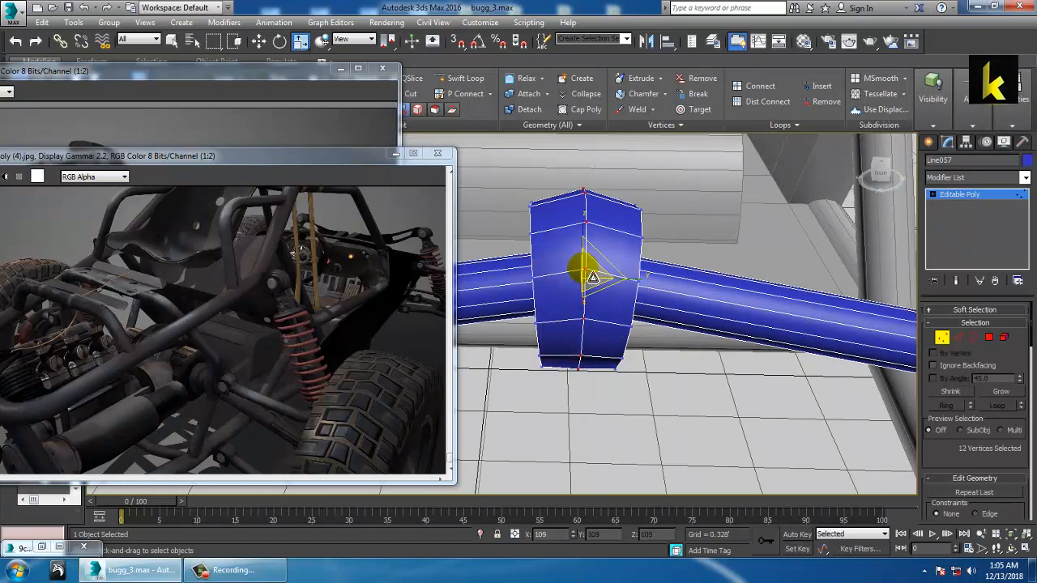
middle_click_drag(592, 278, 510, 171, "alt")
left_click_drag(549, 386, 553, 421)
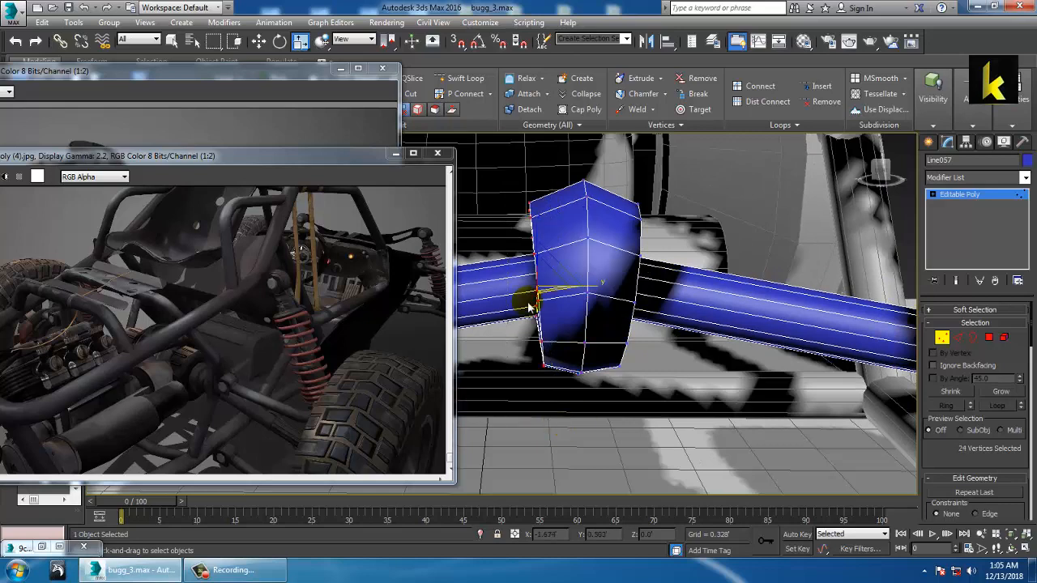
key("r")
left_click_drag(591, 286, 542, 287)
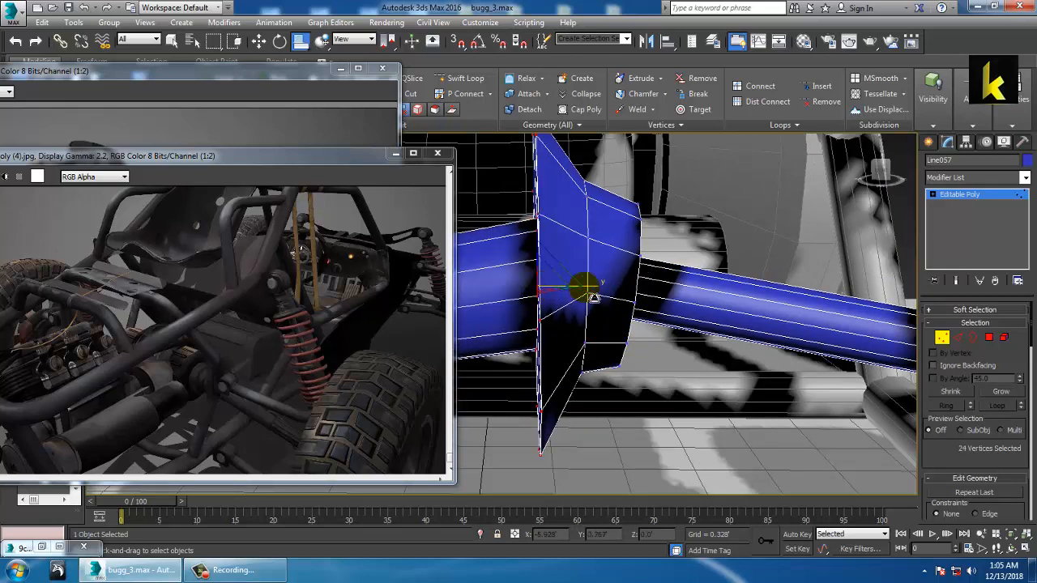
key("ctrl+z")
left_click_drag(606, 297, 576, 296)
key("ctrl+z")
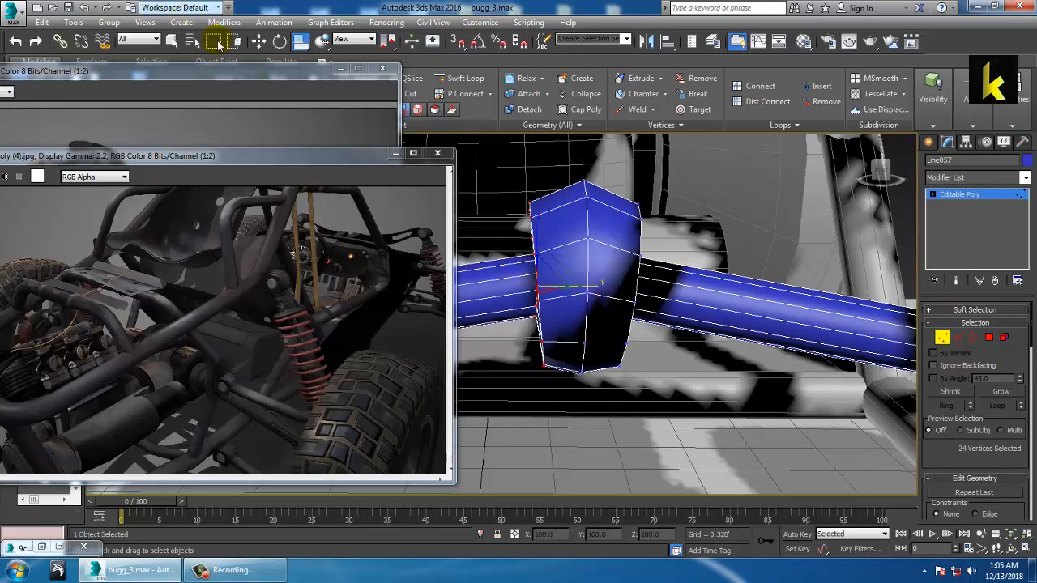
Flatten the vertex rings at both ends of the collar by scaling each along Y with uniform scale mode.
left_click_drag(300, 43, 301, 43)
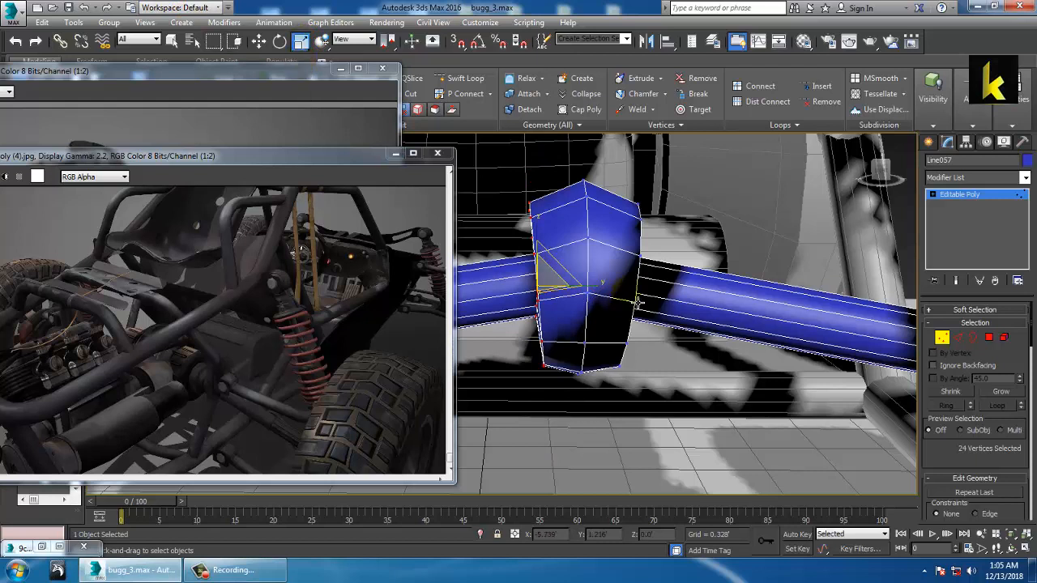
left_click_drag(532, 292, 343, 276)
left_click_drag(670, 449, 679, 470)
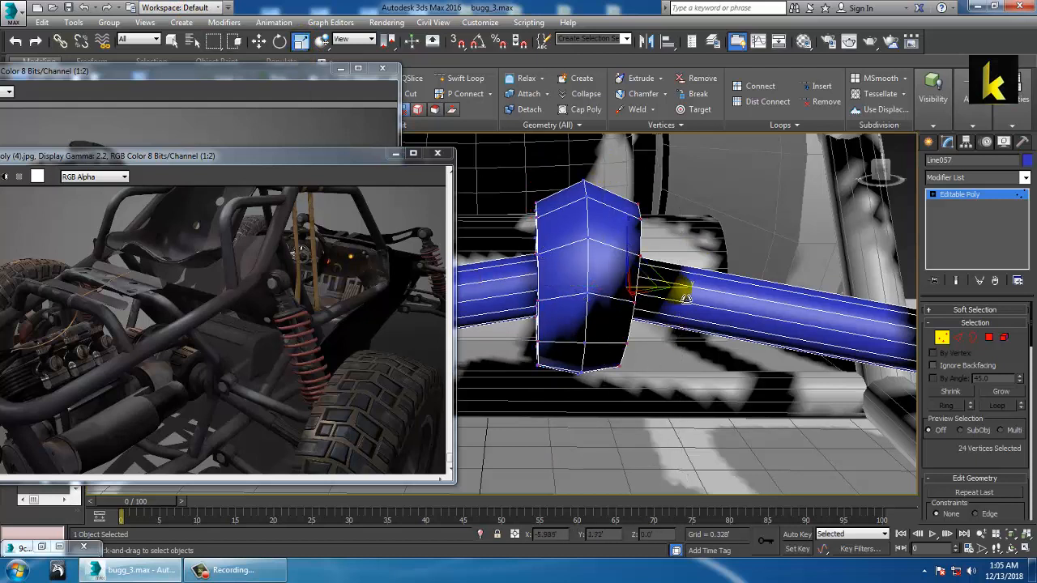
left_click_drag(681, 298, 467, 282)
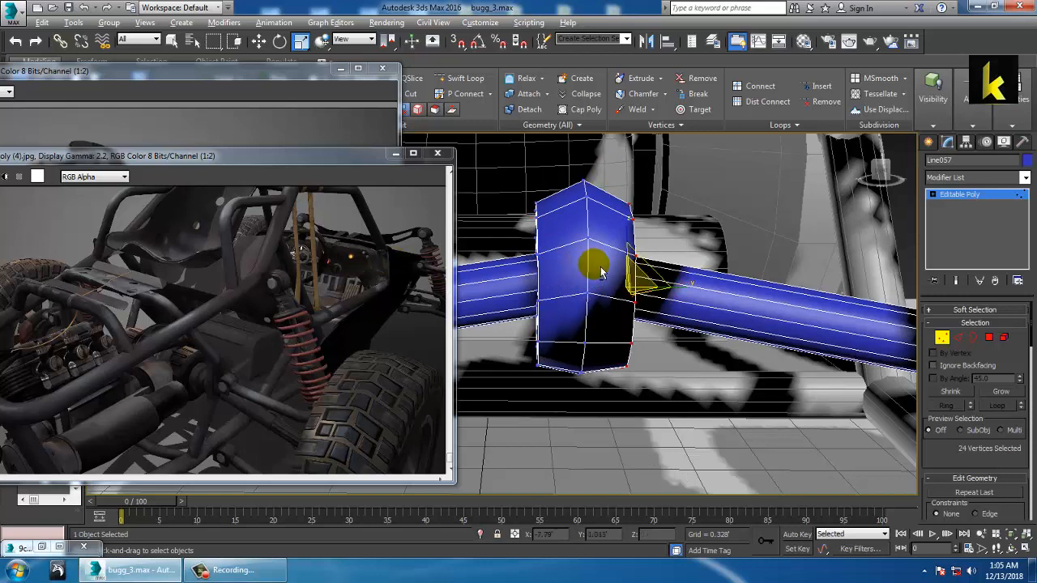
middle_click_drag(591, 262, 679, 284, "alt")
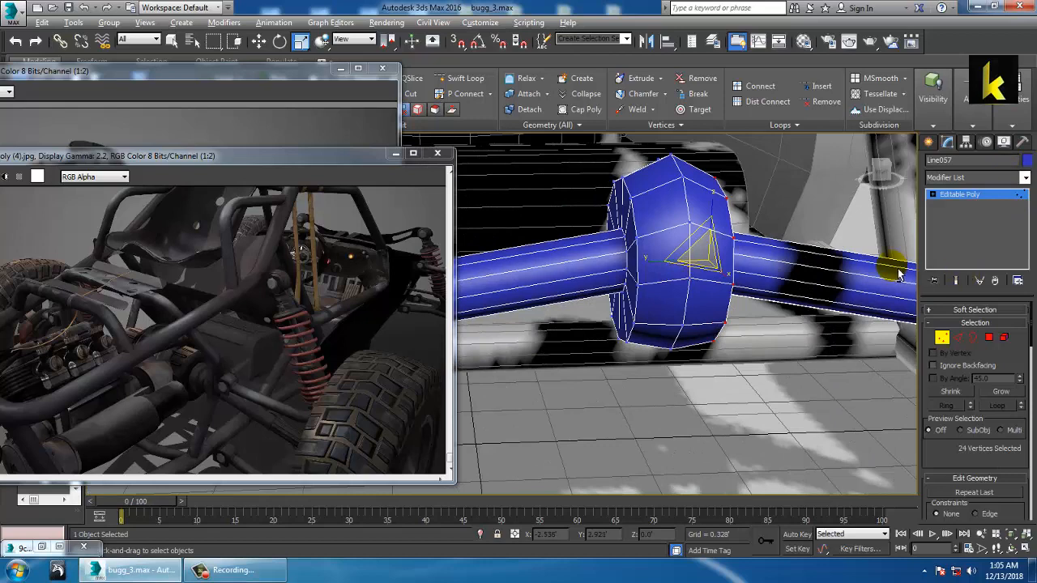
middle_click_drag(891, 267, 932, 276, "alt")
Add edge loops with Swift Loop on the axle tube close to both sides of the collar.
left_click(458, 78)
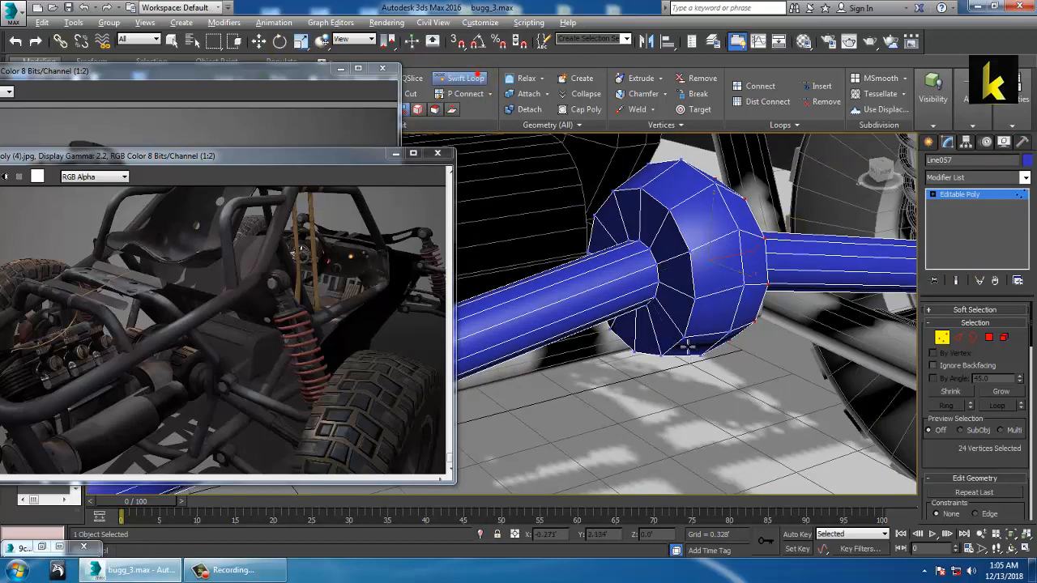
middle_click_drag(567, 267, 597, 257, "alt")
middle_click_drag(735, 289, 765, 289, "alt")
left_click(745, 266)
middle_click_drag(644, 283, 780, 300, "alt")
left_click(618, 258)
key("w")
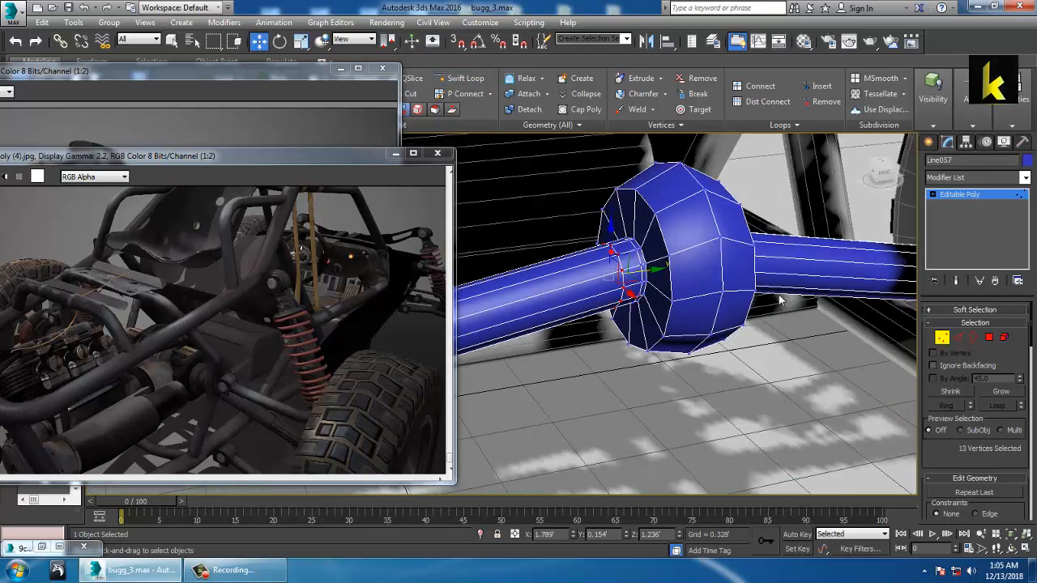
Switch to edge editing and compare the axle's collar with the rear axle in the close-up reference image.
left_click(960, 338)
scroll(725, 285, "up", 5)
scroll(652, 269, "down", 5)
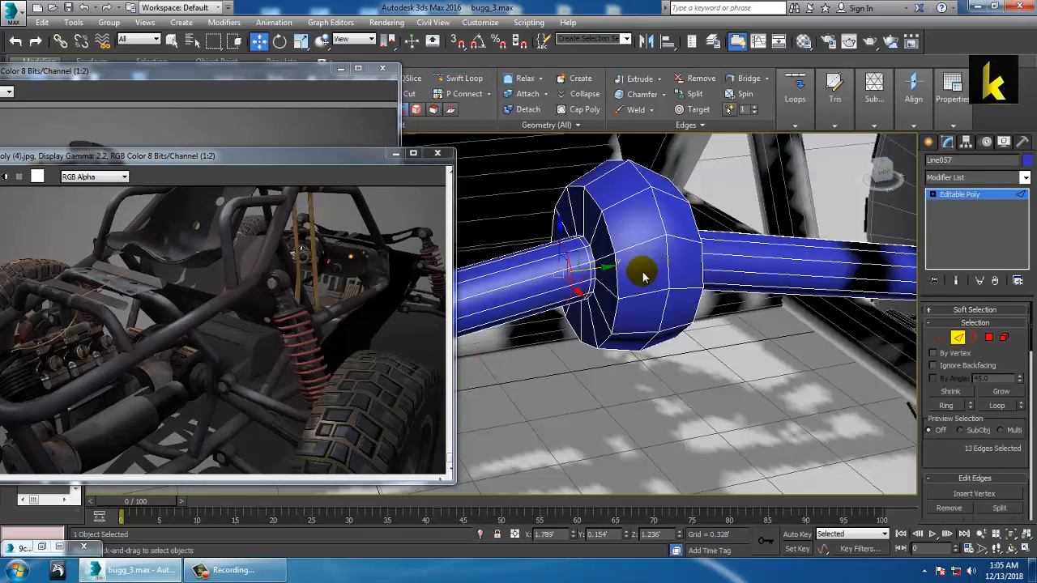
middle_click_drag(535, 276, 748, 283)
scroll(734, 280, "down", 10)
middle_click_drag(668, 280, 721, 282, "alt")
scroll(729, 289, "up", 4)
mouse_move(787, 297)
middle_mouse_down("alt")
mouse_move(722, 294)
mouse_move(744, 314)
mouse_move(769, 307)
middle_mouse_up("alt")
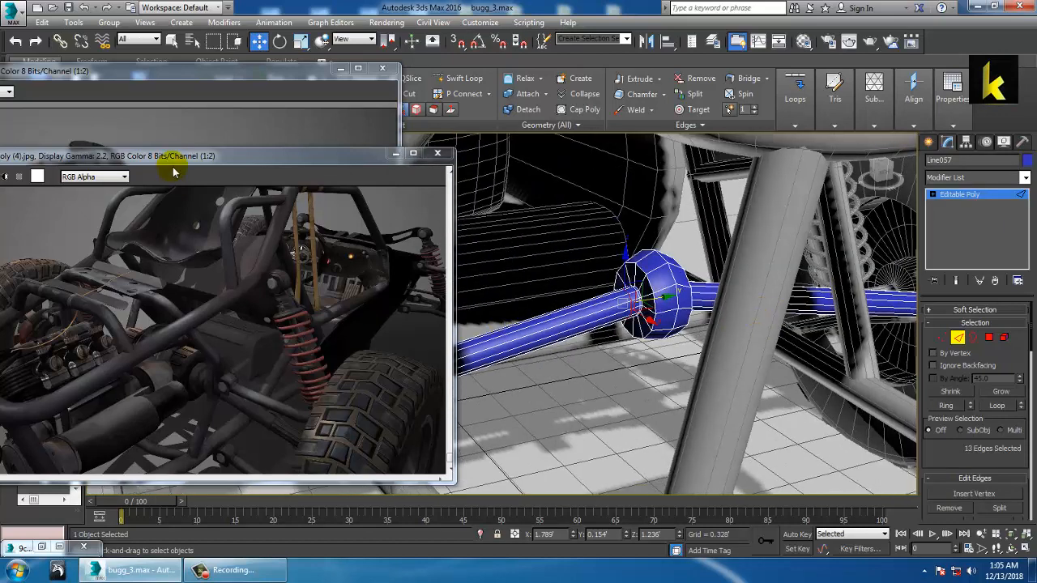
left_click_drag(200, 168, 266, 342)
left_click_drag(250, 305, 318, 208)
scroll(649, 249, "up", 4)
middle_click_drag(639, 262, 673, 266, "alt")
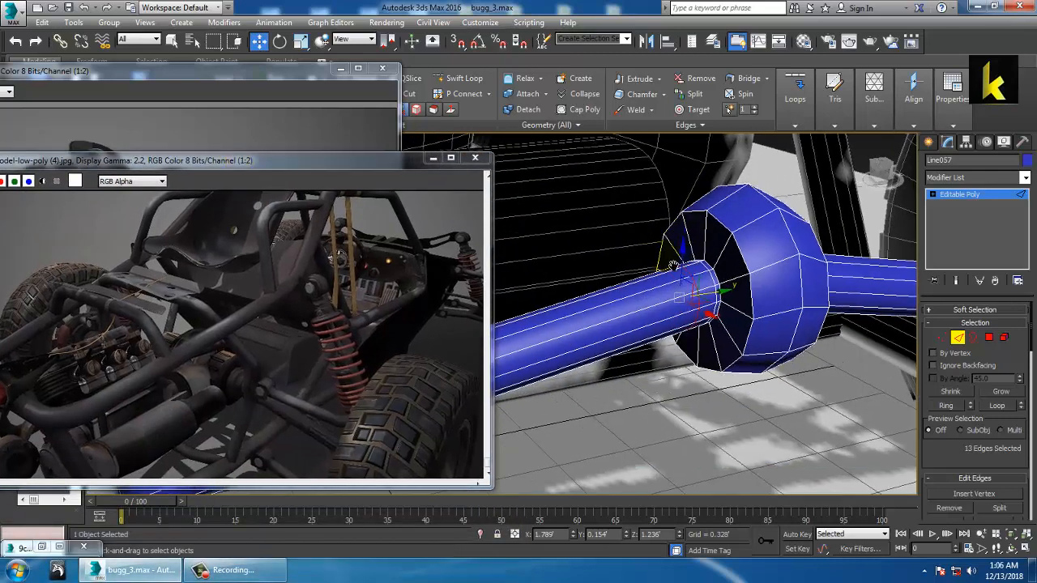
Select the polygon ring around the axle tube beside the collar's left side and extrude it into a low step.
scroll(658, 275, "up", 6)
scroll(760, 316, "down", 8)
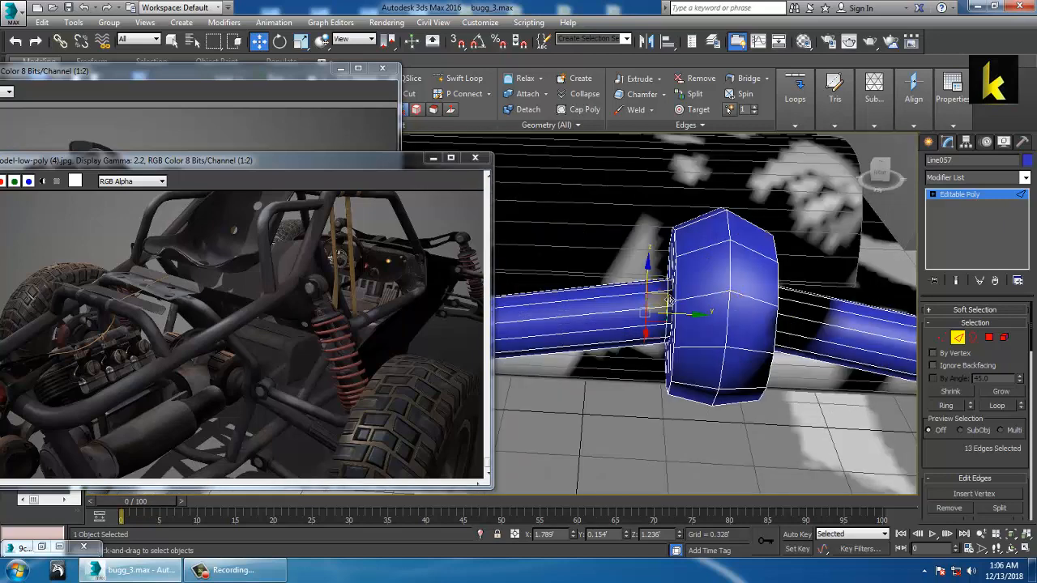
left_click(667, 301)
key("alt+r")
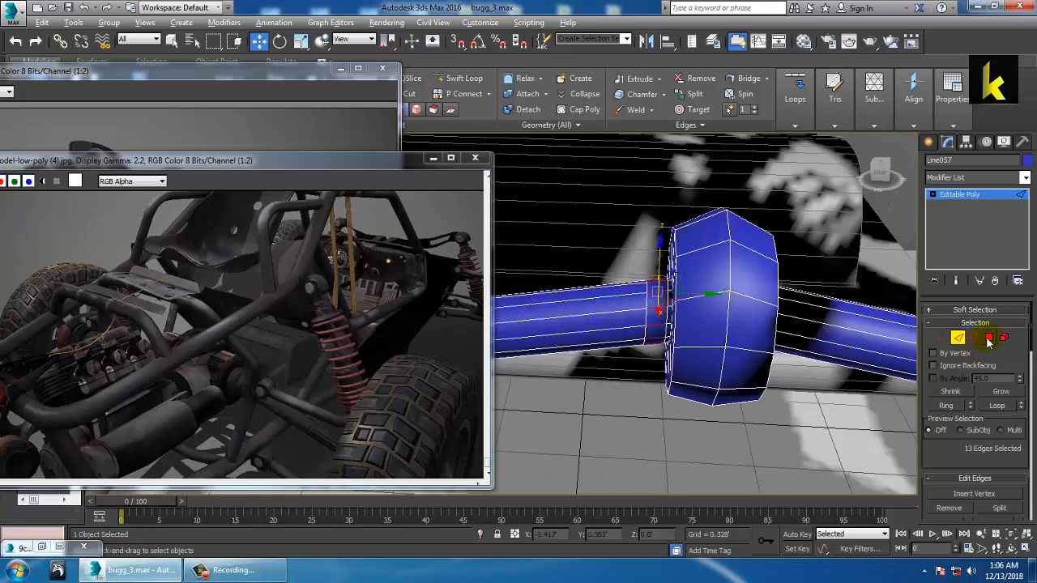
left_click(988, 339, "ctrl")
left_click(969, 352)
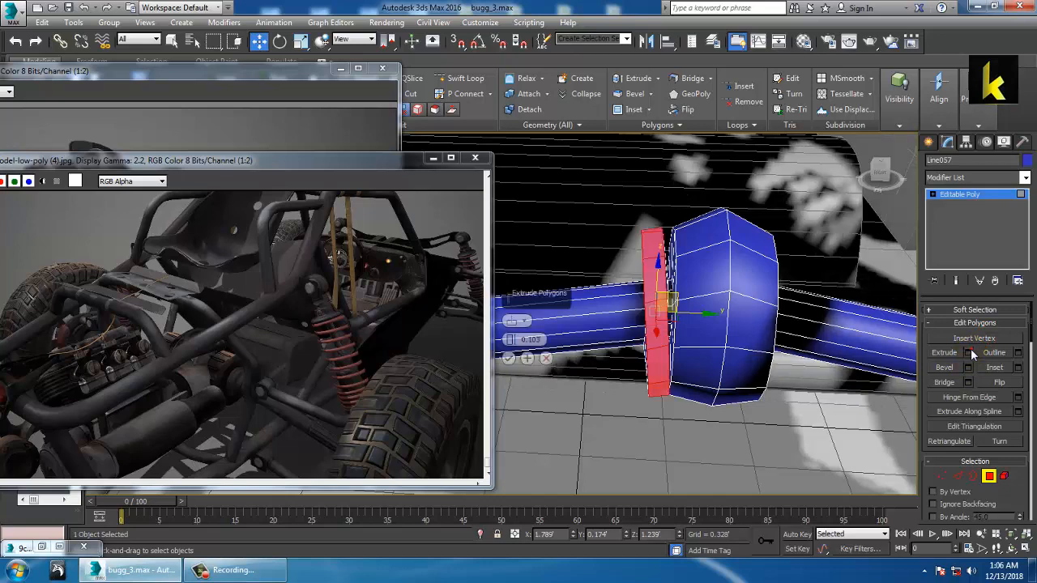
left_click_drag(515, 355, 521, 364)
left_click(510, 358)
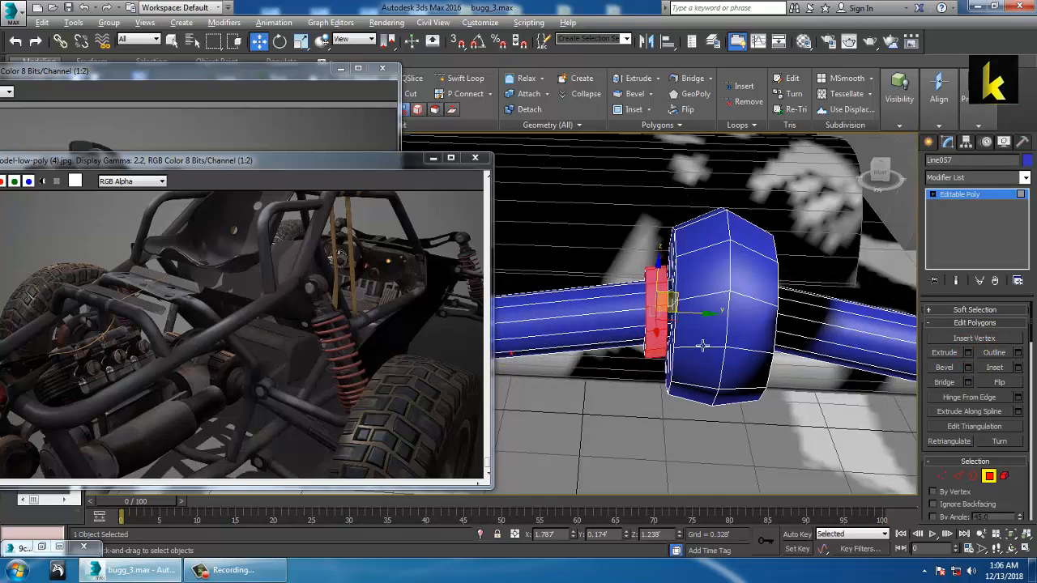
Extrude the matching polygon ring on the axle tube at the collar's other side by the same amount.
middle_click_drag(702, 345, 707, 298, "alt")
left_click(458, 77)
left_click(686, 300)
right_click(687, 300)
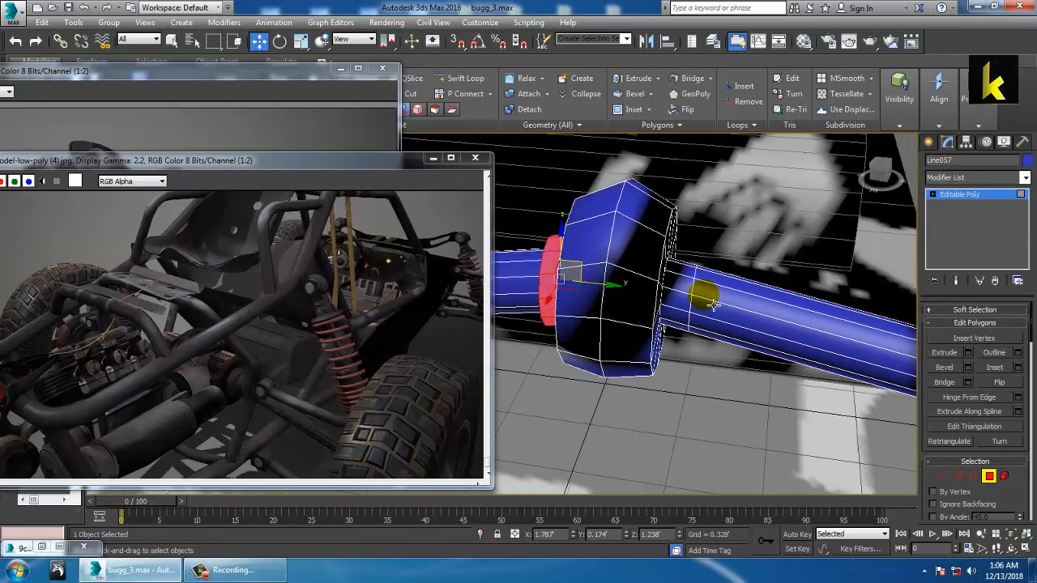
left_click(960, 478)
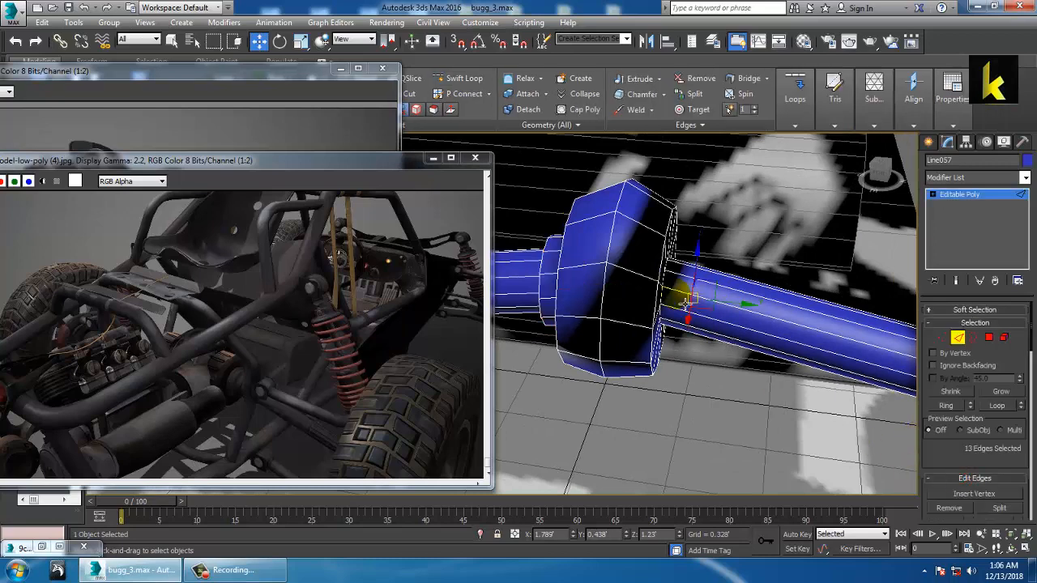
key("r")
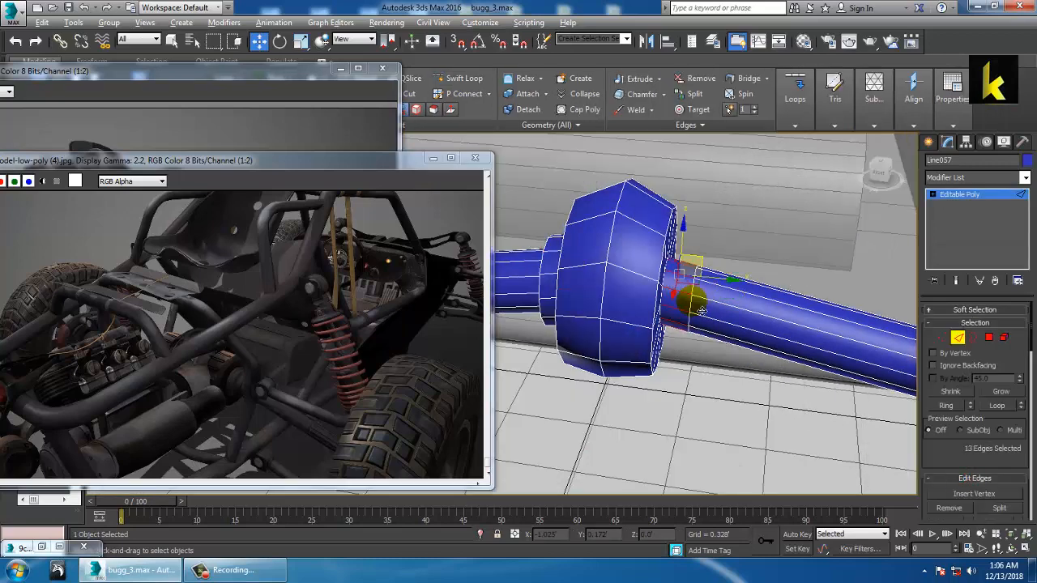
left_click(989, 339)
left_click(969, 354)
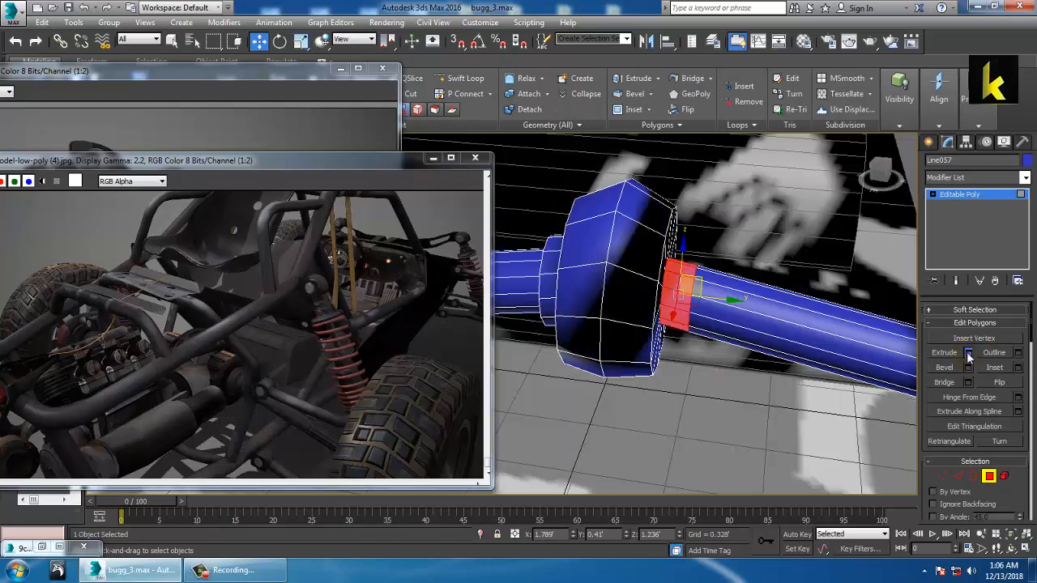
left_click(509, 359)
Convert the selection to all vertices of the collar and its two side rings, and scale them up uniformly.
scroll(744, 333, "down", 8)
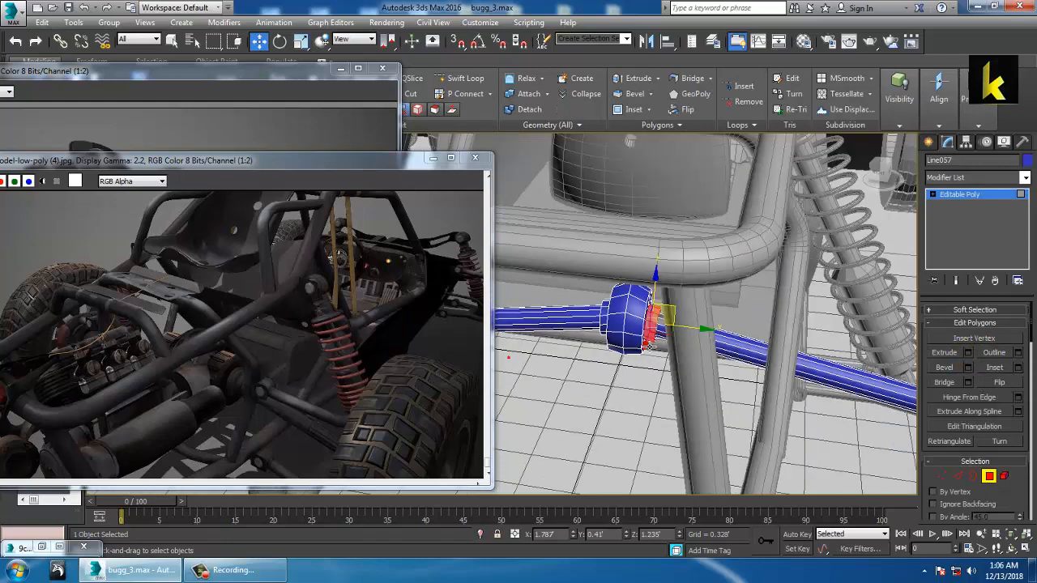
scroll(744, 334, "up", 5)
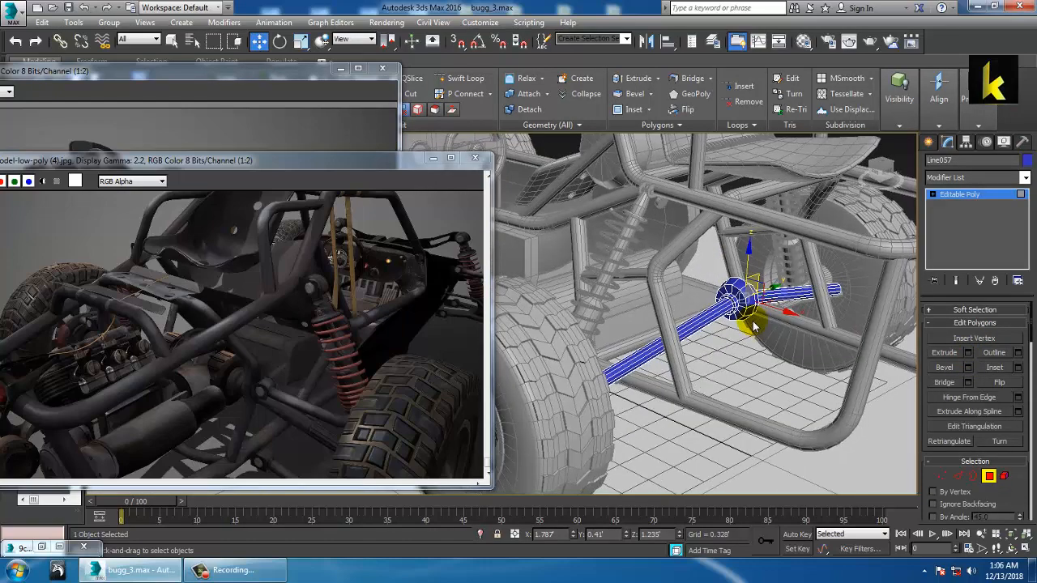
middle_click_drag(755, 326, 725, 301, "alt")
key("1")
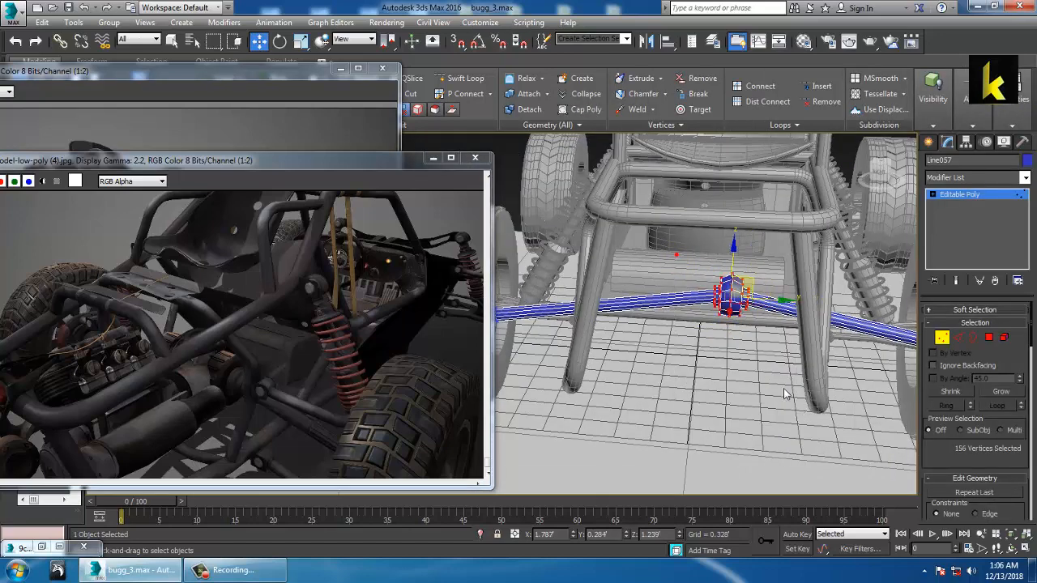
key("r")
left_click_drag(746, 301, 735, 275)
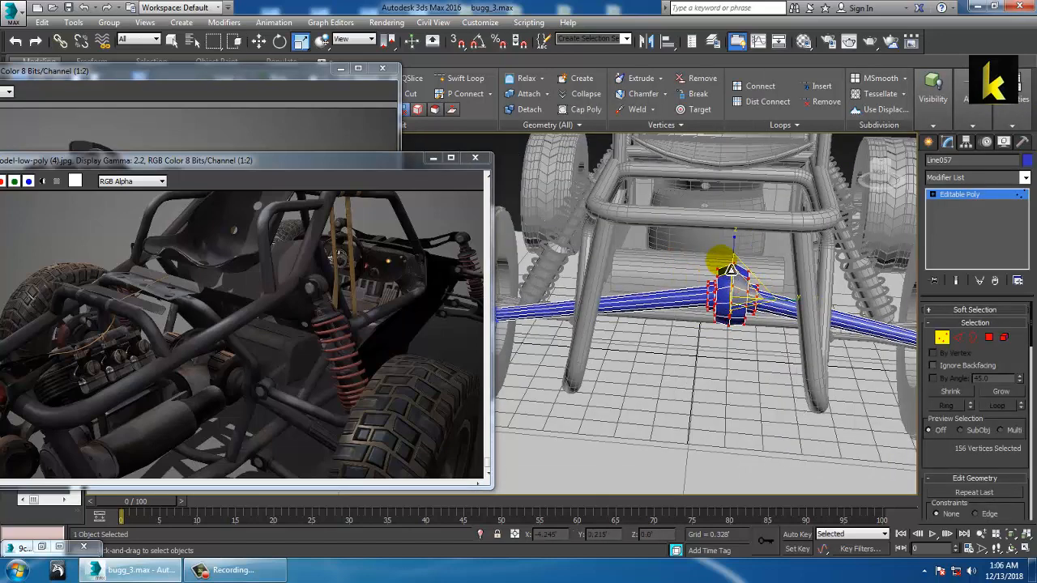
Scale the vertex ring at the axle's outer end to about 140% and inspect the opposite end at the other wheel.
middle_click_drag(731, 268, 624, 278, "alt")
mouse_move(692, 305)
left_mouse_down()
mouse_move(716, 325)
mouse_move(697, 300)
left_mouse_up()
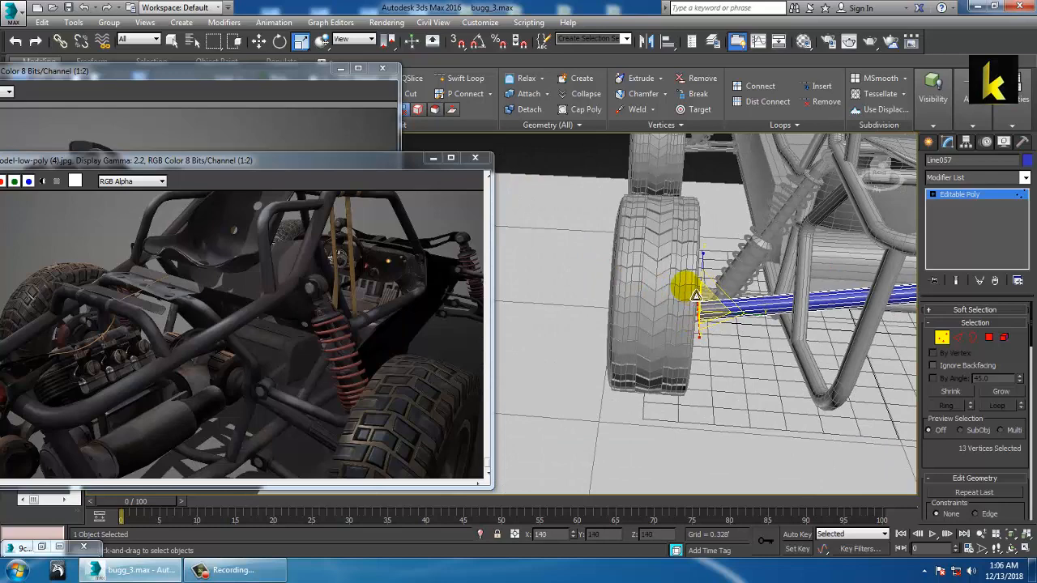
middle_click_drag(685, 286, 758, 369, "alt")
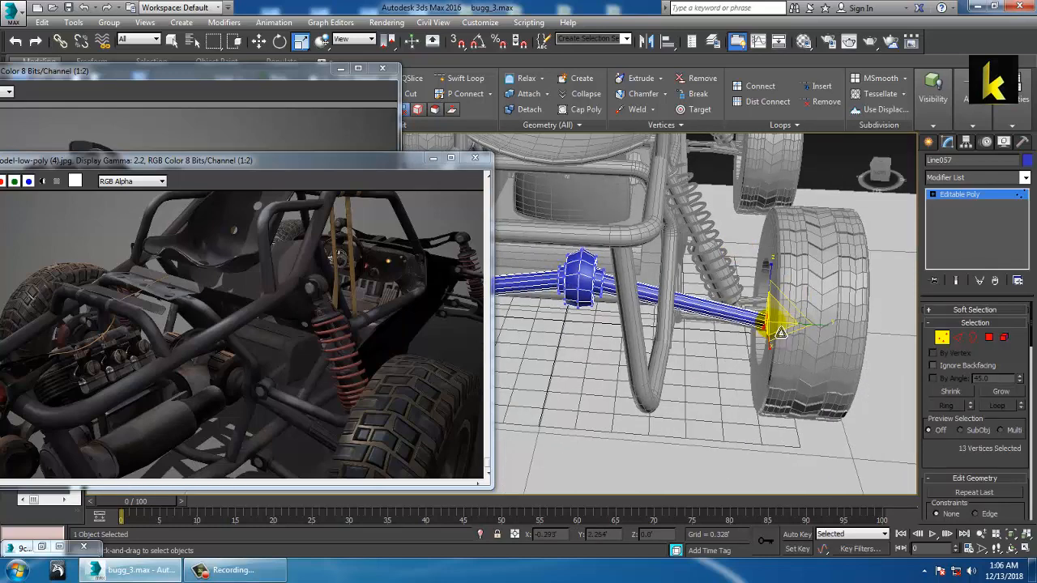
middle_click_drag(774, 328, 815, 316, "alt")
Move the vertex rings at both outer ends of the axle along Y to fit them into the rear wheels.
key("w")
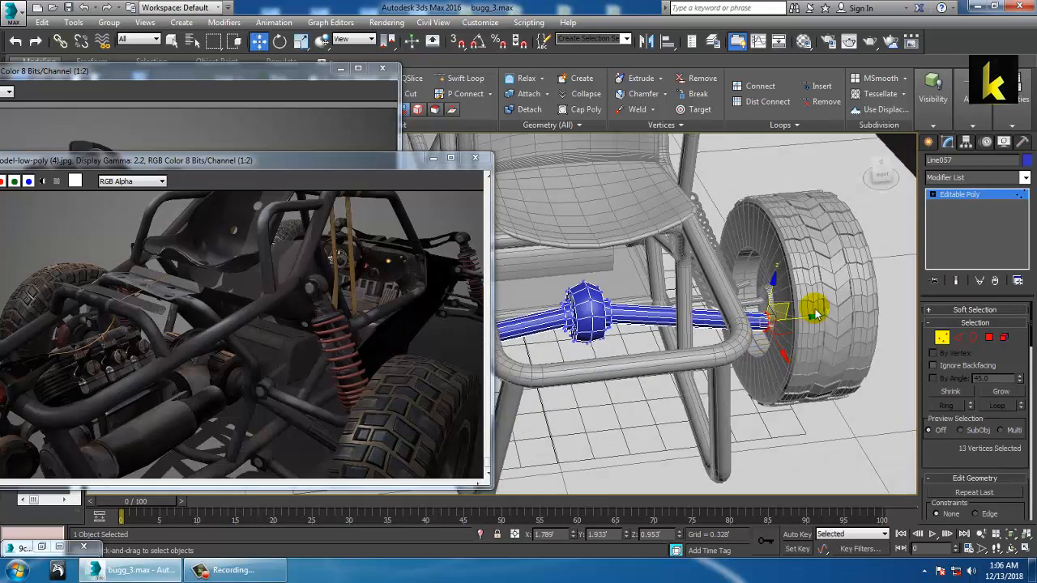
left_click_drag(816, 326, 826, 328)
middle_click_drag(815, 326, 609, 329, "alt")
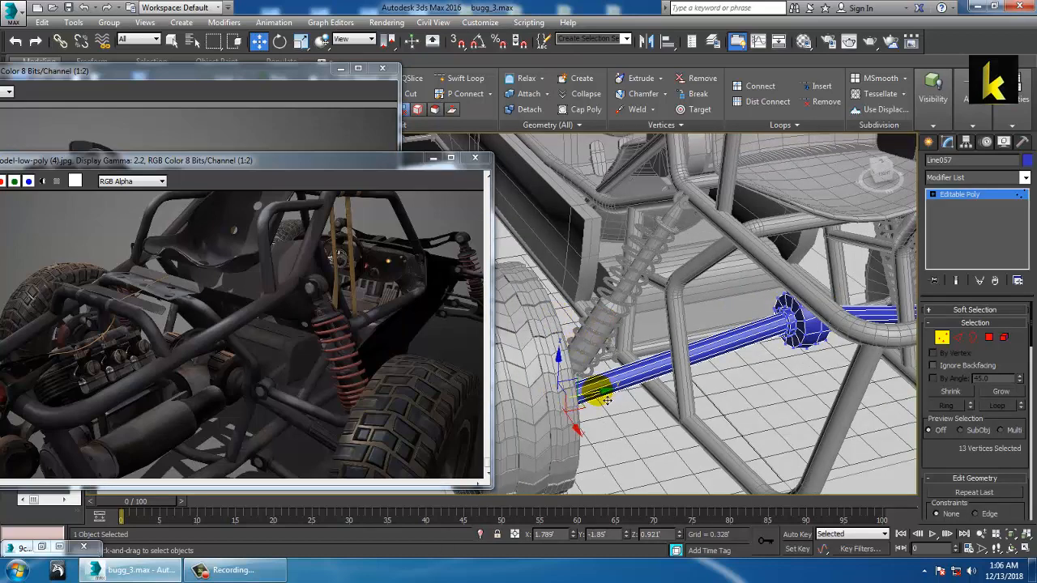
left_click_drag(604, 397, 609, 401)
Leave vertex editing and change the axle's object color to light grey.
left_click(956, 196)
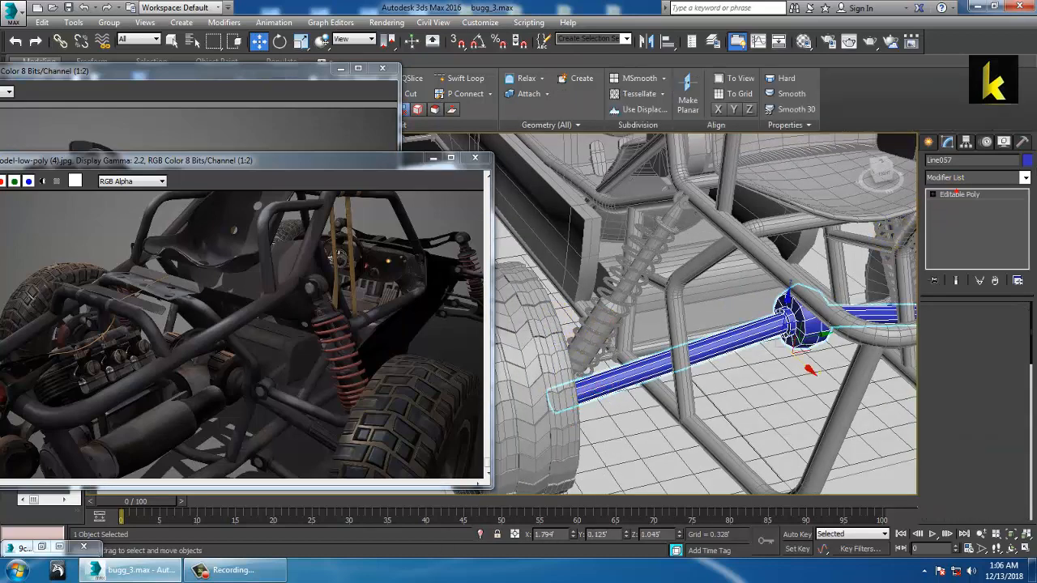
left_click(1028, 160)
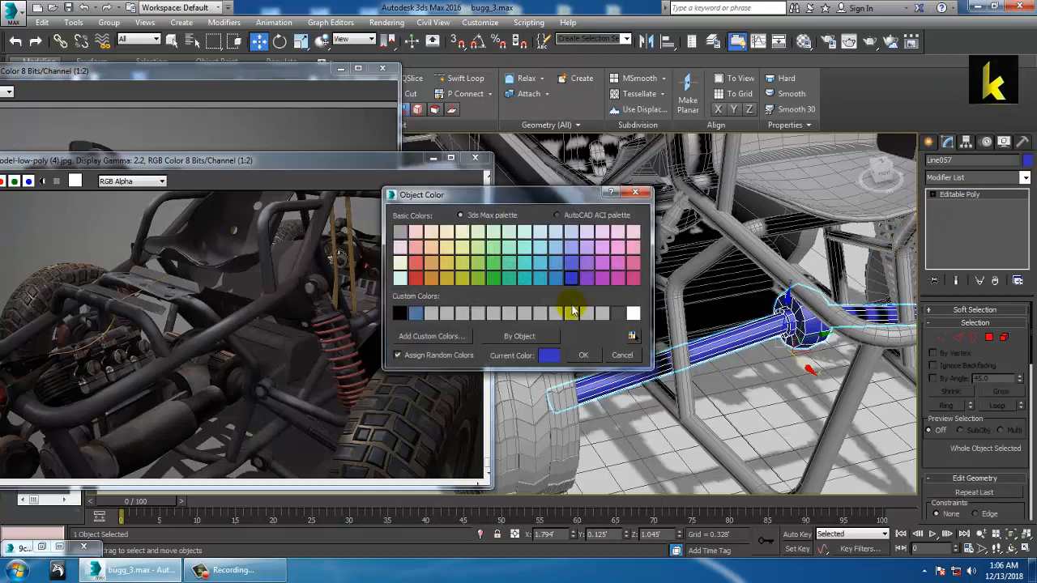
left_click(585, 357)
Compare the buggy's rear axle and lower frame with the rear-view reference image.
left_click(274, 108)
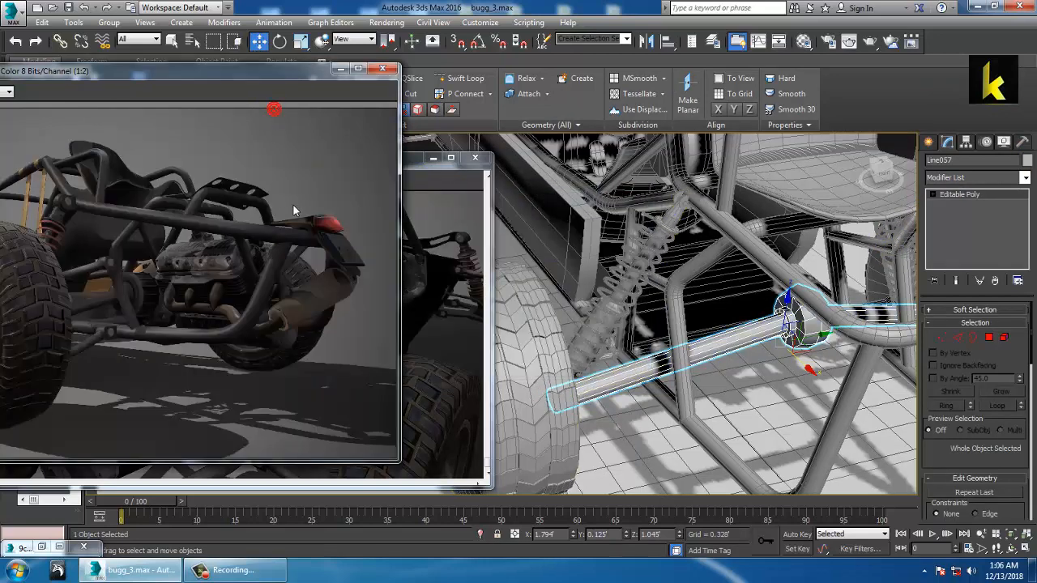
mouse_move(737, 298)
middle_mouse_down("alt")
mouse_move(792, 282)
mouse_move(808, 297)
mouse_move(775, 291)
mouse_move(776, 273)
mouse_move(783, 289)
mouse_move(739, 290)
mouse_move(708, 270)
mouse_move(747, 282)
middle_mouse_up("alt")
scroll(778, 294, "up", 4)
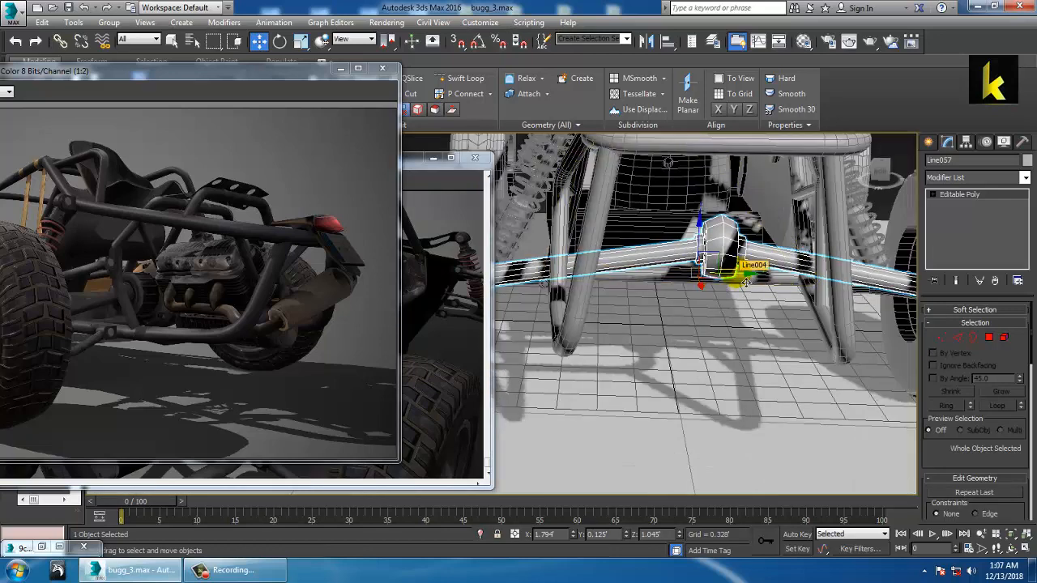
scroll(676, 324, "down", 5)
Draw a U-shaped line of four points in the Left view, across the bottom of the rear frame with both ends slanting upward.
key("alt+w")
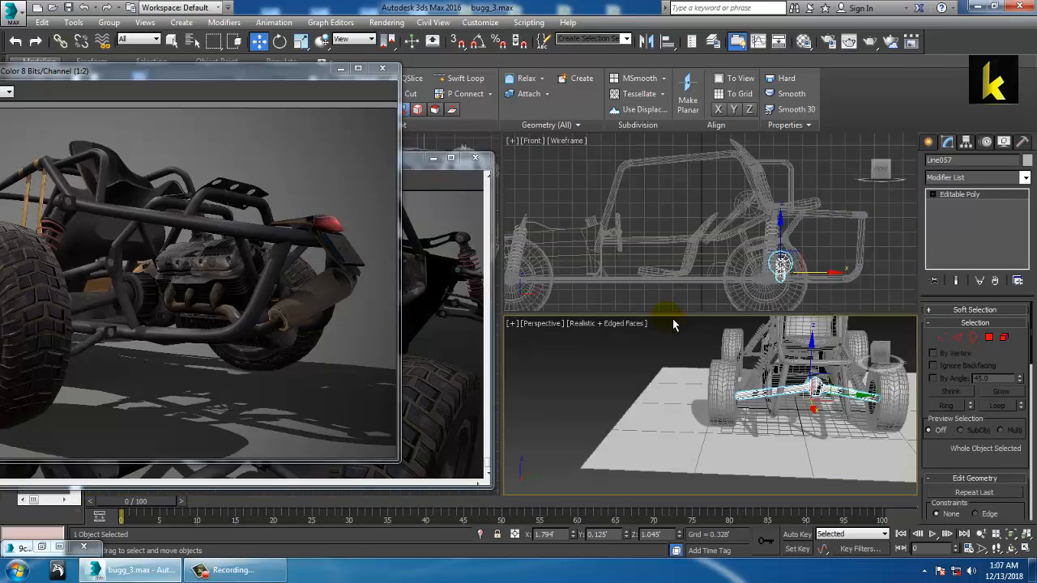
left_click(500, 401)
key("alt+w")
scroll(689, 344, "up", 3)
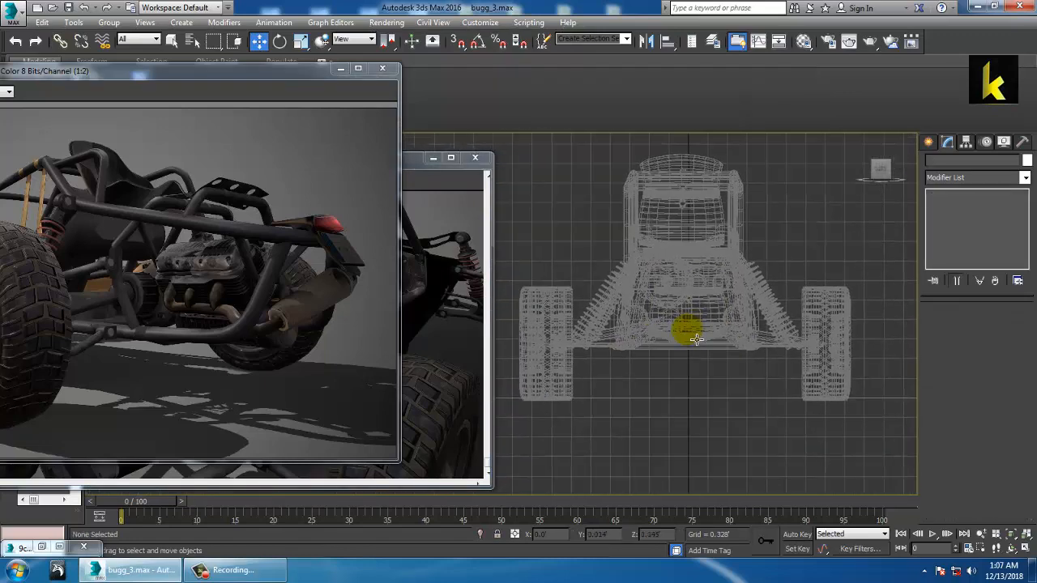
middle_click_drag(697, 339, 694, 313)
left_click(928, 141)
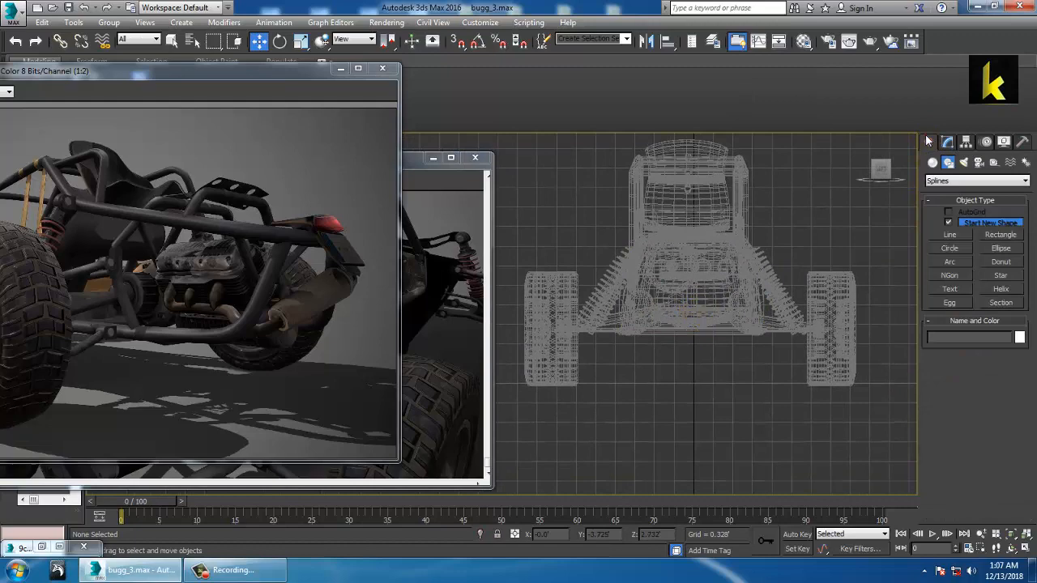
left_click(951, 234)
middle_click_drag(773, 322, 778, 337)
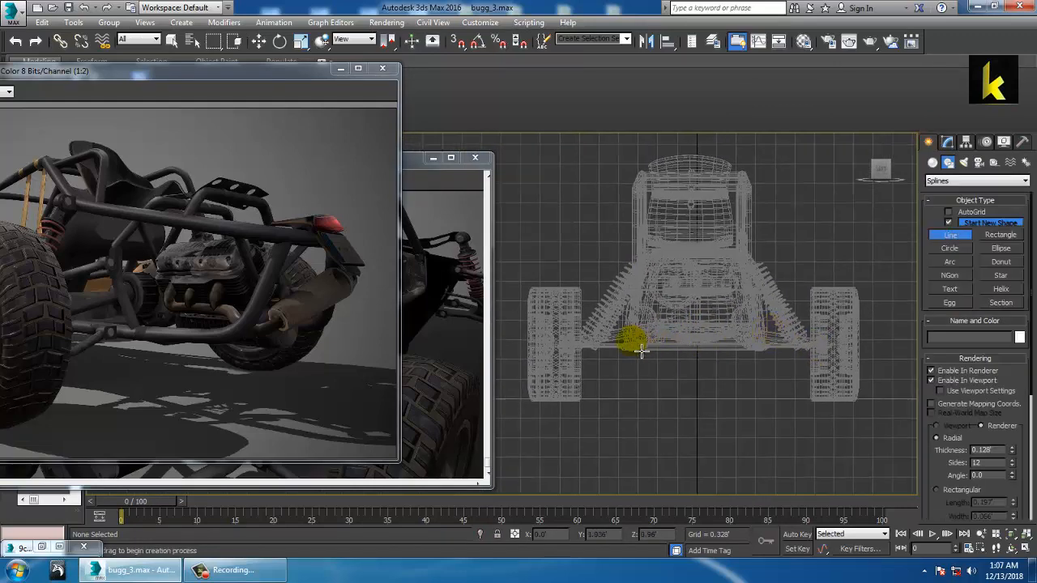
left_click(634, 299)
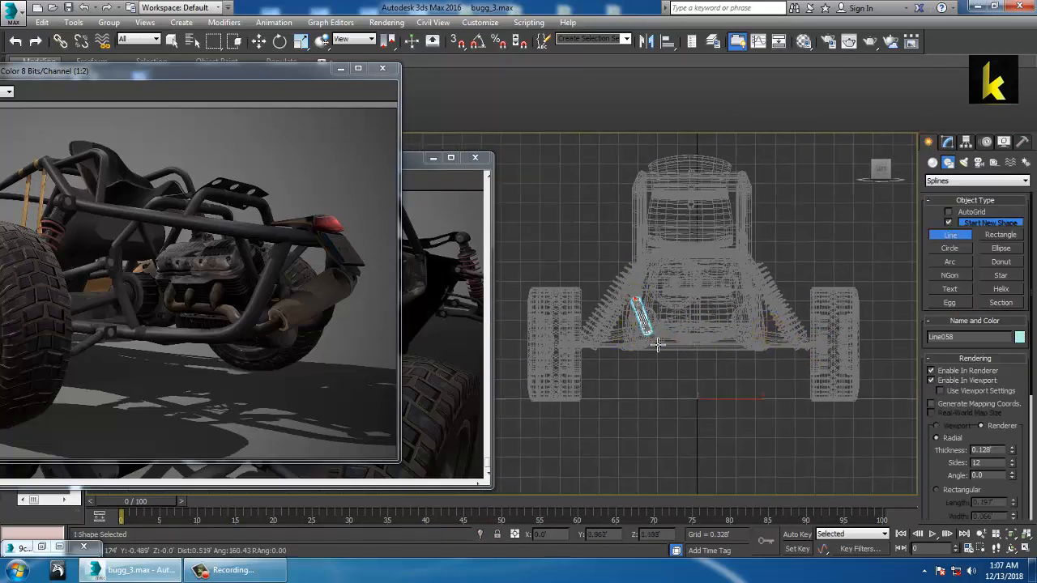
left_click(650, 349)
left_click(732, 347)
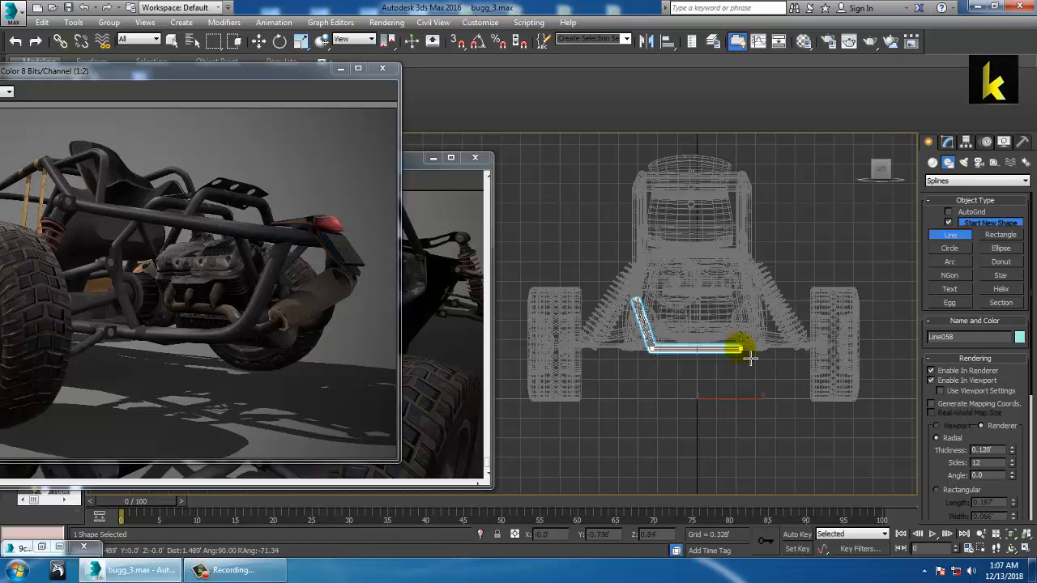
left_click(744, 349)
left_click(759, 301)
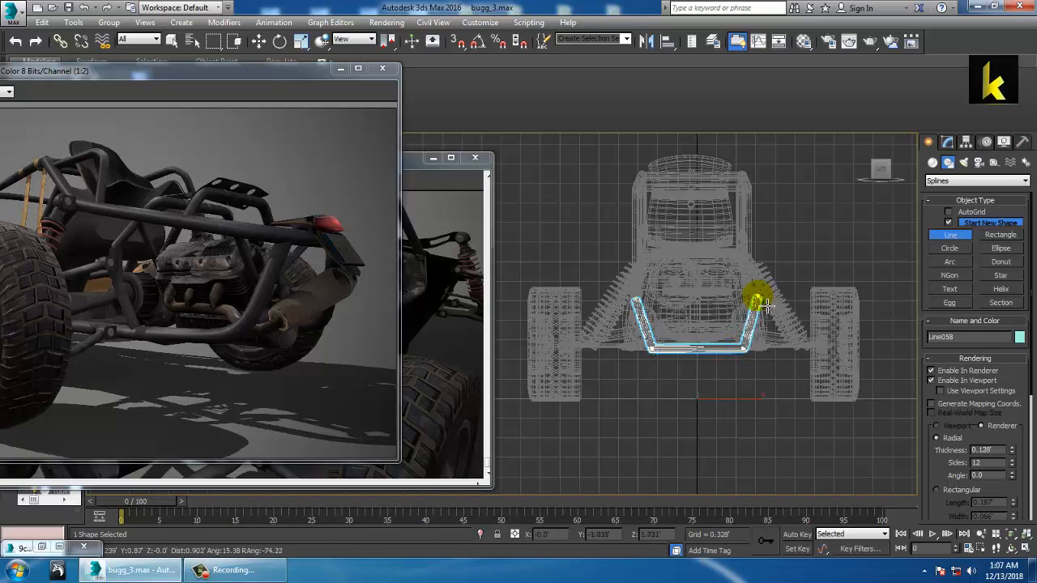
right_click(768, 306)
right_click(765, 303)
Move the U-shaped line in the perspective view to sit behind the rear axle, inside the rear frame.
key("alt+w")
right_click(784, 411)
key("alt+w")
middle_click_drag(686, 338, 745, 352, "alt")
left_click_drag(672, 276, 813, 328)
middle_click_drag(888, 333, 724, 315, "alt")
scroll(854, 322, "up", 3)
Raise the two upper end vertices of the U-shaped line to a height of 2.02'.
key("1")
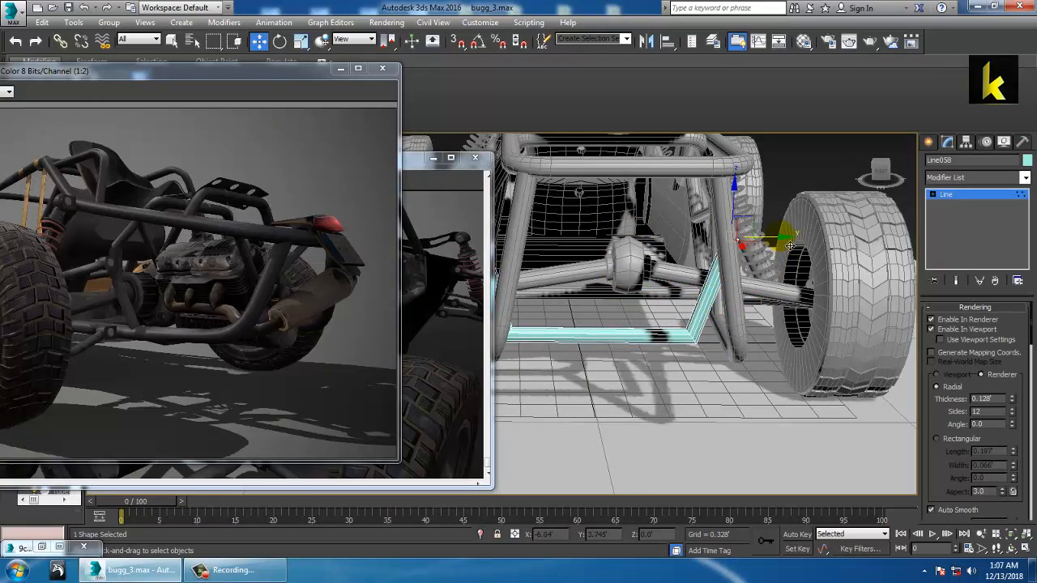
middle_click_drag(790, 246, 782, 327, "alt")
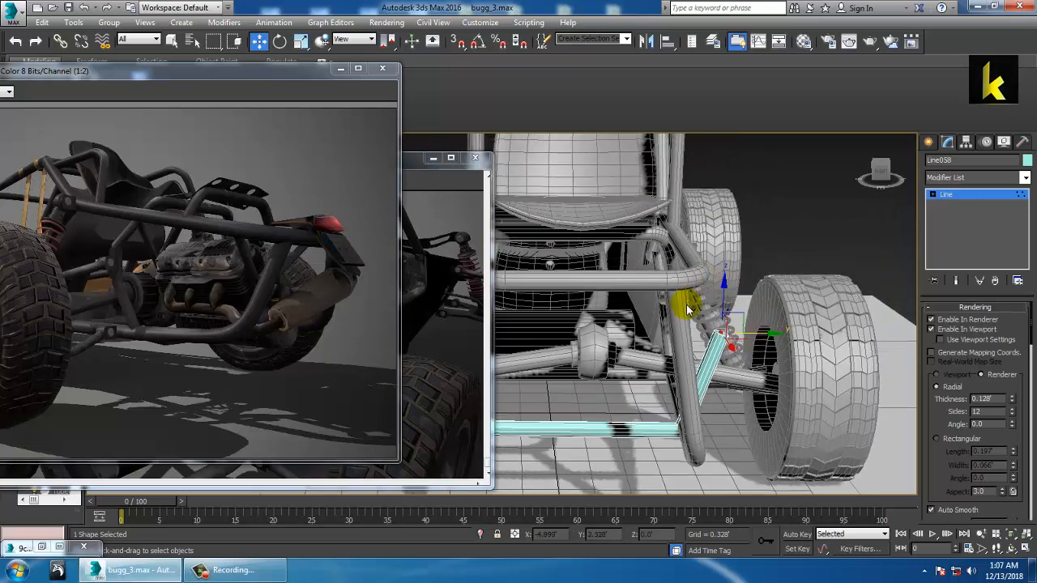
key("alt+w")
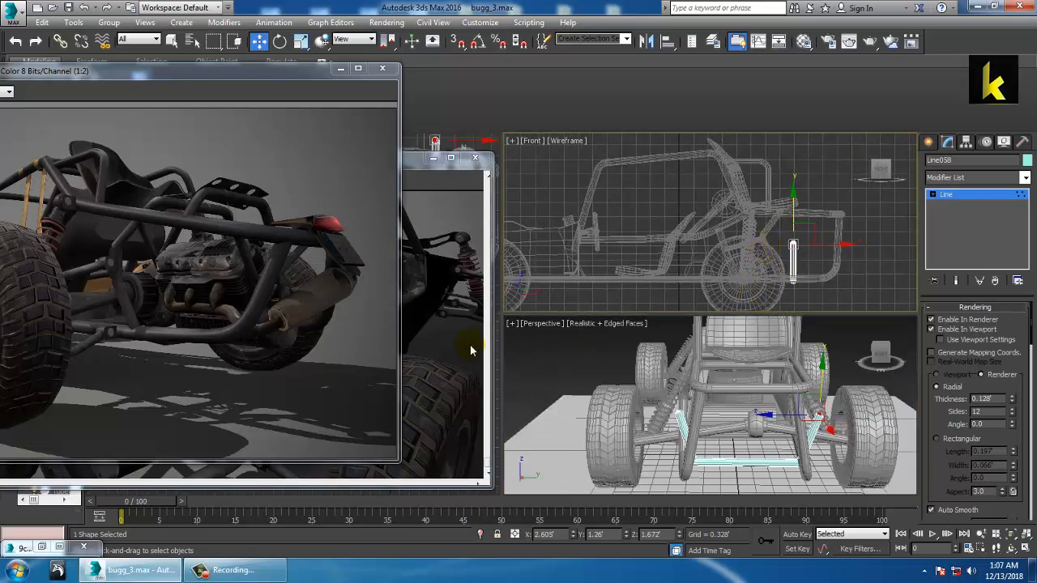
middle_click(499, 348)
key("alt+w")
middle_click_drag(779, 357, 755, 360)
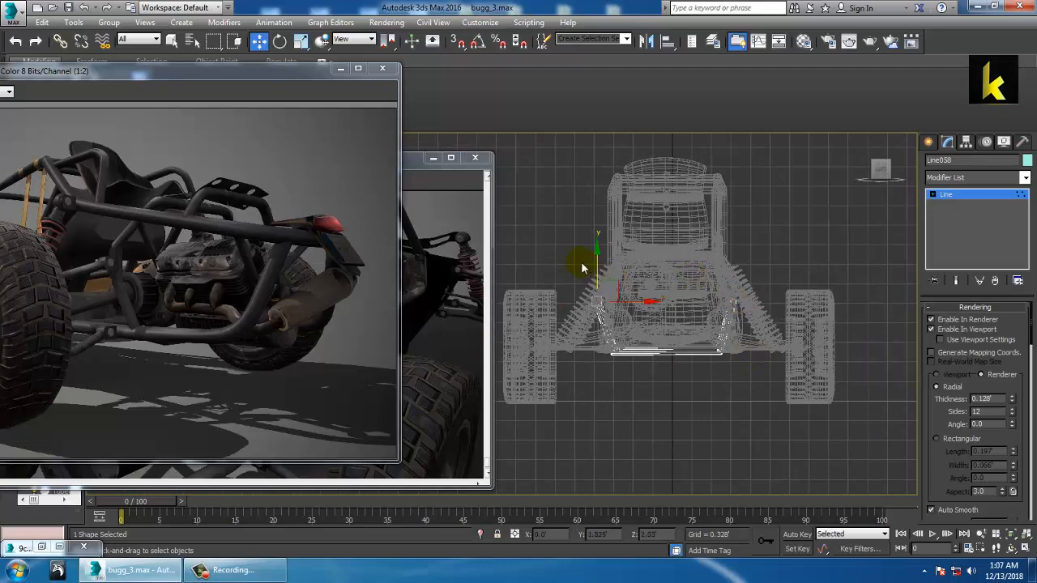
key("alt+w")
Move one upper end vertex of the U-shaped line to the frame's upper rail, at Y 0.929' and Z 2.442'.
middle_click(732, 412)
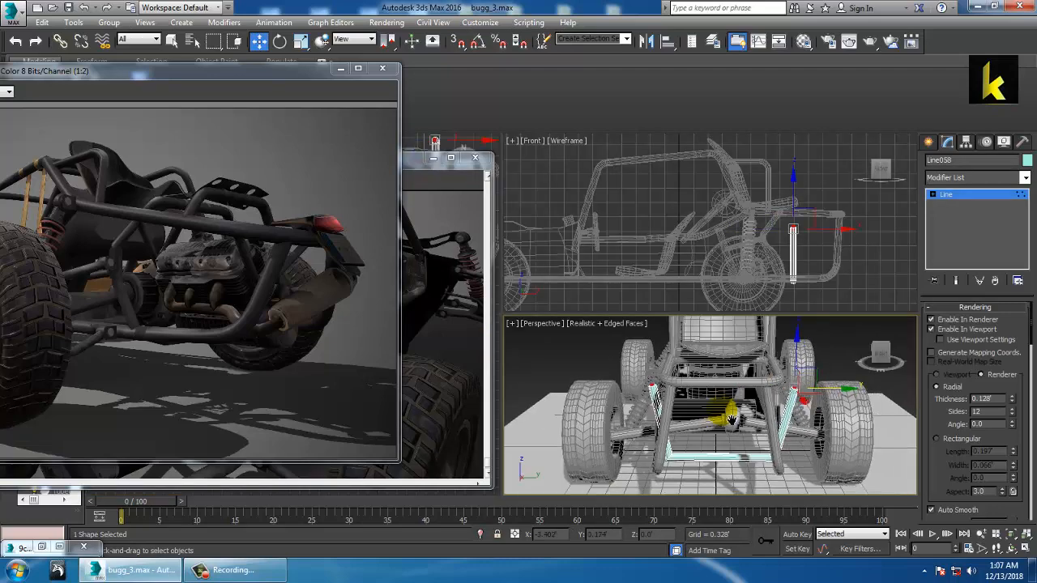
key("alt+w")
middle_click_drag(720, 405, 747, 257, "alt")
middle_click_drag(710, 285, 731, 286, "alt")
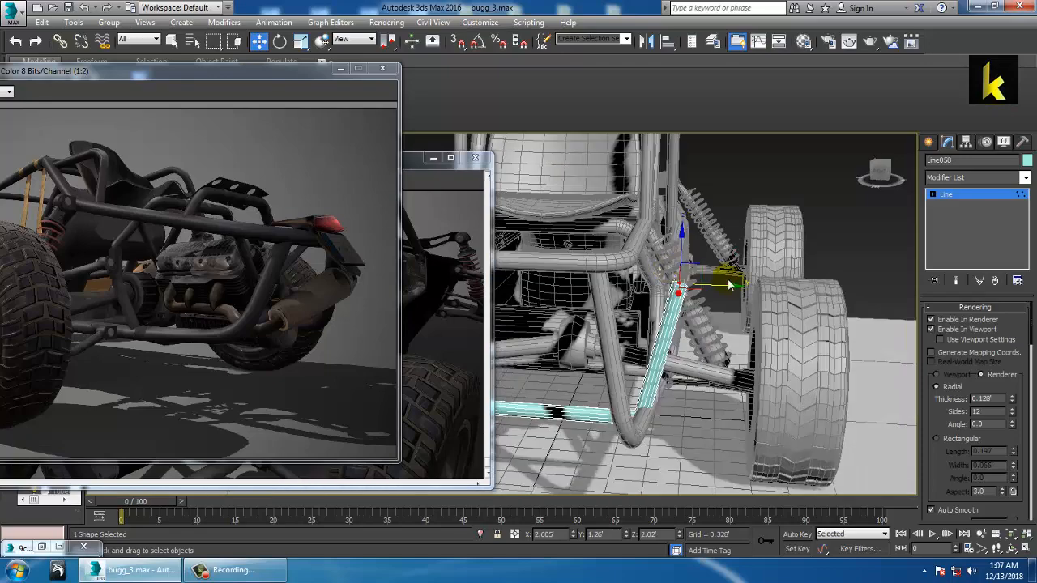
left_click_drag(738, 298, 639, 191)
Compare the U-shaped frame tube with the rear frame in the close-up reference image.
middle_click_drag(639, 192, 756, 301, "alt")
scroll(743, 297, "down", 3)
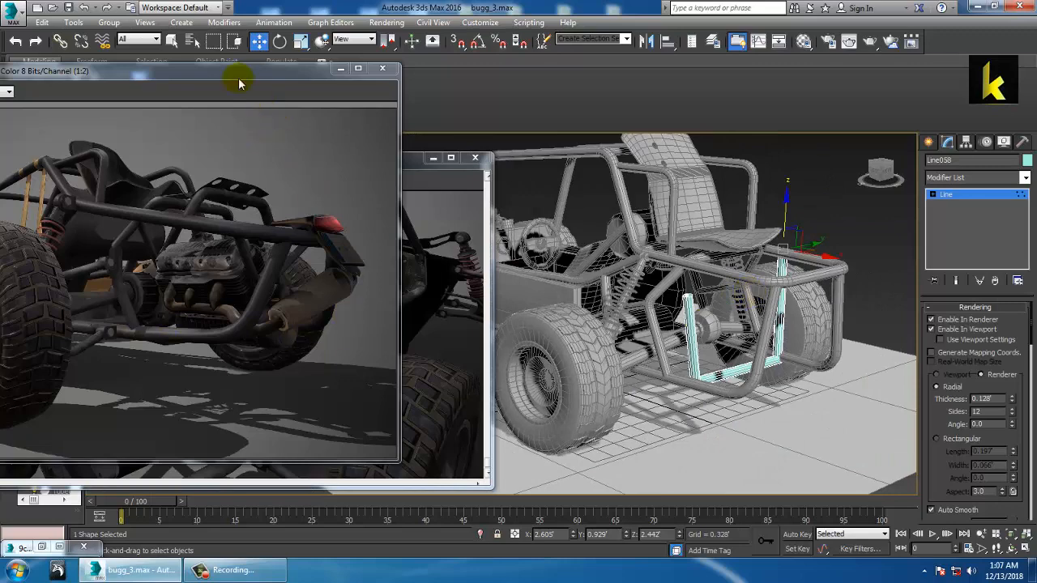
left_click_drag(239, 83, 239, 100)
left_click(442, 333)
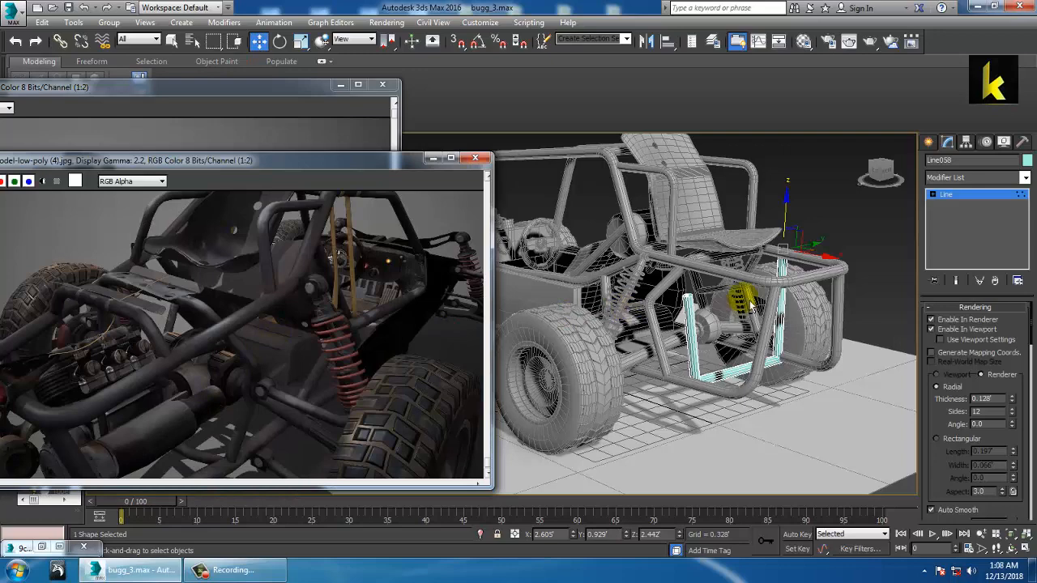
Delete the U-shaped line from inside the rear frame after checking the rear frame in the reference image.
left_click_drag(222, 162, 289, 112)
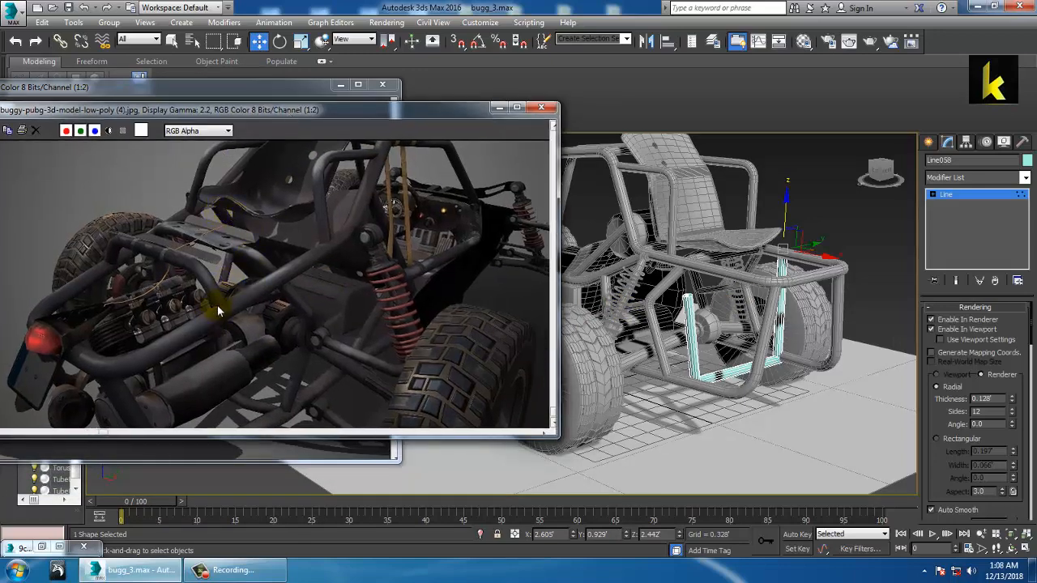
scroll(213, 300, "down", 1)
scroll(208, 324, "up", 1)
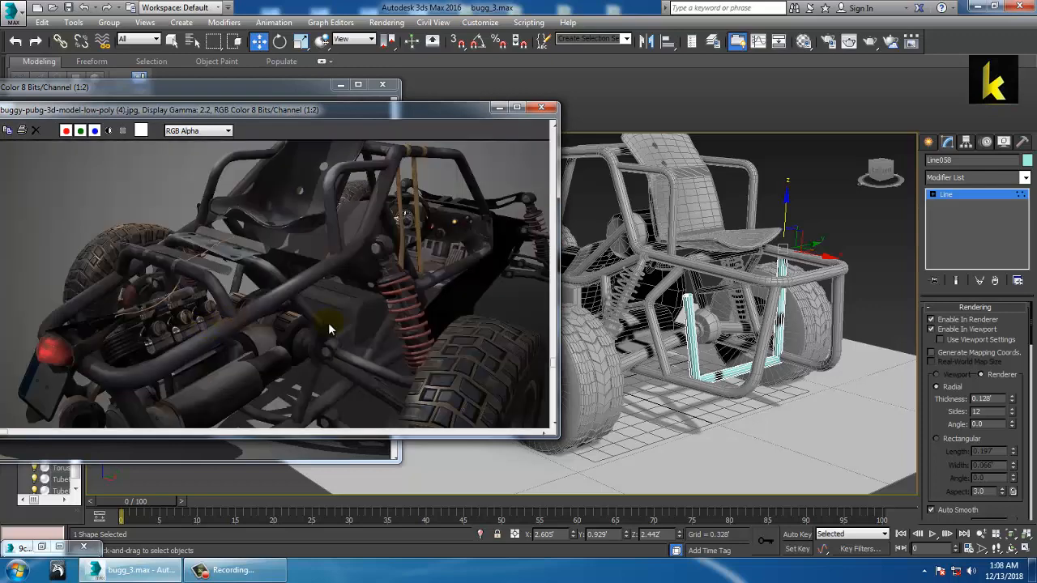
middle_click_drag(717, 344, 754, 336, "alt")
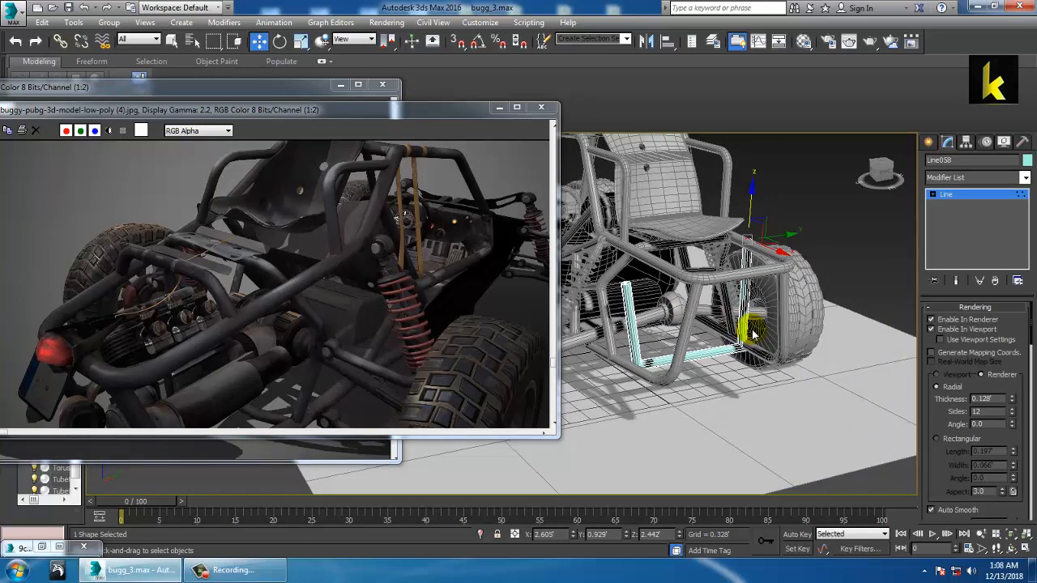
key("Delete")
key("Delete")
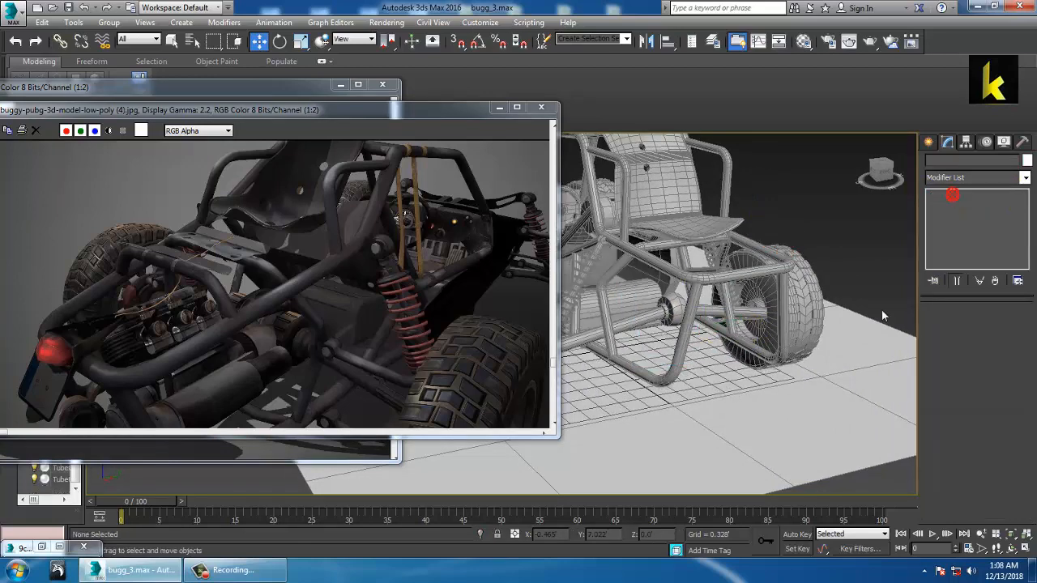
Draw a three-point line in the left view as a shallow V spanning the width of the lower frame.
key("alt+w")
middle_click(455, 477)
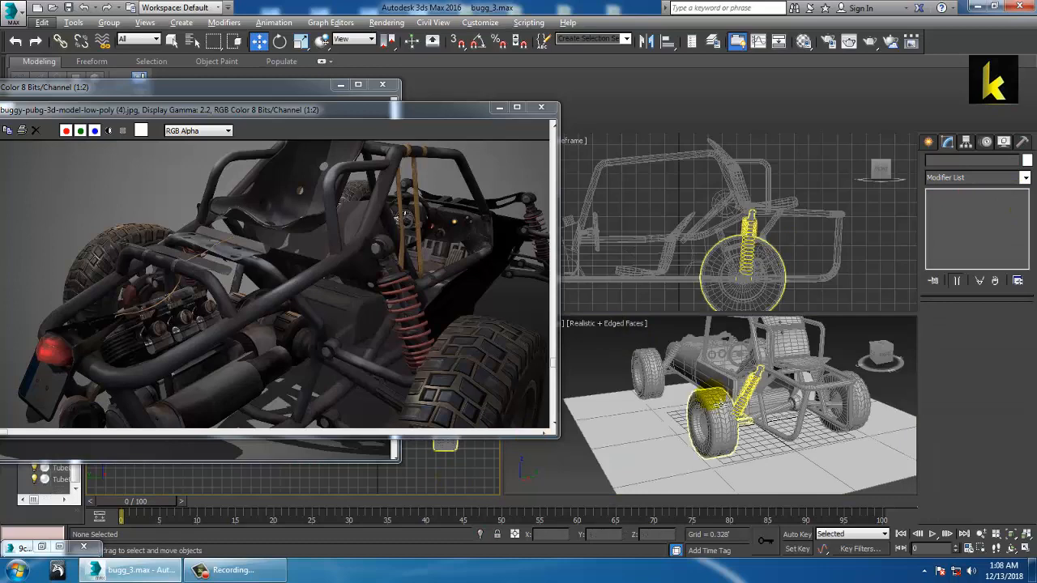
middle_click_drag(608, 443, 607, 440)
middle_click_drag(499, 479, 488, 479)
key("alt+w")
middle_click_drag(794, 413, 864, 385)
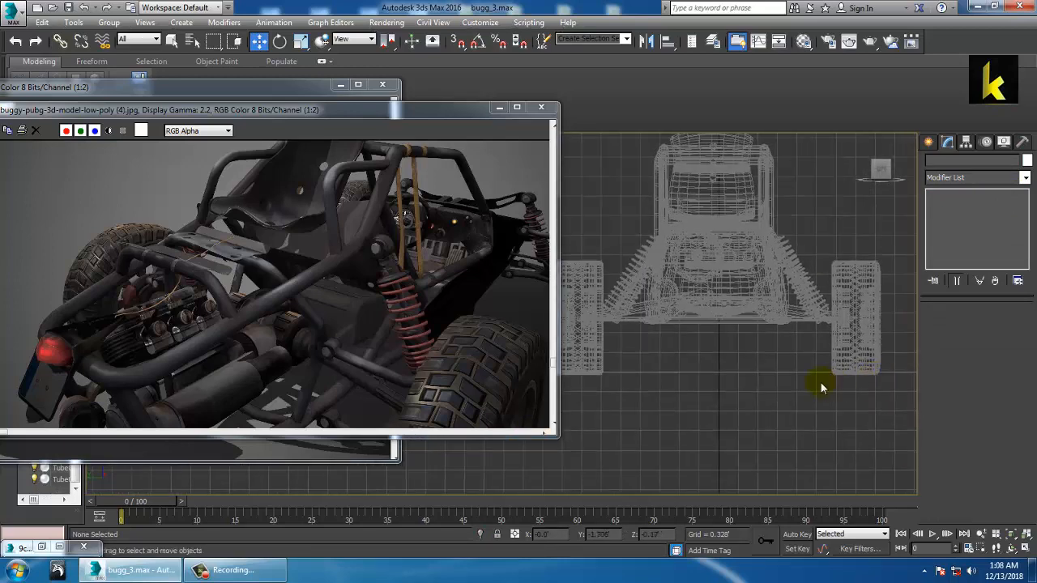
left_click(931, 147)
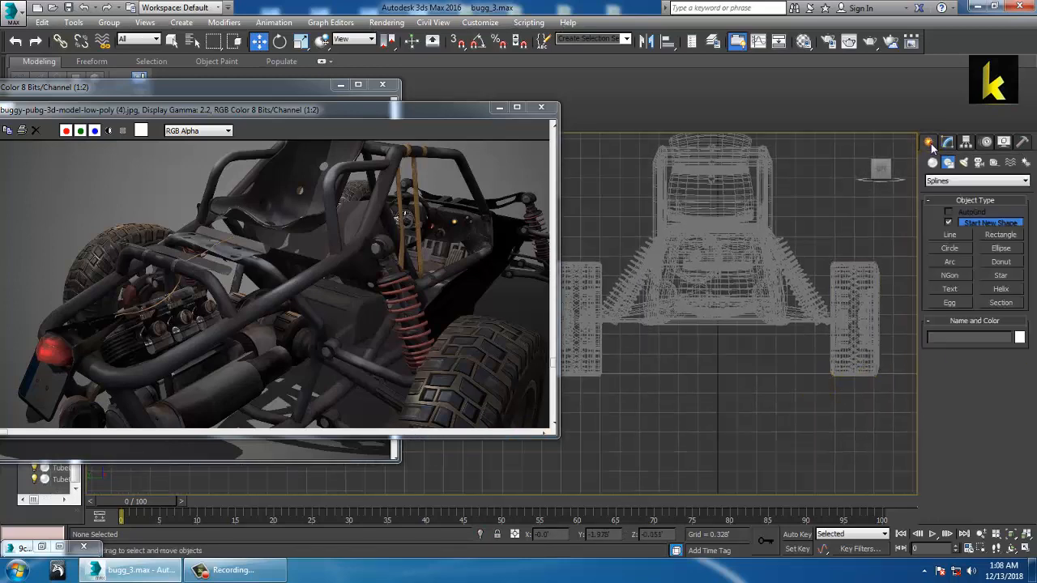
left_click(950, 235)
left_click(652, 316)
left_click(716, 331)
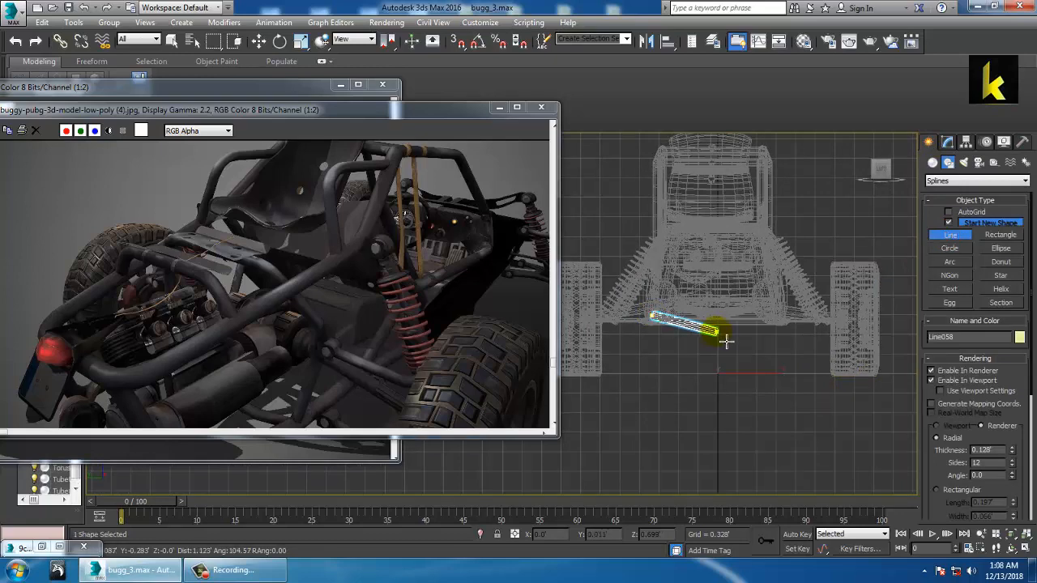
left_click(782, 321)
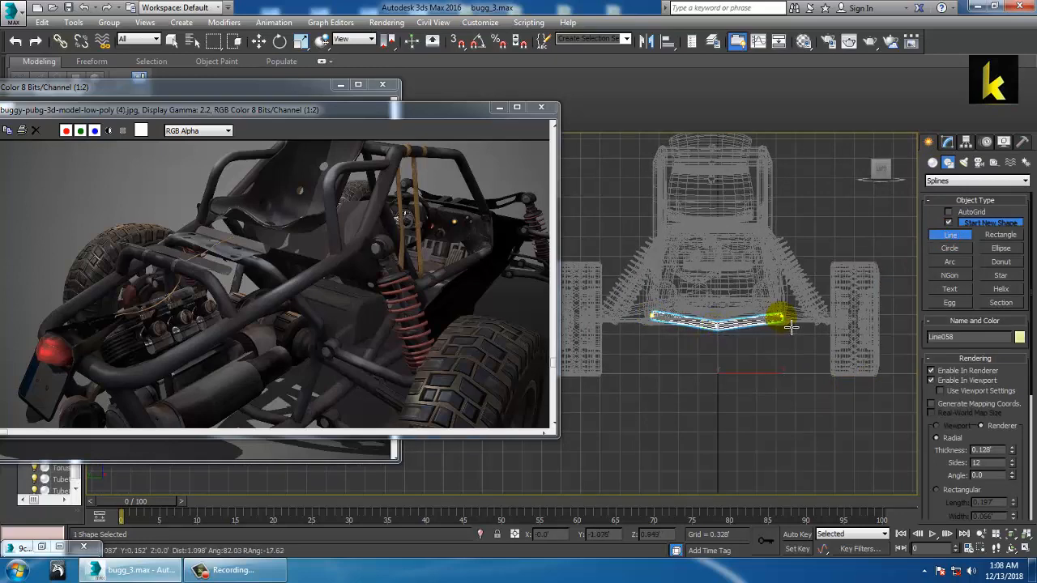
right_click(790, 327)
Move the shallow V line back along X to 2.883', between the rear frame's lower rails.
key("alt+w")
middle_click(757, 354)
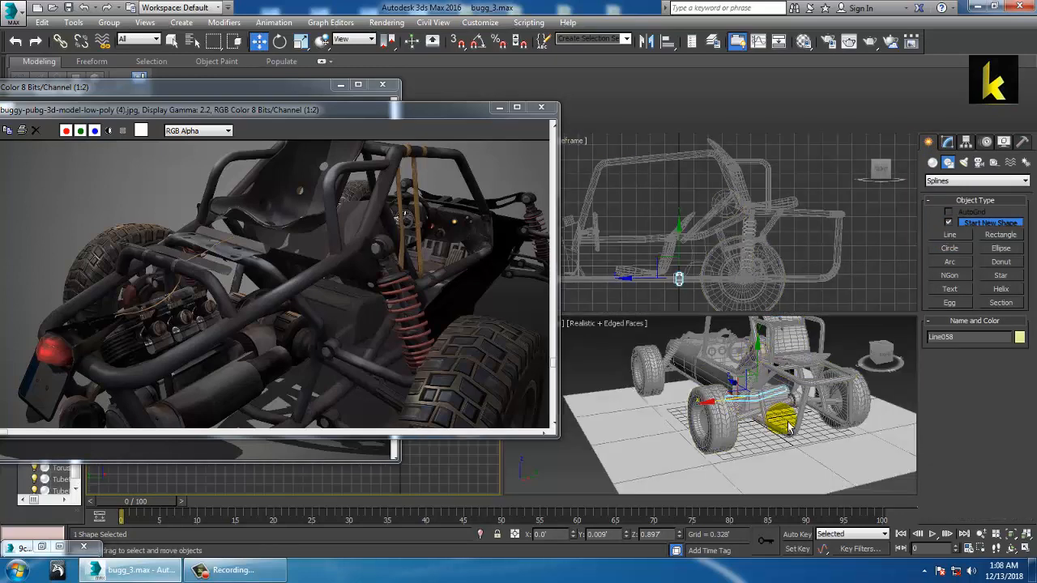
key("alt+w")
middle_click_drag(725, 355, 719, 348, "alt")
left_click_drag(678, 333, 828, 393)
middle_click_drag(829, 392, 741, 349, "alt")
middle_click_drag(787, 374, 747, 357)
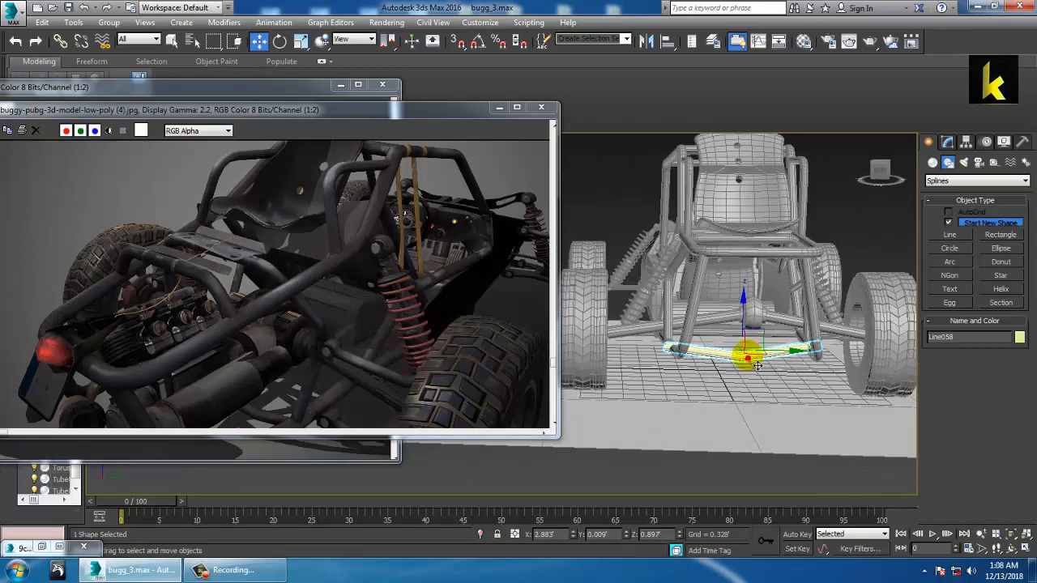
Raise the middle vertex of the lower cross line by about 0.057'.
scroll(736, 365, "up", 4)
key("1")
left_click_drag(699, 378, 773, 332)
left_click_drag(948, 469, 956, 245)
left_click_drag(746, 333, 746, 328)
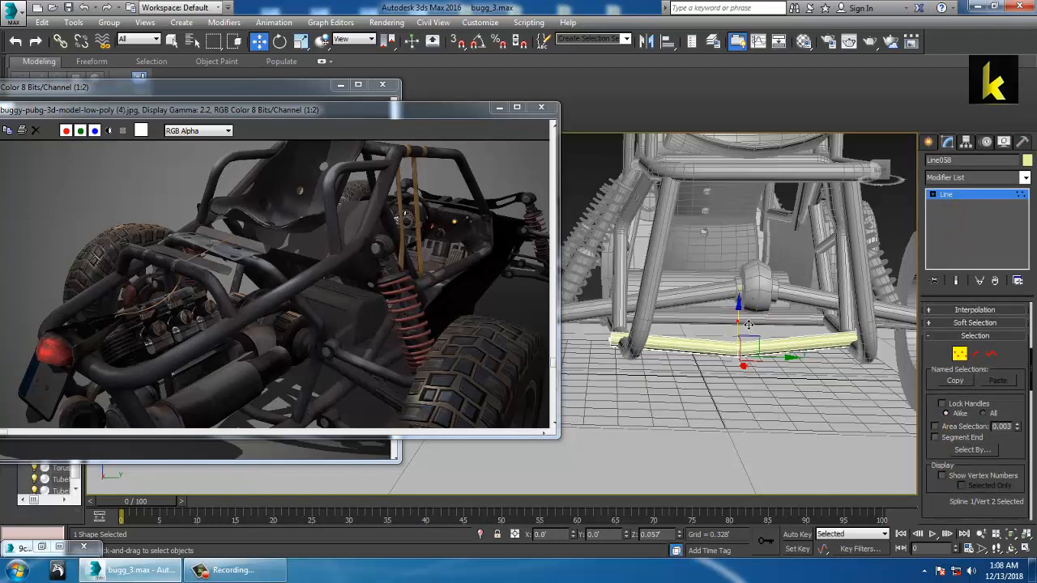
Adjust the cross line's two end vertices to meet the frame's lower rails, at about Y 0.984' and Y -0.993'.
left_click_drag(860, 310, 916, 404)
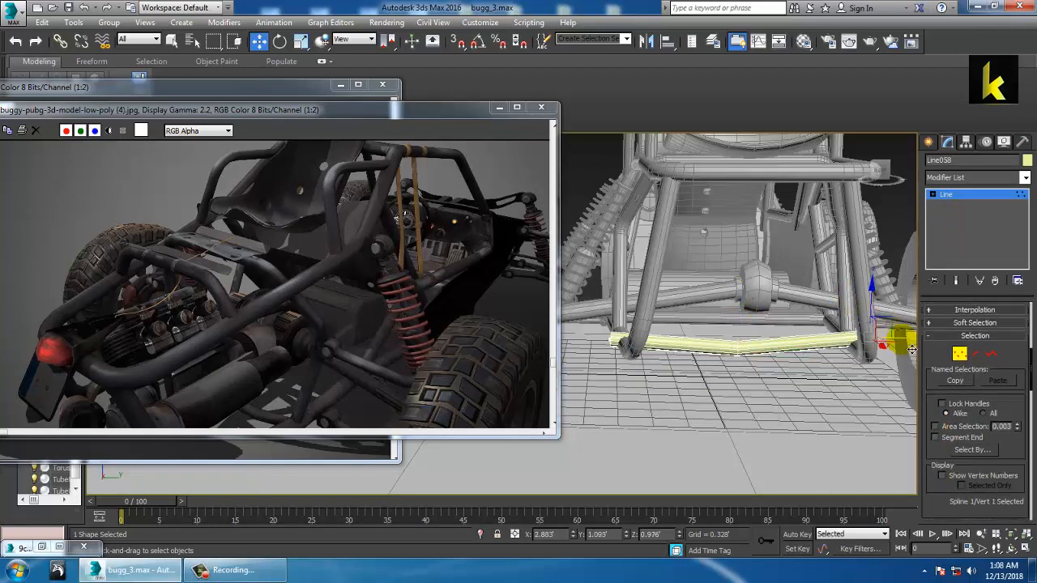
left_click_drag(913, 349, 861, 307)
middle_click_drag(840, 294, 896, 305)
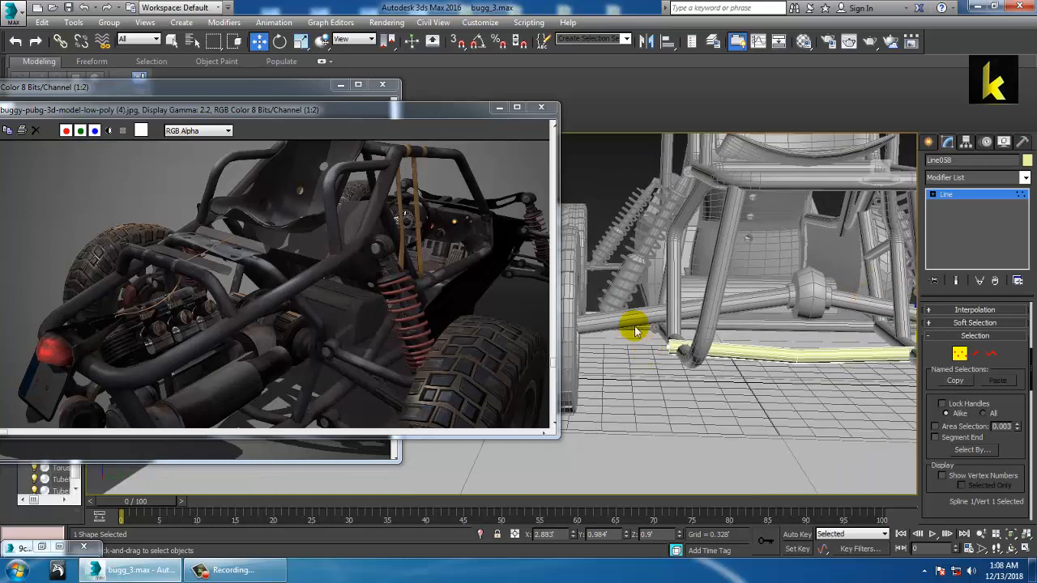
left_click_drag(706, 347, 715, 349)
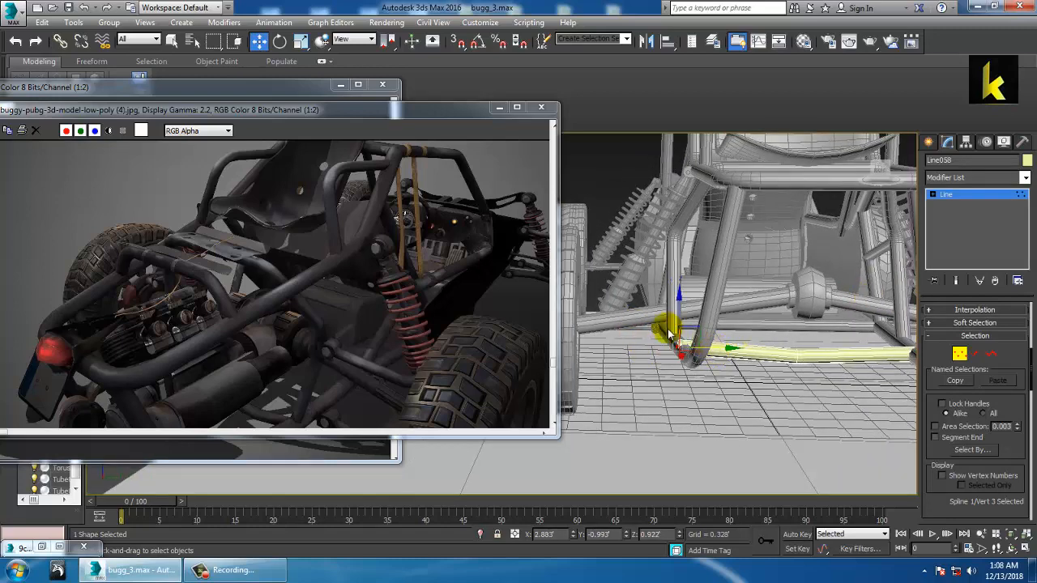
middle_click_drag(678, 306, 711, 393, "alt")
Fillet the middle vertex of the lower cross line with a value of about 0.371'.
left_click_drag(710, 391, 776, 350)
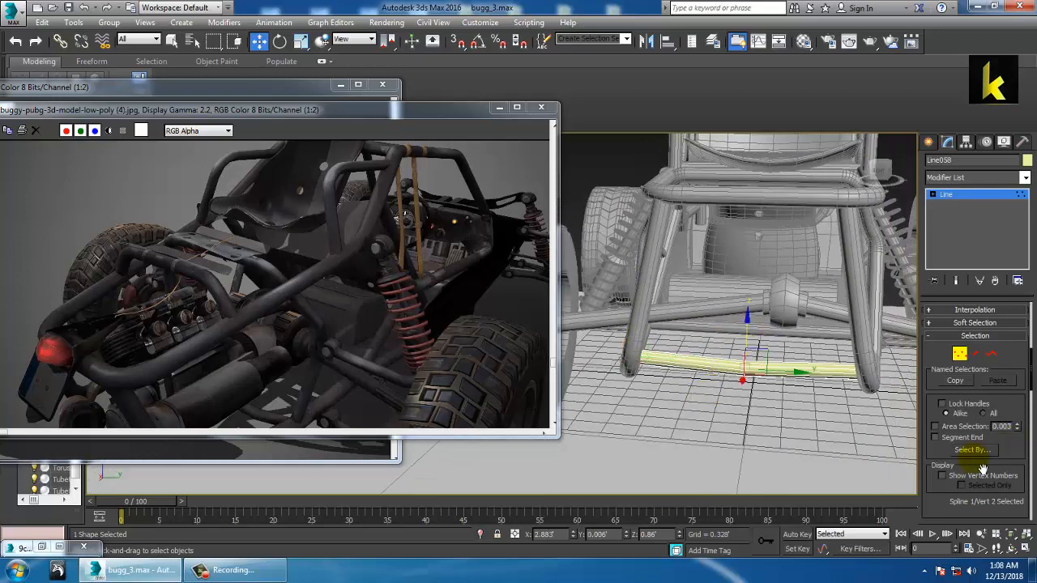
left_click_drag(995, 477, 1007, 144)
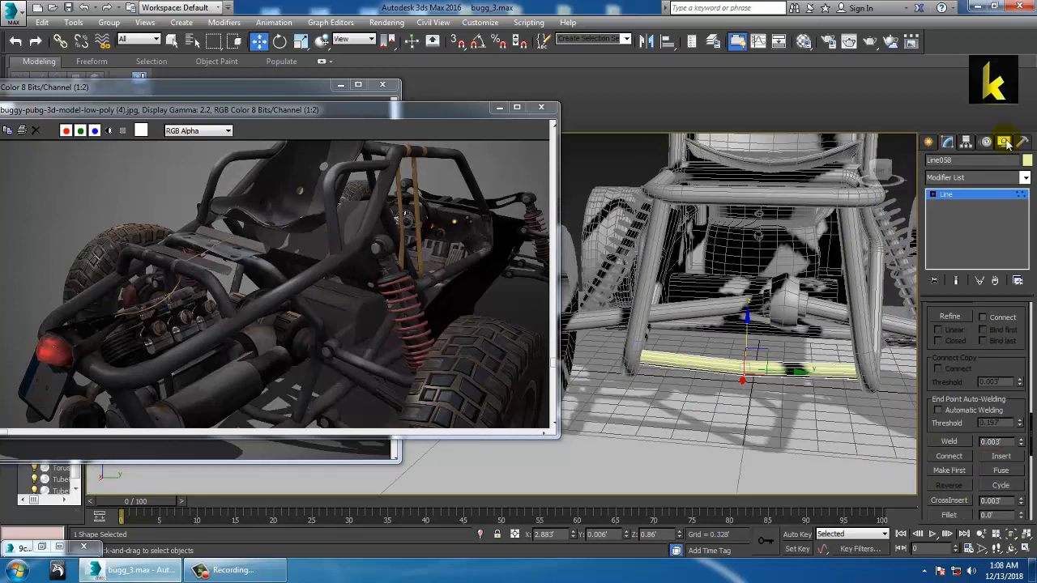
left_click(950, 515)
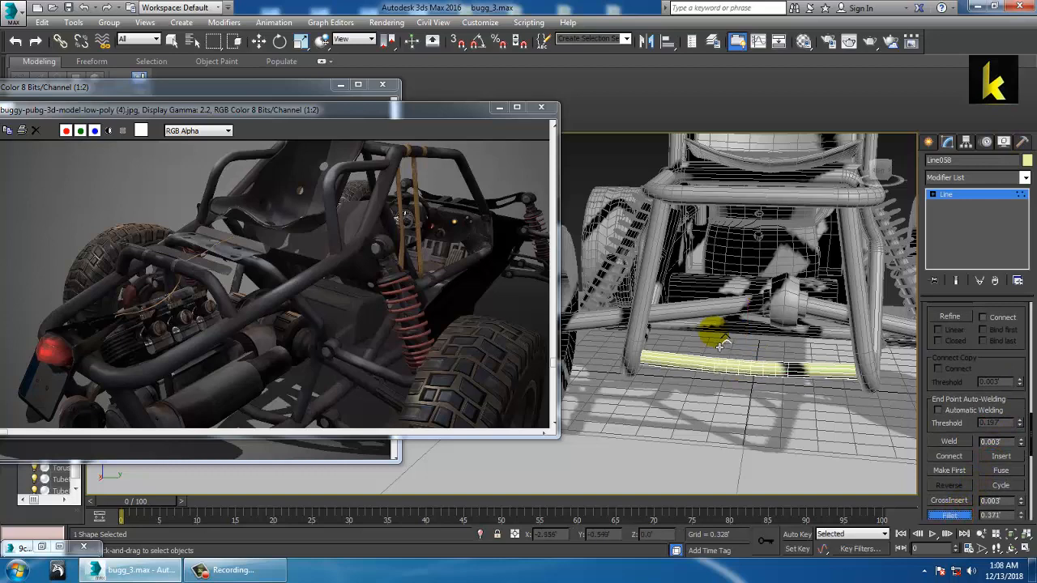
left_click(970, 200)
key("w")
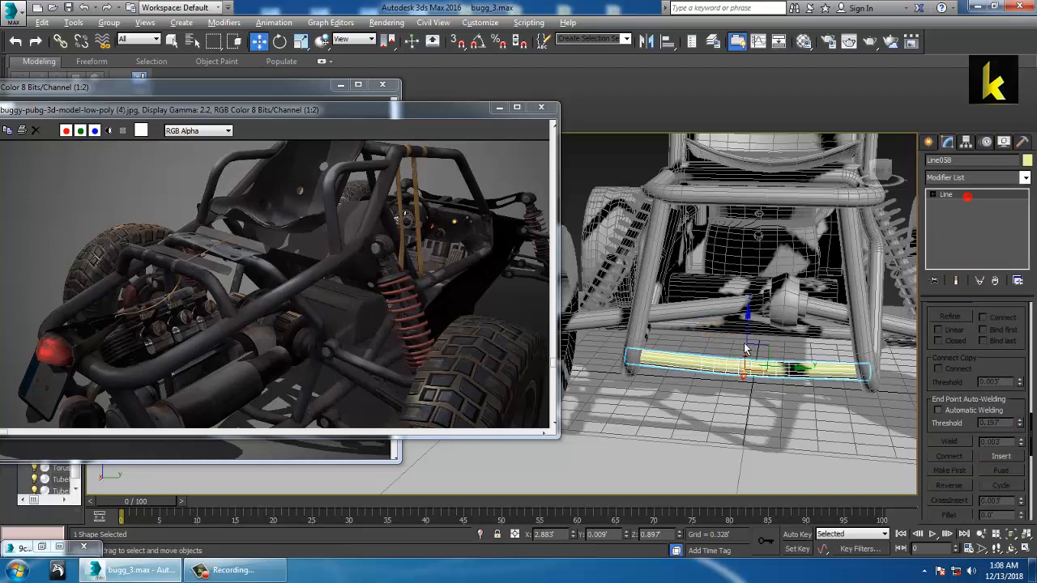
Change the object color of the lower cross tube to the light grey used on the rest of the frame.
middle_click_drag(747, 349, 809, 388, "alt")
middle_click_drag(749, 360, 864, 294, "alt")
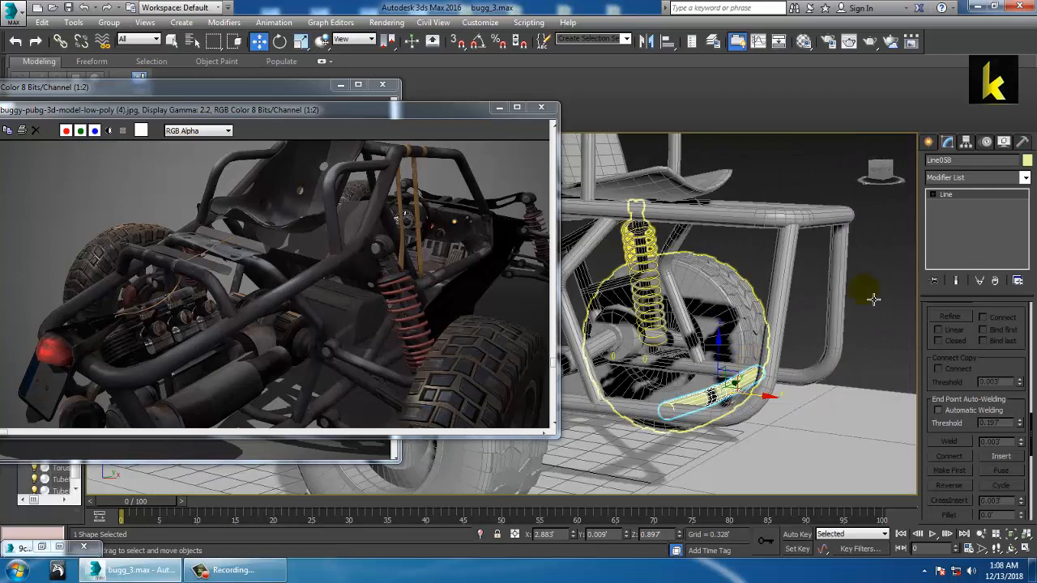
left_click(1026, 161)
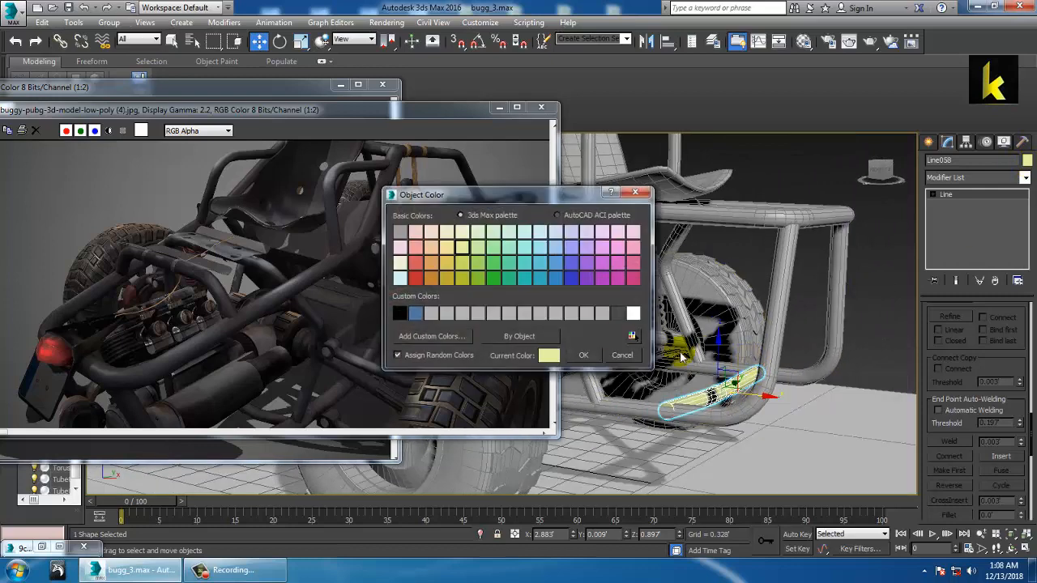
left_click(583, 355)
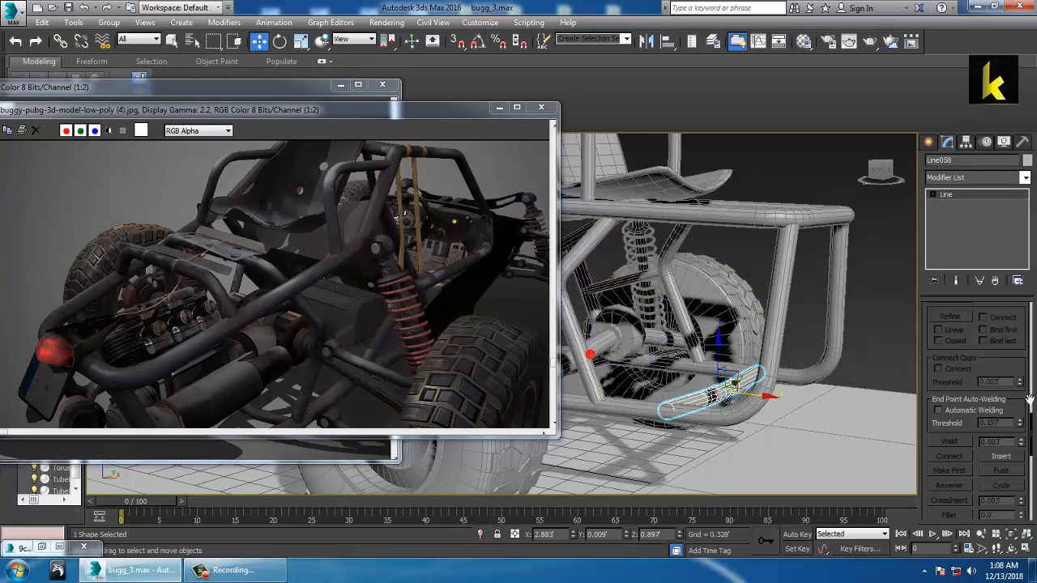
middle_click_drag(853, 359, 817, 366, "alt")
left_click(871, 318)
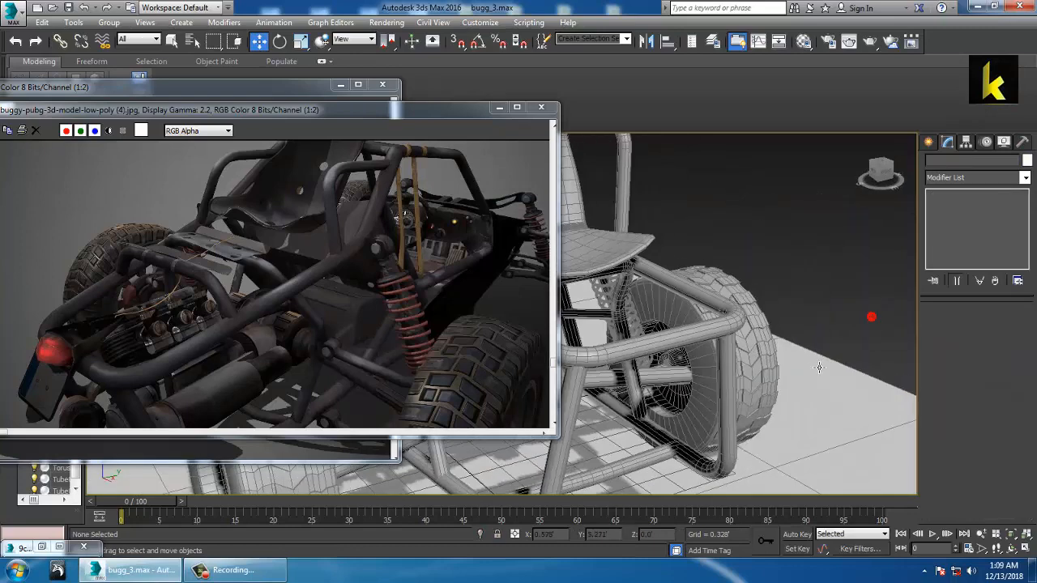
Draw a four-point line in the left view with a flat top and two sloping ends, just above the rear frame's upper rails.
middle_click_drag(711, 386, 828, 277)
middle_click_drag(828, 277, 846, 321)
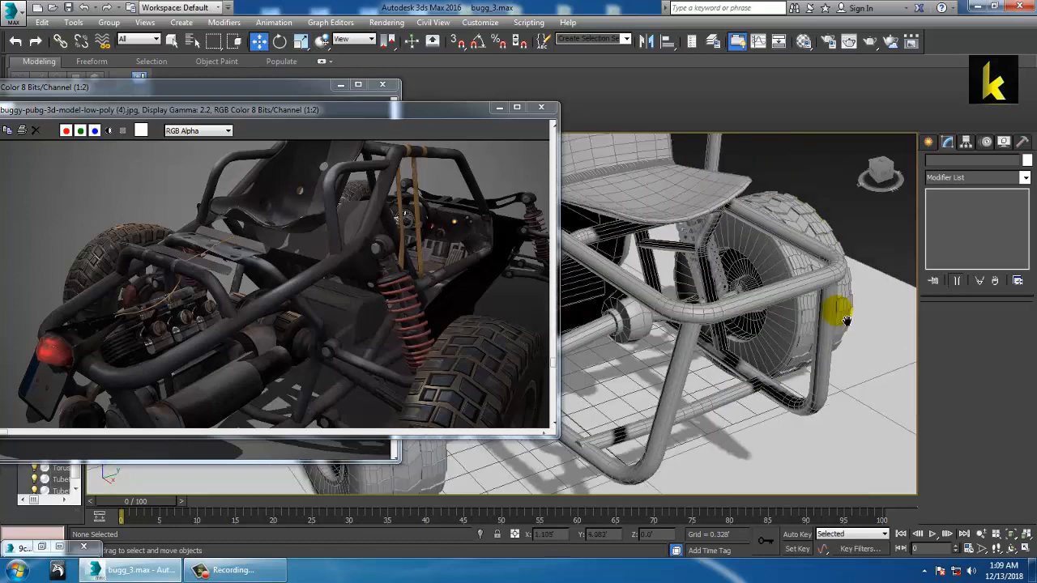
key("alt+w")
left_click(787, 245)
left_click(476, 464)
key("alt+w")
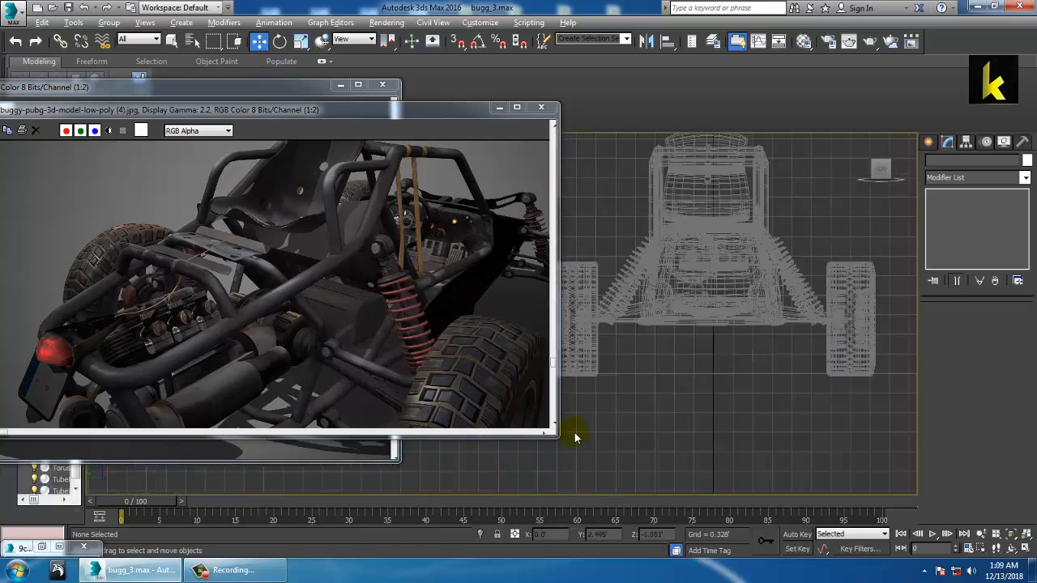
scroll(700, 365, "up", 5)
middle_click_drag(741, 392, 743, 406)
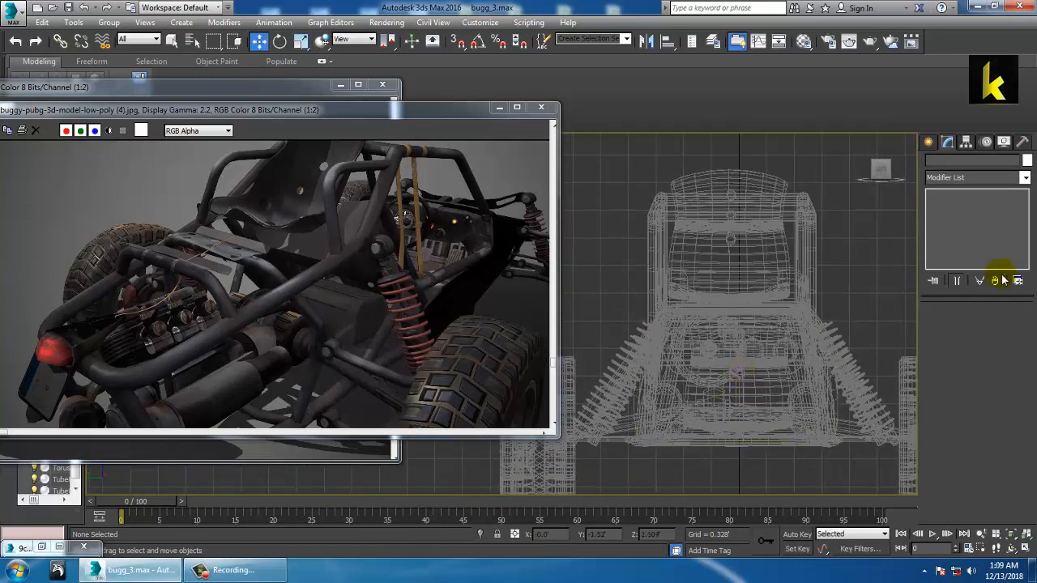
left_click(929, 146)
left_click(948, 234)
middle_click_drag(706, 352, 708, 380)
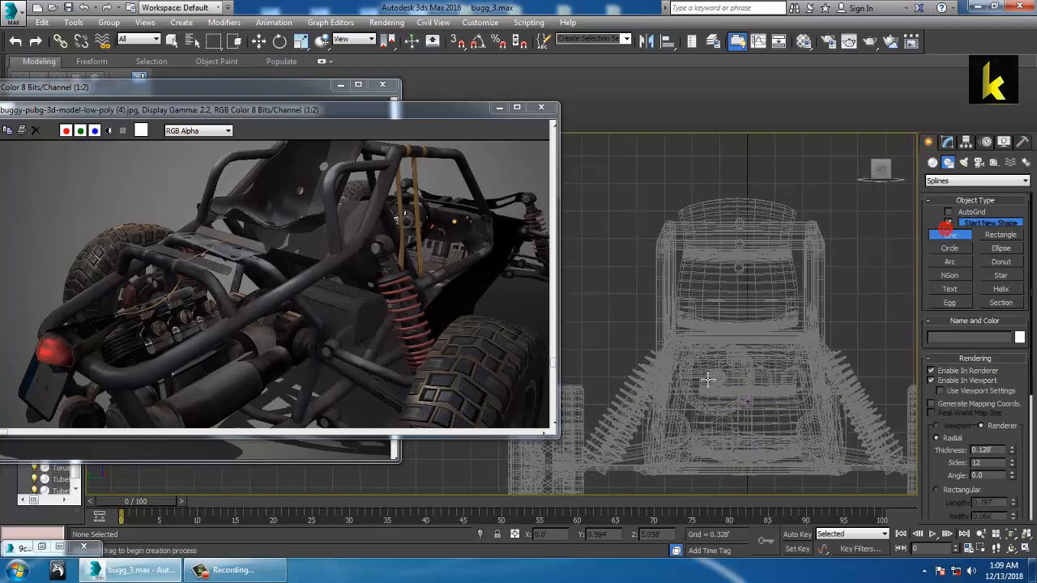
left_click(685, 346)
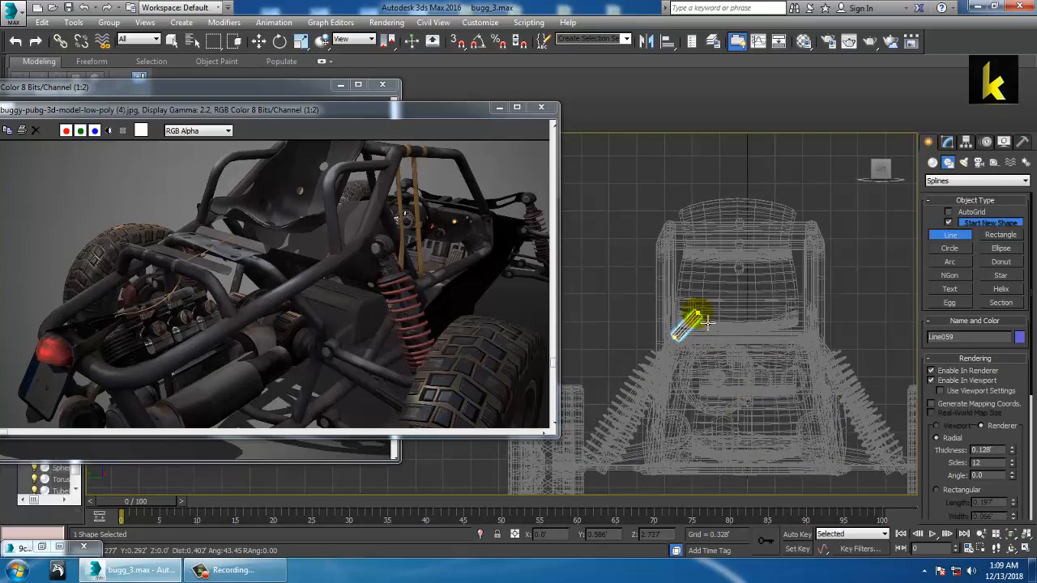
left_click(699, 314)
left_click(793, 315)
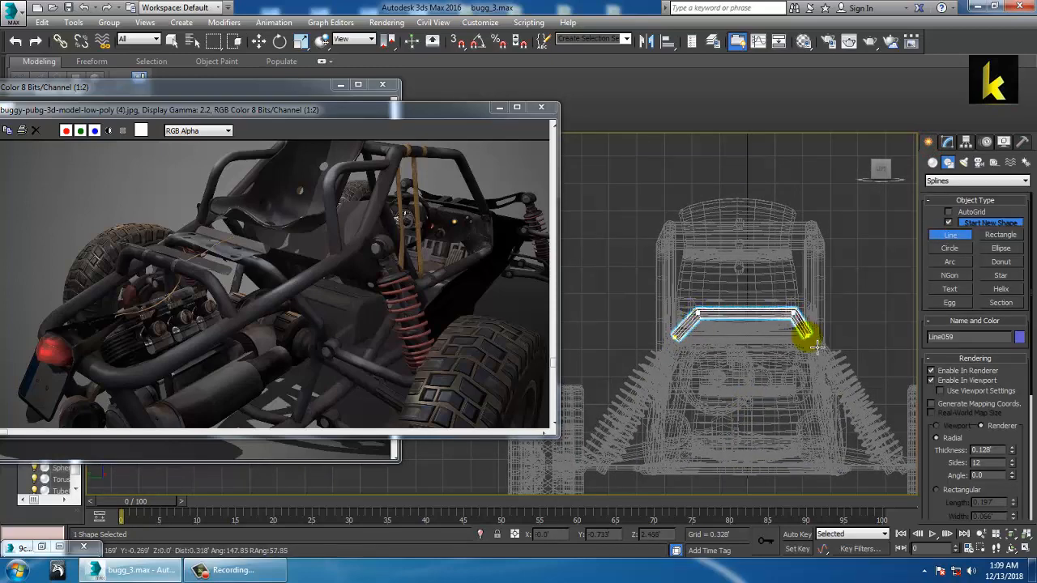
key("w")
Move the four-point arched line back along X so it stands over the rear frame's upper rails behind the seat.
key("alt+w")
middle_click(824, 476)
key("alt+w")
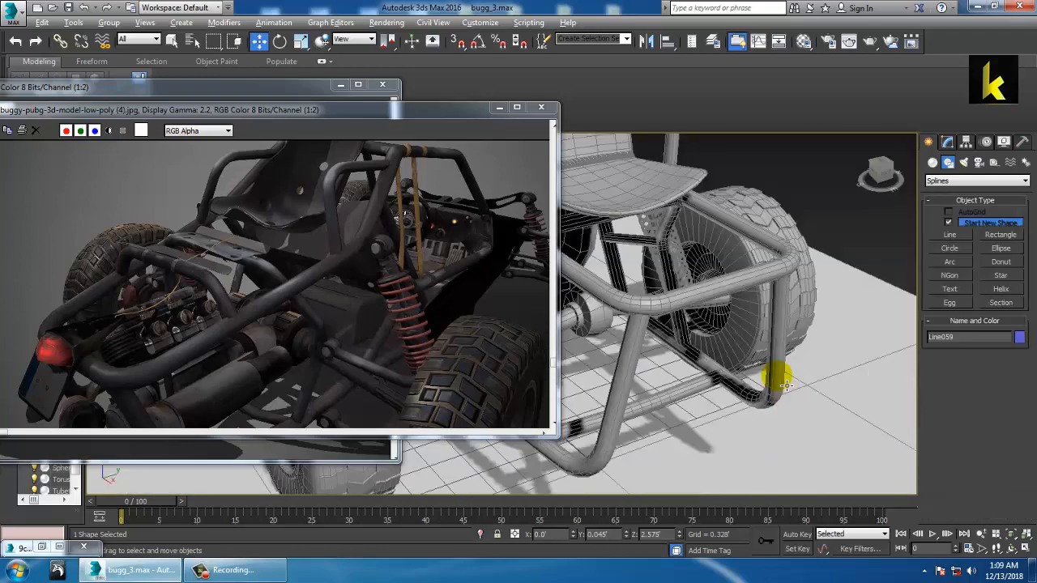
mouse_move(781, 377)
middle_mouse_down("alt")
mouse_move(897, 468)
mouse_move(777, 395)
middle_mouse_up("alt")
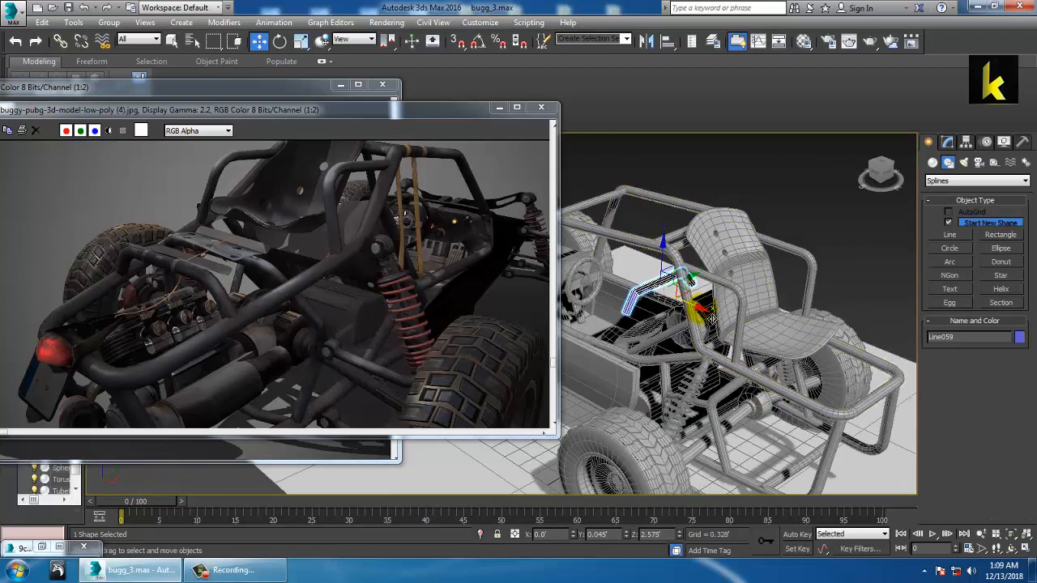
left_click_drag(701, 307, 892, 393)
middle_click_drag(904, 359, 753, 322, "alt")
scroll(843, 358, "up", 2)
scroll(826, 371, "up", 2)
Scale the seat down slightly.
left_click(753, 313)
key("r")
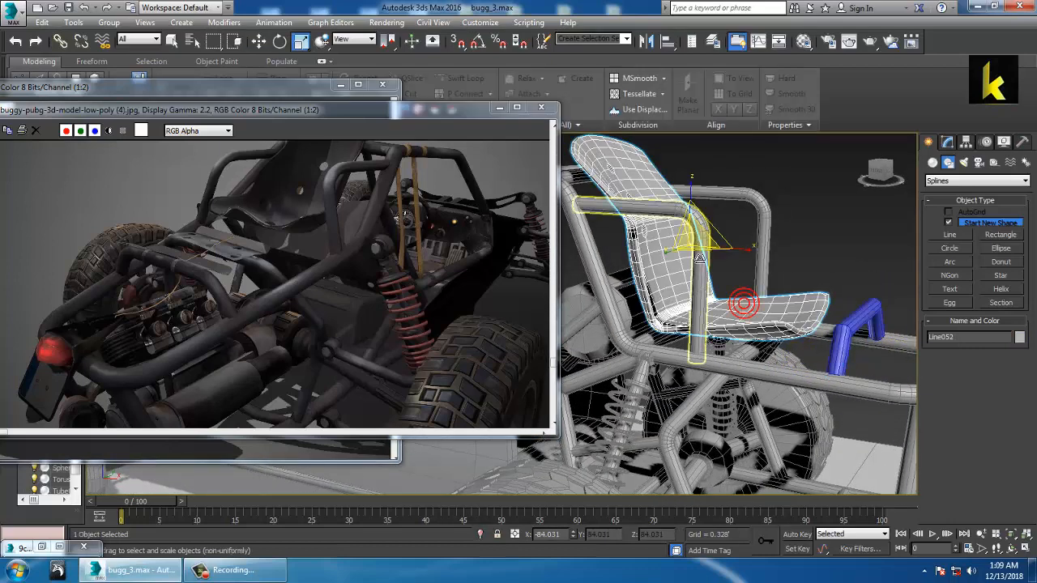
left_click_drag(702, 241, 709, 252)
key("w")
Move the seat along X to 1.585' and compare its placement with the reference image.
middle_click_drag(713, 252, 728, 254, "alt")
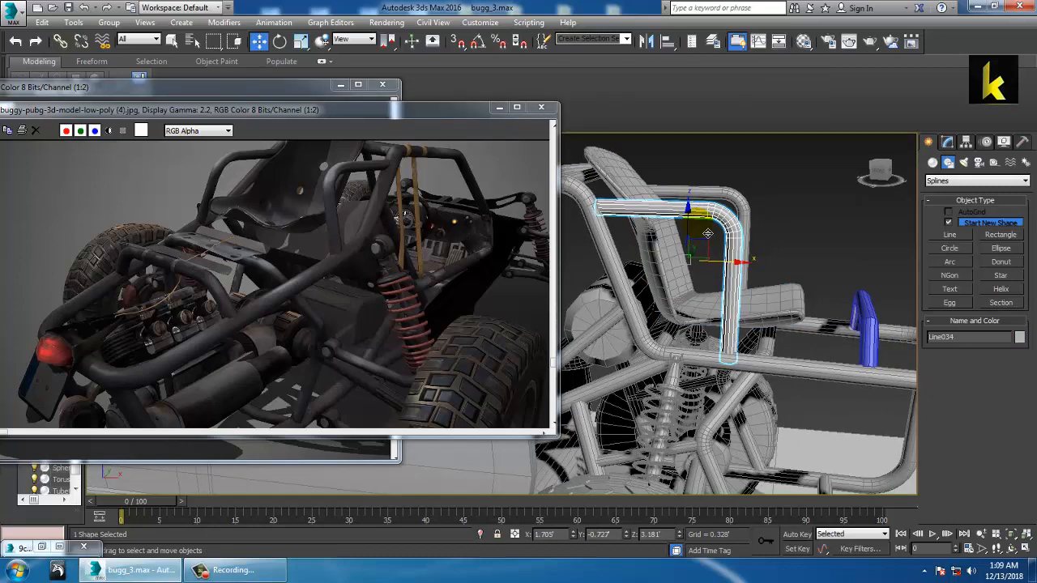
left_click_drag(698, 217, 701, 221)
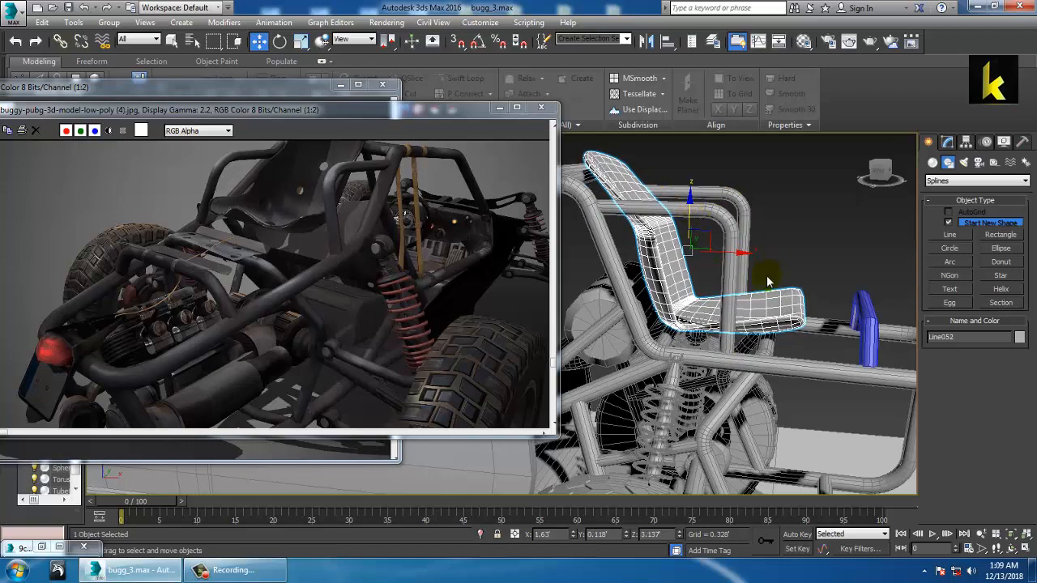
left_click_drag(746, 265, 740, 263)
middle_click_drag(740, 265, 798, 295, "alt")
scroll(699, 285, "down", 5)
middle_click_drag(341, 277, 350, 338)
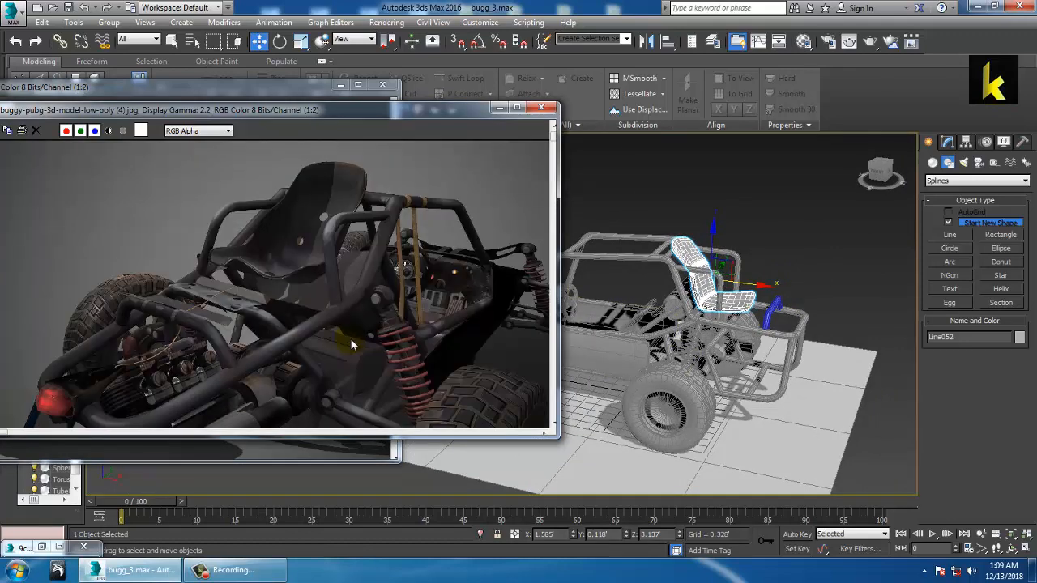
Fillet the two upper corners of the arched line behind the seat to round its bends.
middle_click_drag(364, 279, 341, 227)
middle_click_drag(672, 308, 624, 332, "alt")
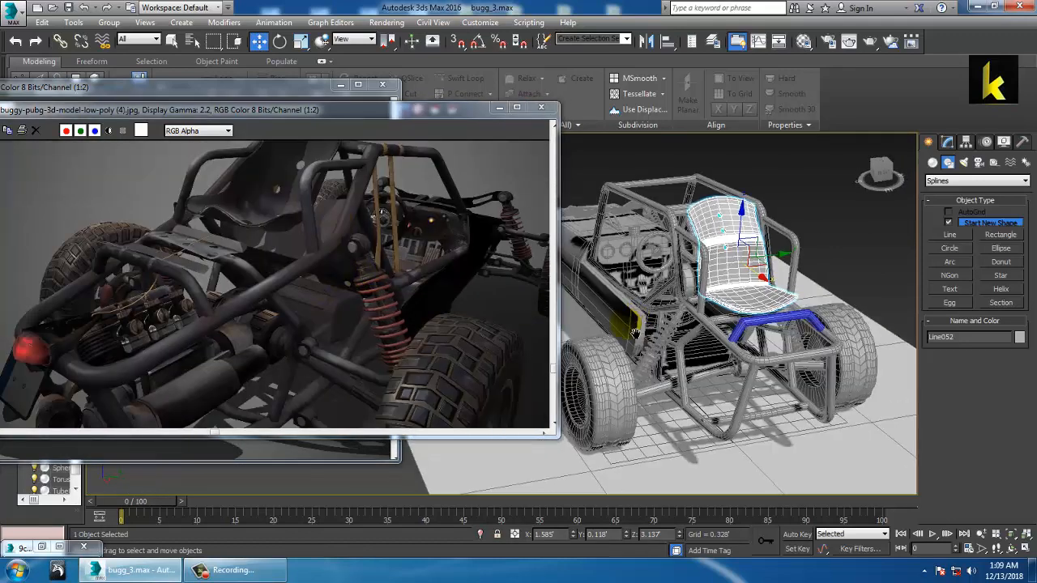
left_click(791, 328)
middle_click_drag(810, 334, 686, 320, "alt")
key("1")
scroll(686, 319, "up", 3)
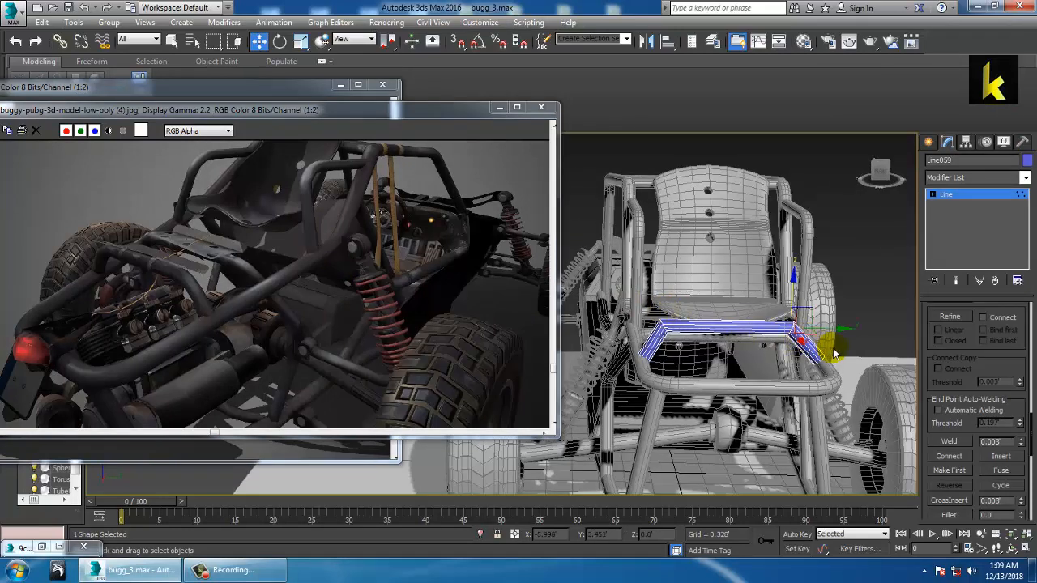
left_click(1030, 373)
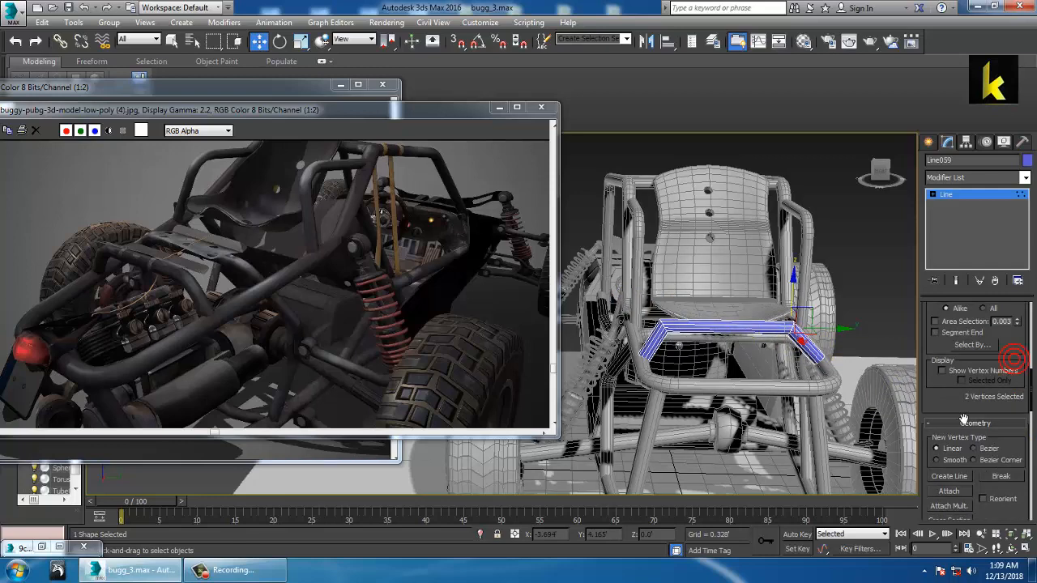
left_click_drag(964, 419, 997, 312)
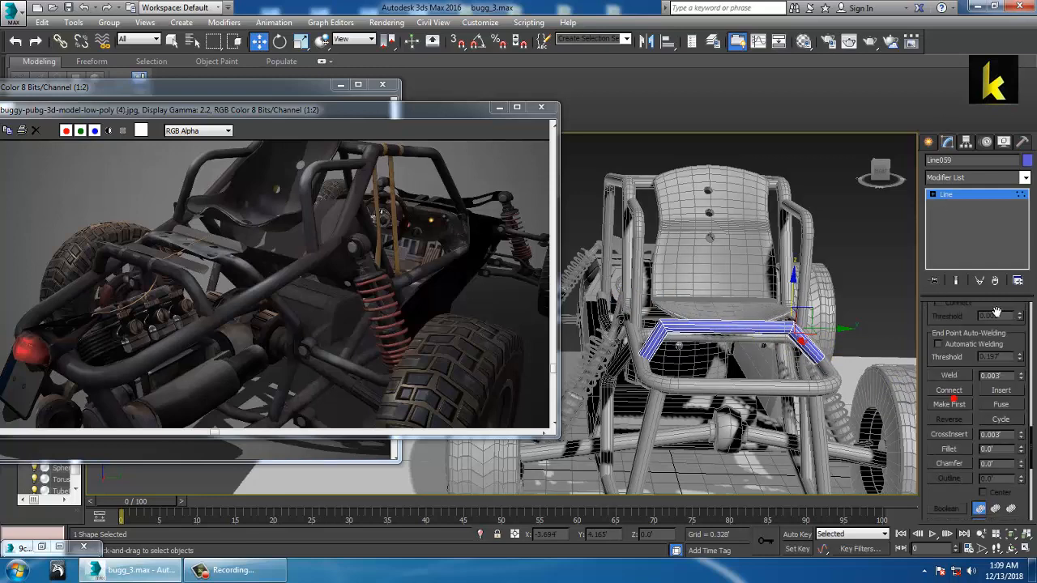
left_click(954, 450)
left_click_drag(671, 336, 678, 340)
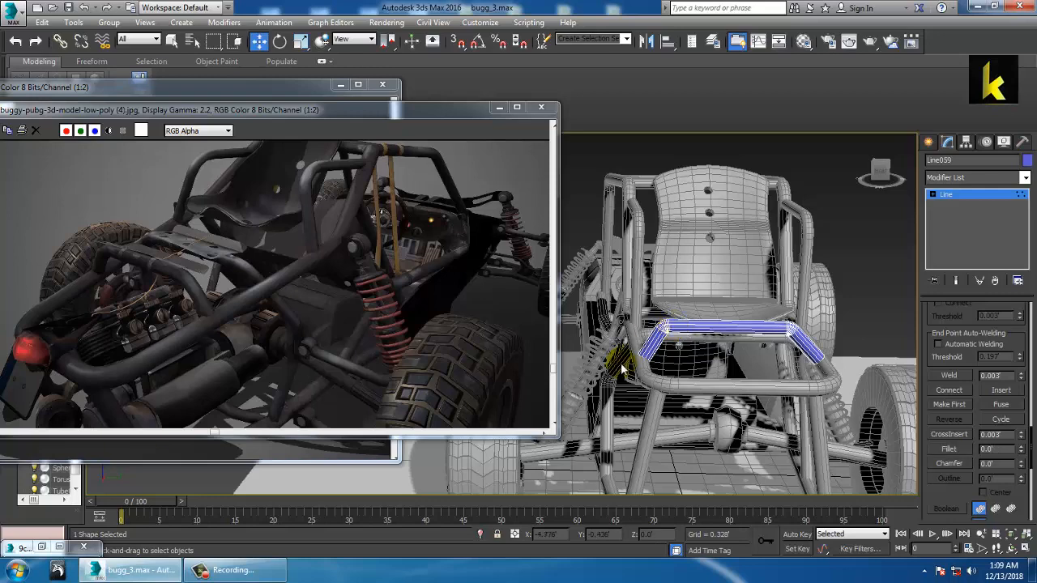
key("1")
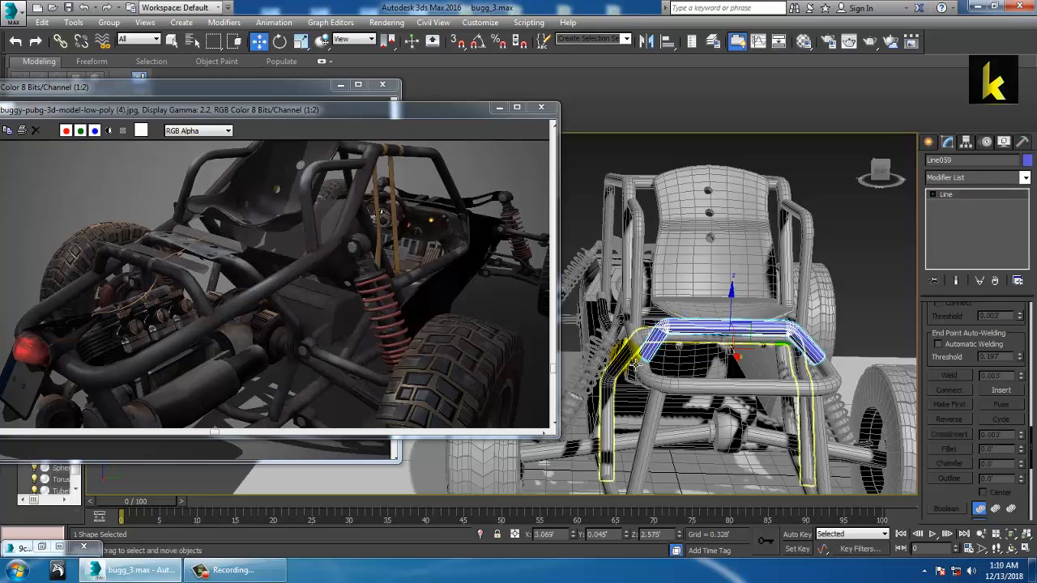
Move the arched line's two end vertices in the left view so both ends meet the rear frame's side rails.
key("alt+w")
right_click(453, 477)
key("z")
key("alt+w")
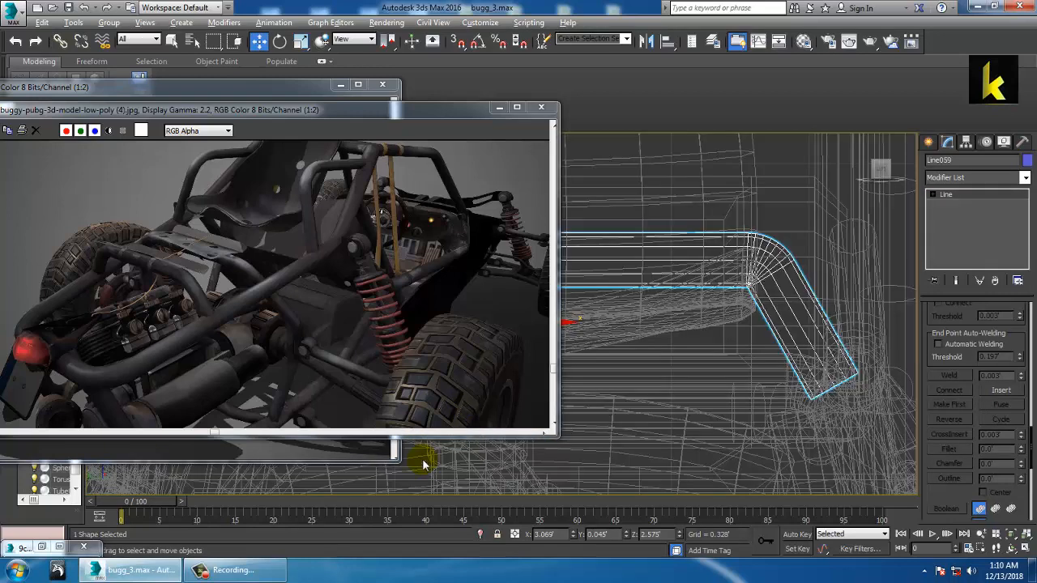
middle_click_drag(595, 415, 793, 342)
key("1")
middle_click_drag(711, 265, 914, 297)
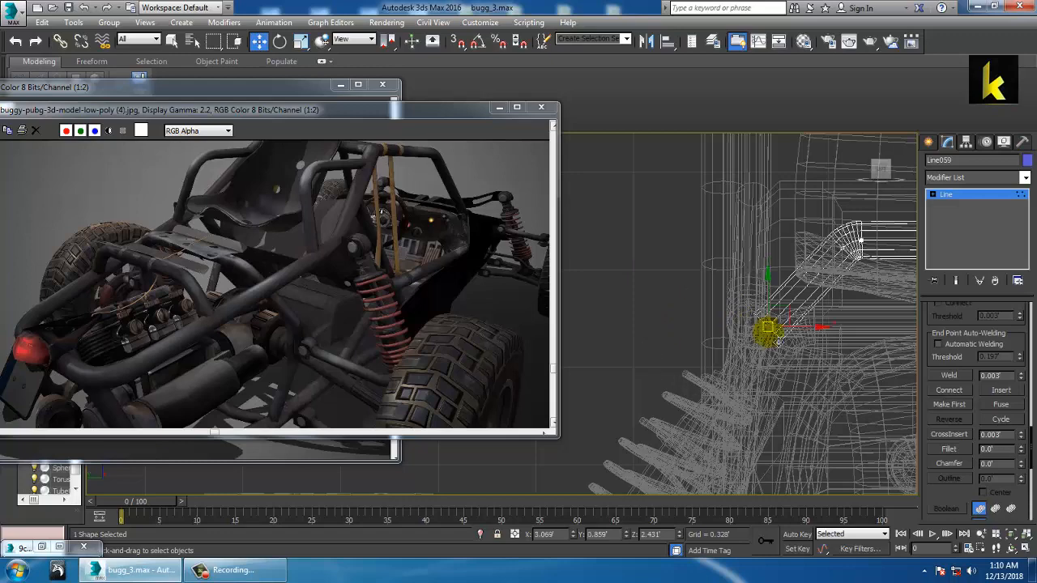
middle_click_drag(764, 336, 819, 363, "alt")
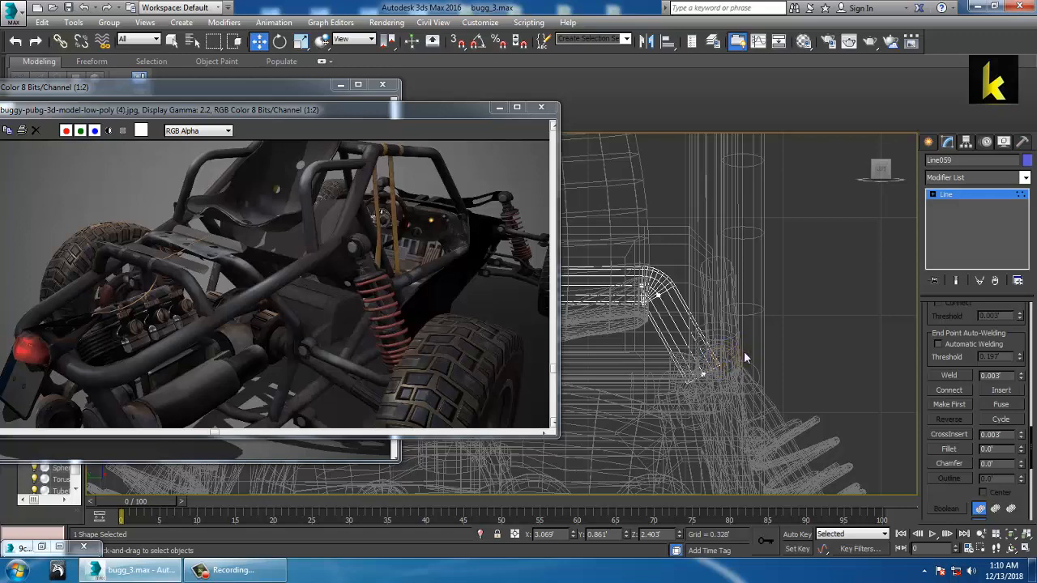
left_click_drag(717, 381, 725, 393)
left_click(971, 199)
Set the arched tube's radial thickness to 0.114'.
key("alt+w")
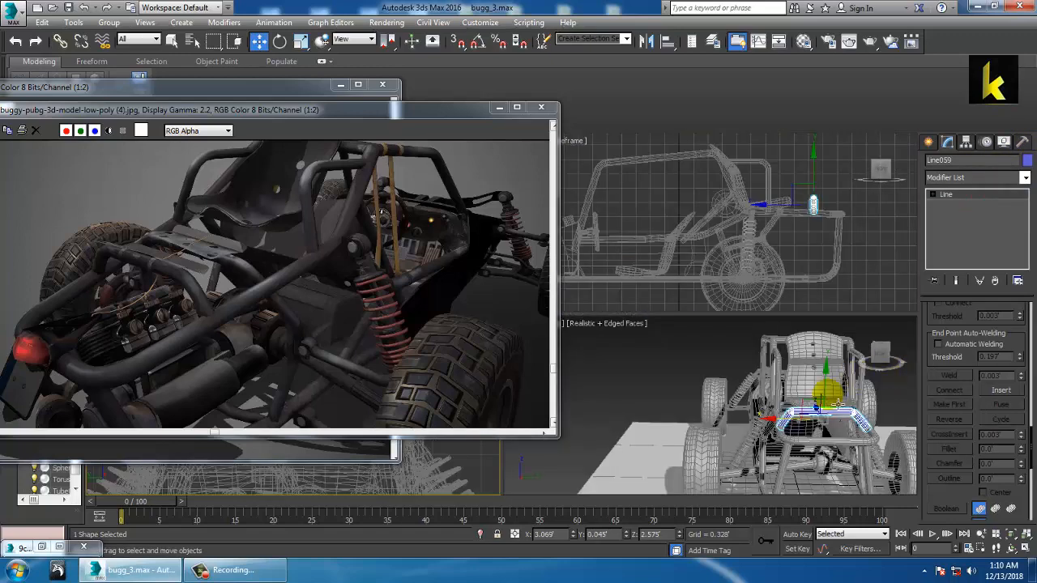
middle_click(817, 399)
key("alt+w")
middle_click_drag(785, 378, 791, 324, "alt")
scroll(774, 342, "up", 3)
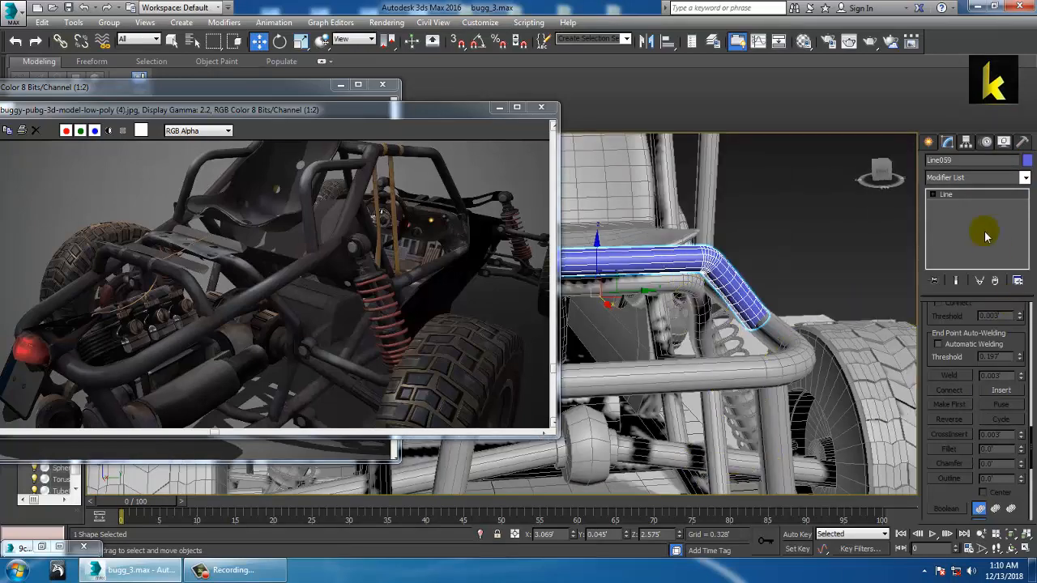
left_click(962, 198)
scroll(981, 323, "up", 5)
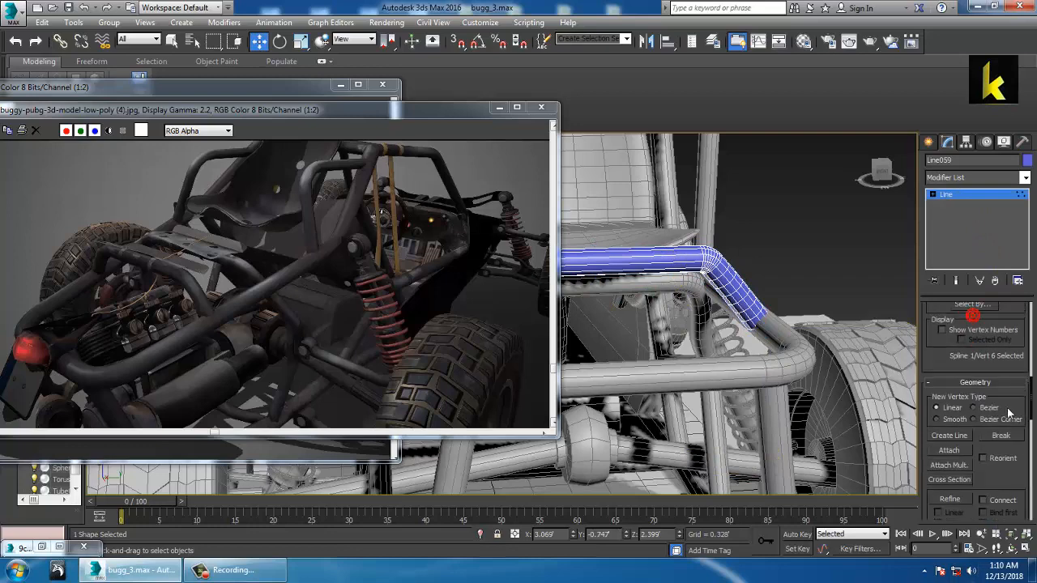
scroll(1013, 328, "up", 6)
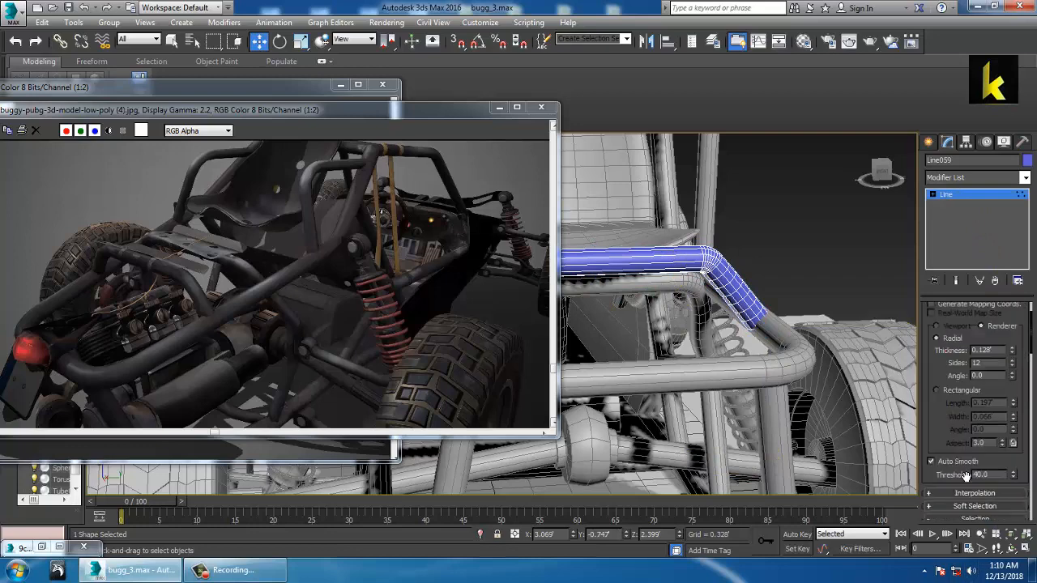
left_click_drag(1012, 405, 1025, 418)
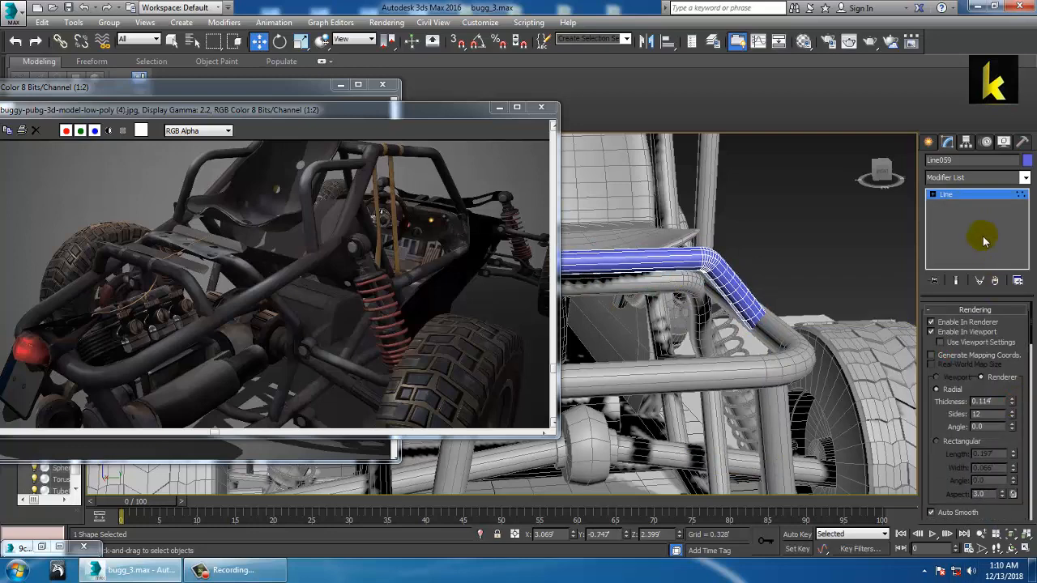
Give the arched tube the same grey object colour as the rest of the frame and deselect it.
left_click(1028, 160)
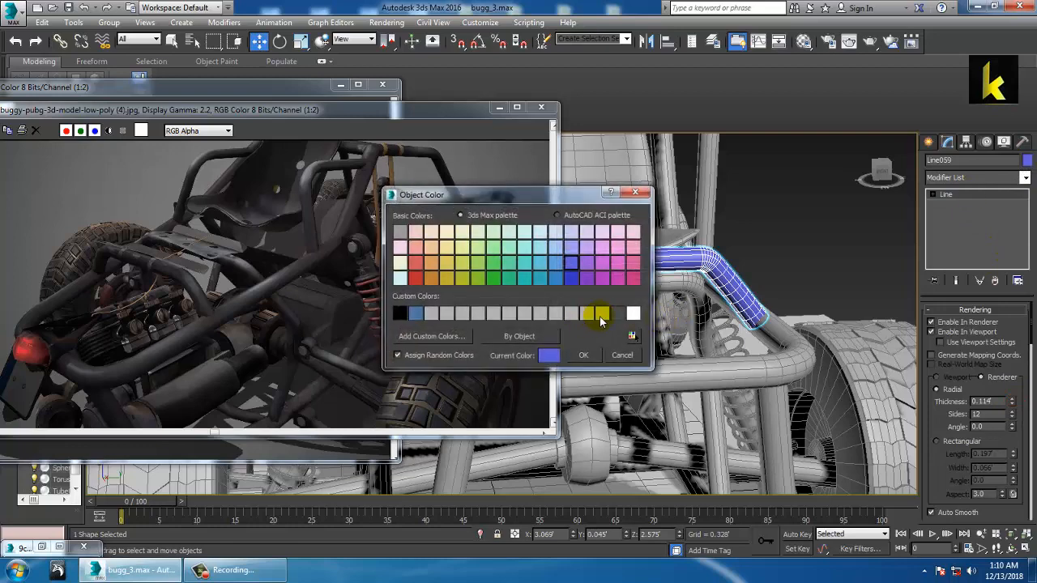
left_click(585, 354)
left_click(873, 258)
scroll(819, 312, "down", 5)
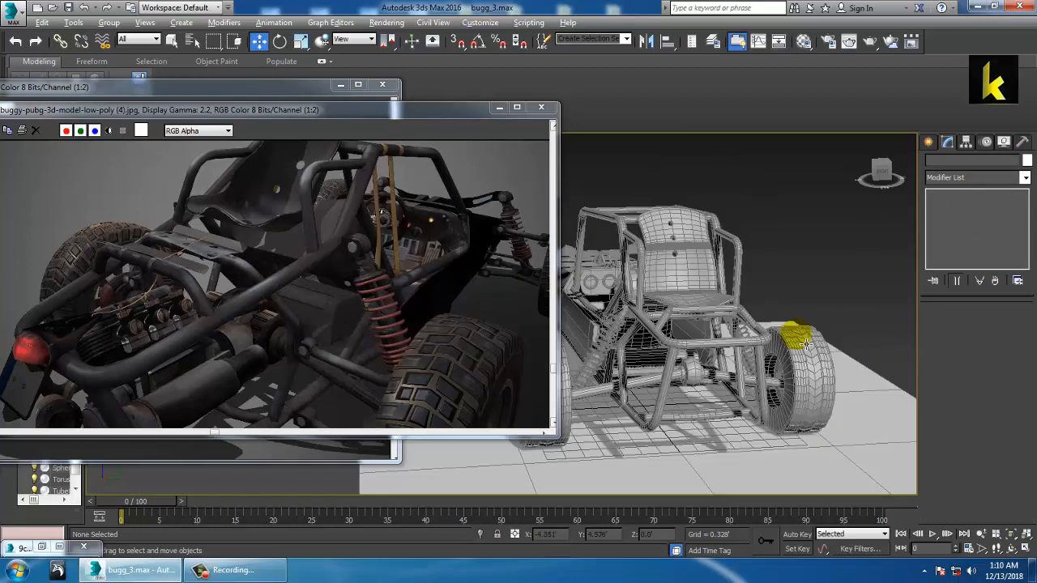
middle_click_drag(792, 335, 804, 385, "alt")
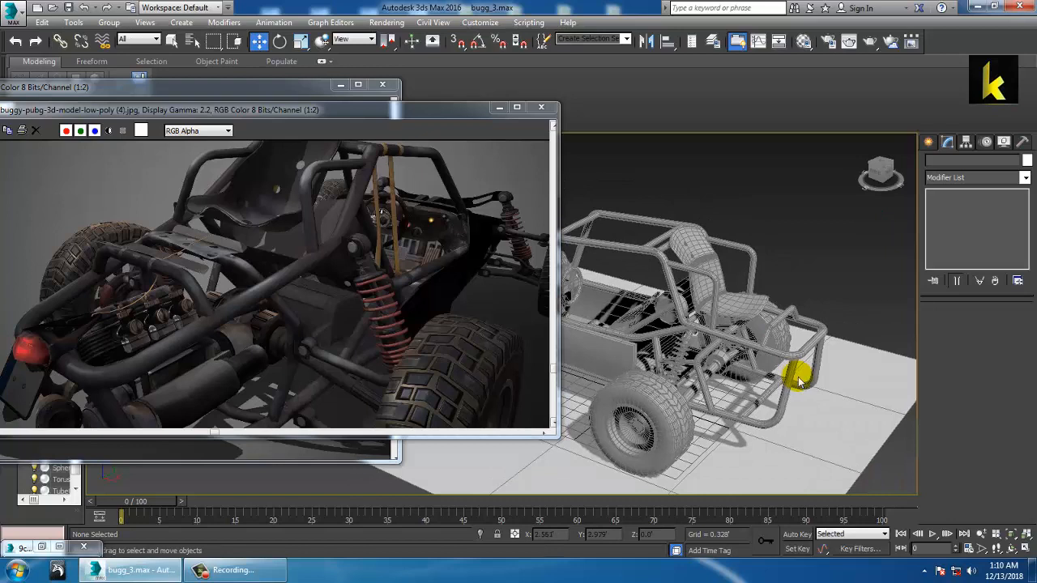
Move the bent support tube under the rear frame's upper rails along X to 2.469'.
middle_click_drag(214, 311, 263, 260)
scroll(629, 285, "up", 3)
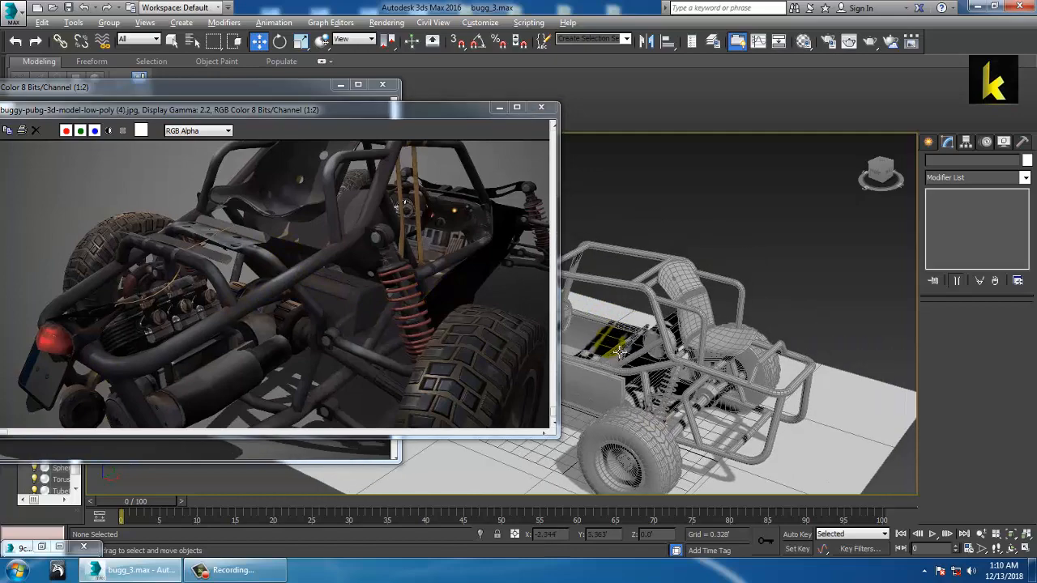
middle_click_drag(714, 342, 735, 320, "alt")
left_click(746, 320)
key("1")
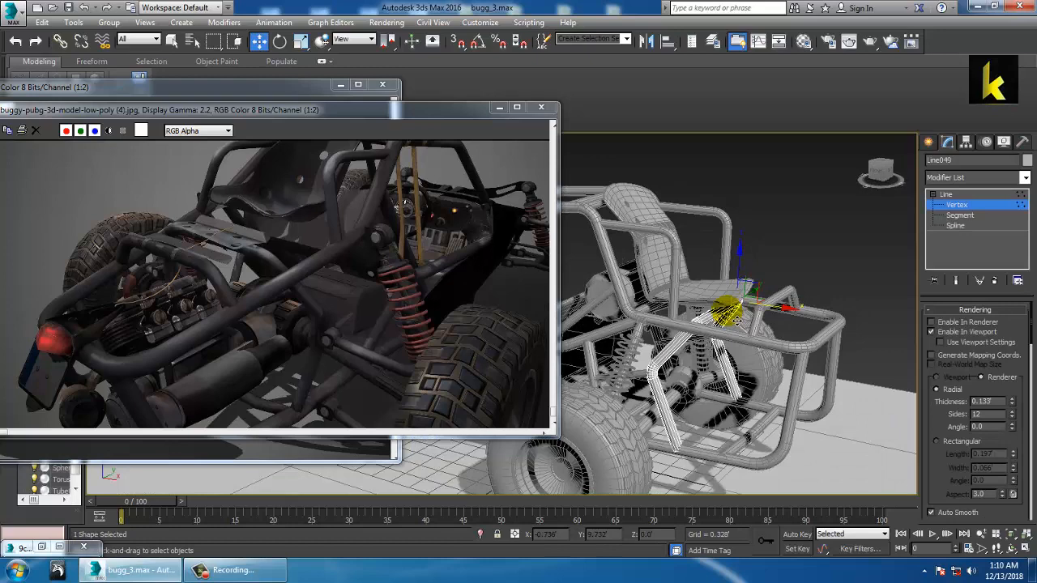
left_click(963, 208)
mouse_move(806, 333)
middle_mouse_down("alt")
mouse_move(807, 347)
mouse_move(819, 345)
middle_mouse_up("alt")
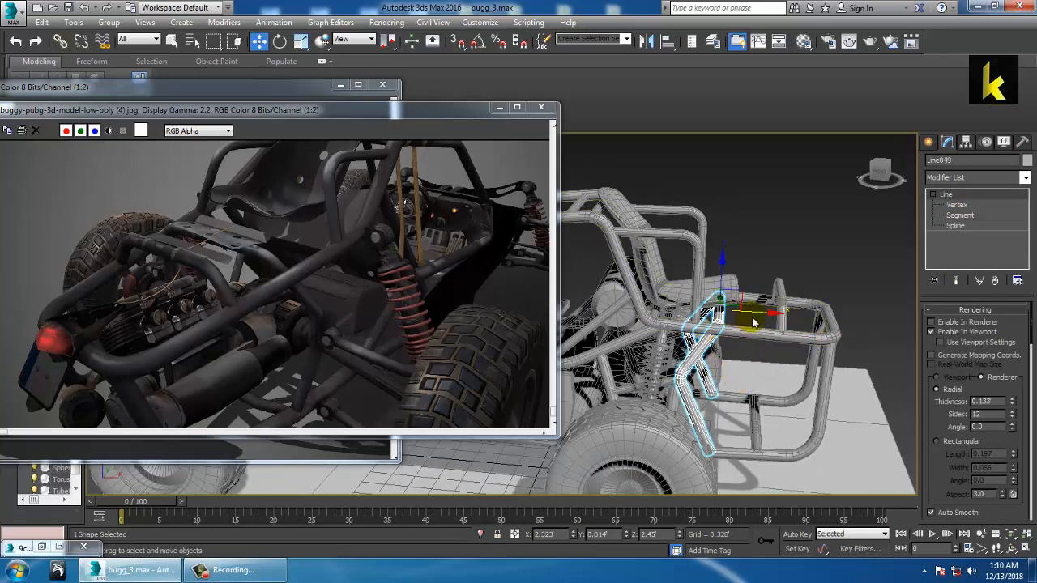
middle_click_drag(762, 318, 780, 331, "alt")
scroll(743, 333, "up", 3)
scroll(733, 348, "up", 3)
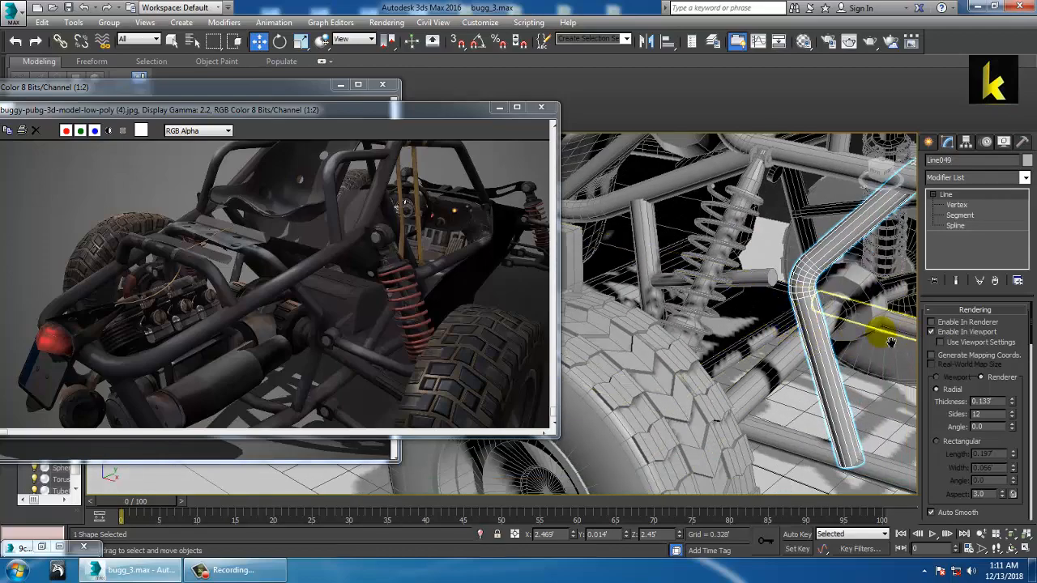
Select the vertices of the round housing in the middle of the rear axle and scale them.
middle_click_drag(889, 337, 738, 347, "alt")
scroll(682, 368, "up", 3)
left_click(737, 347)
key("1")
key("ctrl+a")
key("r")
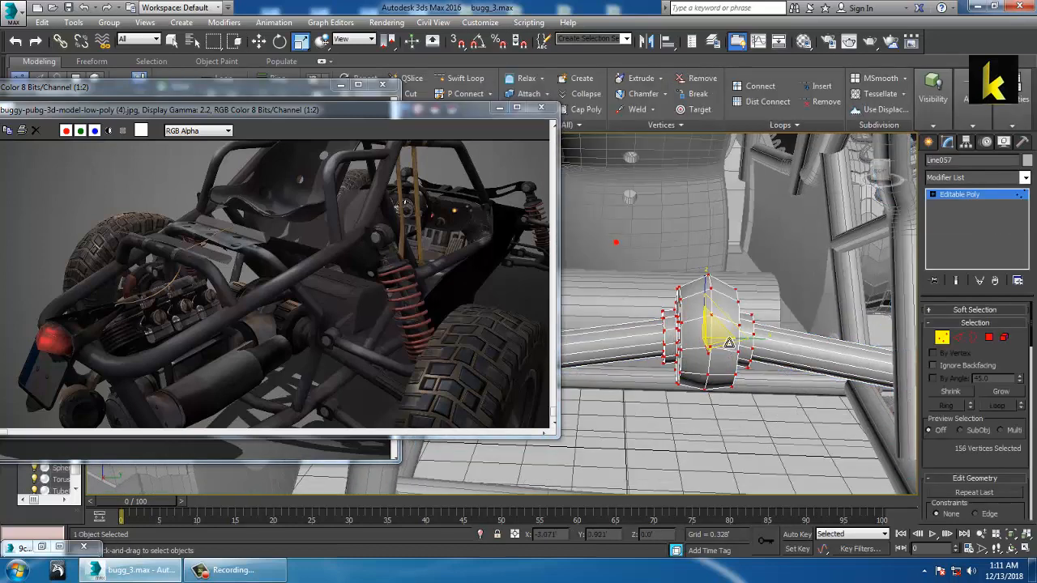
left_click_drag(761, 350, 794, 354)
Lower the rear axle housing's selected vertices slightly along Z.
scroll(785, 347, "down", 4)
mouse_move(783, 346)
middle_mouse_down("alt")
mouse_move(834, 351)
mouse_move(793, 350)
middle_mouse_up("alt")
key("w")
left_click_drag(751, 307, 752, 314)
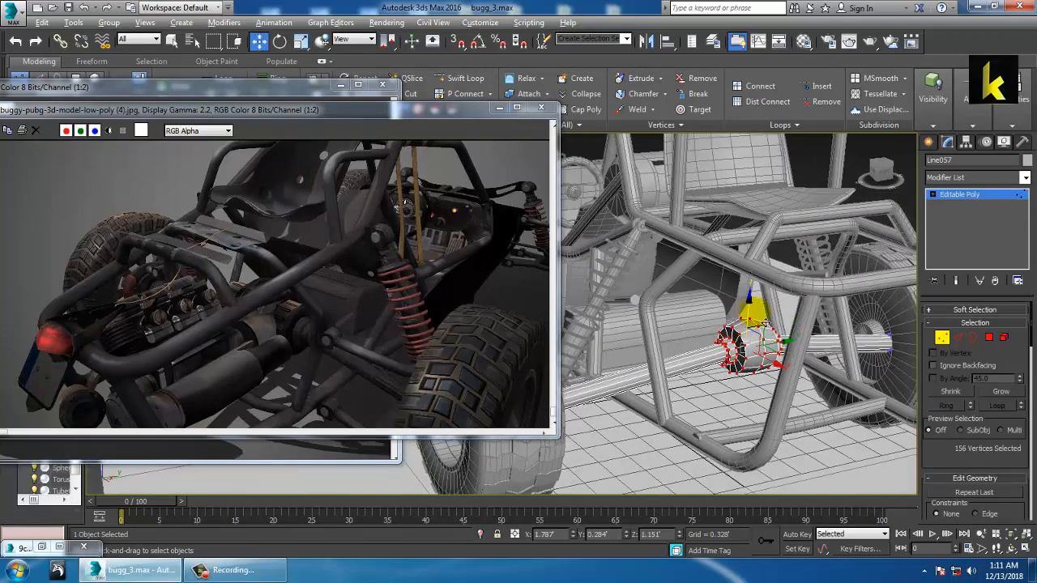
middle_click_drag(763, 318, 826, 378, "alt")
left_click(966, 196)
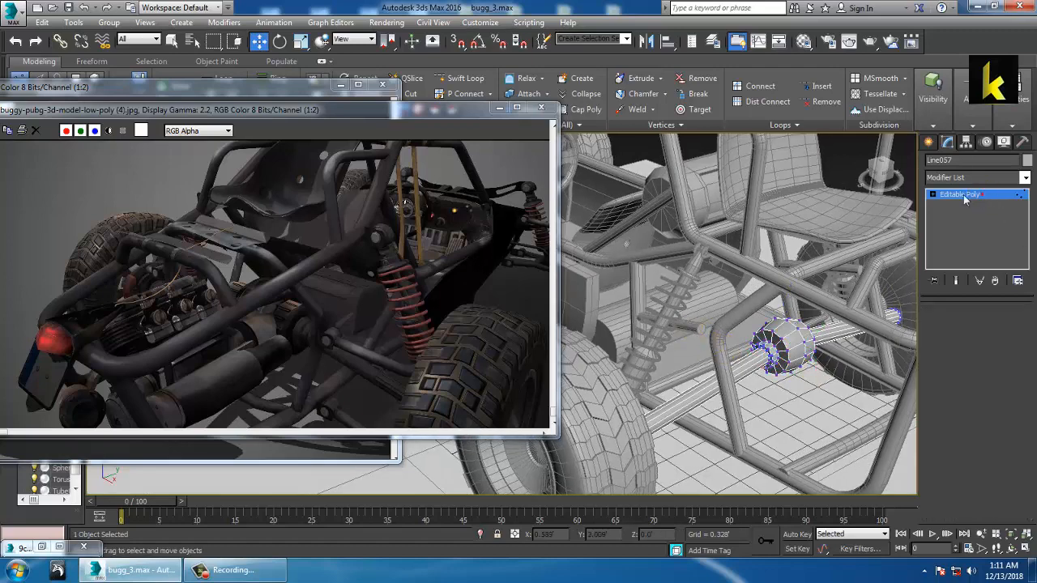
Adjust the end vertices of the short side tube by the rear shock absorber so it meets the bent support tube.
left_click(697, 332)
middle_click_drag(700, 329, 918, 332, "alt")
middle_click_drag(818, 365, 806, 348, "alt")
middle_click_drag(813, 393, 747, 366, "alt")
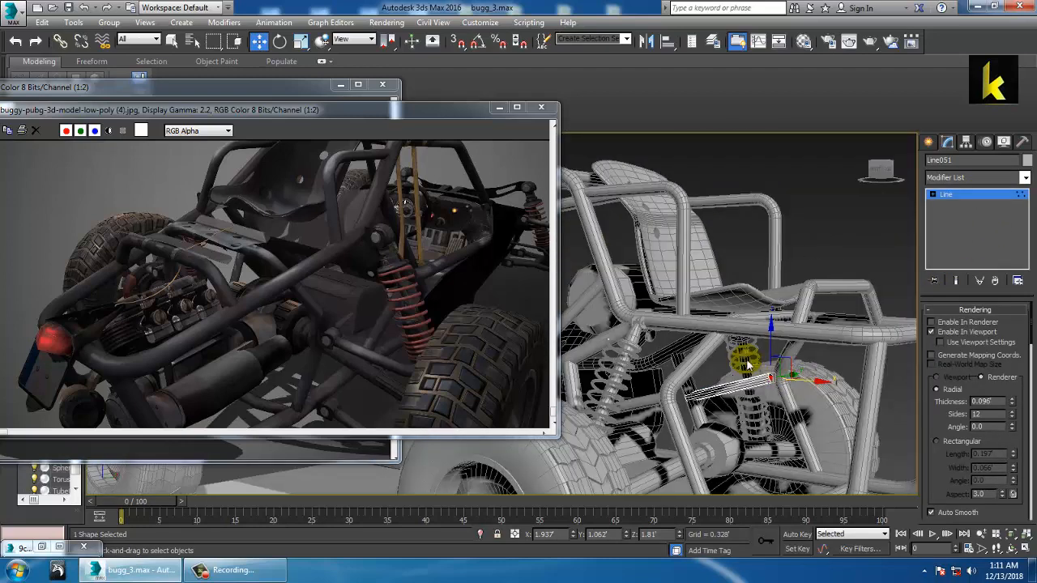
middle_click_drag(819, 384, 744, 328, "alt")
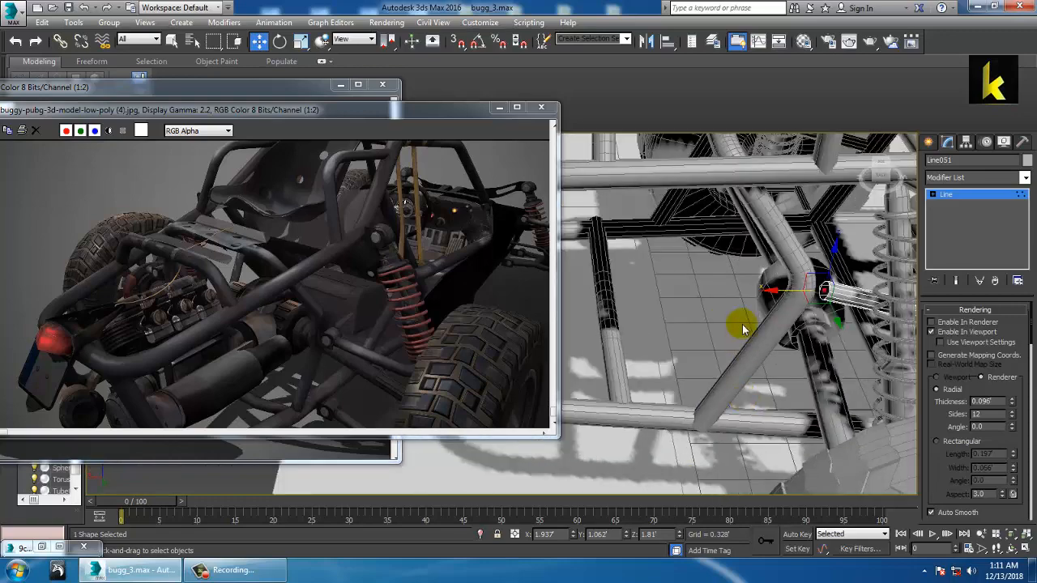
left_click_drag(790, 302, 766, 339)
middle_click_drag(770, 332, 843, 281, "alt")
scroll(884, 303, "down", 4)
left_click_drag(843, 281, 787, 297)
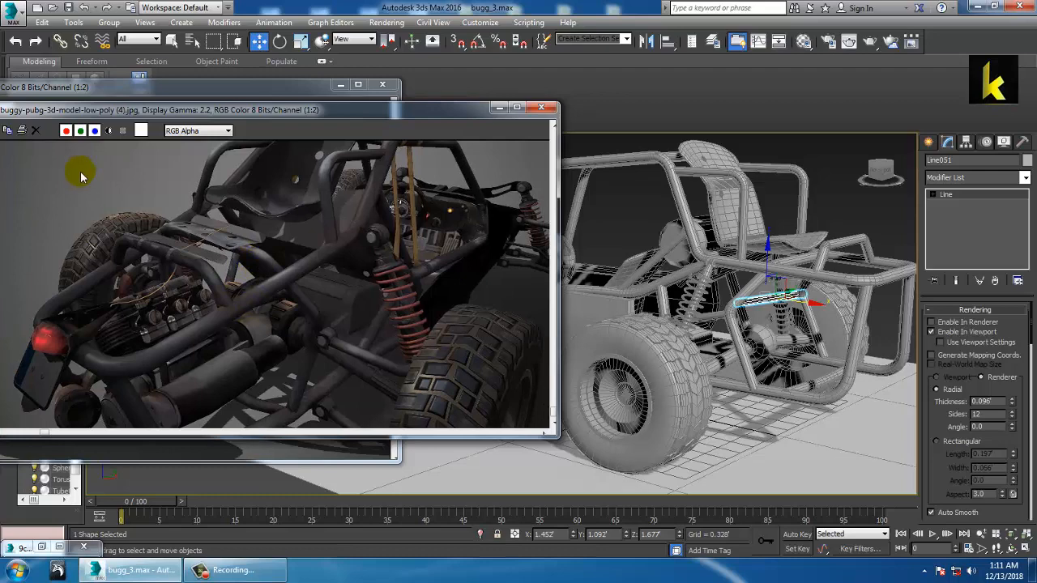
Bring the rear reference image to the front and examine the engine block between the rear frame tubes.
left_click(204, 88)
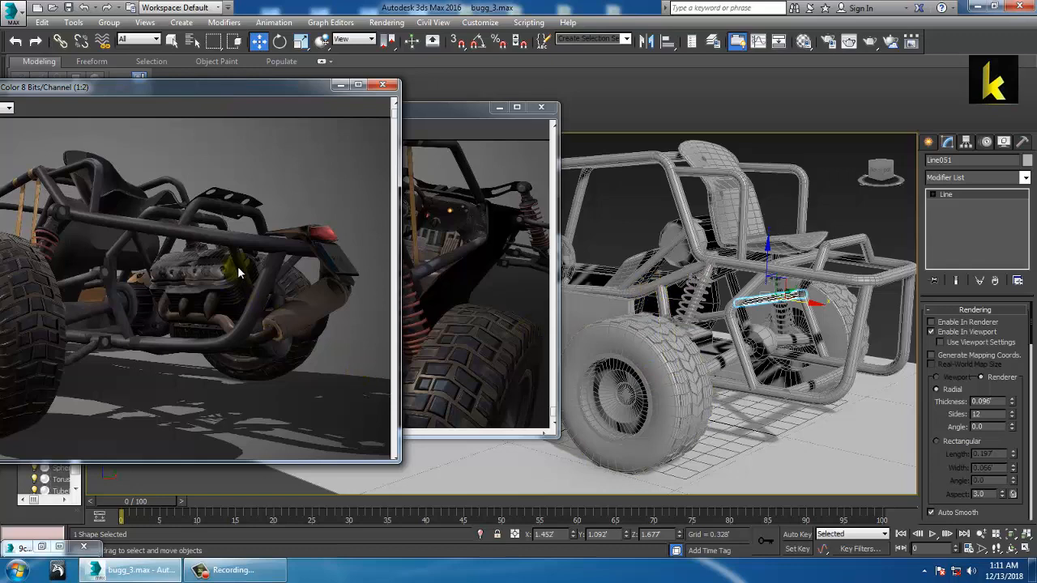
left_click(436, 276)
left_click(146, 88)
mouse_move(677, 313)
middle_mouse_down("alt")
mouse_move(694, 316)
mouse_move(630, 315)
mouse_move(658, 326)
mouse_move(693, 305)
mouse_move(684, 308)
middle_mouse_up("alt")
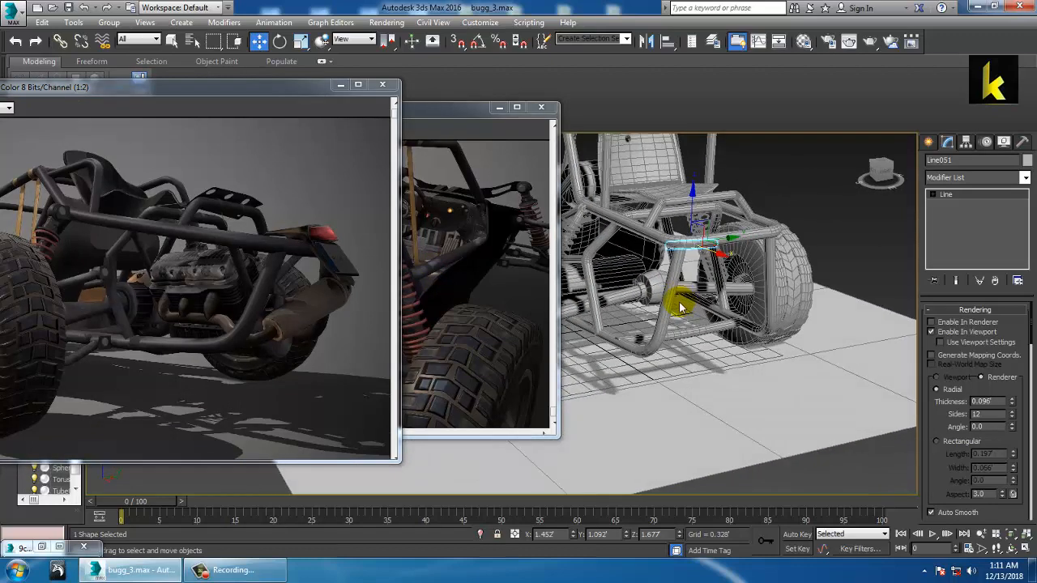
middle_click_drag(783, 313, 708, 367, "alt")
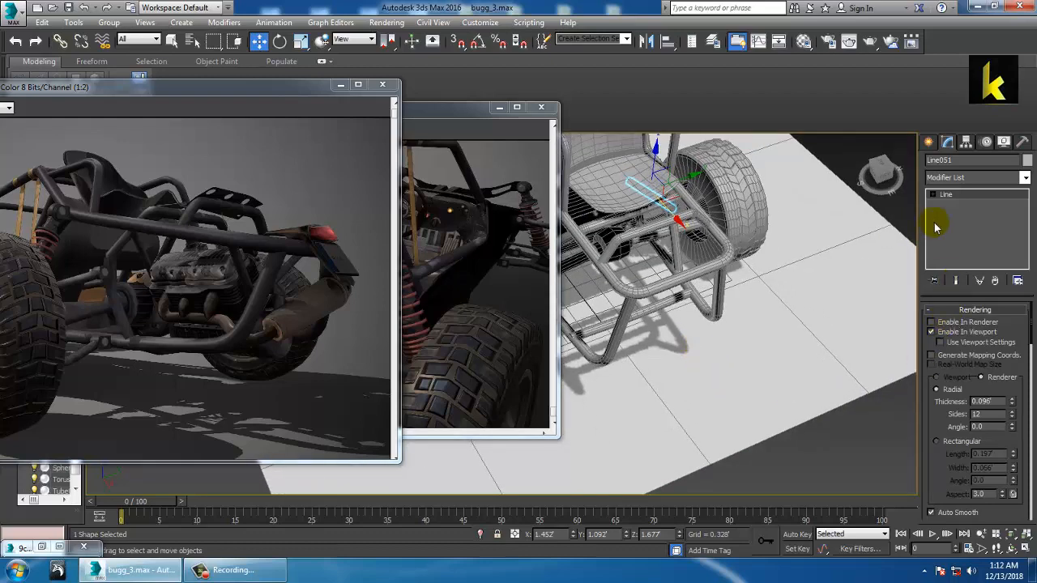
Draw a closed, notched Line outline on the ground behind the buggy with Enable In Viewport turned off.
left_click(929, 142)
left_click(961, 235)
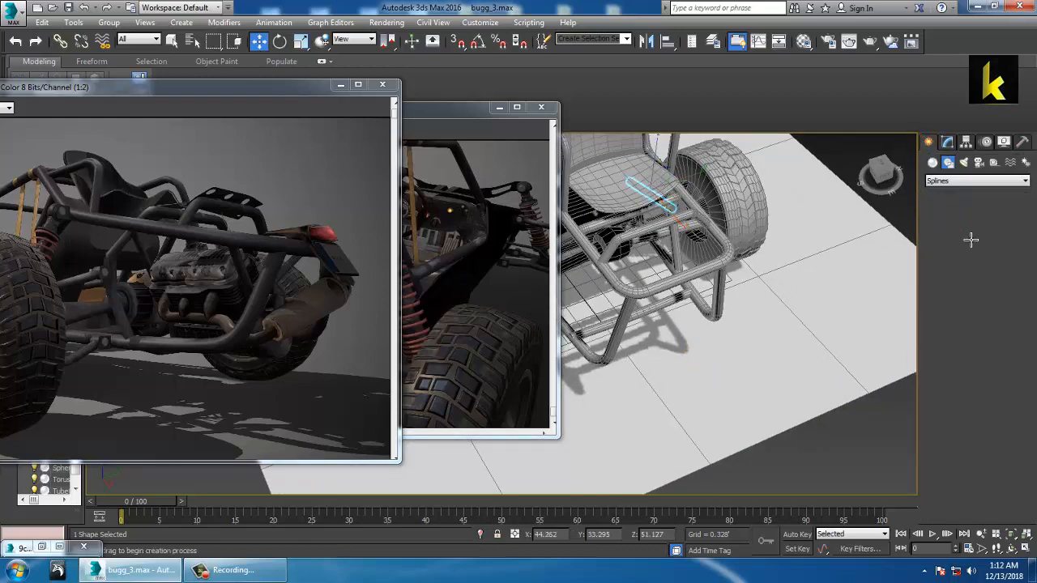
left_click(798, 372)
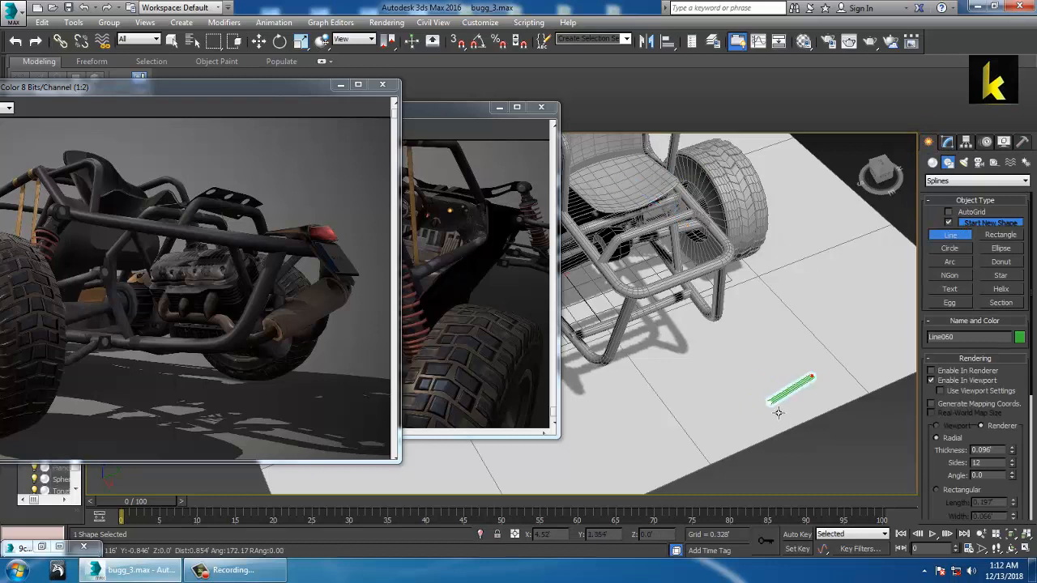
left_click(756, 397)
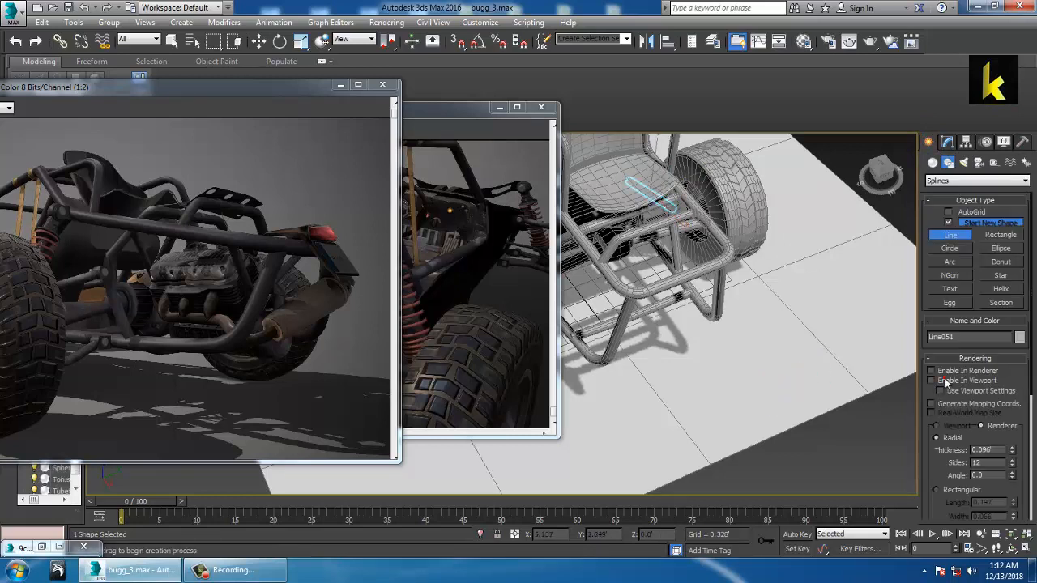
left_click(785, 403)
left_click(811, 374)
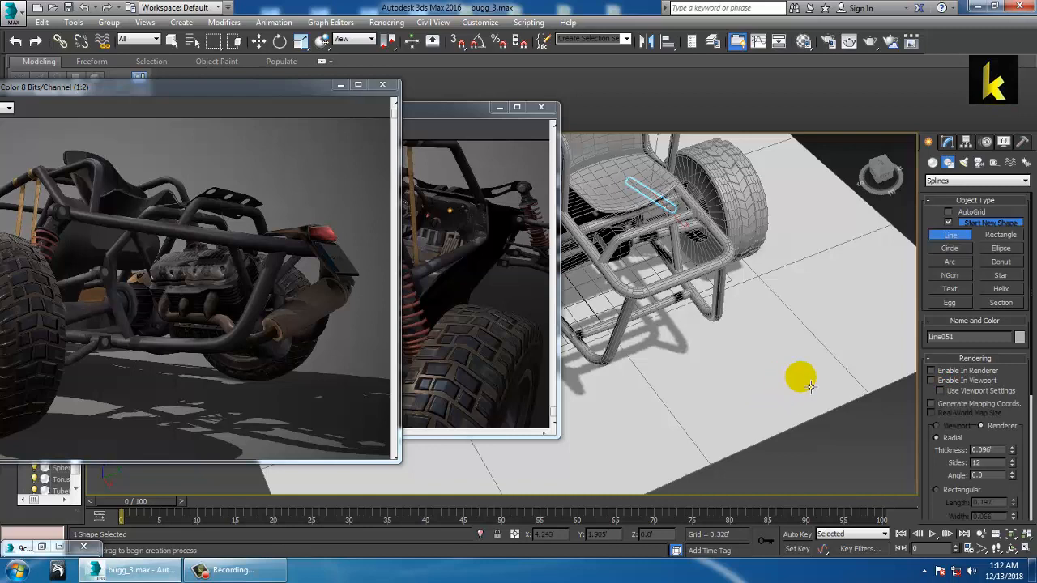
left_click(758, 401)
left_click(746, 385)
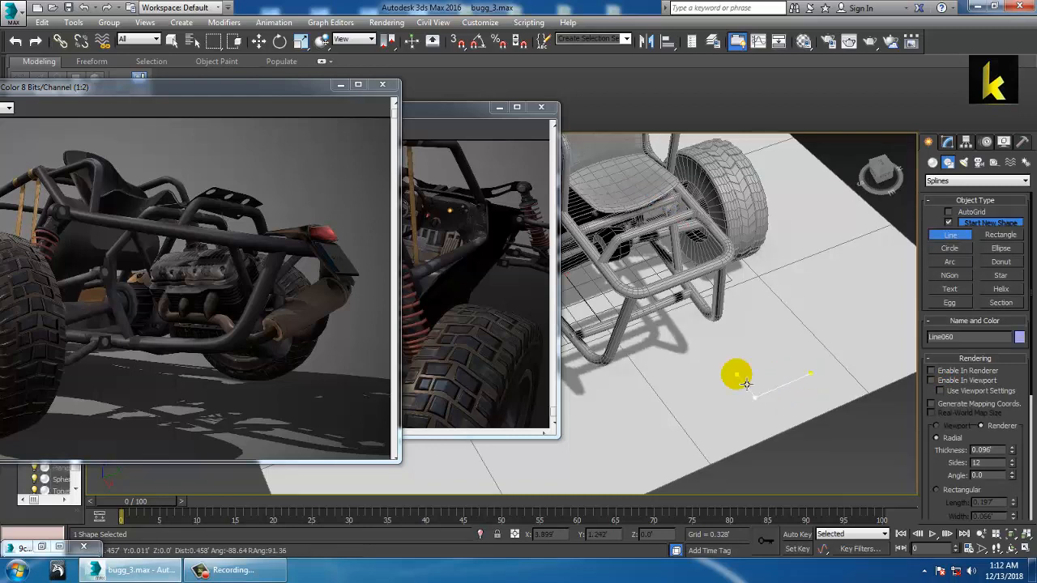
left_click(714, 385)
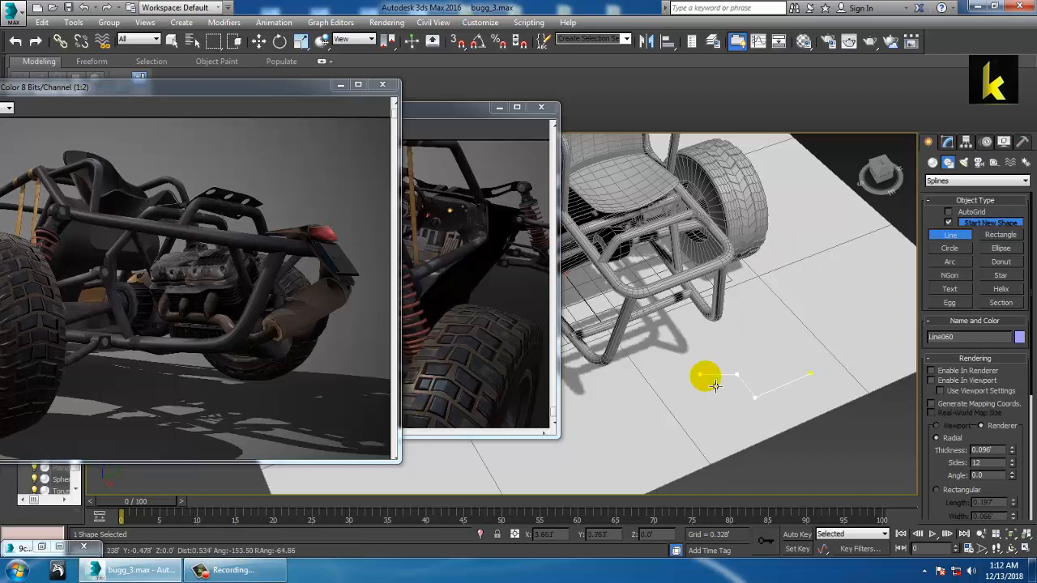
left_click(695, 349)
left_click(697, 320)
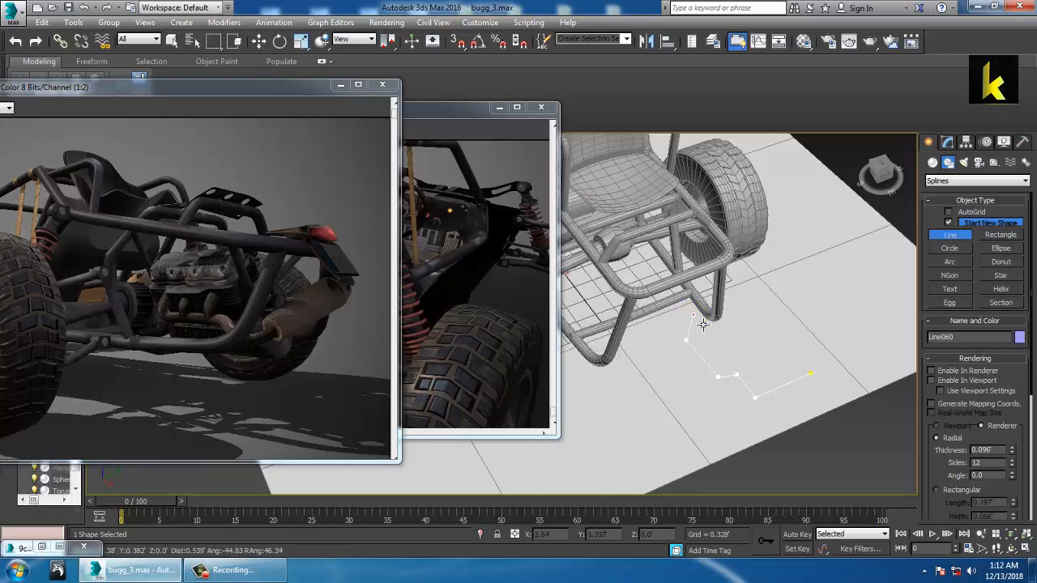
left_click(680, 294)
left_click(739, 276)
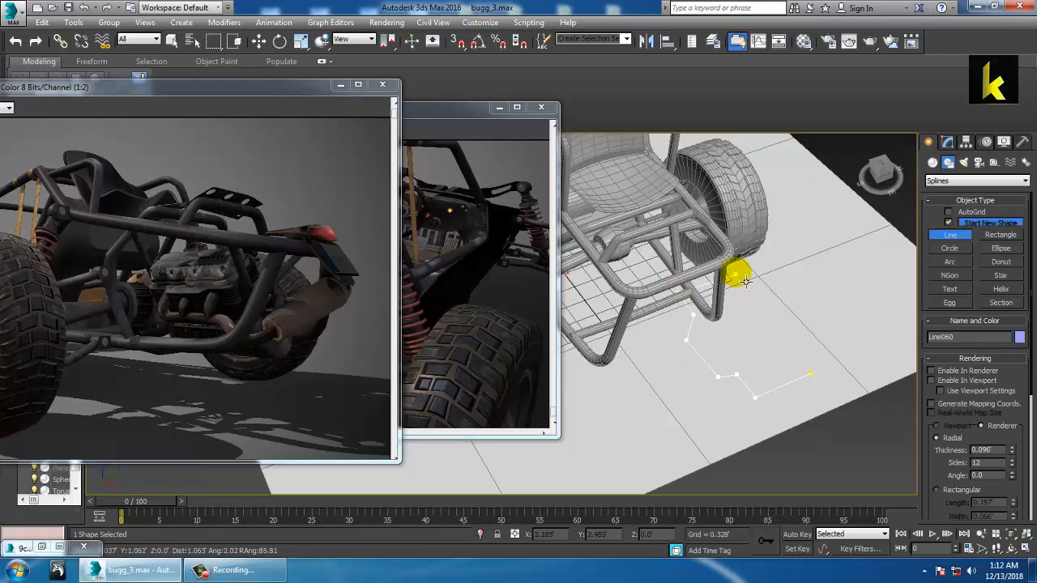
left_click(811, 374)
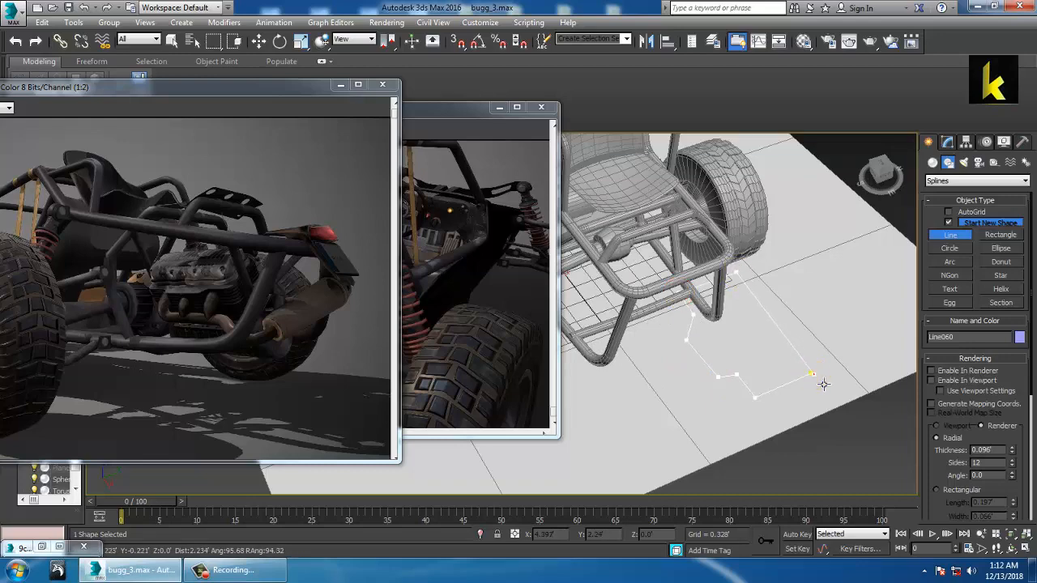
left_click(815, 379)
left_click(507, 331)
Raise the closed outline behind the buggy along Z to 0.909'.
key("w")
middle_click_drag(824, 381, 761, 381, "alt")
left_click_drag(693, 396, 814, 486)
middle_click_drag(762, 390, 695, 329)
left_click_drag(721, 376, 730, 314)
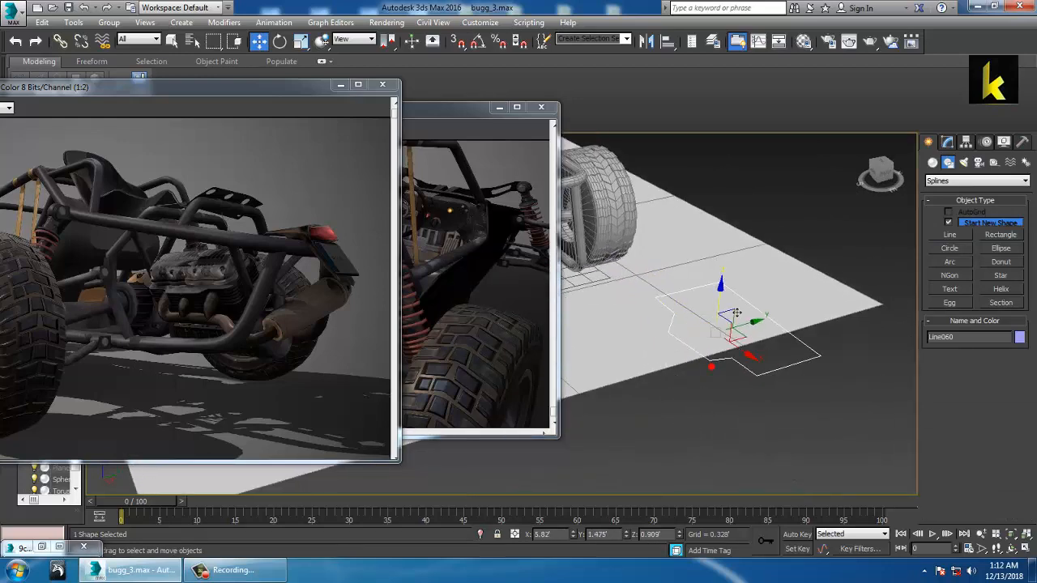
Apply an Extrude modifier to the closed outline with an amount of 1.247'.
left_click(966, 143)
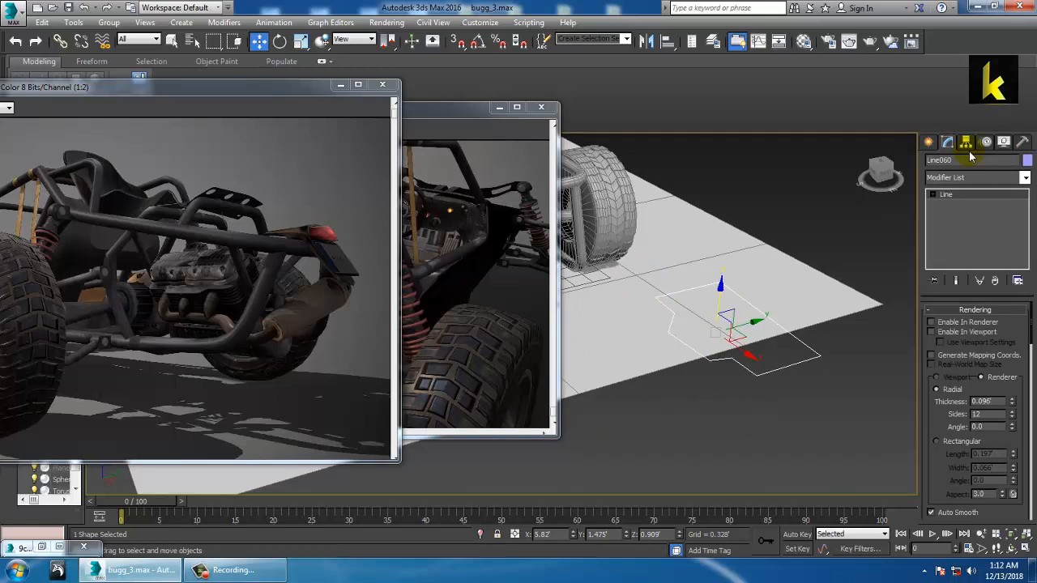
left_click(1026, 177)
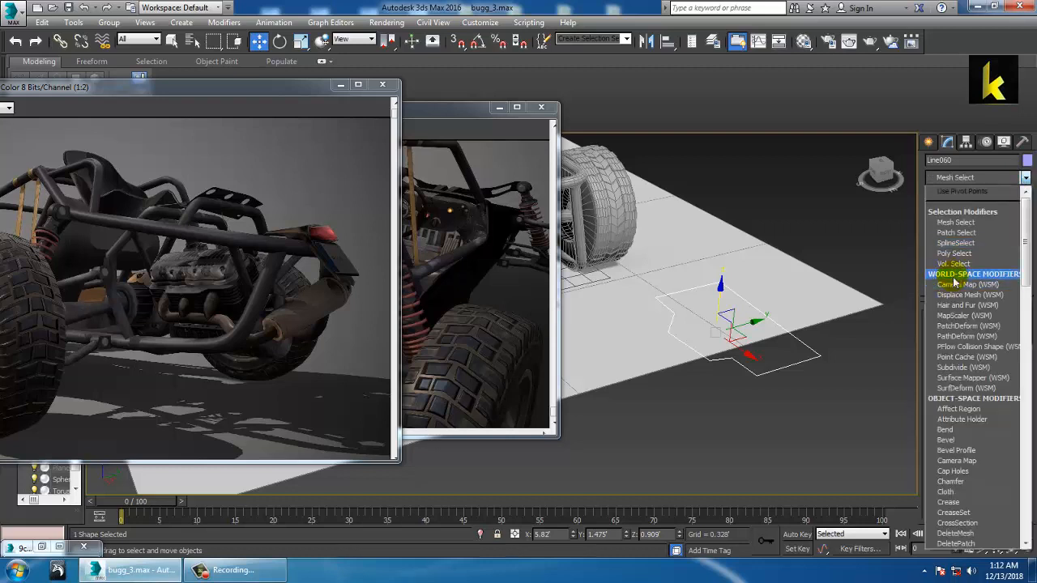
key("e")
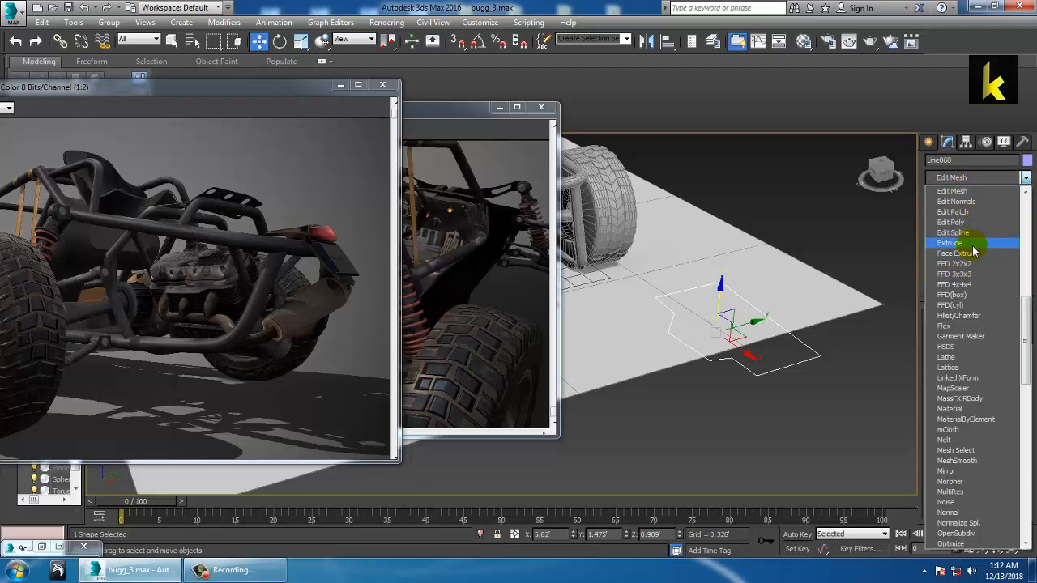
left_click(972, 243)
left_click_drag(1011, 328, 1019, 280)
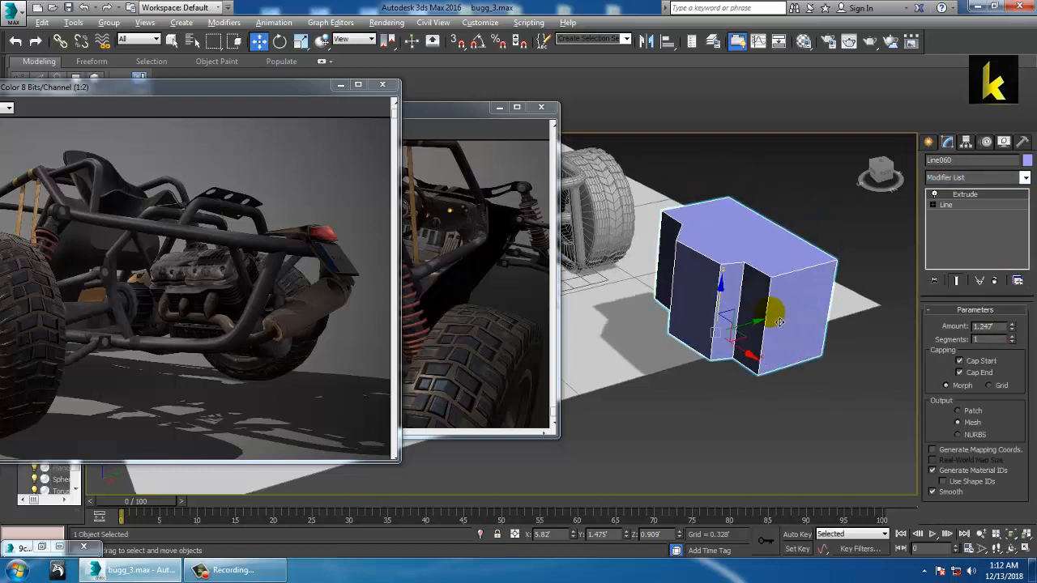
Convert the extruded block to an Editable Poly.
middle_click_drag(775, 310, 789, 267, "alt")
scroll(770, 251, "up", 3)
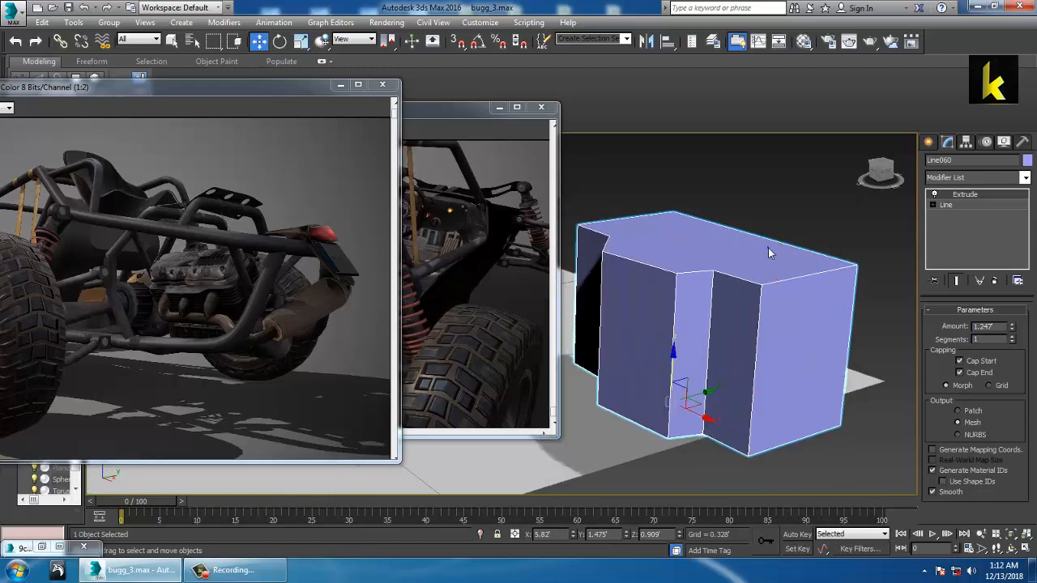
right_click(771, 244)
mouse_move(834, 374)
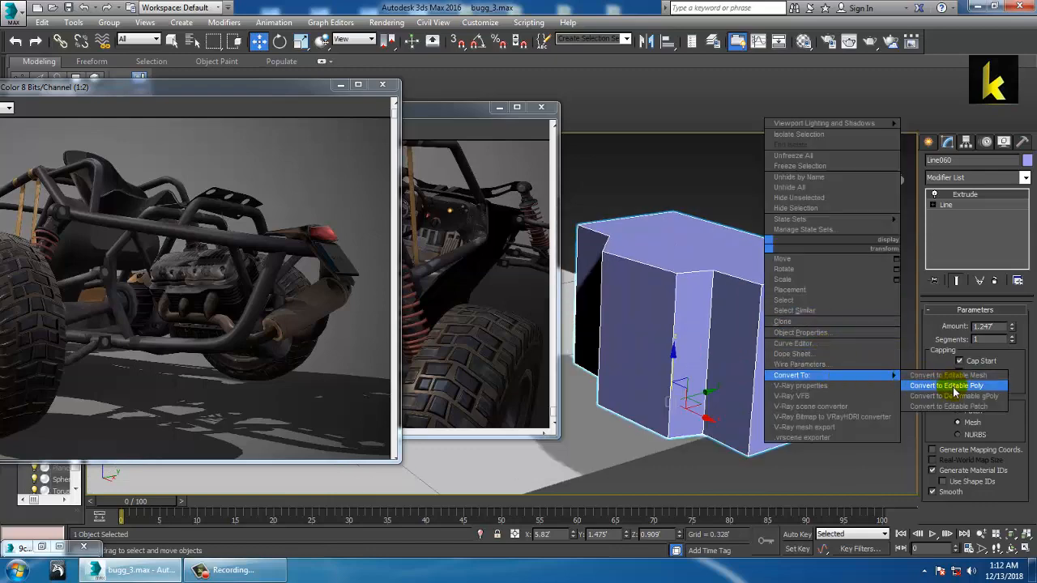
left_click(940, 386)
Insert two closely spaced horizontal edge loops around the upper part of the block with Swift Loop.
middle_click_drag(771, 335, 720, 322, "alt")
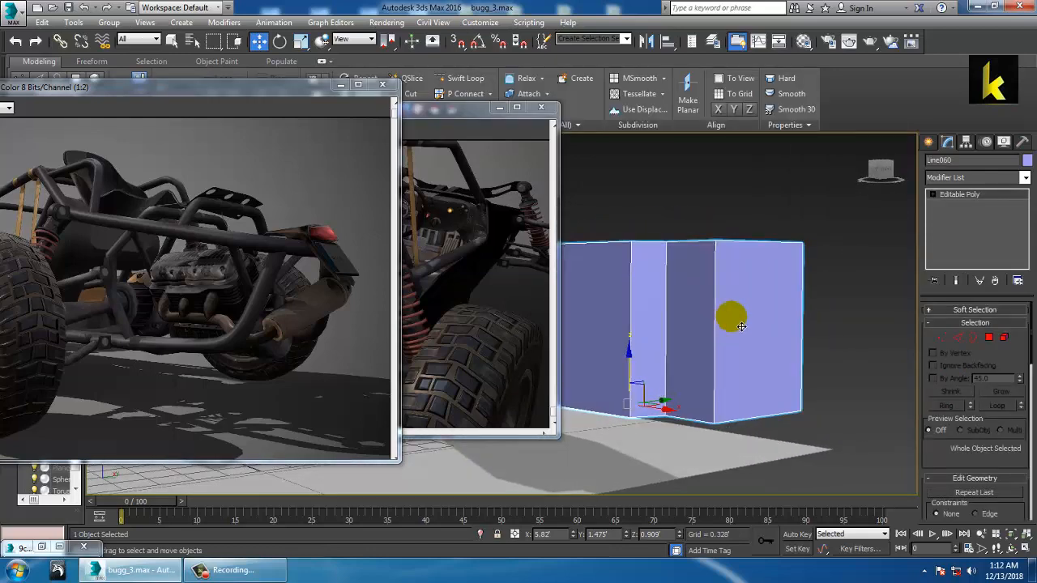
left_click(470, 79)
left_click_drag(706, 275, 721, 264)
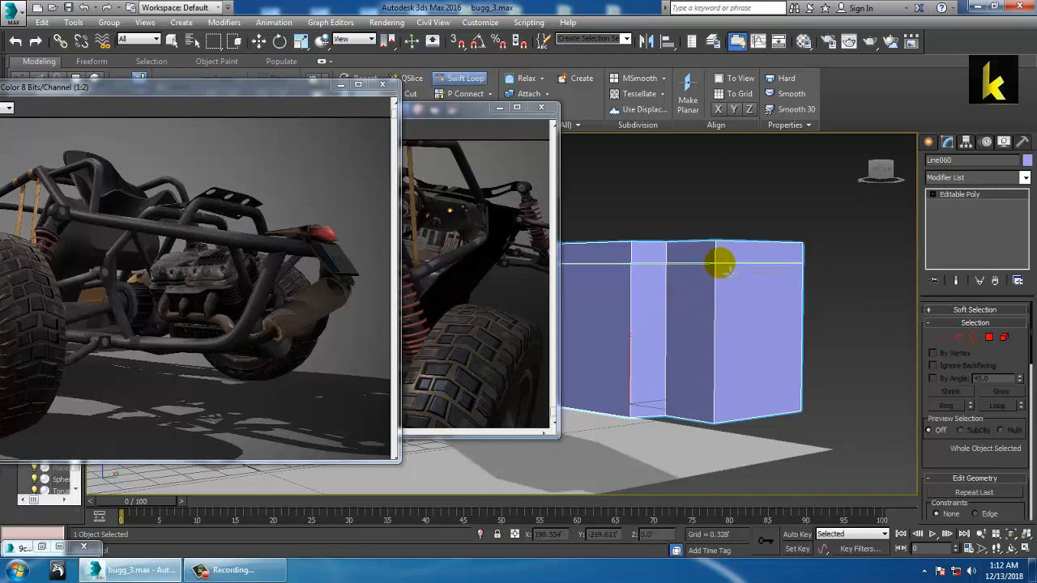
left_click(721, 264)
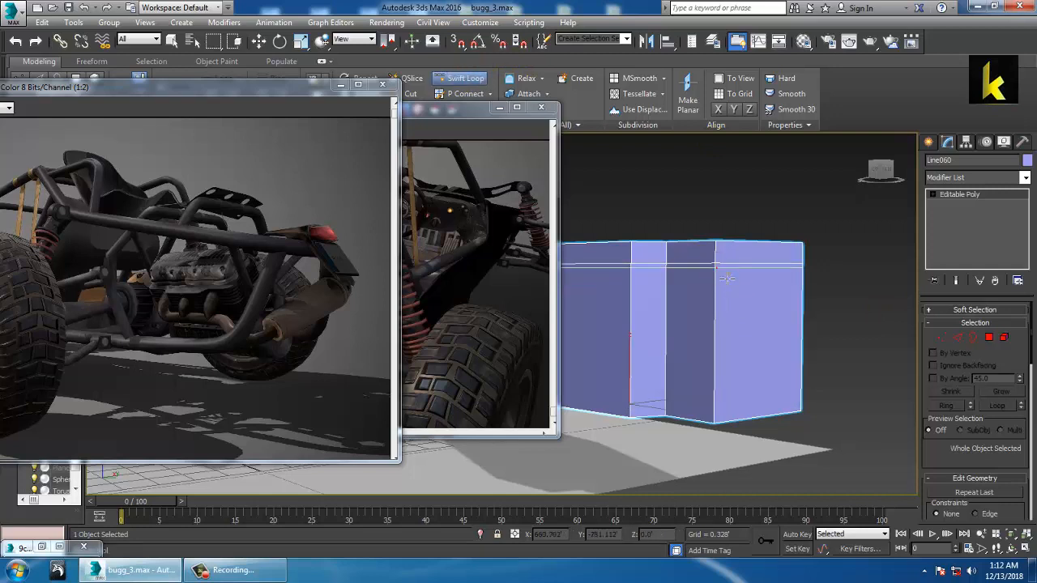
left_click(722, 264)
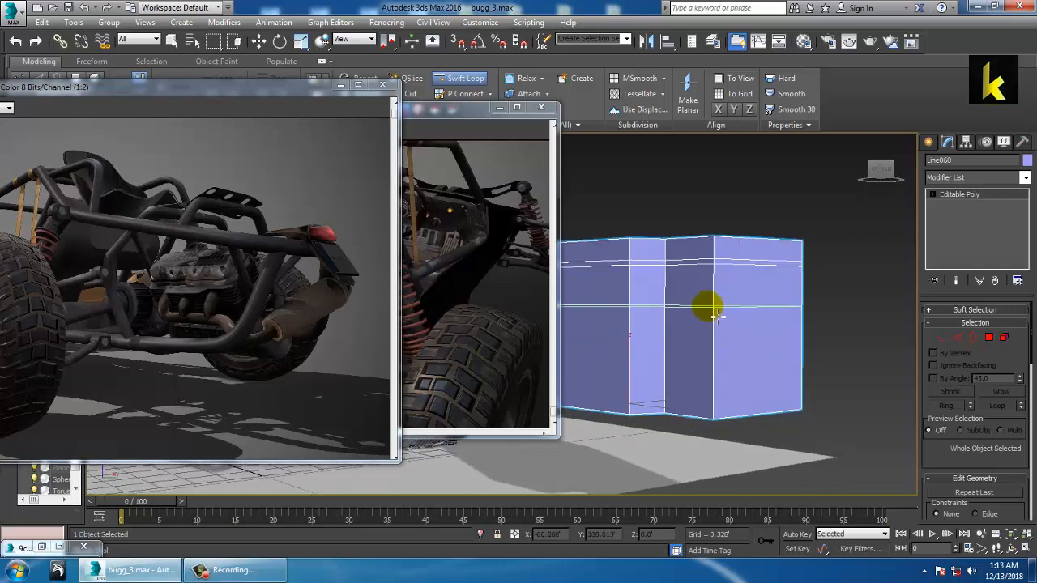
Add a series of closely spaced horizontal Swift Loop edge loops from the block's middle down towards its base.
left_click(718, 298)
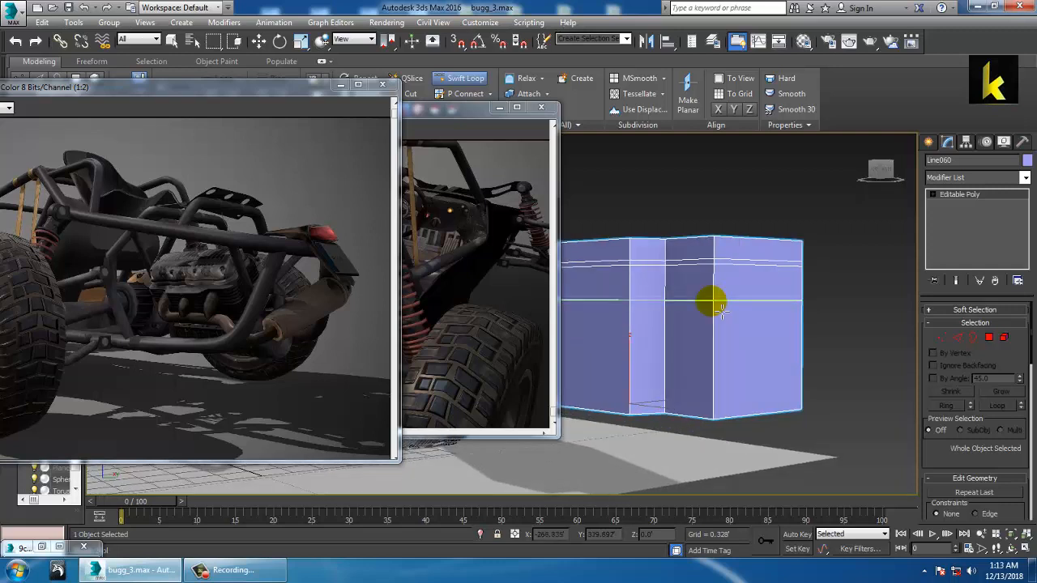
scroll(721, 312, "up", 3)
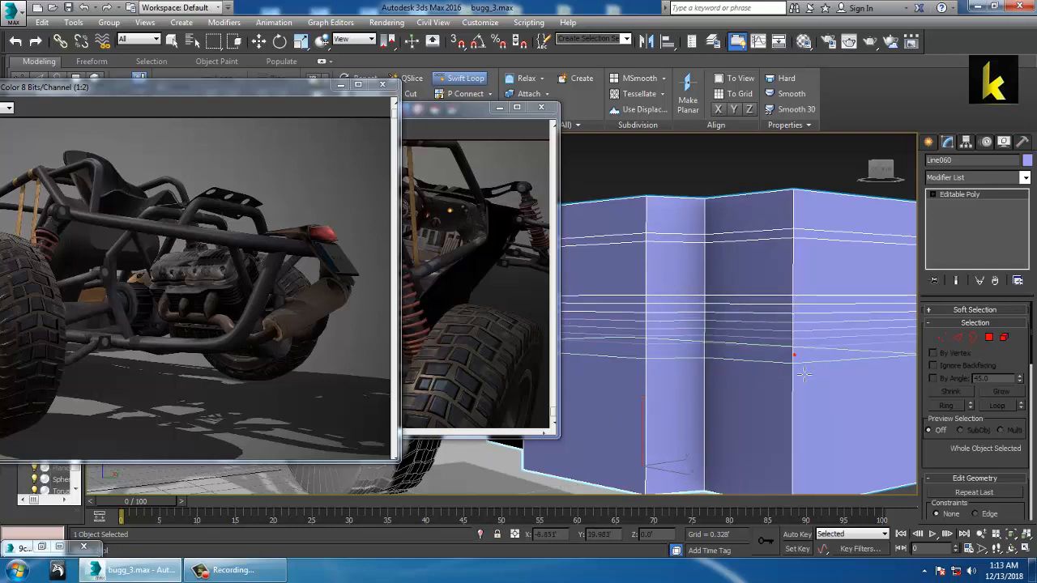
left_click(794, 367)
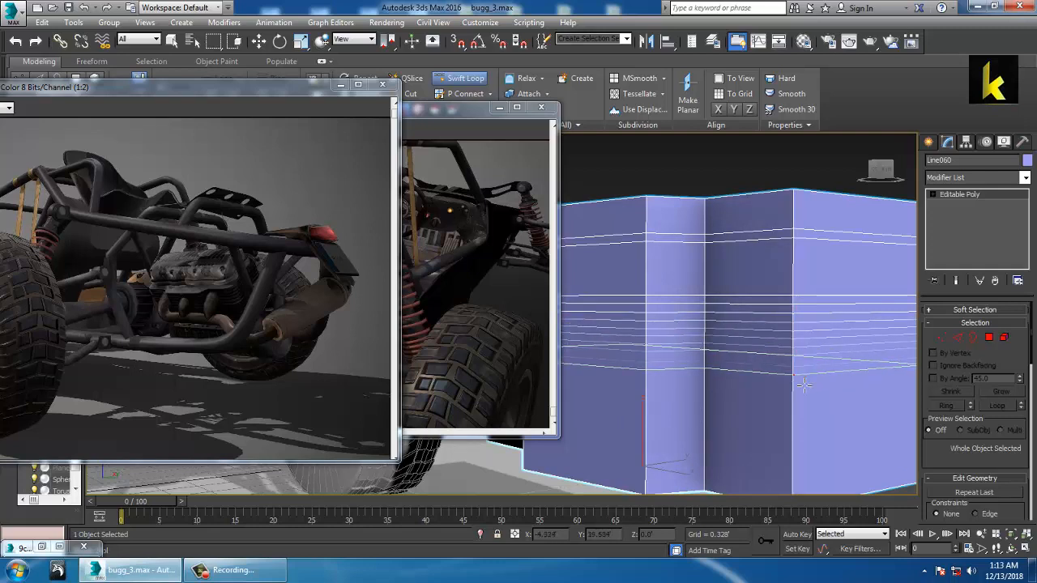
left_click(795, 375)
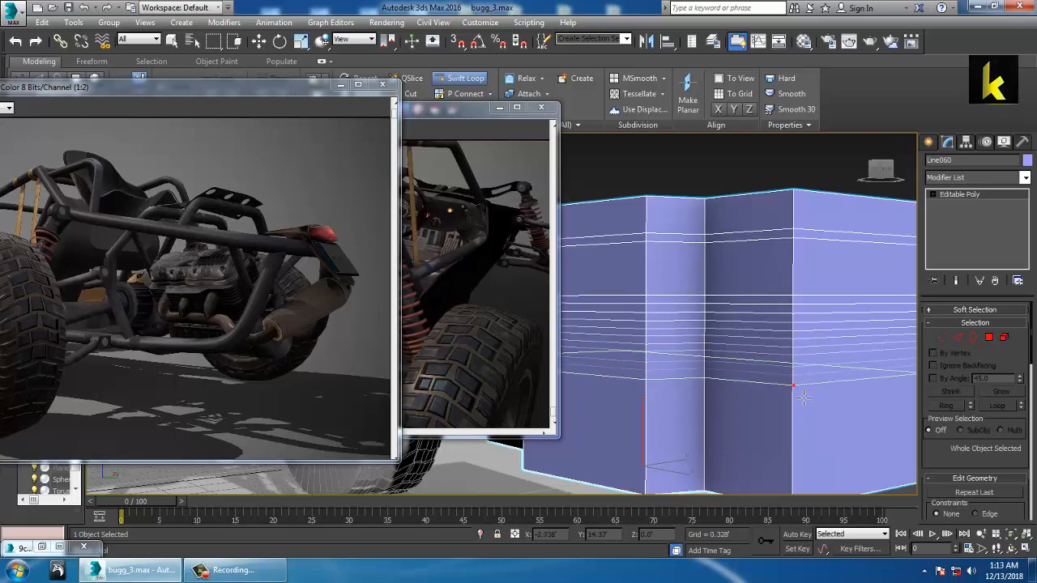
left_click(792, 389)
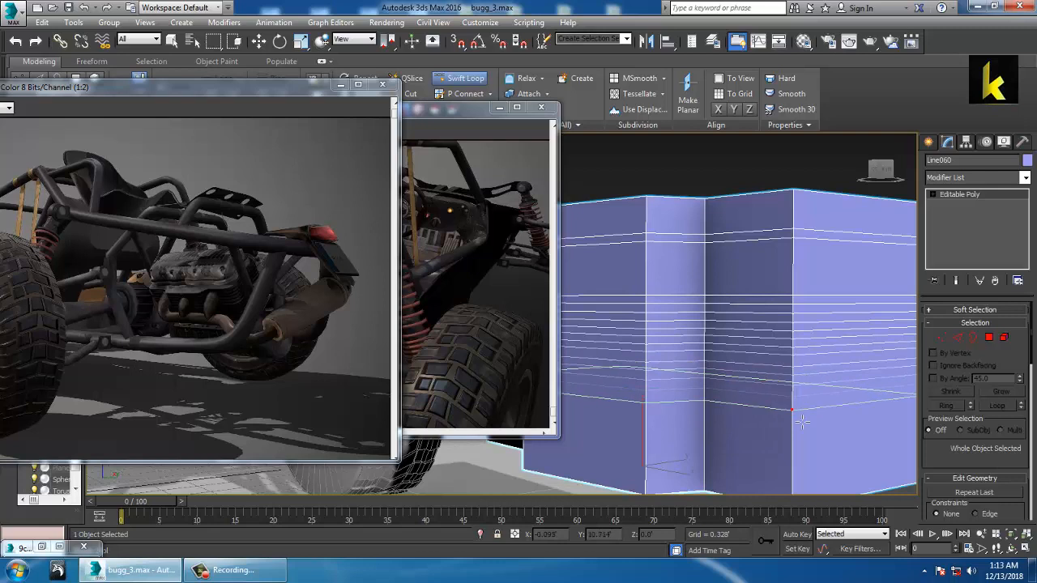
left_click(792, 408)
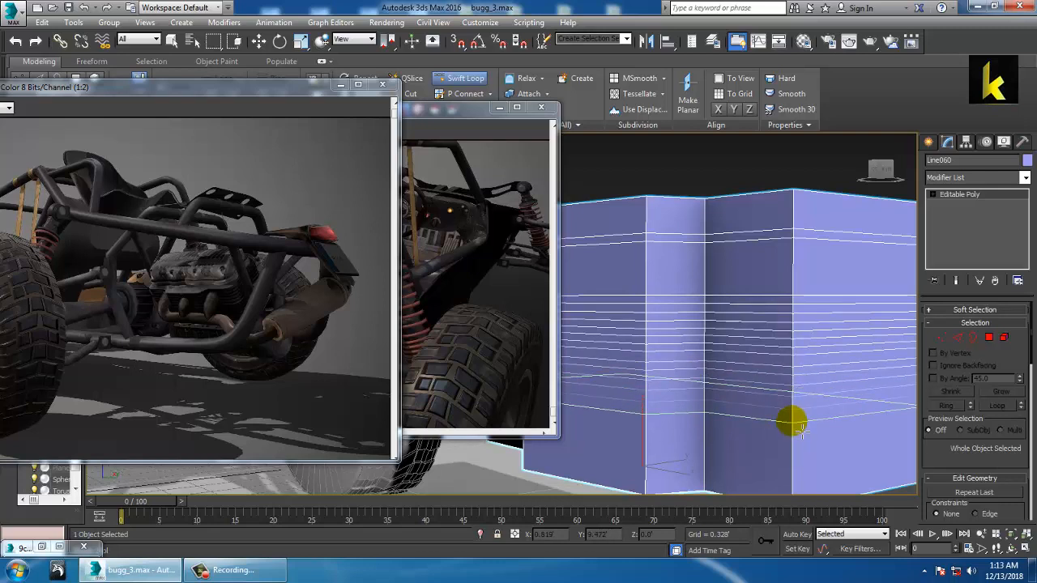
left_click(792, 421)
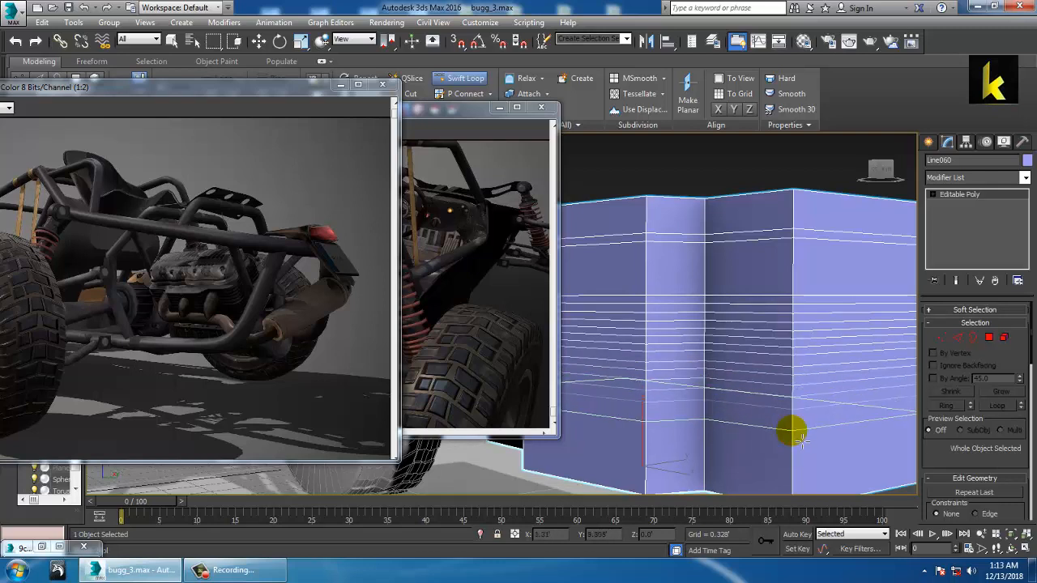
left_click(791, 432)
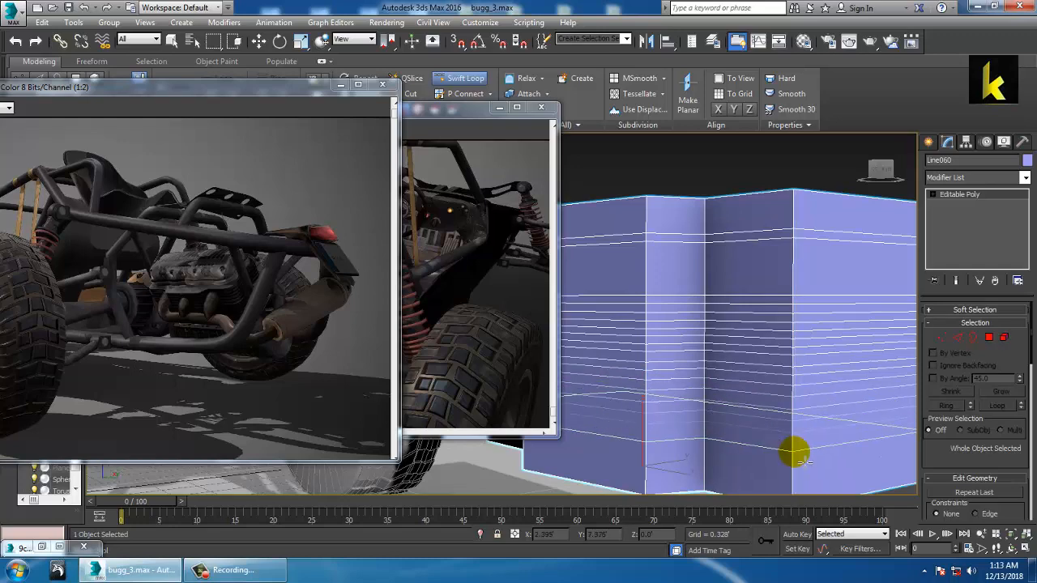
left_click(791, 456)
right_click(792, 455)
Enter polygon editing on the block in an orthographic view and move the second reference image clear of the work area.
key("alt+w")
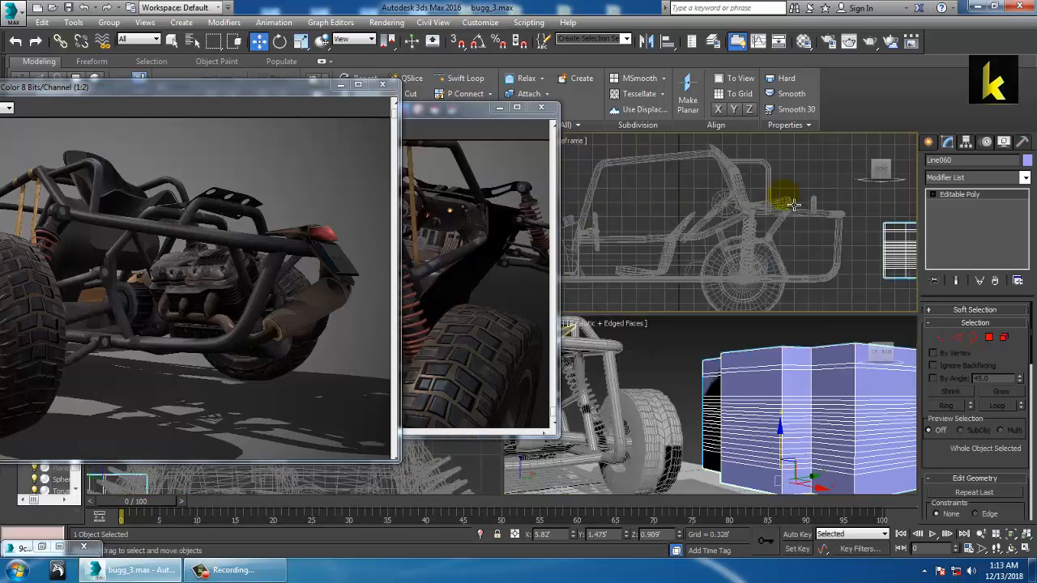
middle_click_drag(789, 203, 760, 190)
key("alt+w")
scroll(884, 336, "up", 2)
middle_click_drag(888, 338, 786, 301)
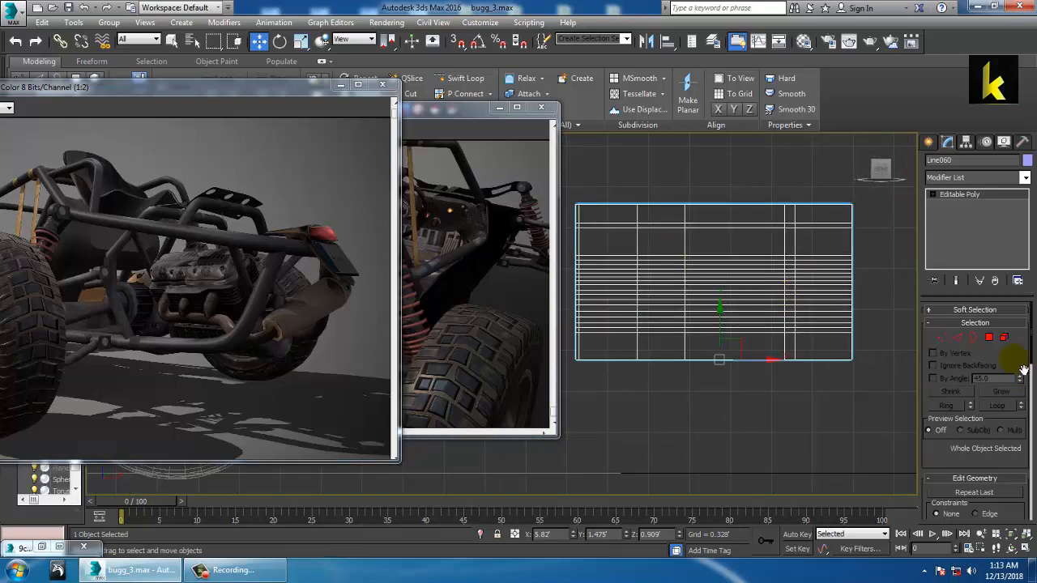
left_click(990, 337)
scroll(667, 307, "up", 2)
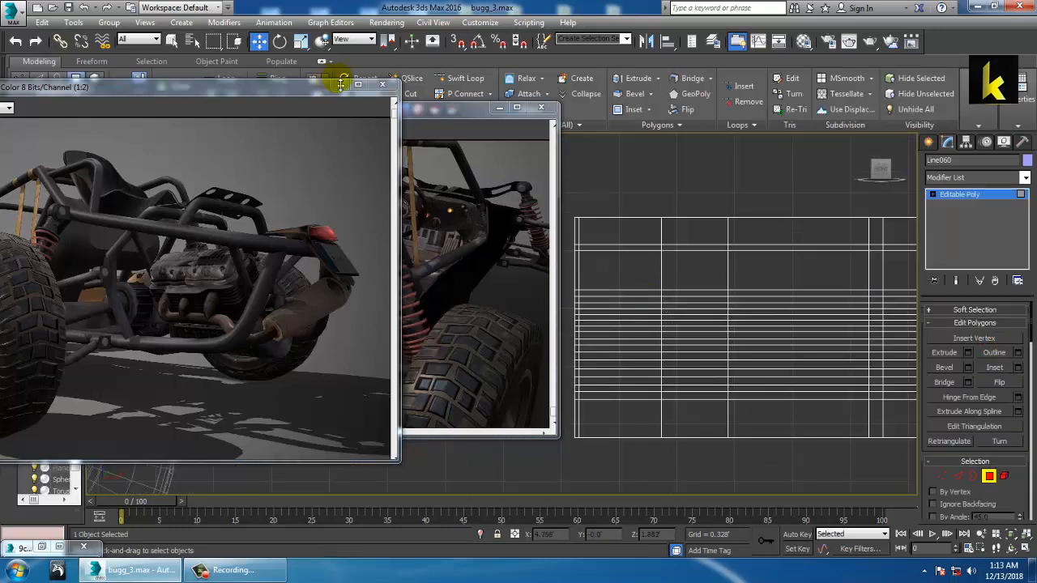
left_click_drag(465, 109, 288, 89)
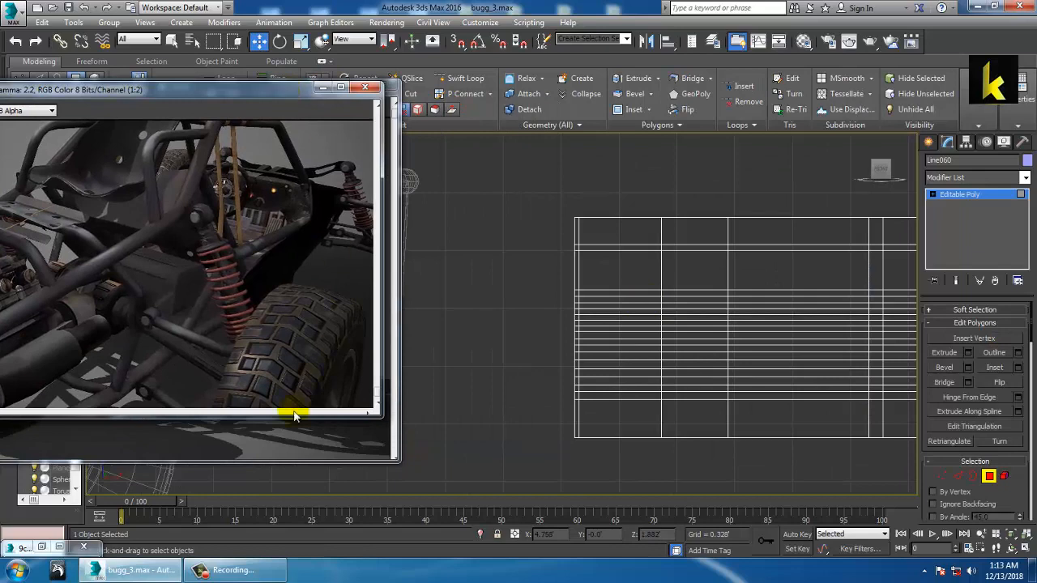
left_click(292, 448)
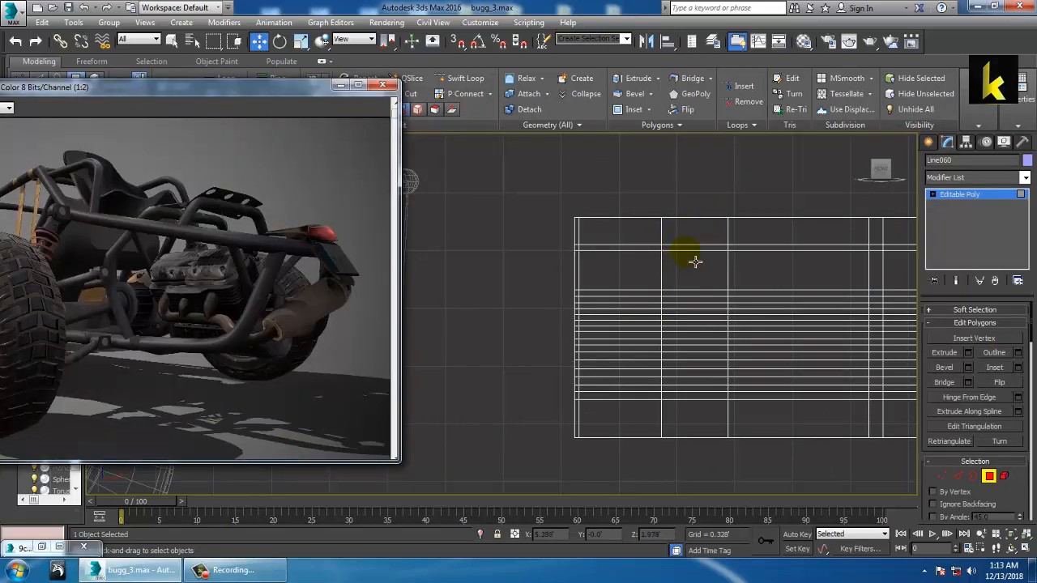
Select eight alternating horizontal polygon bands around the block, from its middle down towards its base.
middle_click_drag(696, 261, 543, 231)
middle_click_drag(515, 281, 528, 292)
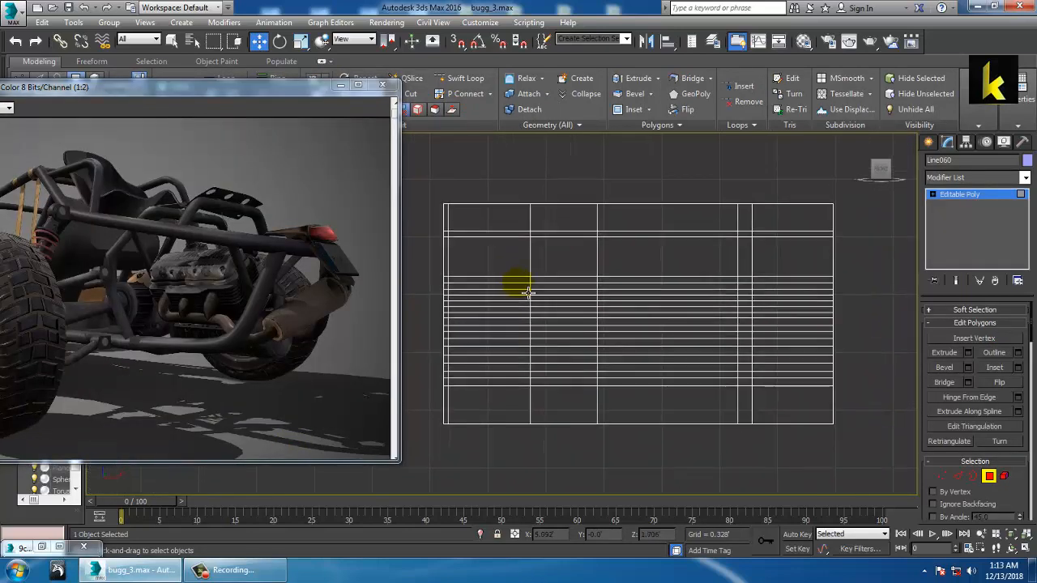
left_click(855, 281)
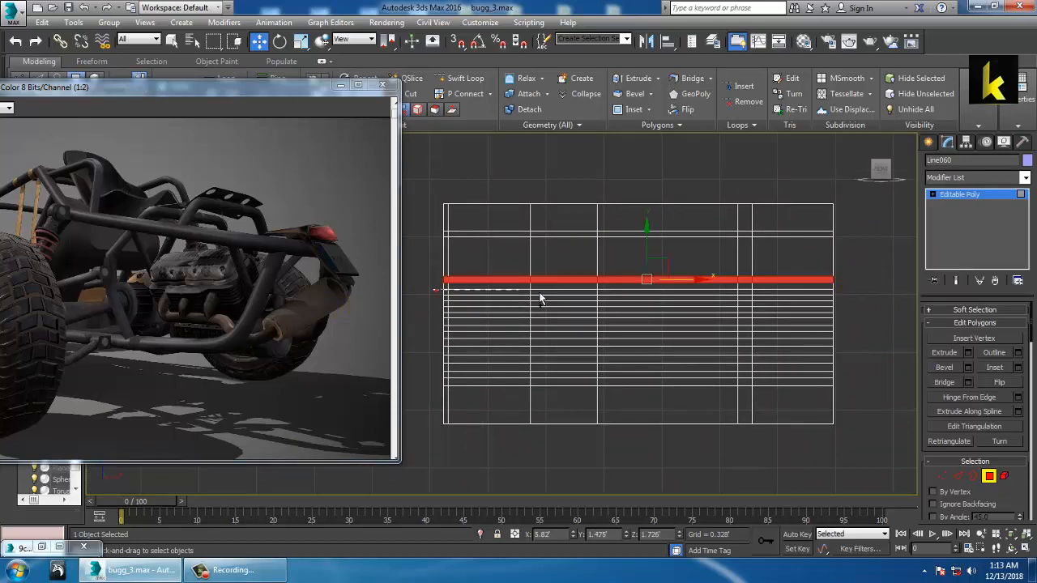
left_click(875, 298)
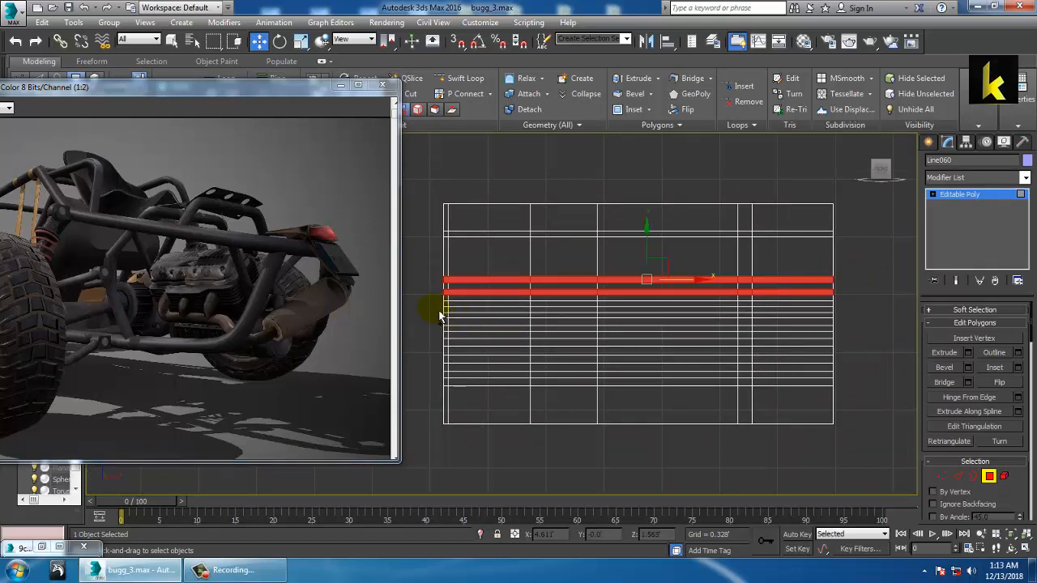
left_click(875, 309)
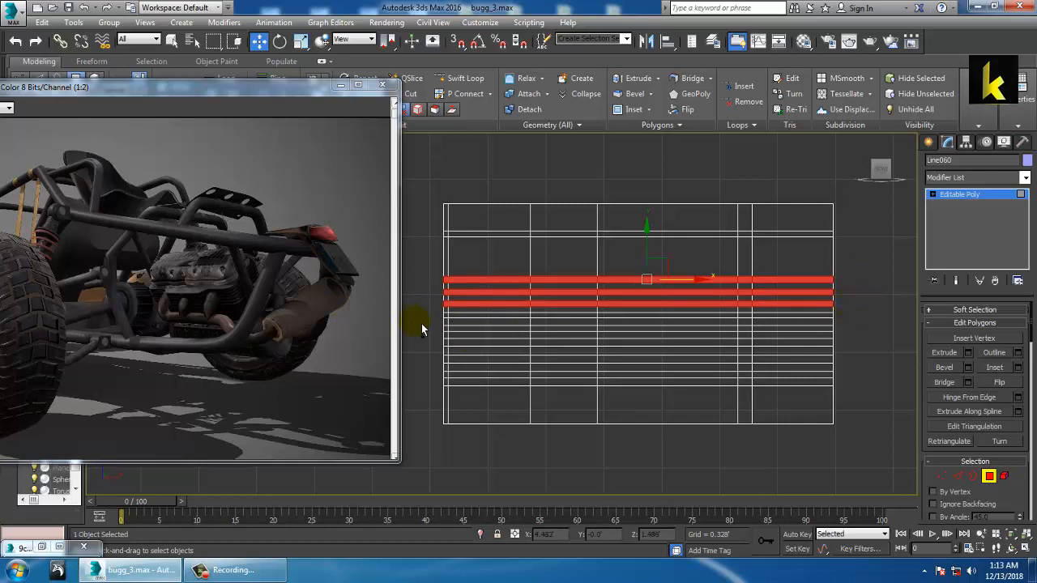
left_click(862, 323)
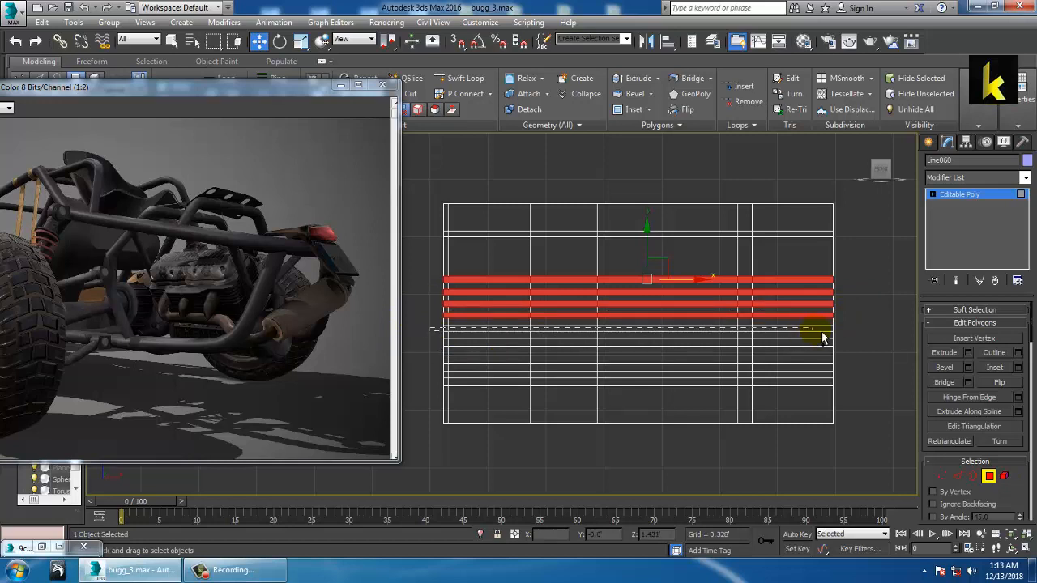
left_click(873, 336)
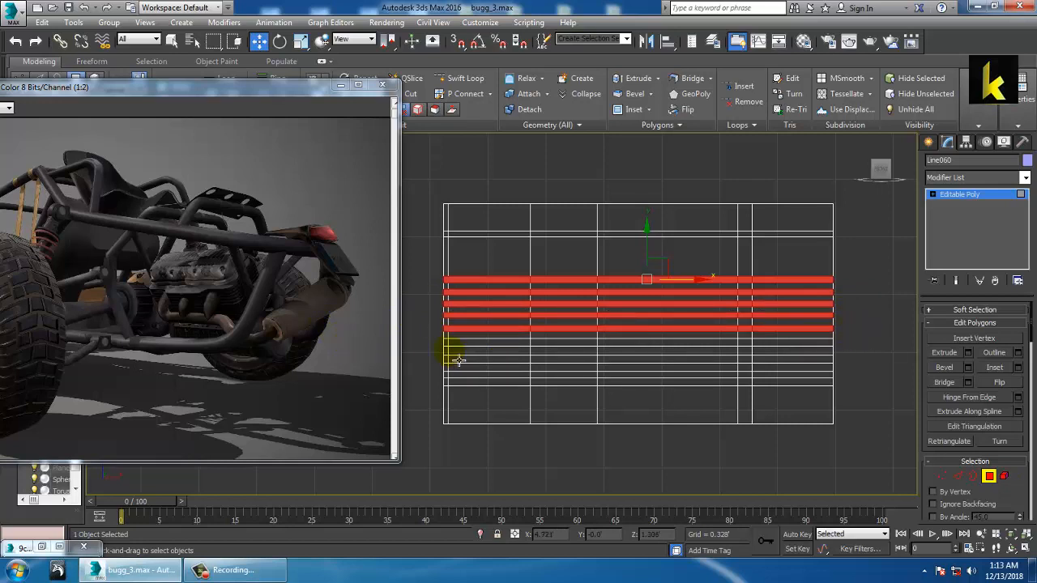
left_click(799, 344)
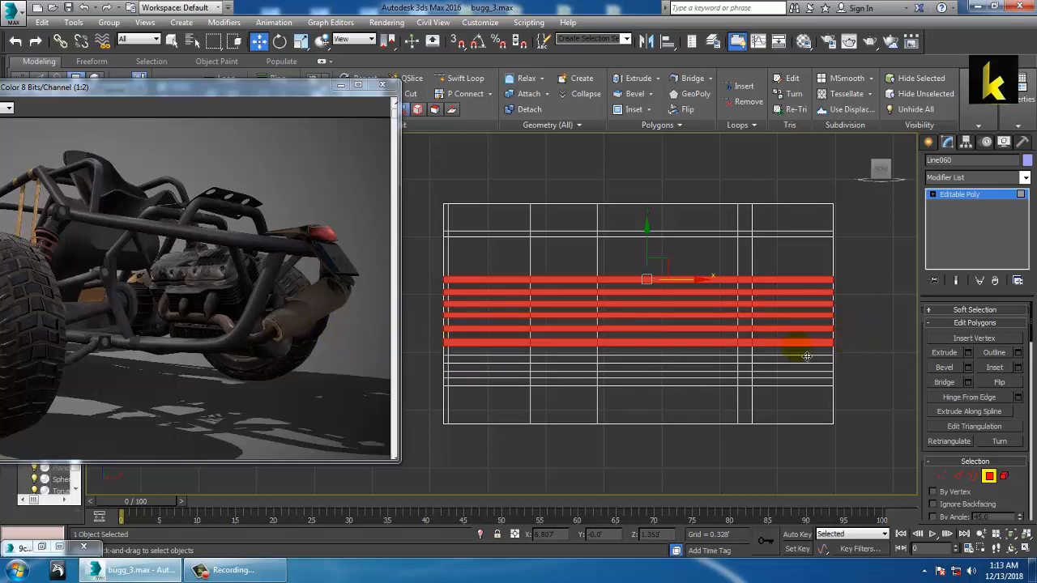
left_click_drag(851, 372, 889, 368, "ctrl")
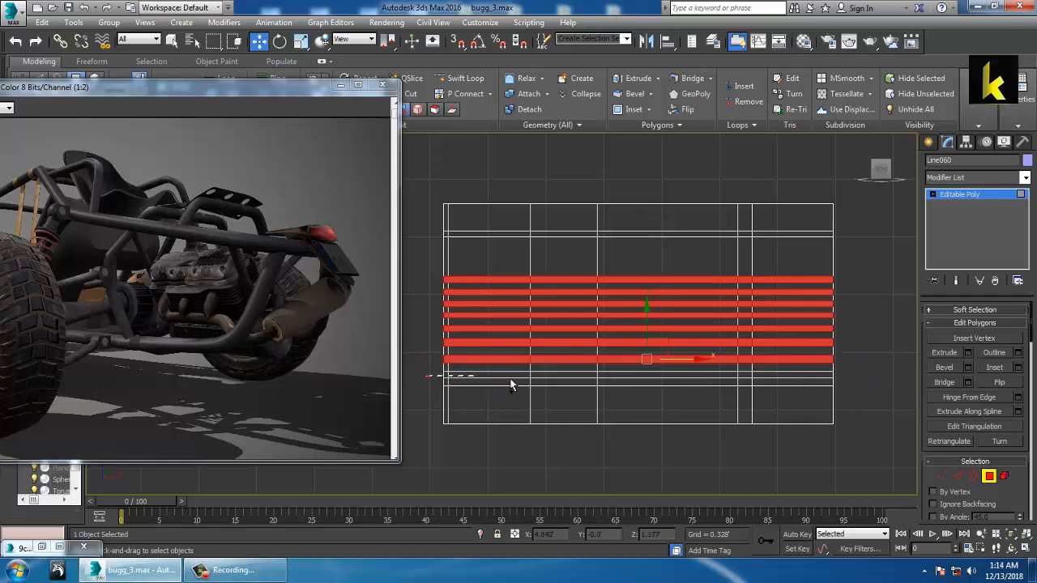
left_click_drag(510, 384, 901, 380, "ctrl")
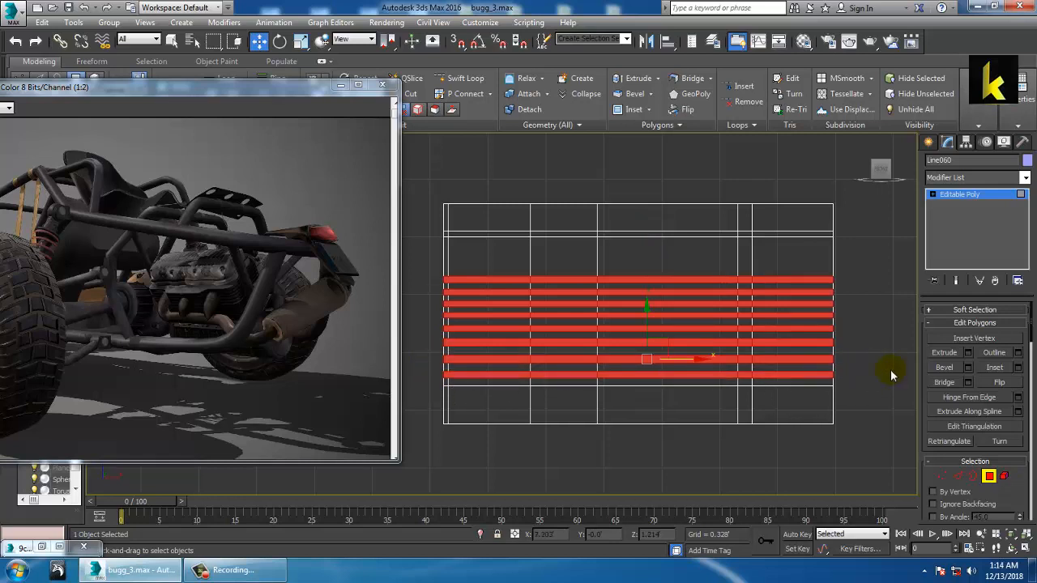
Bevel the selected bands by local normal with a height of 0.035' and an outline of -0.008' to form cooling fins.
key("alt+w")
middle_click(812, 436)
key("alt+w")
middle_click_drag(796, 412, 802, 390, "alt")
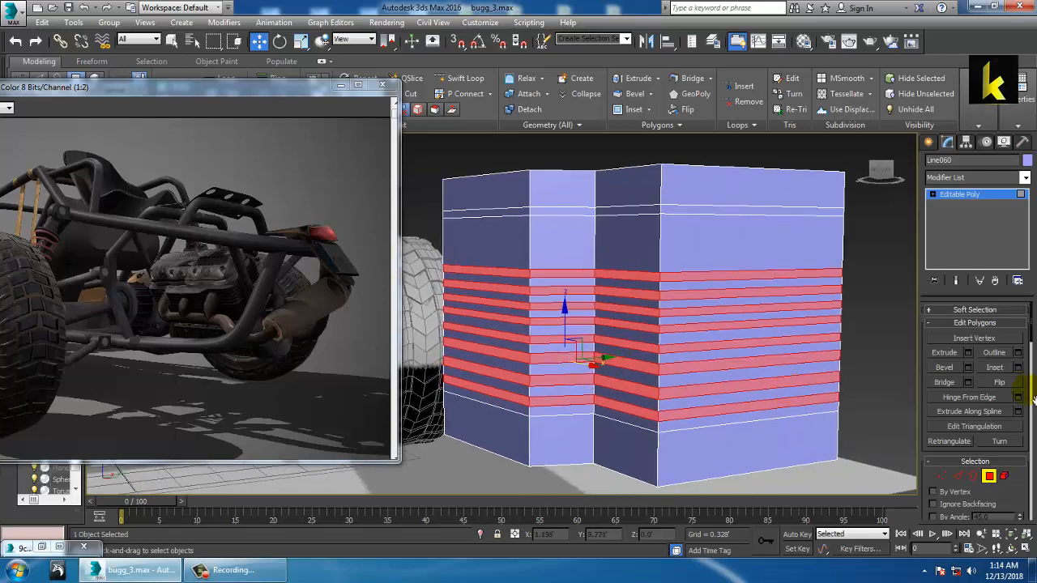
left_click(968, 368)
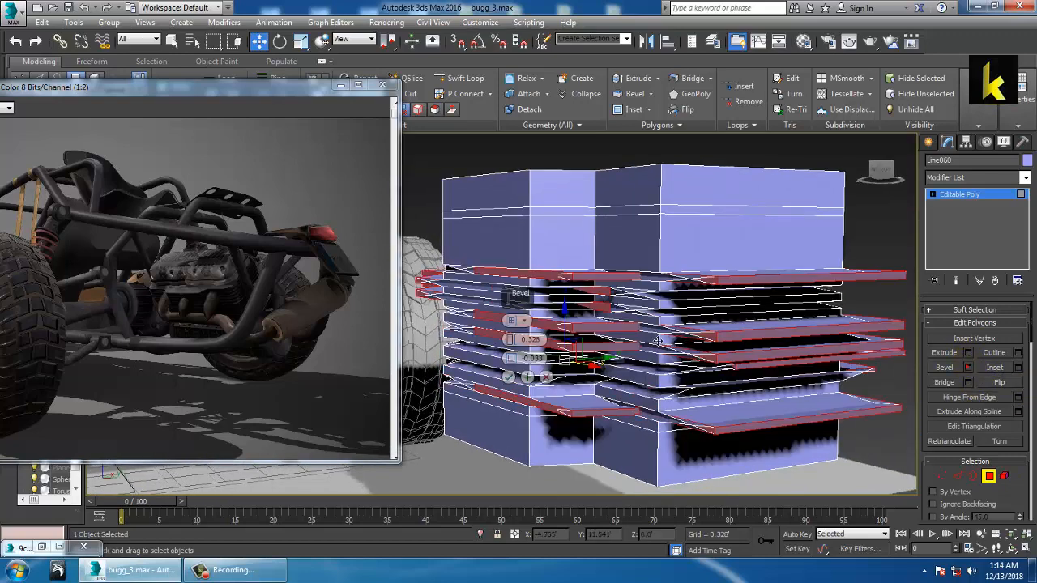
left_click(526, 320)
left_click(522, 341)
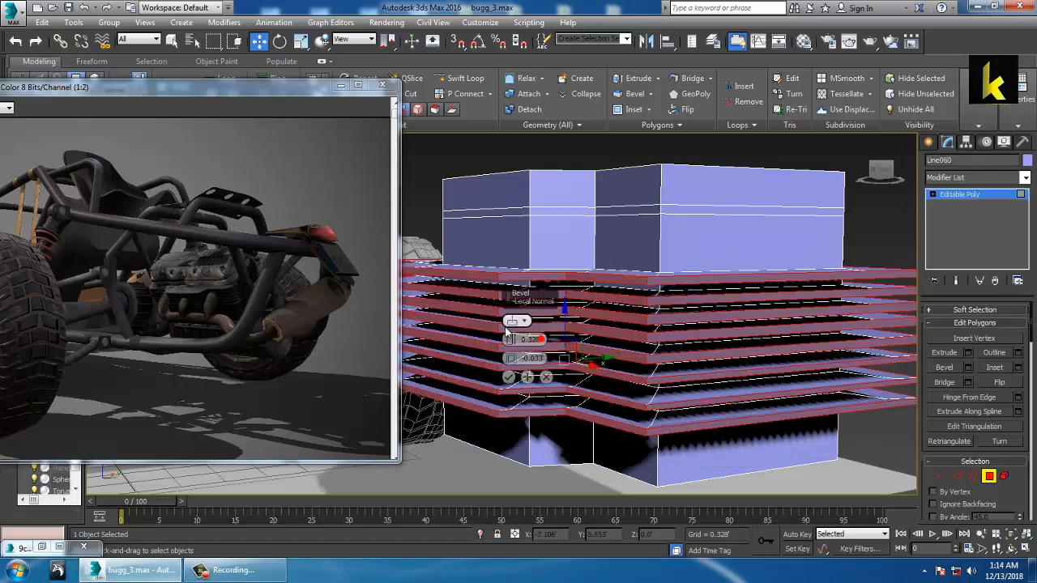
left_click_drag(511, 340, 526, 375)
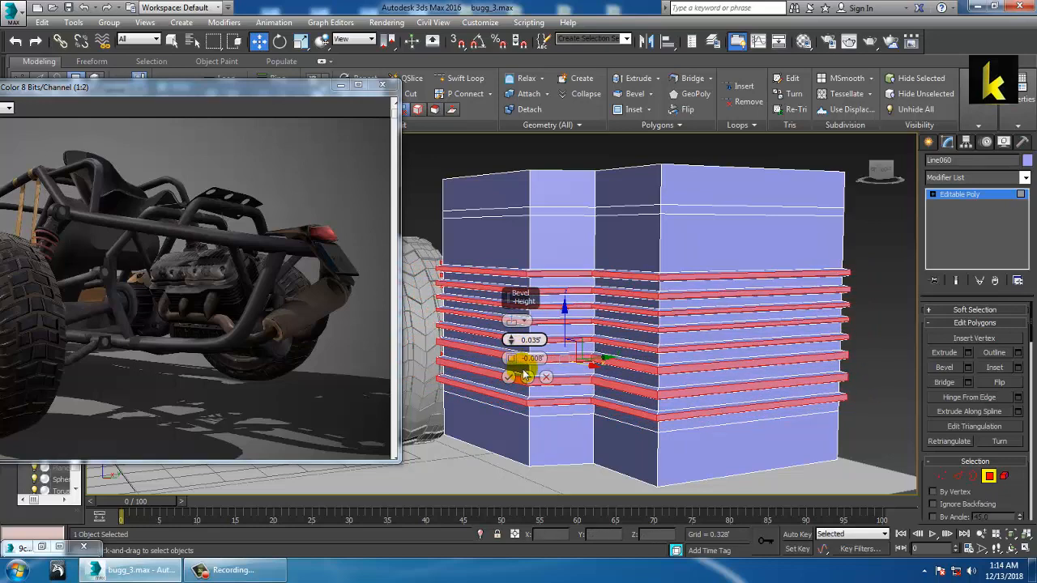
left_click(510, 379)
Leave polygon editing and insert a vertical edge loop through the block's wide flat side with Swift Loop.
middle_click_drag(563, 317, 643, 346, "alt")
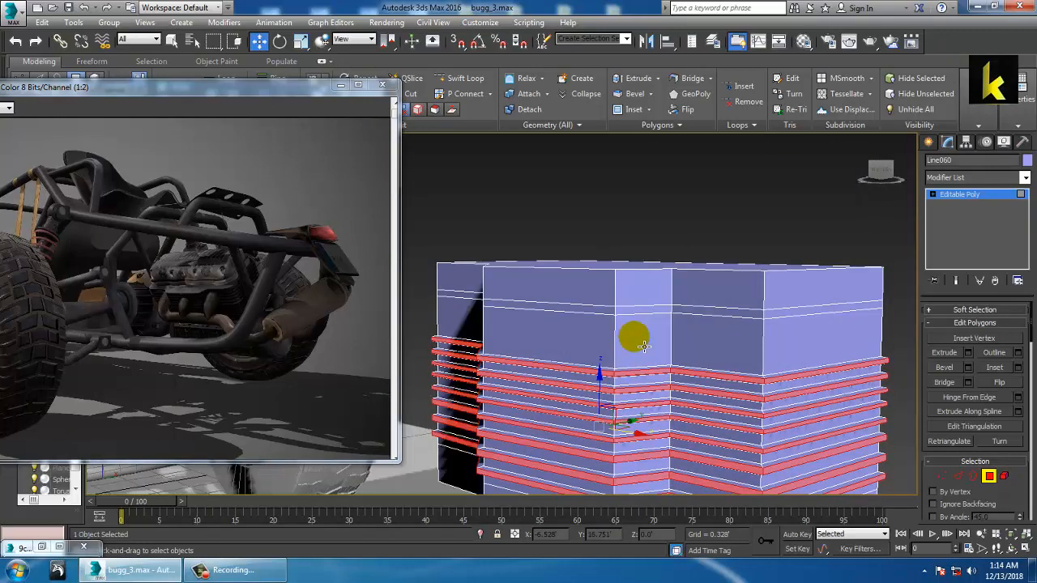
middle_click_drag(689, 291, 660, 267, "alt")
left_click(952, 195)
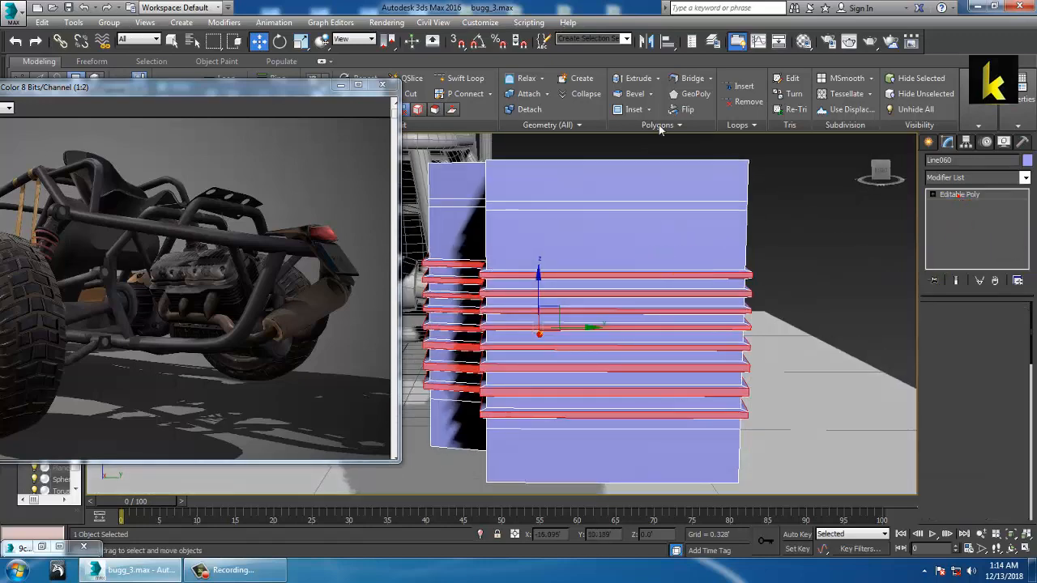
left_click(460, 78)
left_click(650, 178)
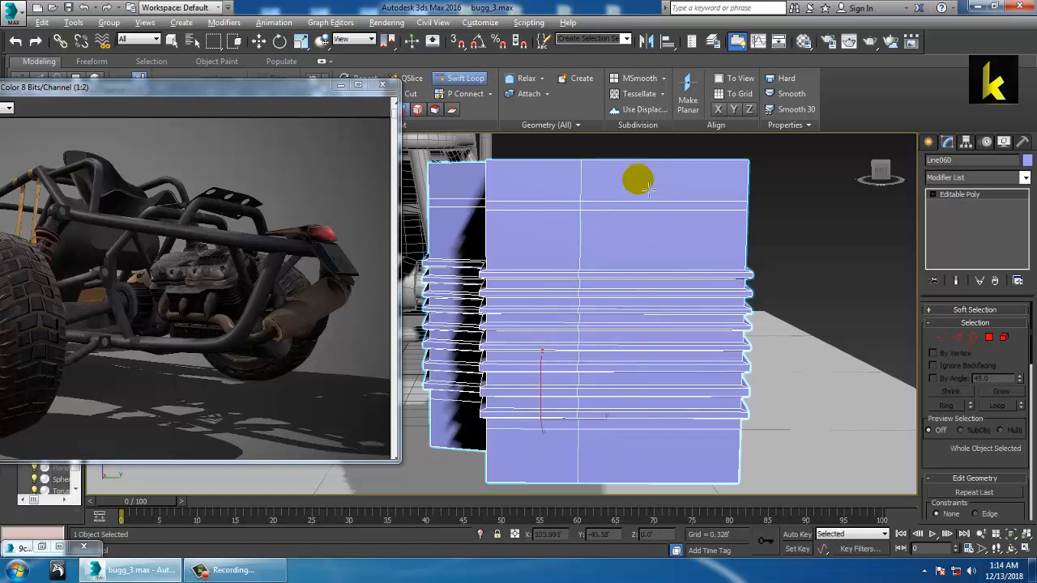
middle_click_drag(637, 178, 856, 261, "alt")
key("w")
scroll(644, 242, "down", 5)
scroll(631, 245, "up", 3)
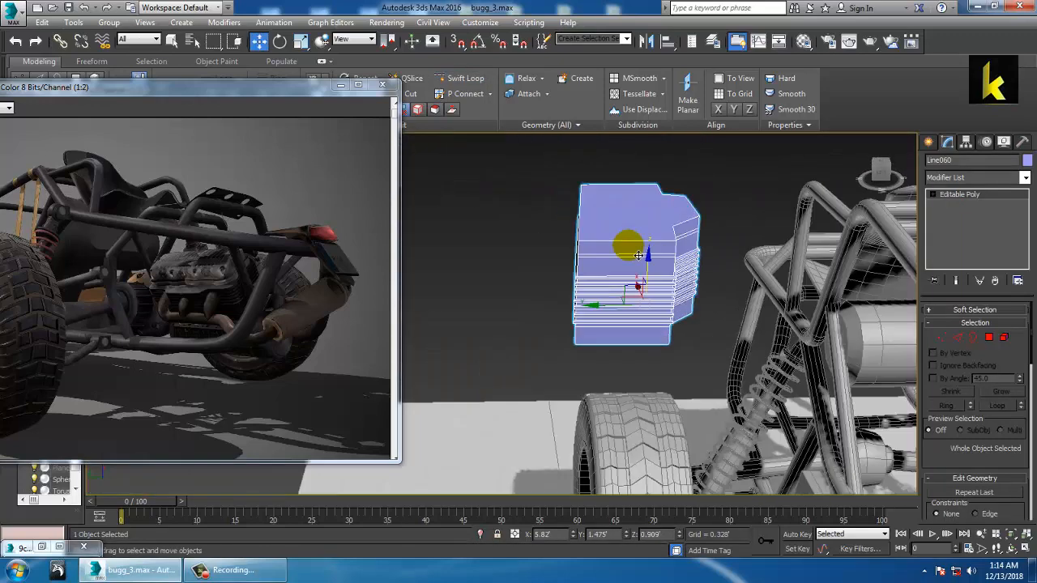
Add a vertical edge loop to the finned block with Swift Loop and cut across the top face to continue it.
left_click(459, 78)
key("w")
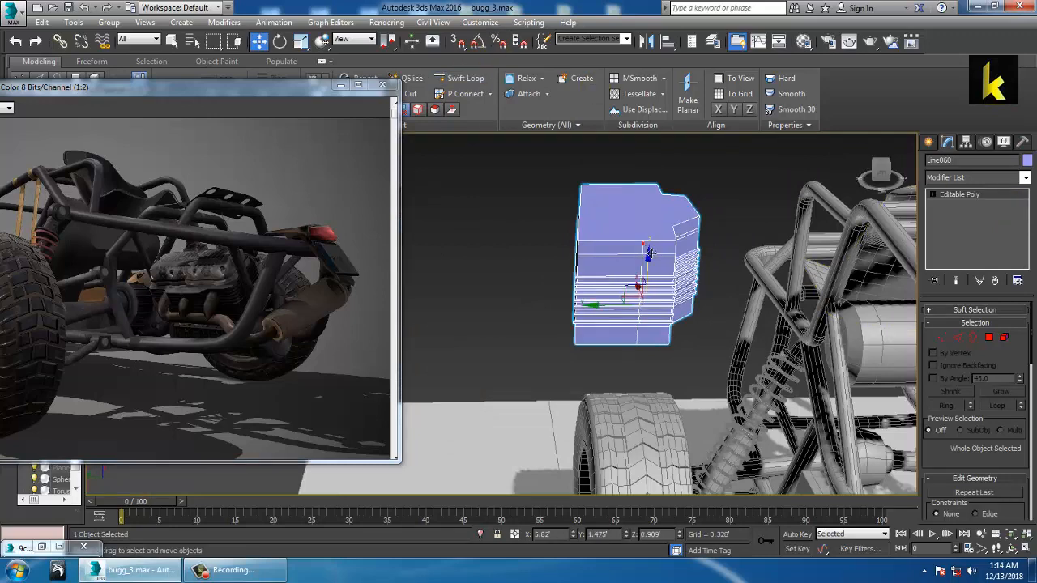
middle_click_drag(676, 261, 615, 282, "alt")
right_click(616, 285)
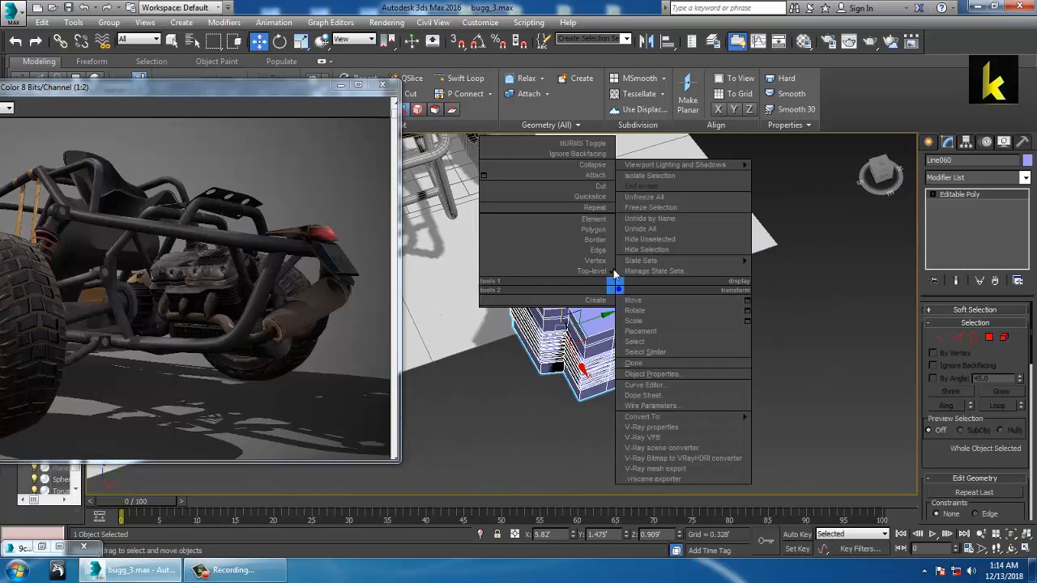
left_click(592, 192)
left_click(621, 332)
left_click(552, 188)
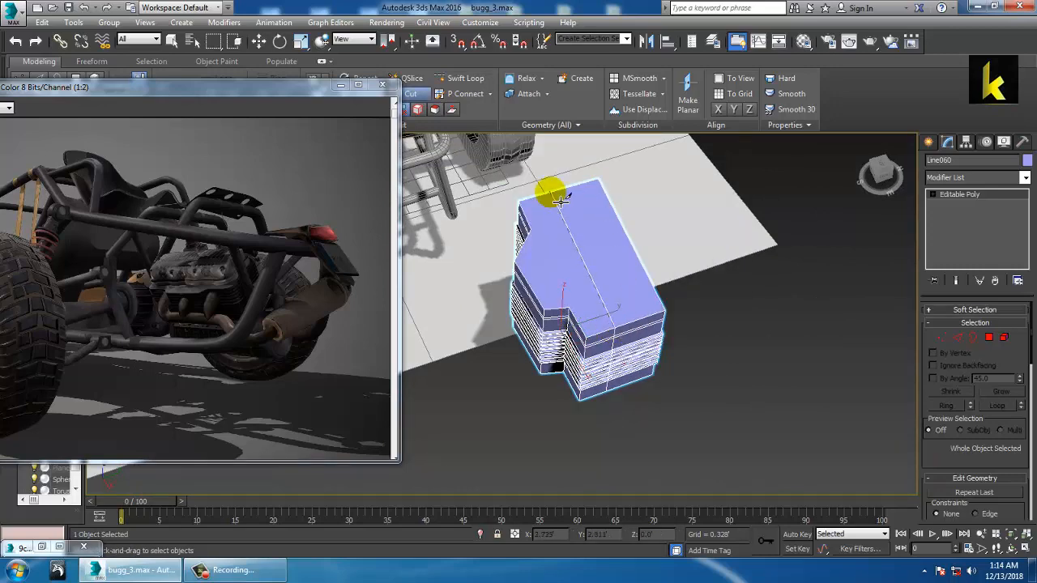
key("w")
Add a second vertical edge loop to the block's end face, nearer its outer side, with Swift Loop.
middle_click_drag(446, 257, 604, 263, "alt")
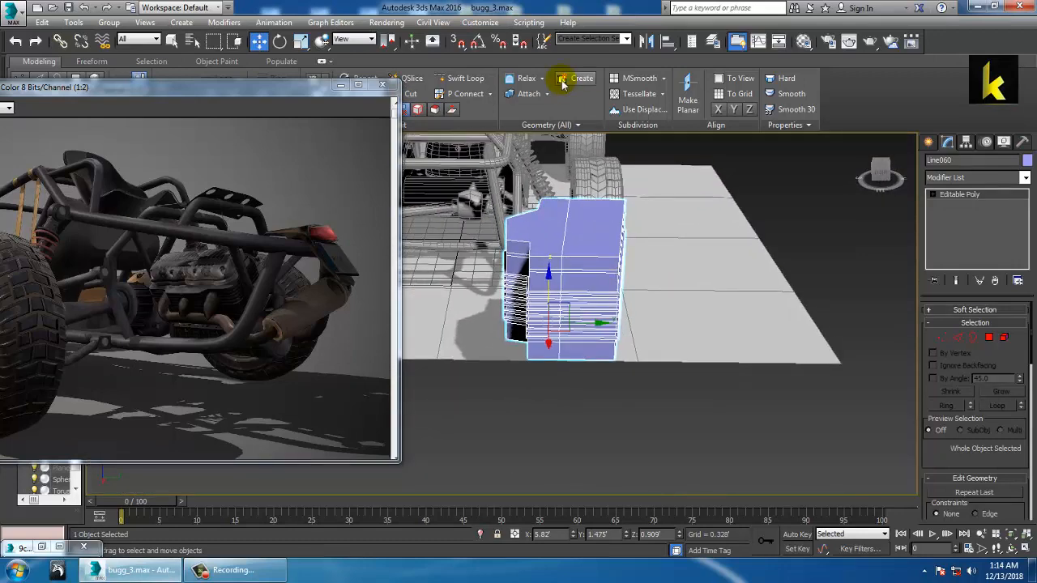
left_click(463, 77)
left_click(602, 260)
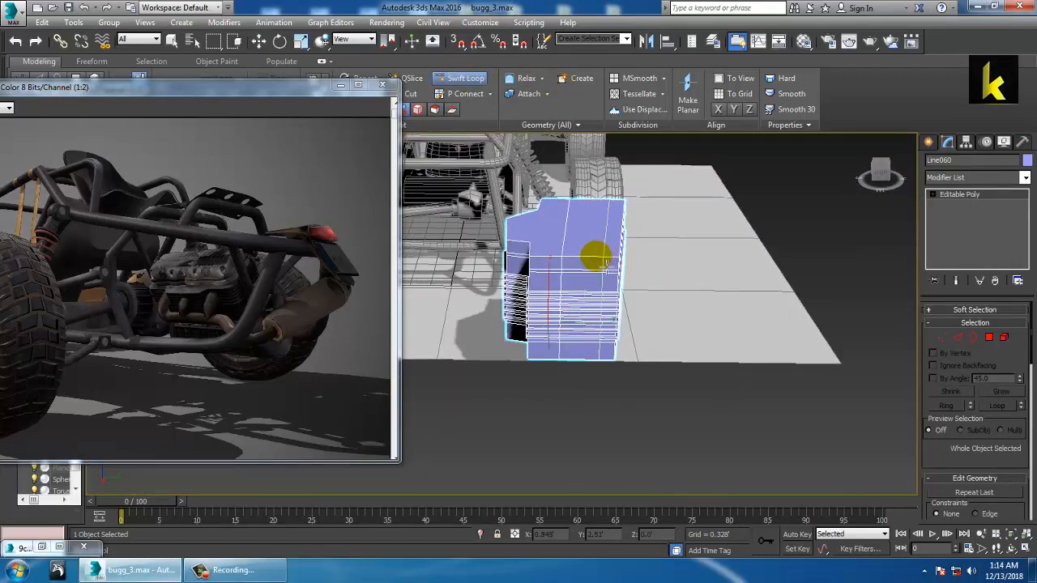
key("w")
Switch the block to vertex editing and examine its edge loops in the orthographic and perspective views.
middle_click_drag(653, 296, 700, 288, "alt")
left_click(958, 337)
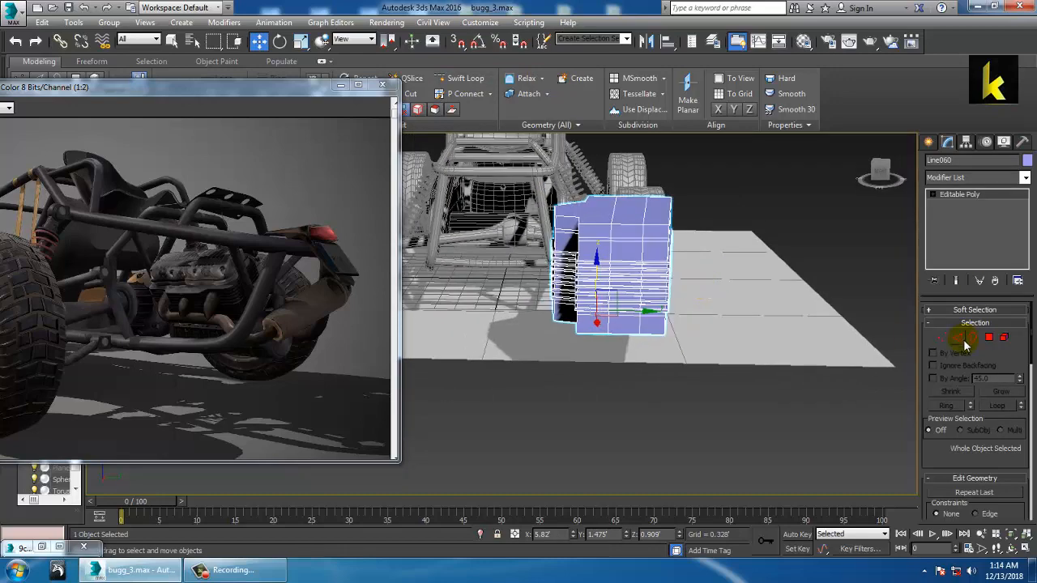
left_click(943, 337)
key("alt+w")
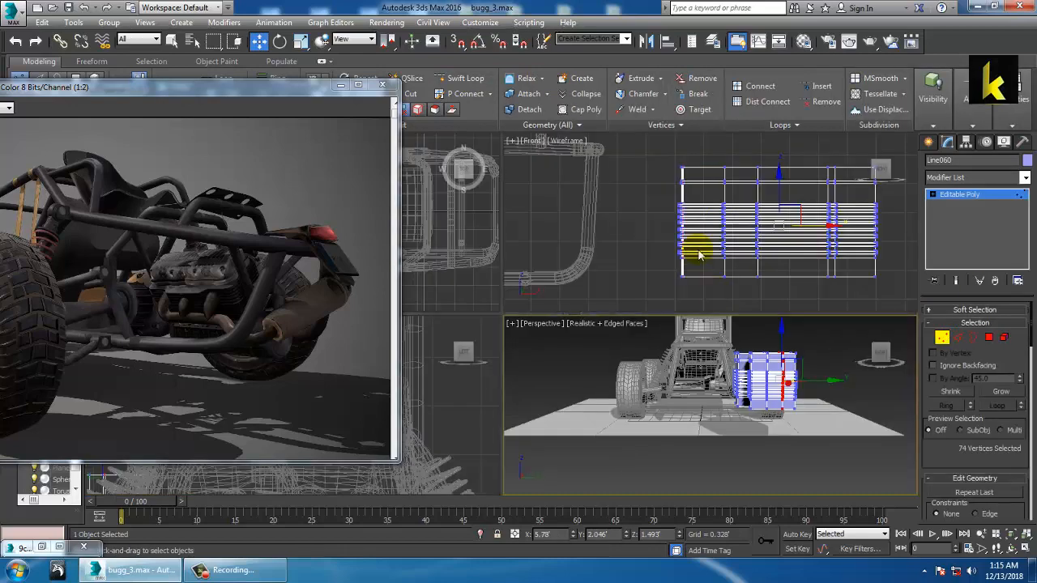
middle_click_drag(487, 401, 550, 351)
scroll(464, 396, "down", 4)
key("alt+w")
scroll(549, 348, "down", 6)
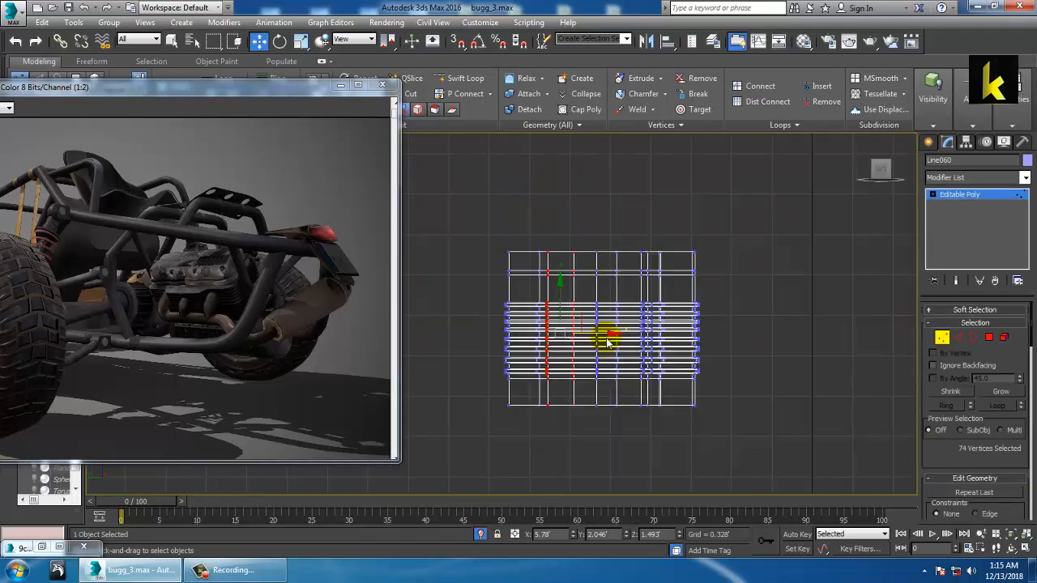
key("alt+w")
key("alt+w")
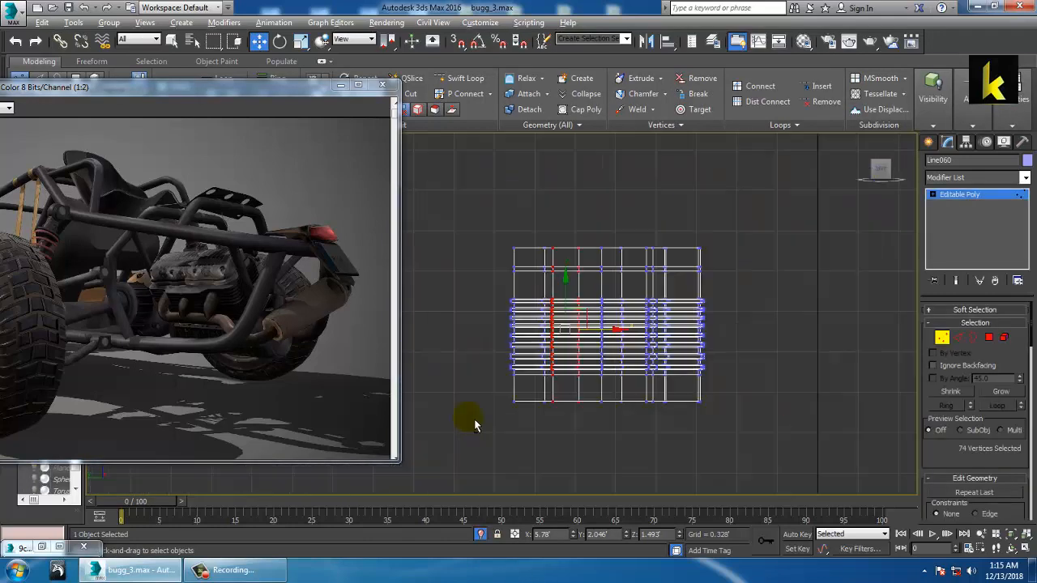
middle_click_drag(602, 385, 608, 394)
scroll(605, 390, "up", 3)
key("alt+w")
middle_click_drag(689, 417, 642, 407)
key("alt+w")
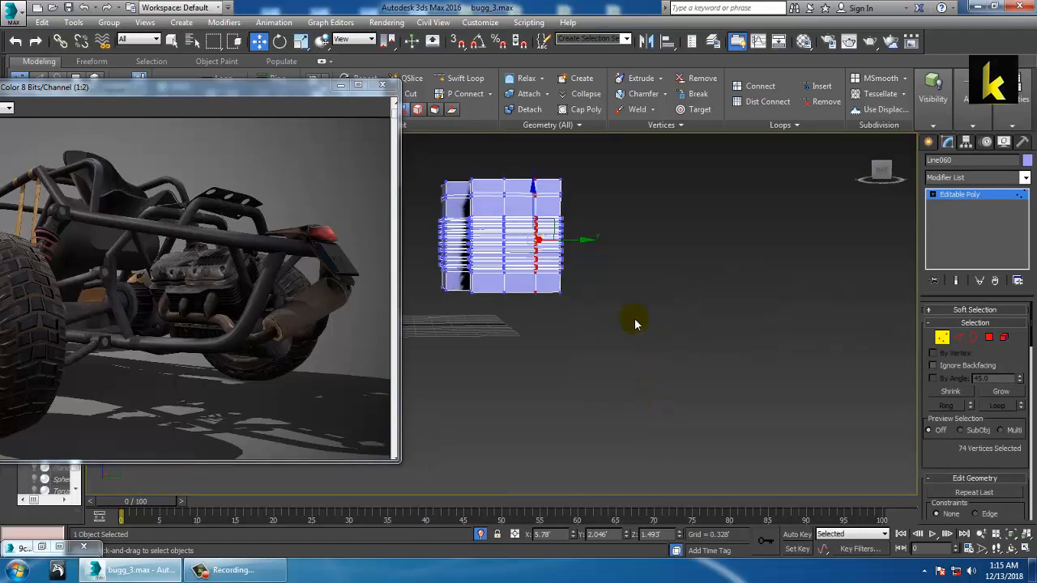
scroll(587, 337, "up", 4)
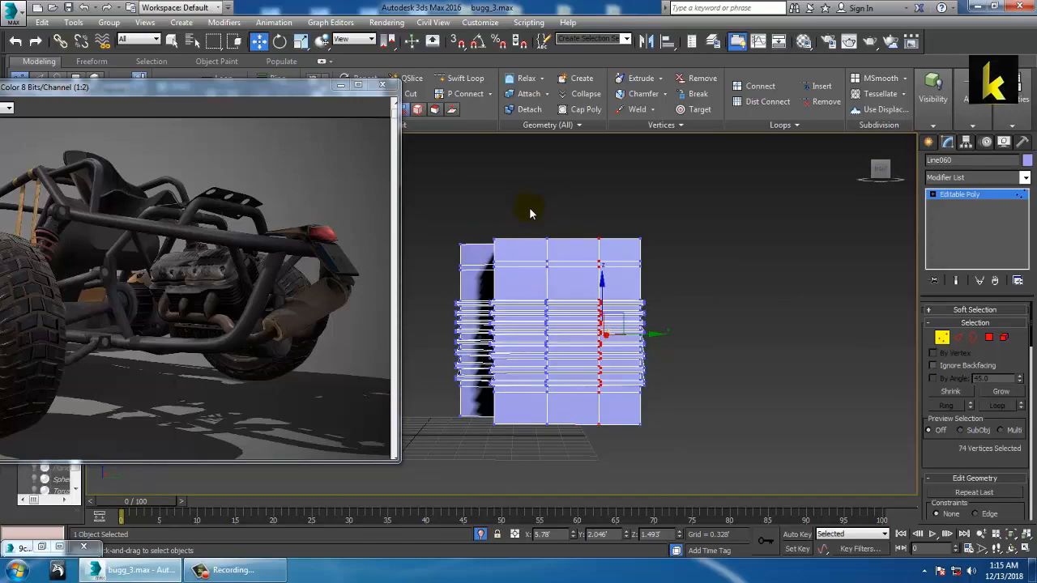
Select the vertices of both vertical edge loops and try to scale them along one axis.
left_click_drag(530, 253, 618, 361)
middle_click_drag(618, 362, 711, 458, "alt")
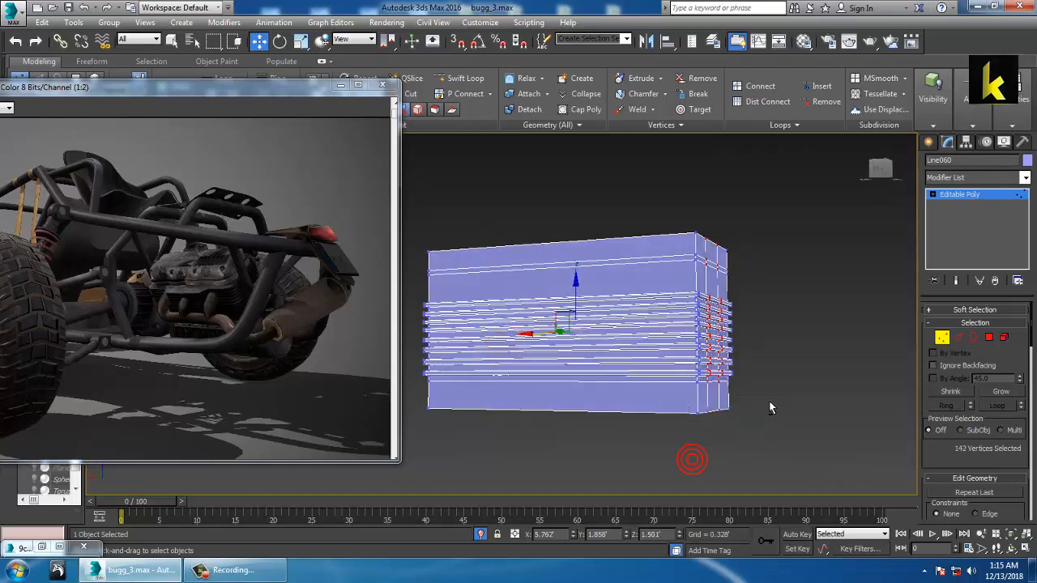
middle_click_drag(770, 407, 741, 424, "alt")
key("r")
left_click(546, 347)
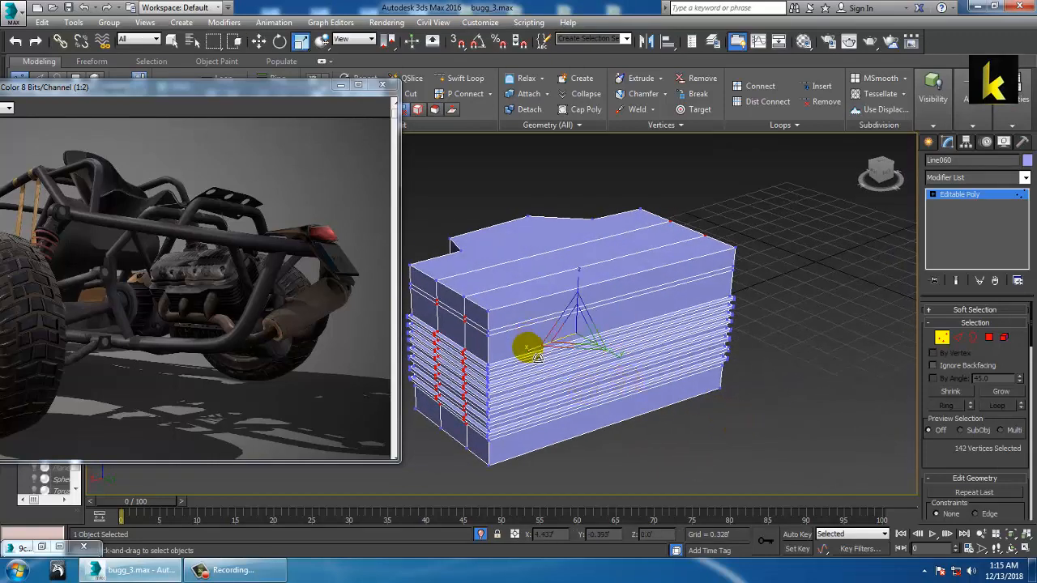
mouse_move(528, 347)
left_mouse_down()
mouse_move(546, 355)
mouse_move(530, 347)
left_mouse_up()
key("ctrl+z")
middle_click_drag(541, 357, 580, 266, "alt")
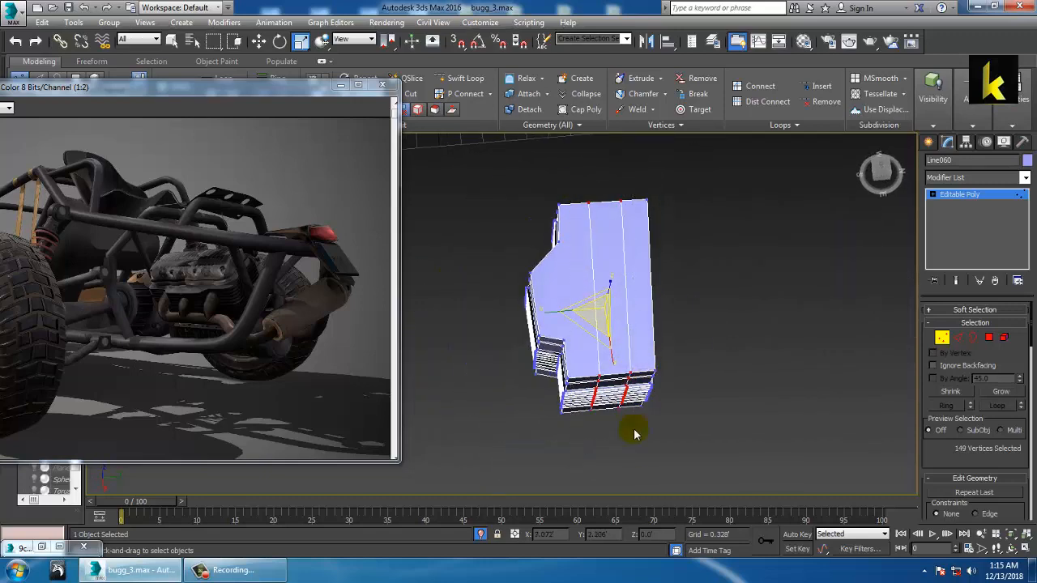
middle_click_drag(634, 435, 761, 305, "alt")
middle_click_drag(740, 274, 753, 213, "alt")
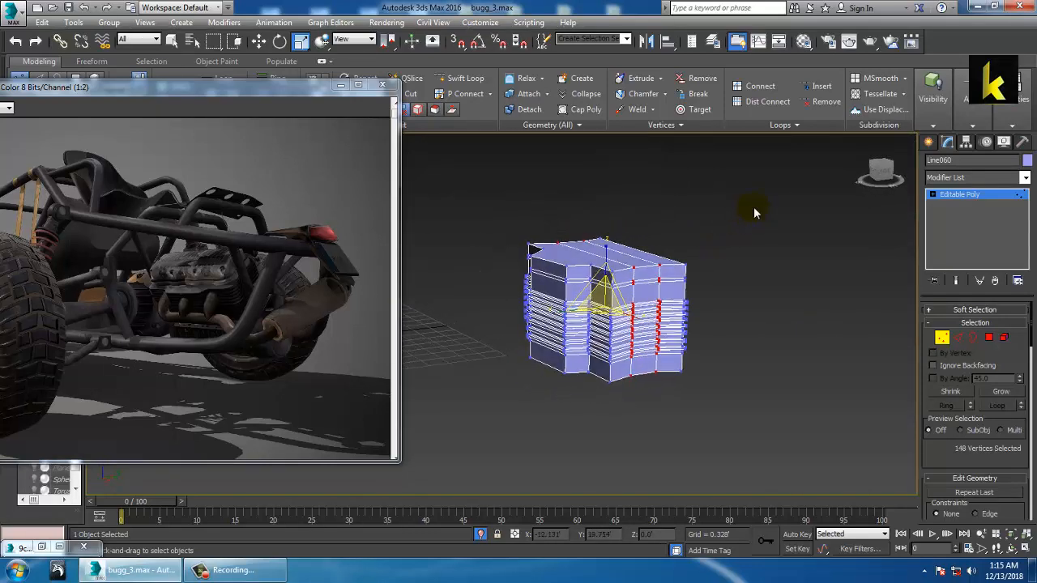
middle_click_drag(521, 293, 580, 347, "alt")
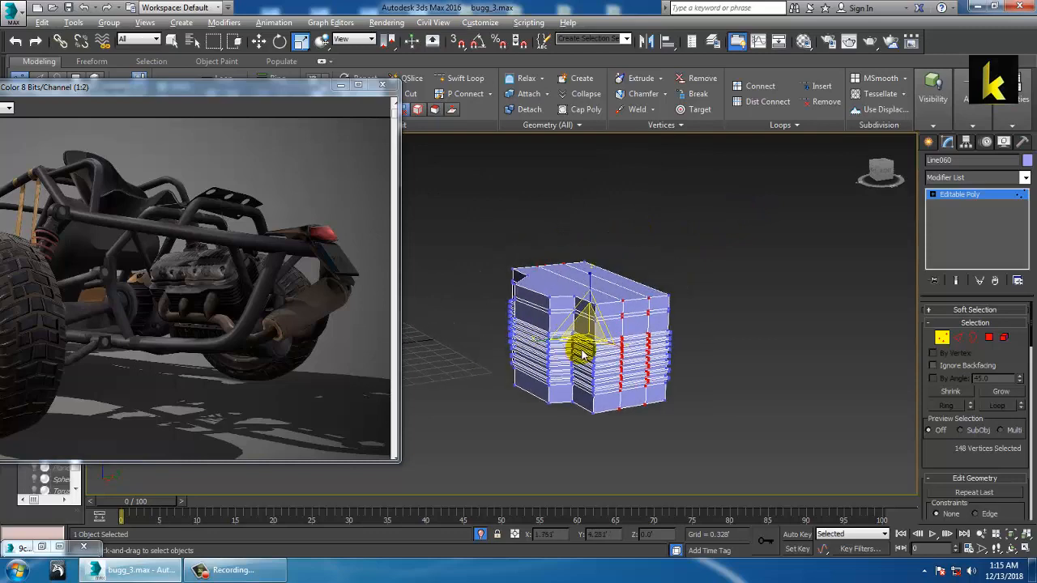
Select the ring of short edges in the narrow band below the block's top and convert it to a polygon selection.
scroll(602, 356, "up", 4)
key("w")
left_click(959, 337)
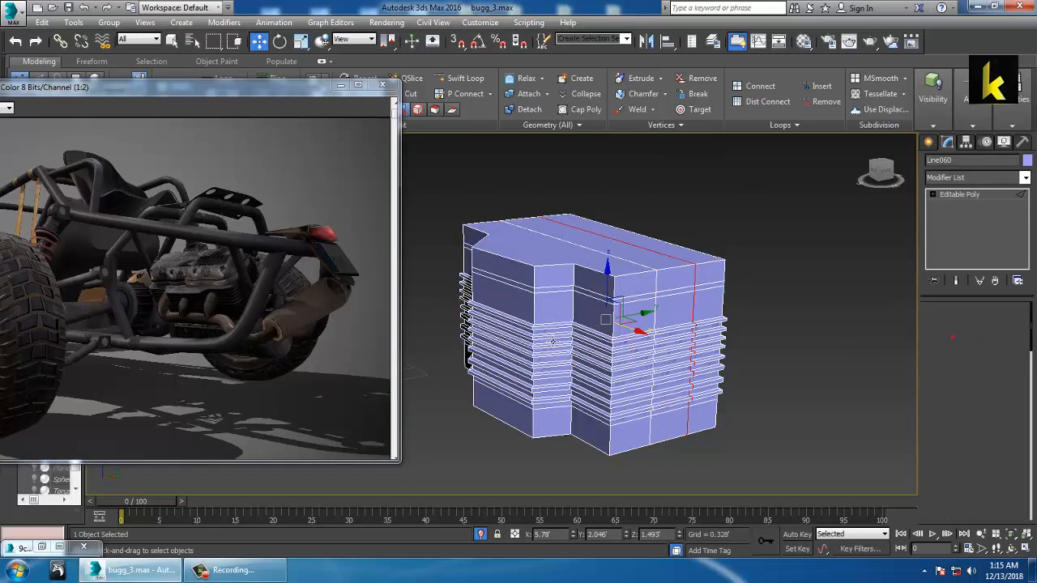
scroll(567, 328, "up", 3)
left_click(565, 287)
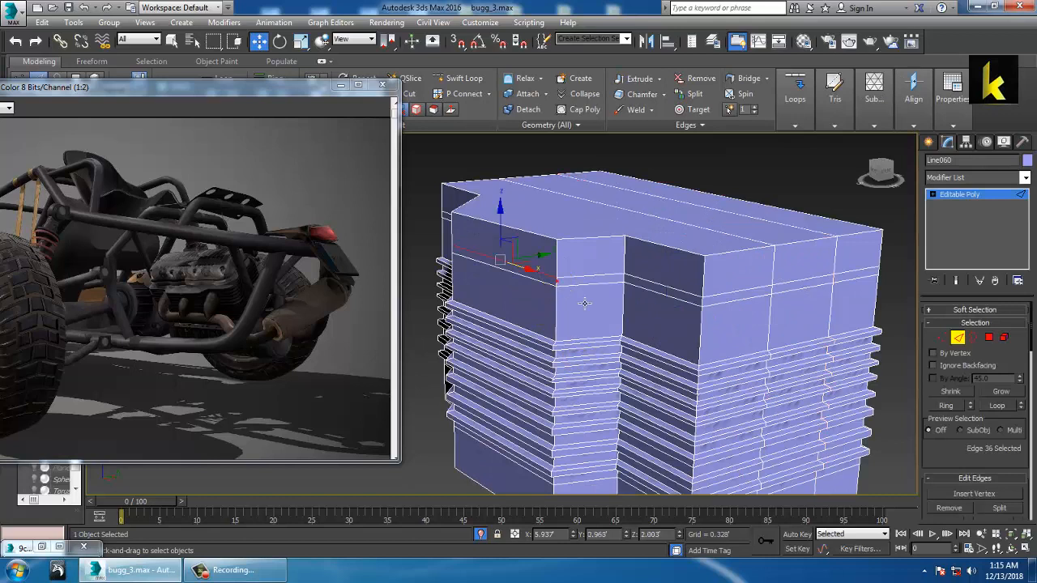
left_click(564, 290)
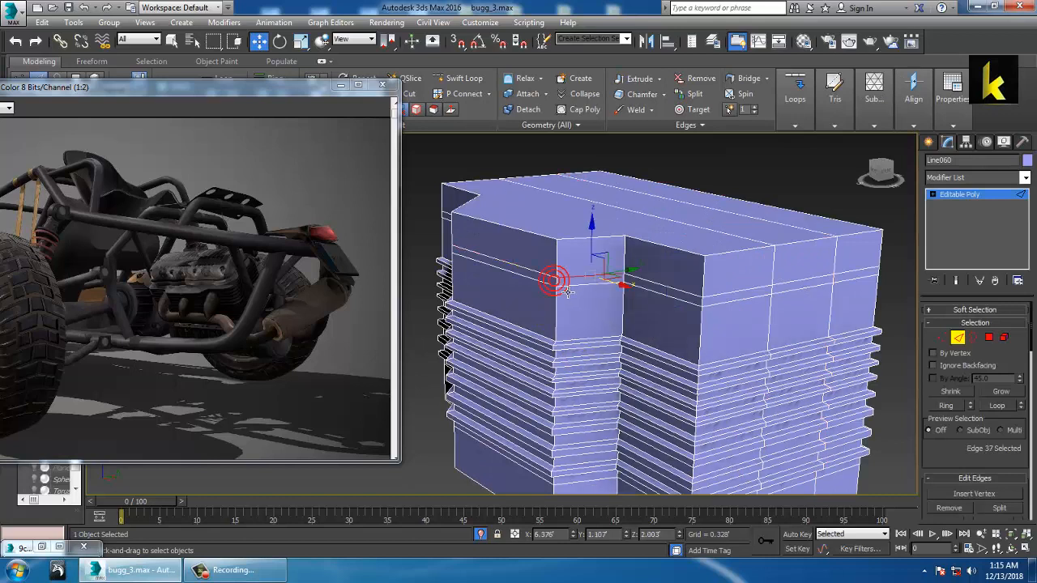
key("alt+r")
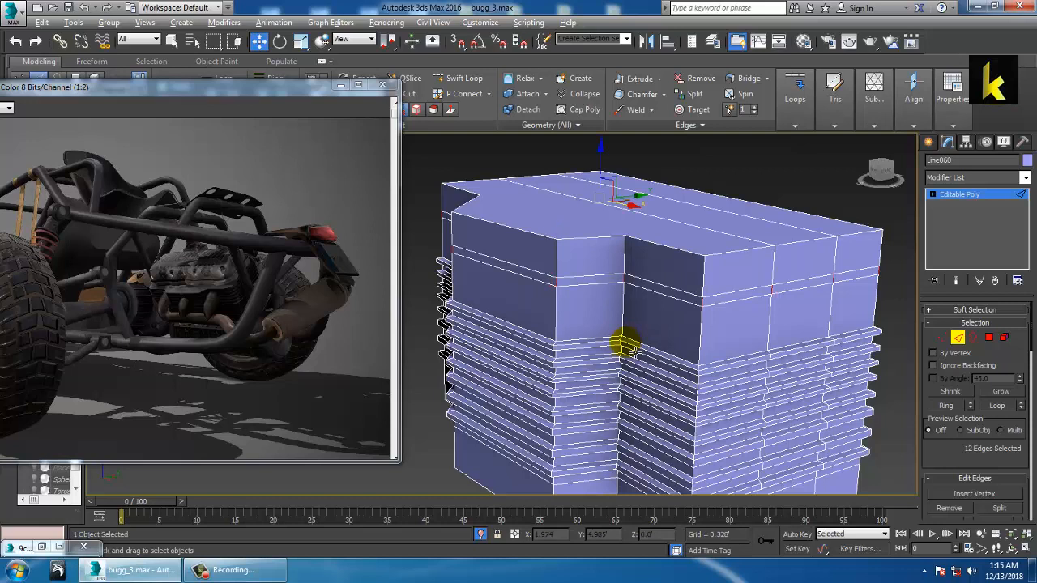
left_click(988, 338, "ctrl")
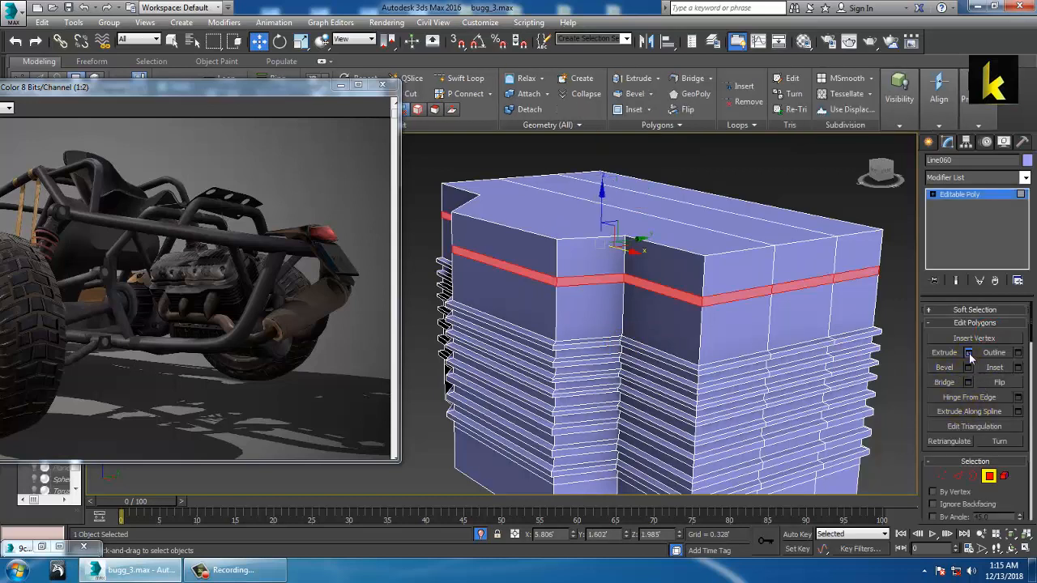
Extrude the narrow polygon band outward by Local Normal into a thin projecting rim, and leave polygon editing.
left_click(969, 353)
left_click(516, 321)
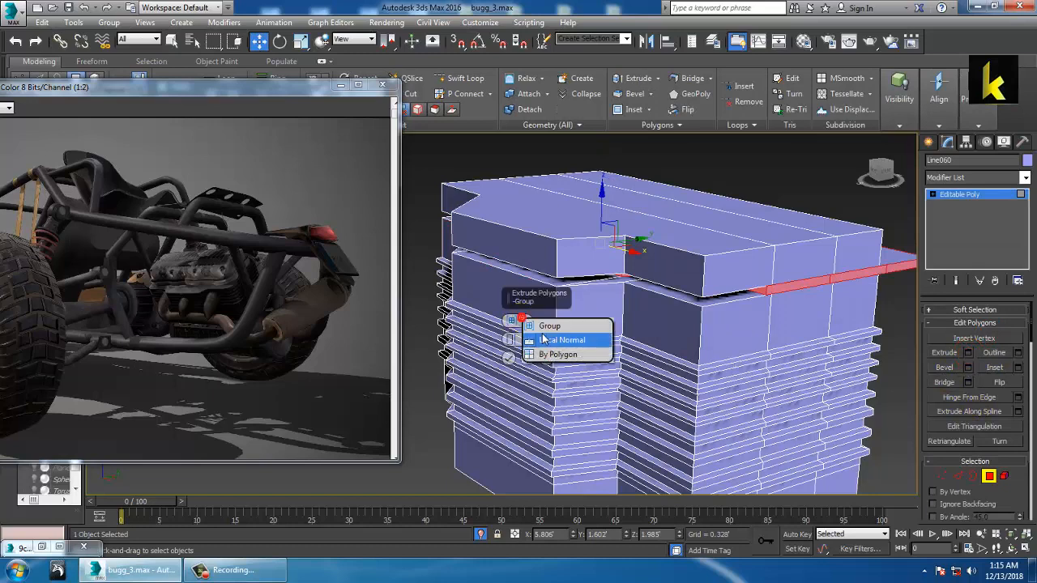
left_click(555, 346)
left_click_drag(513, 349, 534, 380)
left_click(509, 359)
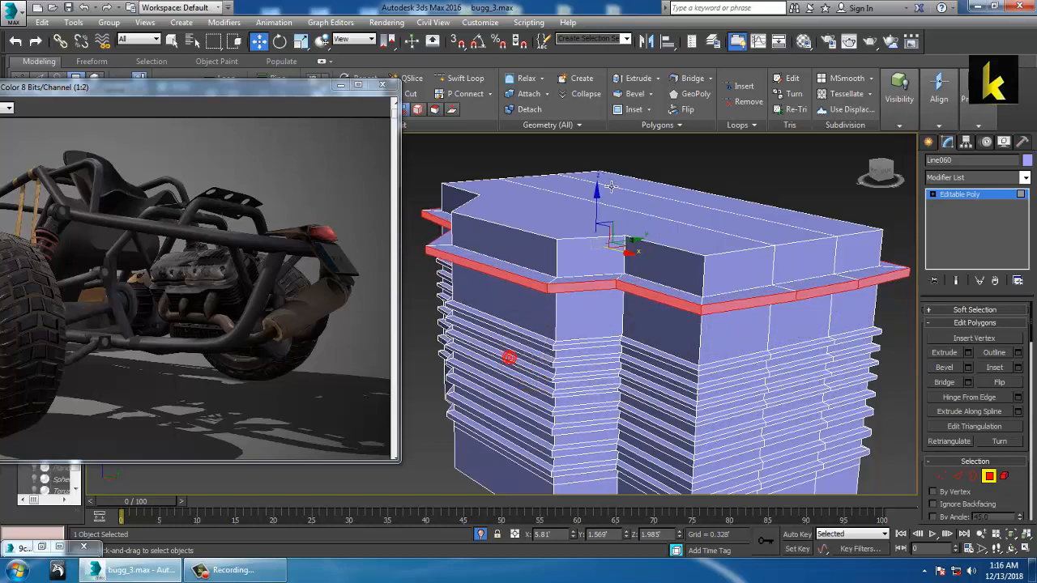
key("r")
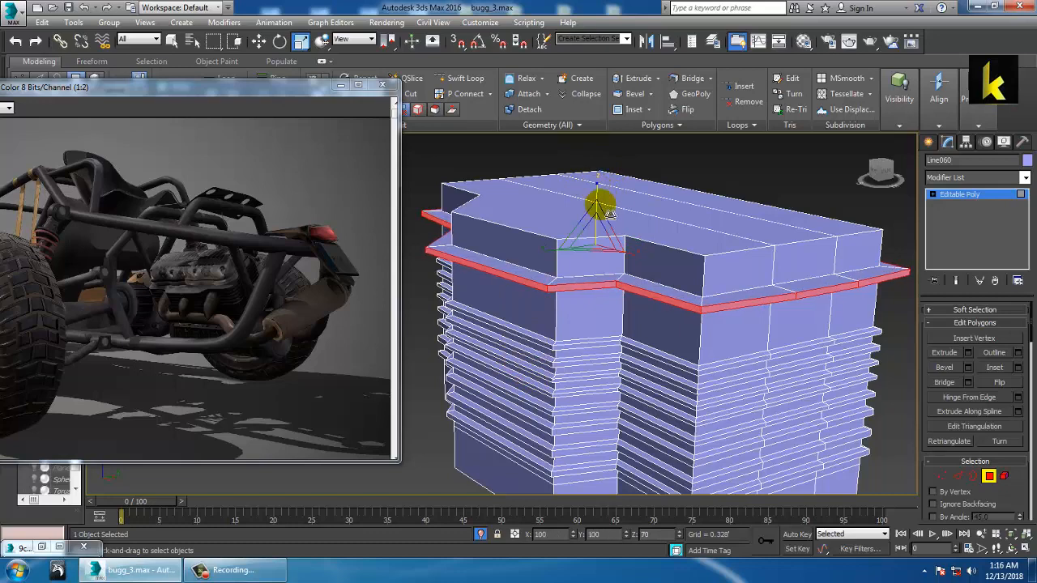
key("w")
scroll(643, 296, "down", 5)
scroll(631, 302, "up", 5)
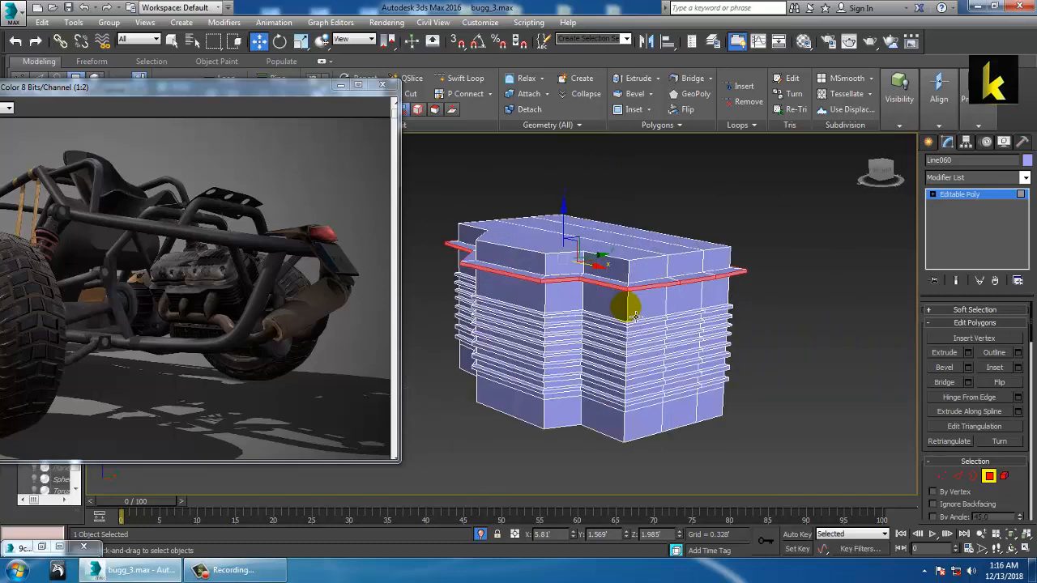
left_click(976, 202)
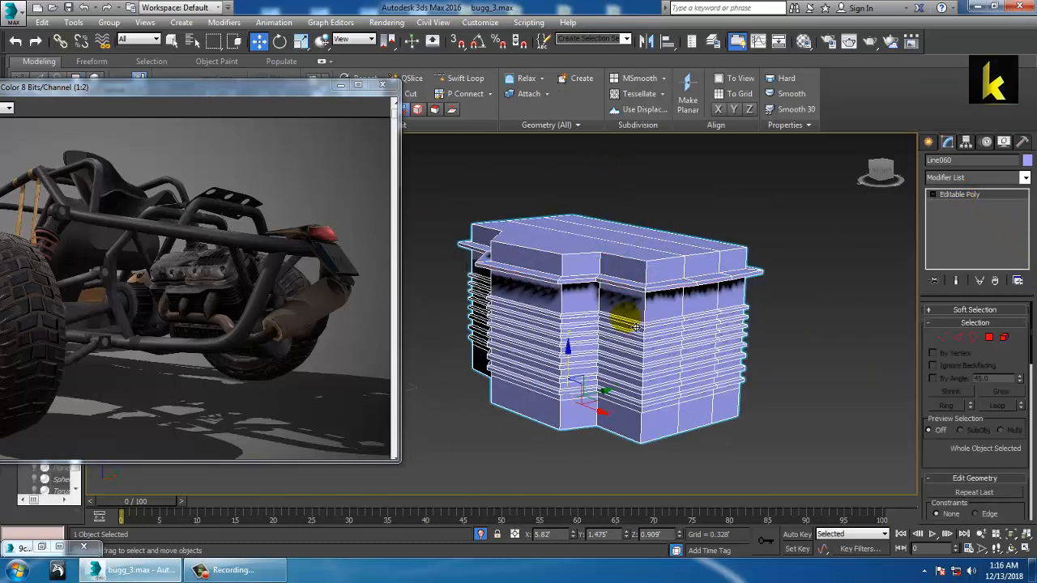
Select only the edges around the block's bottom outline, using a window selection in the Front view.
middle_click_drag(625, 318, 694, 345, "alt")
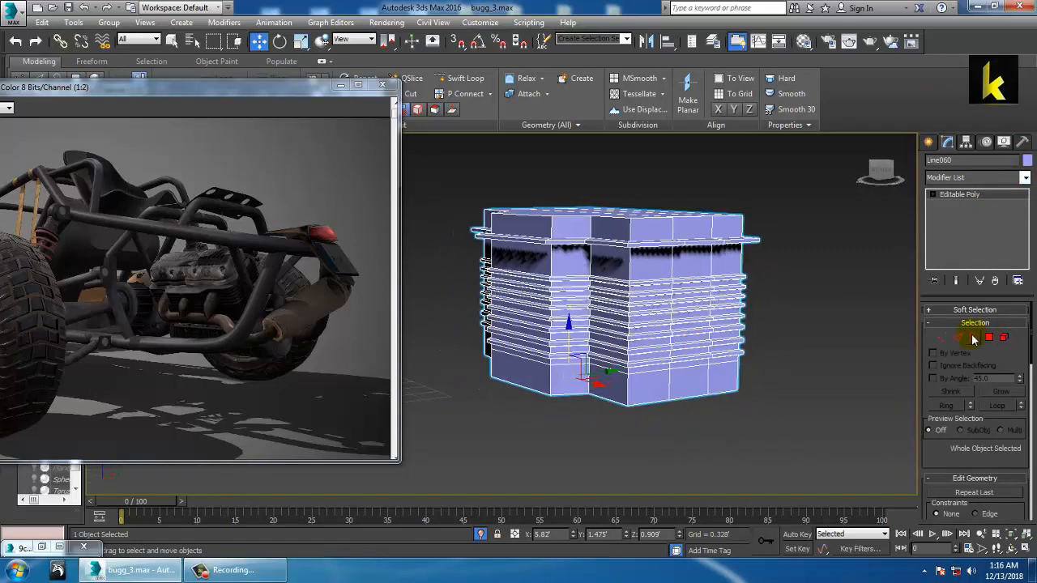
left_click(959, 337)
left_click(657, 411)
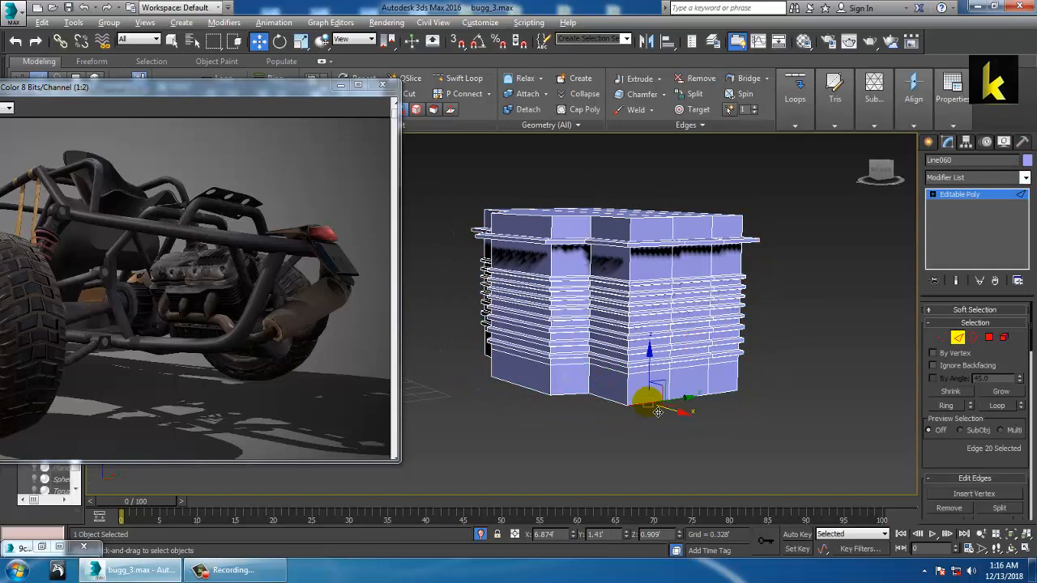
key("alt+w")
middle_click_drag(697, 235, 651, 216)
key("alt+w")
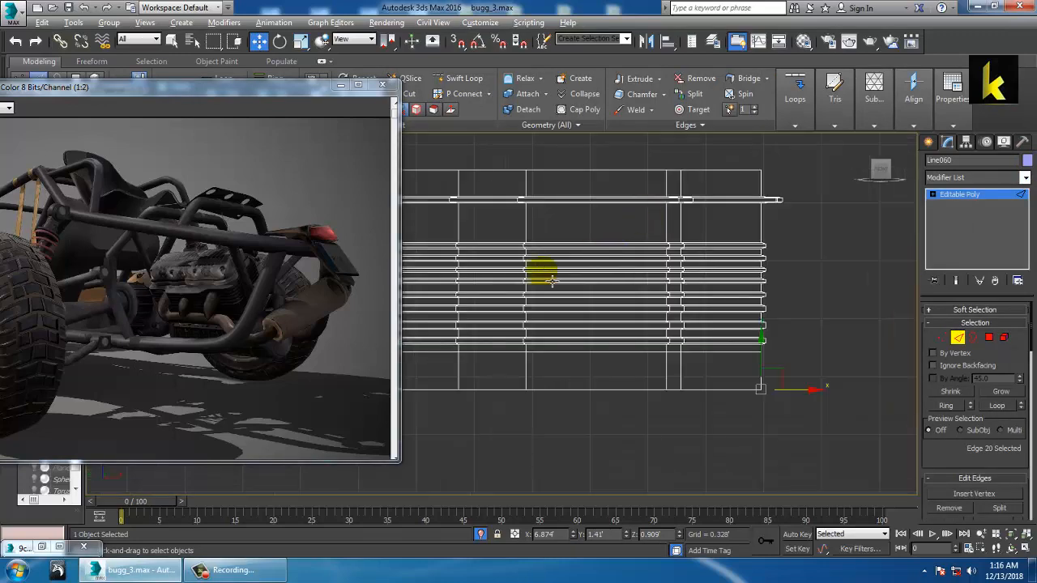
middle_click_drag(650, 355, 731, 332)
scroll(672, 351, "down", 3)
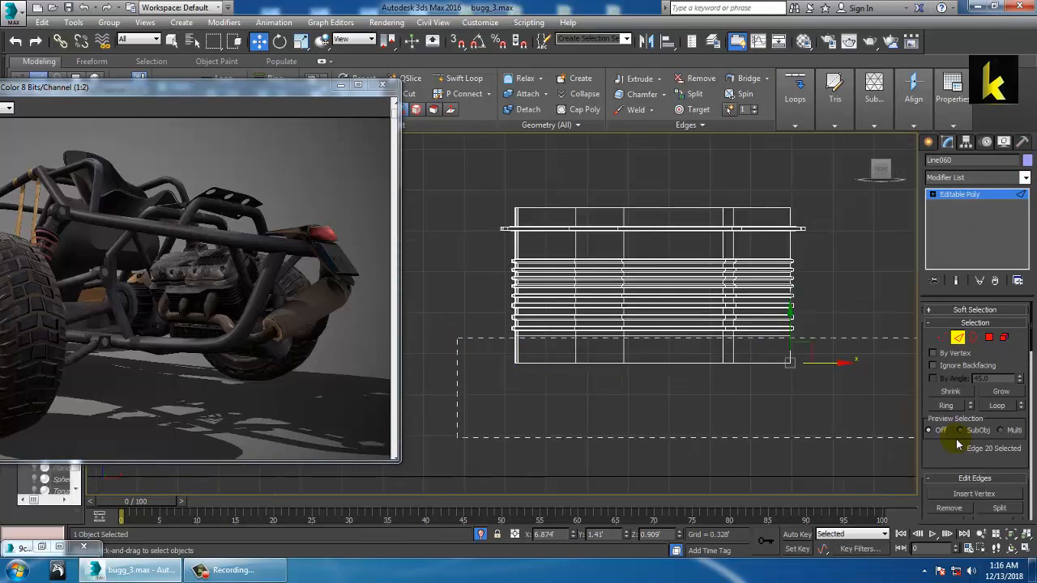
left_click_drag(957, 445, 957, 445)
left_click_drag(973, 359, 972, 358, "alt")
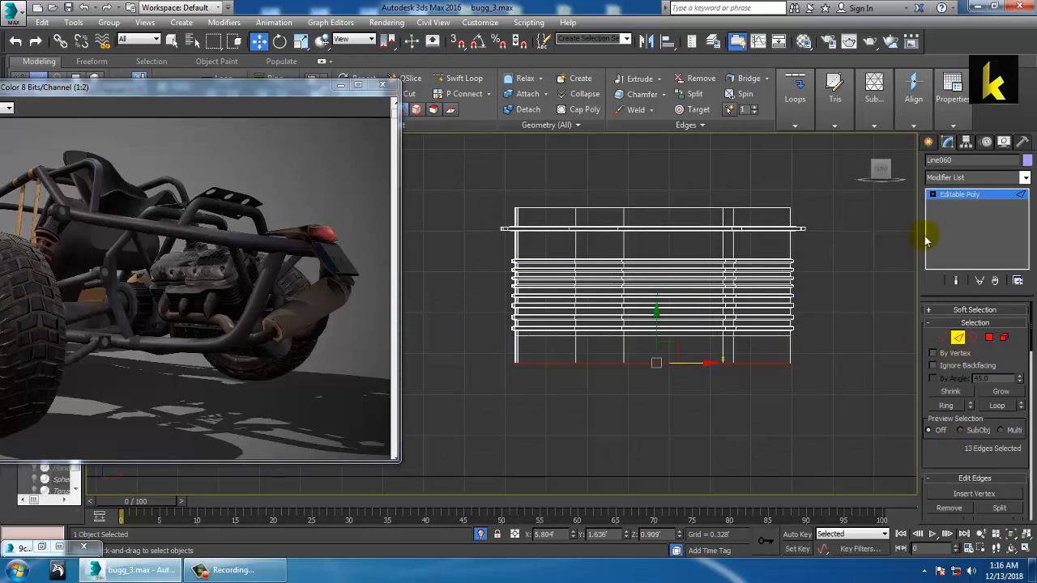
Chamfer the selected bottom edges by about 0.069' and return to the perspective view.
scroll(943, 482, "down", 5)
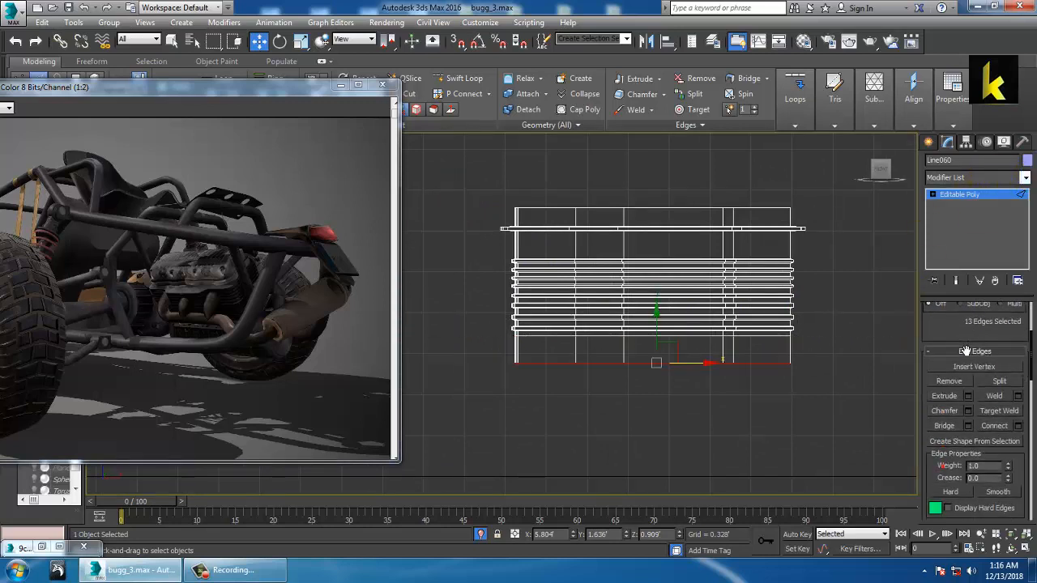
left_click(968, 401)
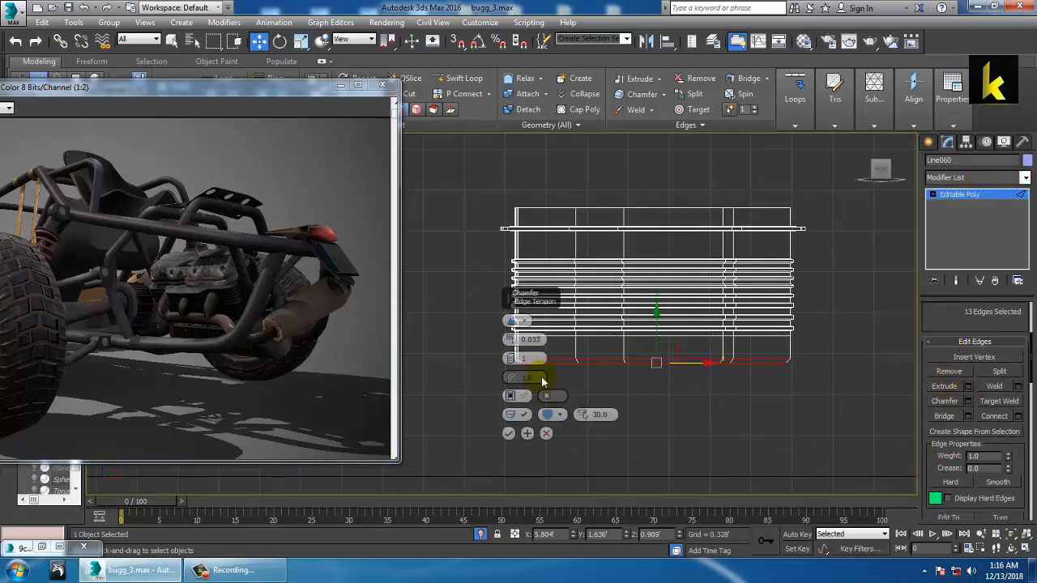
left_click_drag(512, 341, 517, 339)
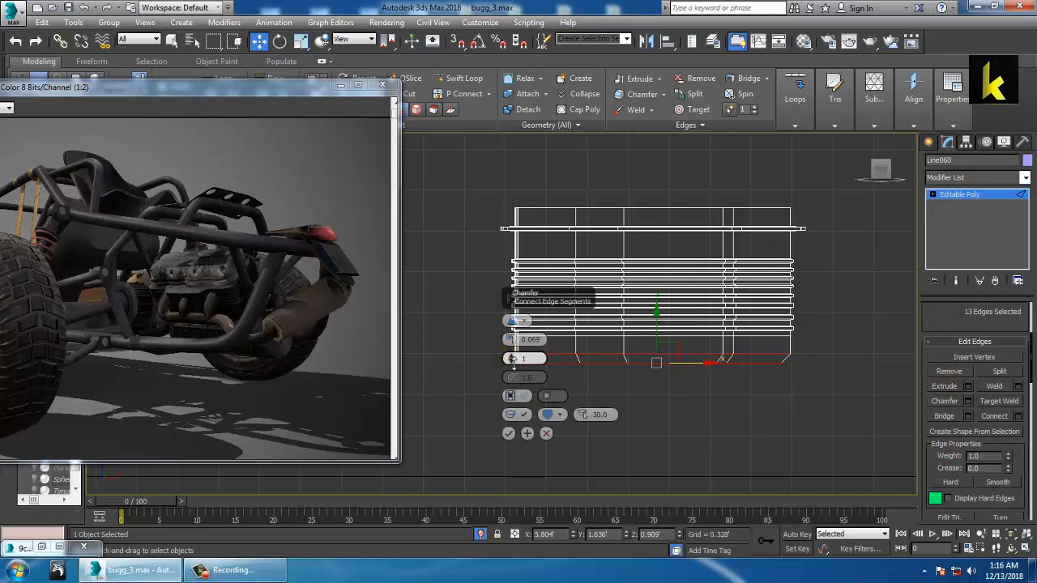
left_click(509, 433)
key("alt+w")
key("alt+w")
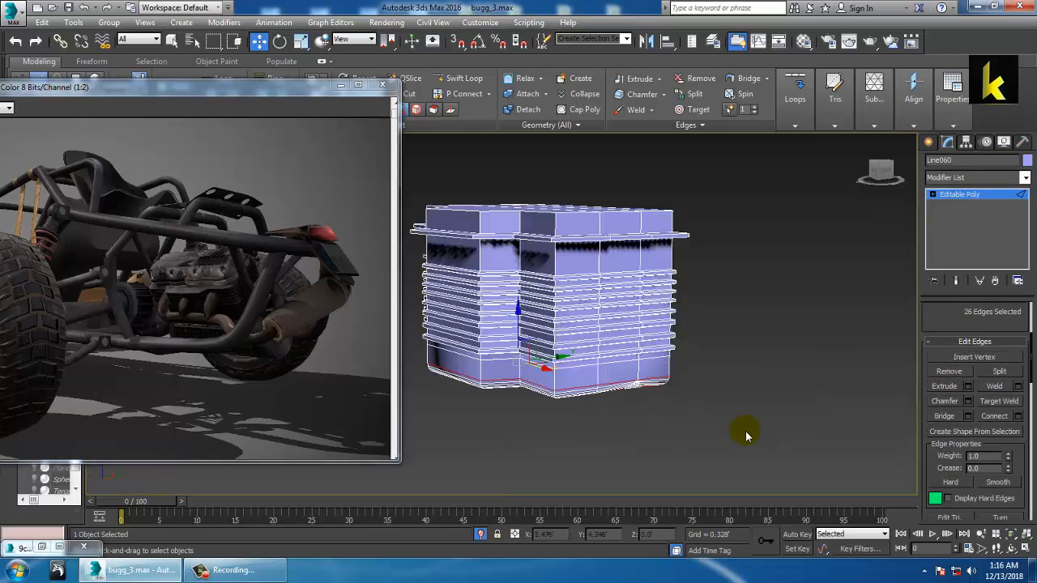
Select only the edges around the block's top outline from the Front view, excluding the two lines across the top face.
mouse_move(780, 408)
middle_mouse_down("alt")
mouse_move(778, 393)
mouse_move(770, 413)
mouse_move(771, 394)
middle_mouse_up("alt")
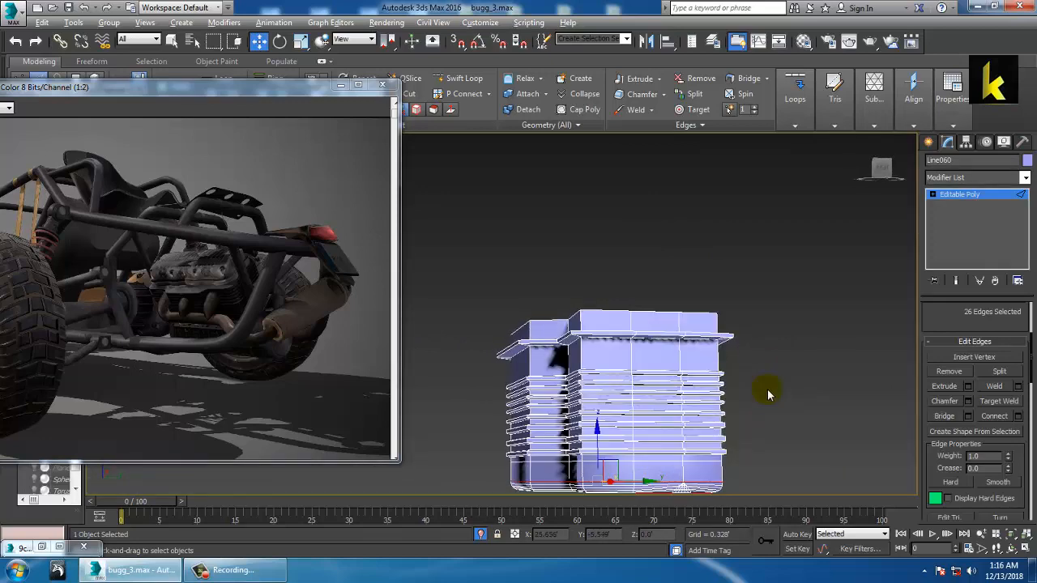
key("alt+w")
key("alt+w")
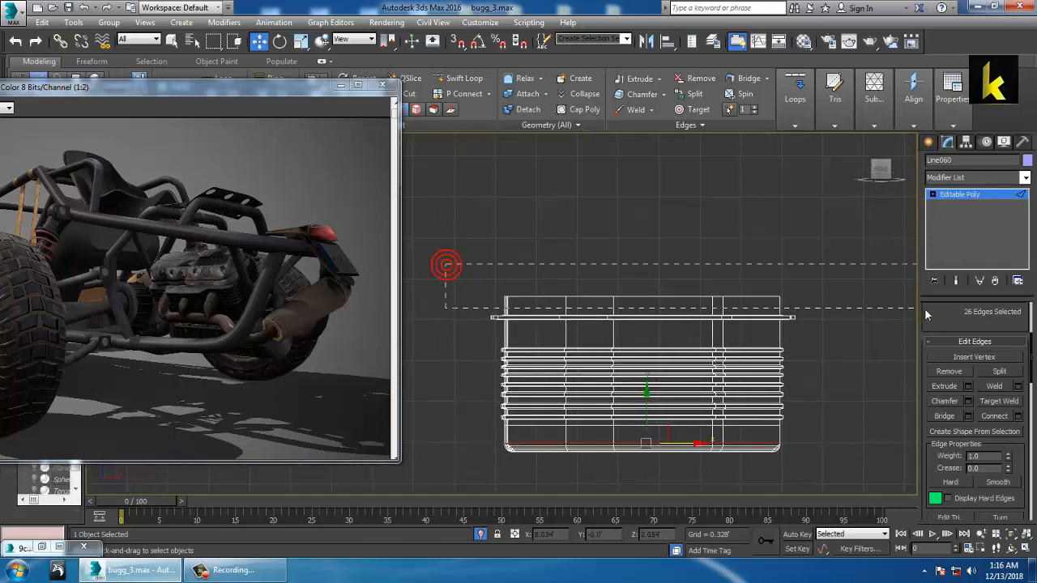
left_click(517, 326)
key("alt+w")
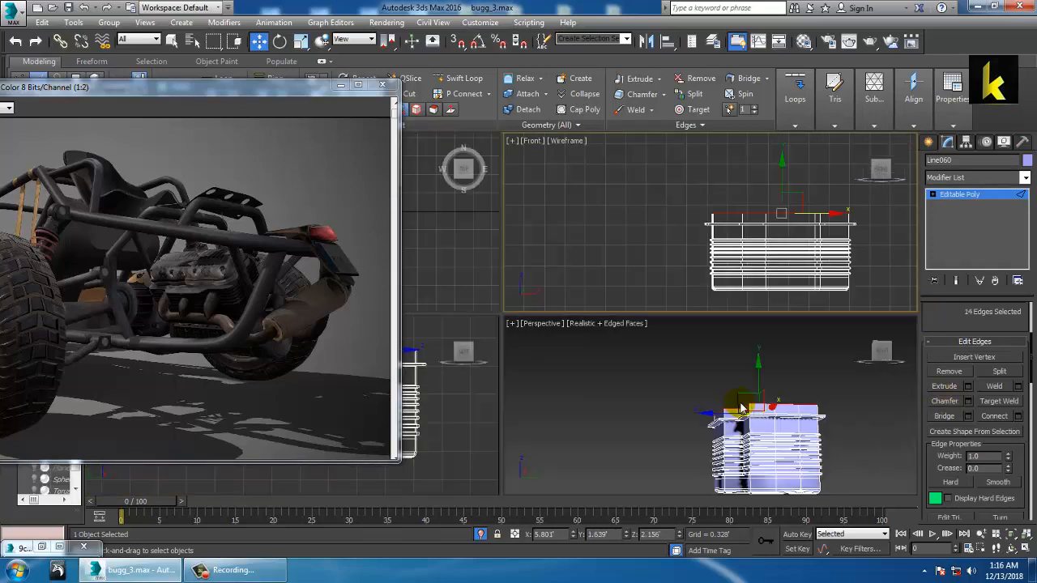
middle_click_drag(769, 396, 771, 401, "alt")
key("alt+w")
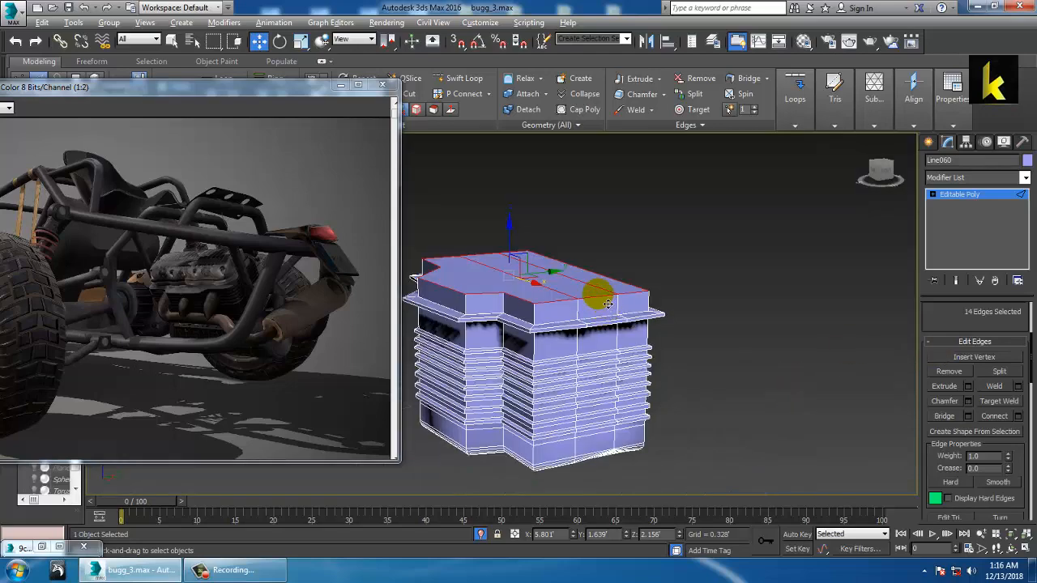
middle_click_drag(598, 294, 584, 290, "alt")
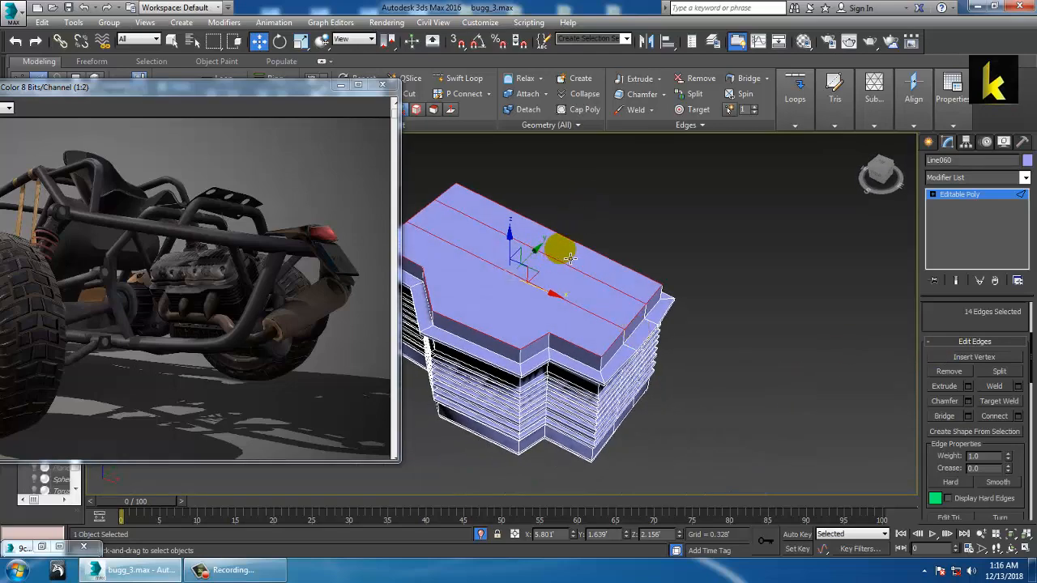
left_click_drag(537, 303, 528, 301, "alt")
middle_click_drag(653, 312, 617, 296, "alt")
Chamfer the block's top outline edges by about 0.069' and leave edge editing.
left_click(968, 402)
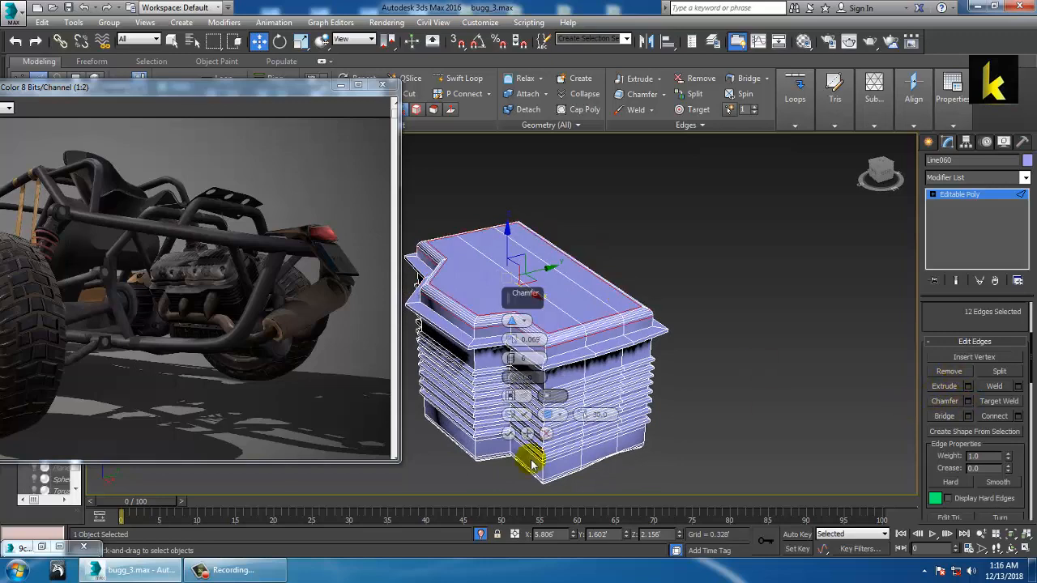
left_click(509, 434)
left_click(749, 339)
middle_click_drag(749, 339, 723, 350, "alt")
left_click(970, 194)
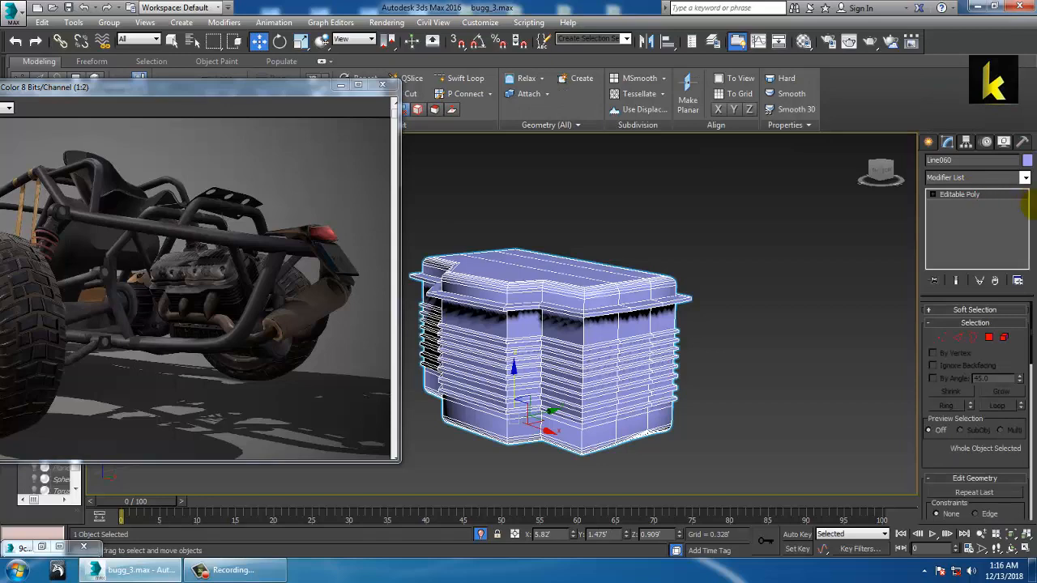
Apply a TurboSmooth modifier to the block and hide its wireframe edges to check the shading.
left_click(1025, 178)
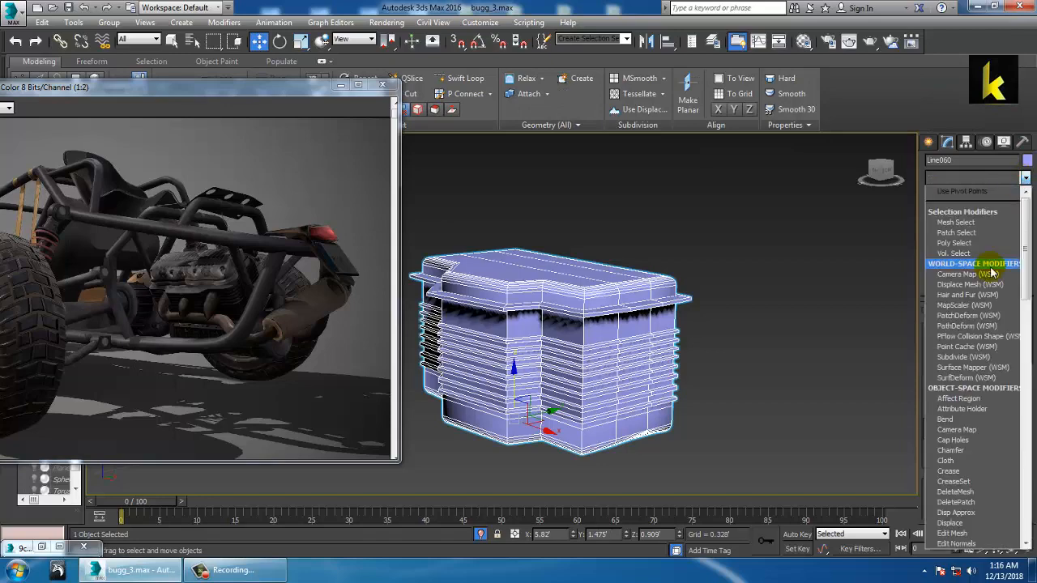
scroll(993, 273, "down", 10)
left_click(978, 357)
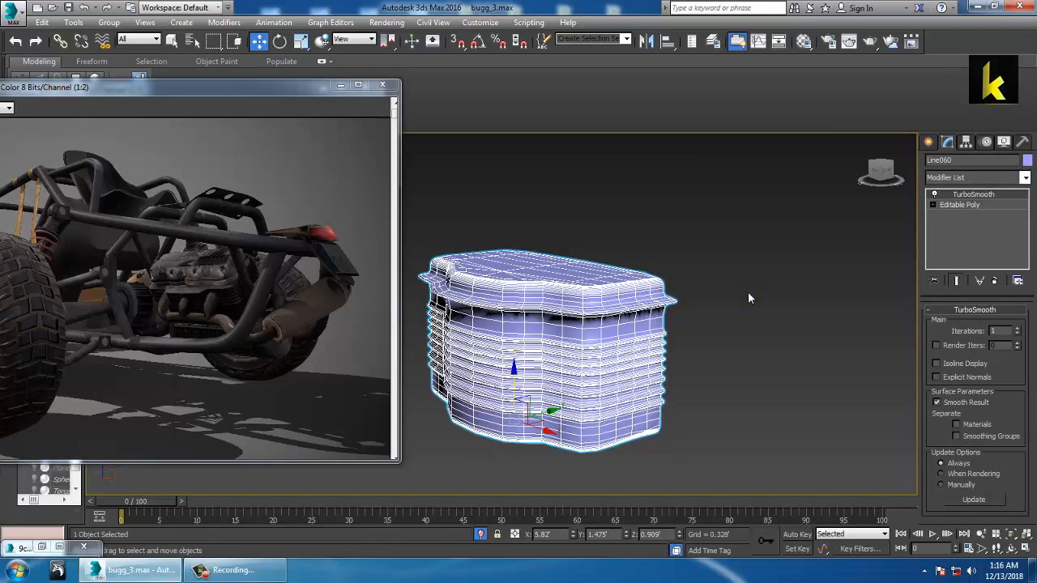
left_click(747, 292)
middle_click_drag(750, 295, 781, 333, "alt")
key("F4")
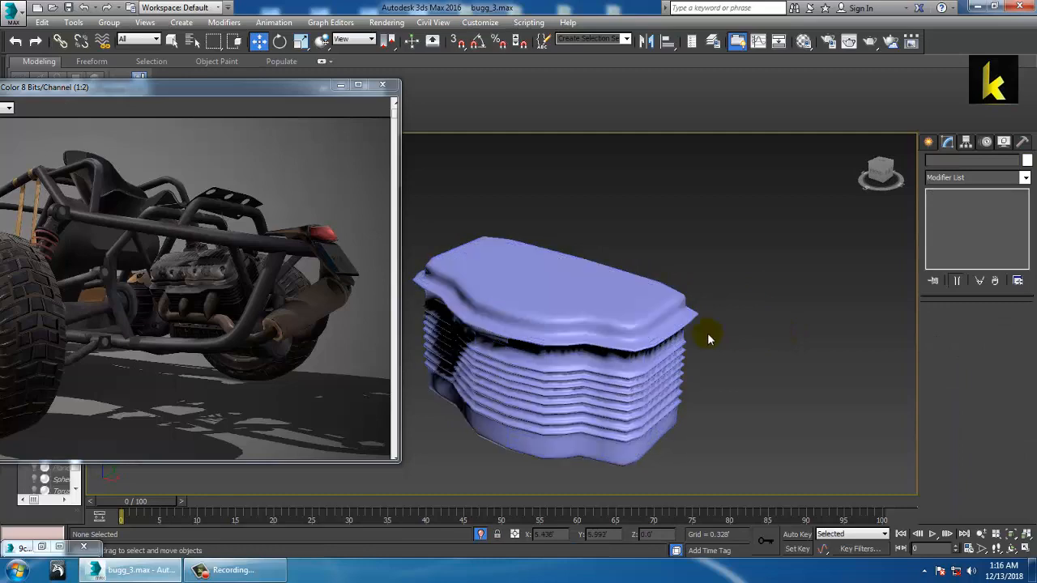
Turn off the block's TurboSmooth effect in the modifier stack and show its edges again around the top rim.
left_click(620, 331)
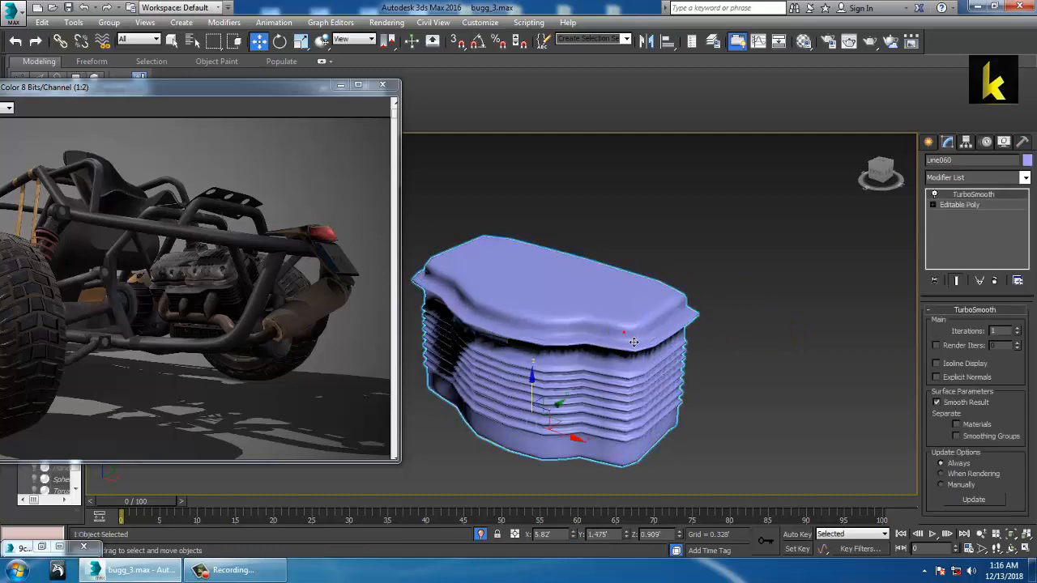
left_click(662, 313)
left_click(935, 195)
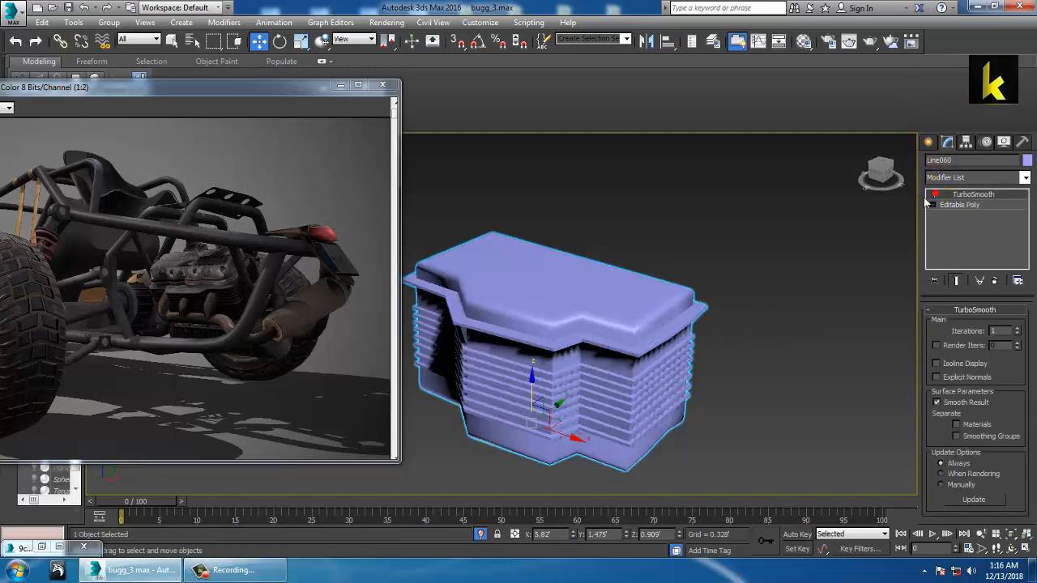
left_click(935, 194)
mouse_move(682, 302)
middle_mouse_down("alt")
mouse_move(695, 287)
mouse_move(646, 317)
mouse_move(646, 300)
mouse_move(688, 328)
mouse_move(697, 316)
mouse_move(728, 334)
mouse_move(739, 318)
mouse_move(679, 321)
mouse_move(707, 310)
mouse_move(701, 299)
mouse_move(730, 325)
mouse_move(729, 307)
mouse_move(749, 311)
middle_mouse_up("alt")
left_click(652, 306)
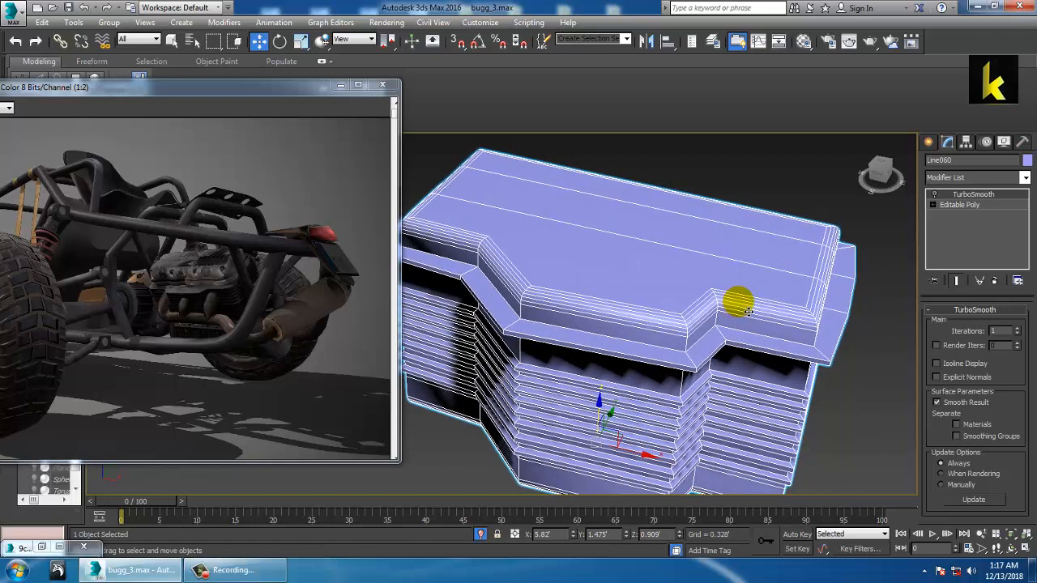
scroll(743, 314, "up", 4)
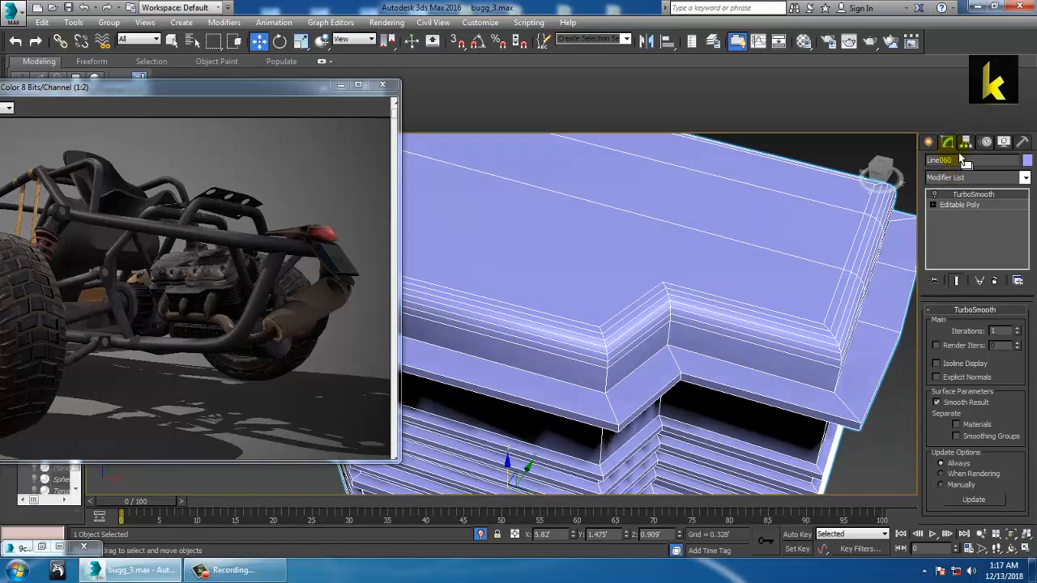
Create a small flat cylinder beside the block's base, about 0.109' in radius and 0.052' high, and frame it.
left_click(930, 142)
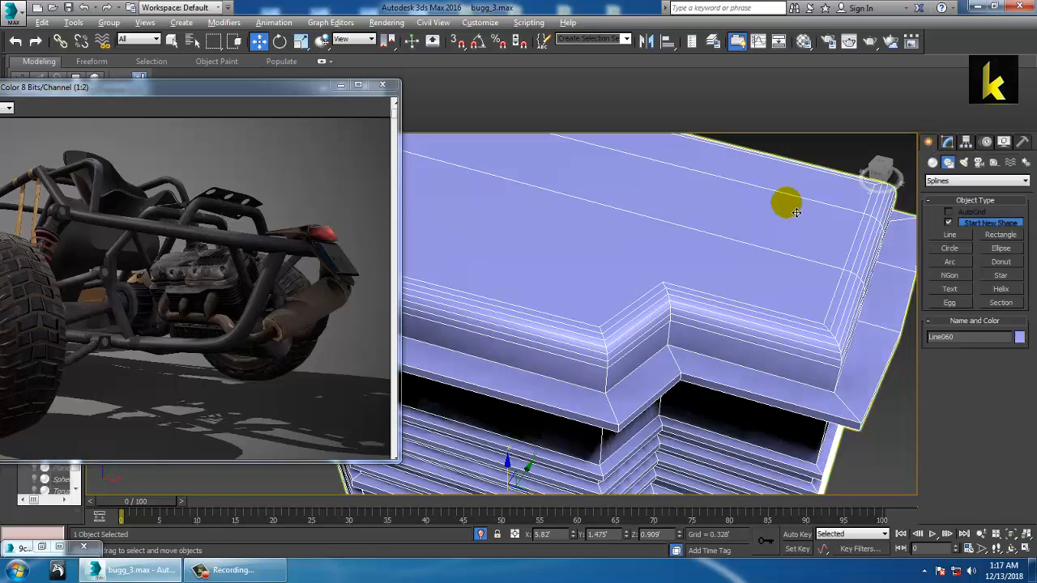
middle_click_drag(785, 204, 904, 245, "alt")
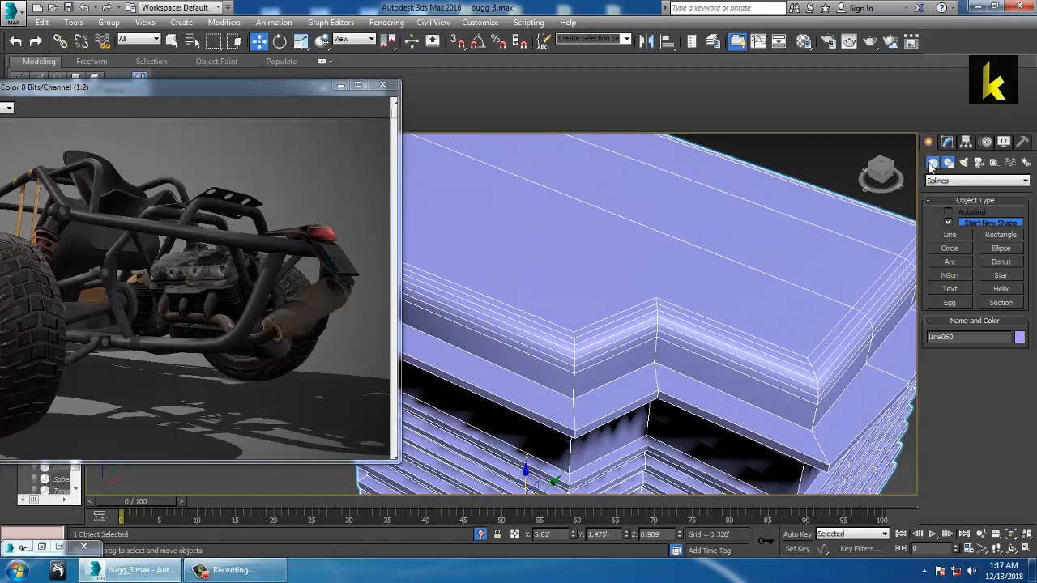
left_click(933, 163)
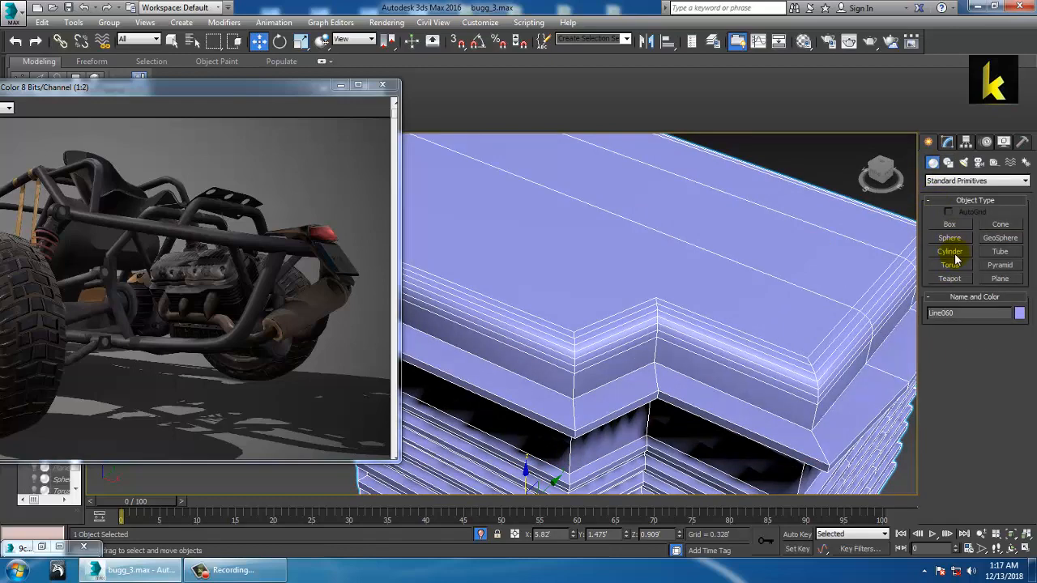
left_click(953, 253)
scroll(598, 255, "down", 6)
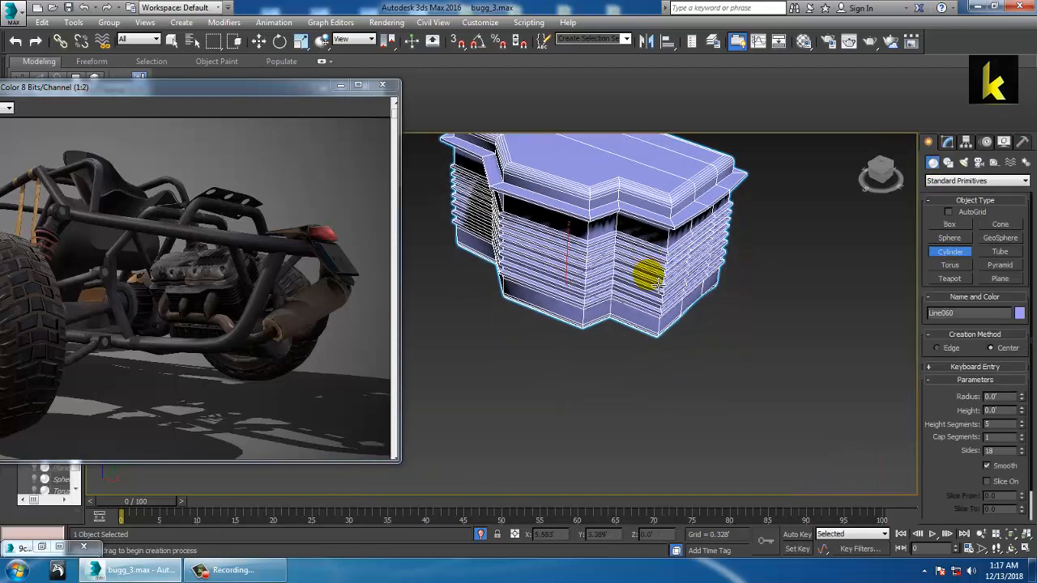
left_click_drag(581, 389, 602, 407)
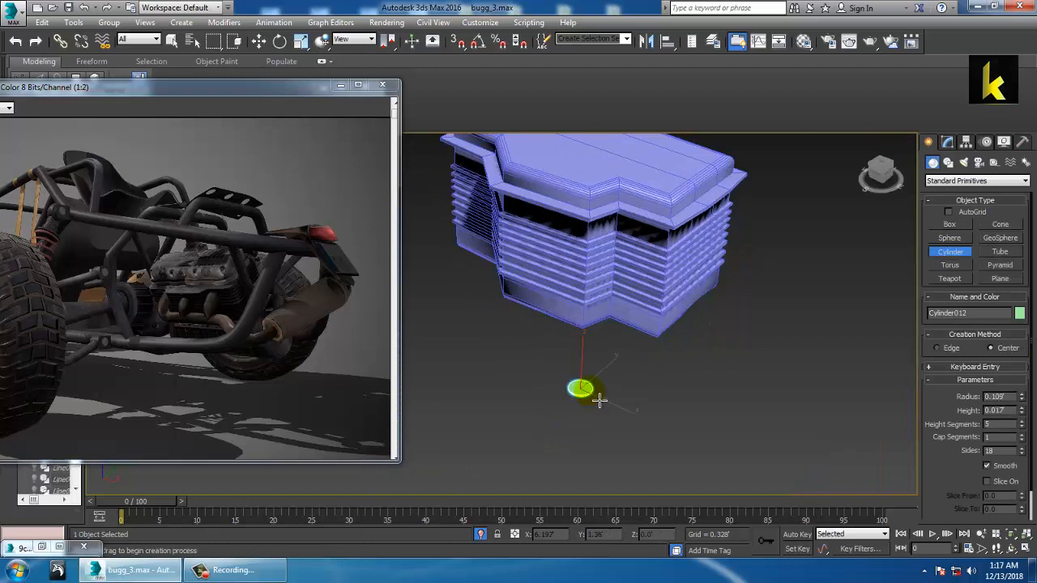
key("w")
key("z")
scroll(612, 389, "down", 4)
middle_click_drag(612, 389, 625, 381, "alt")
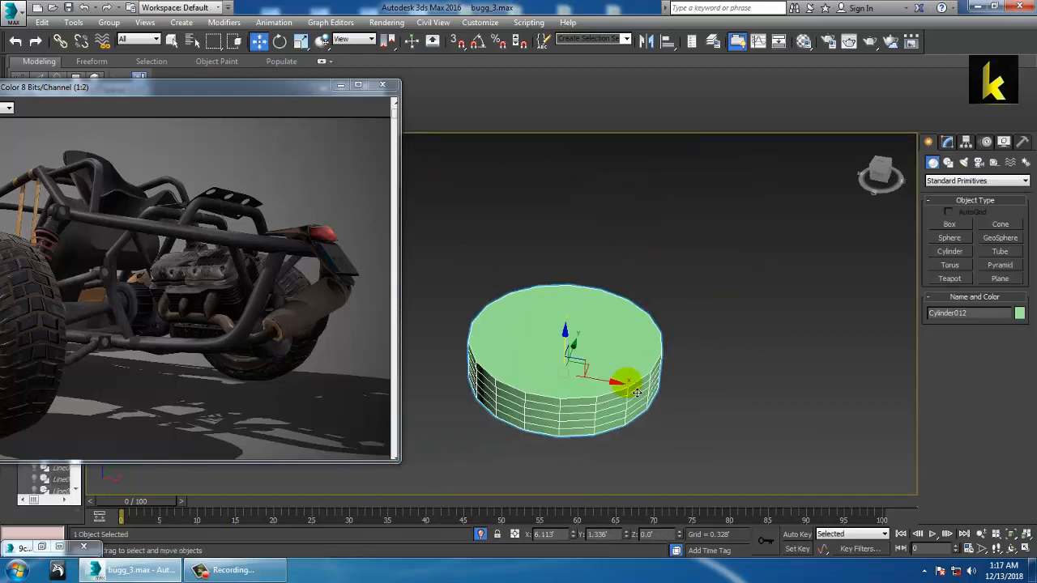
Set the cylinder's height segments to 1 and convert it to an editable poly.
left_click(949, 143)
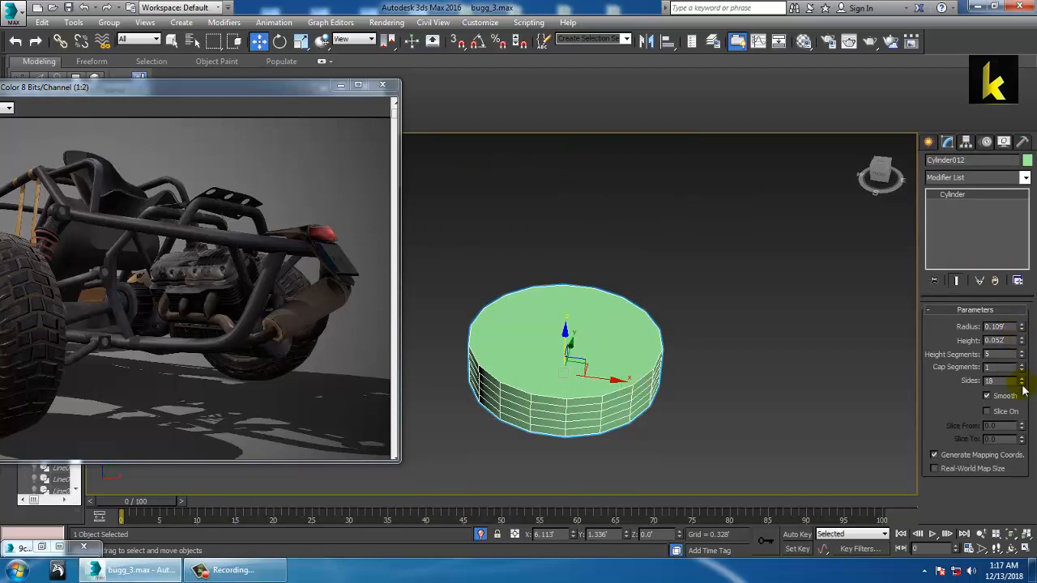
right_click(1022, 357)
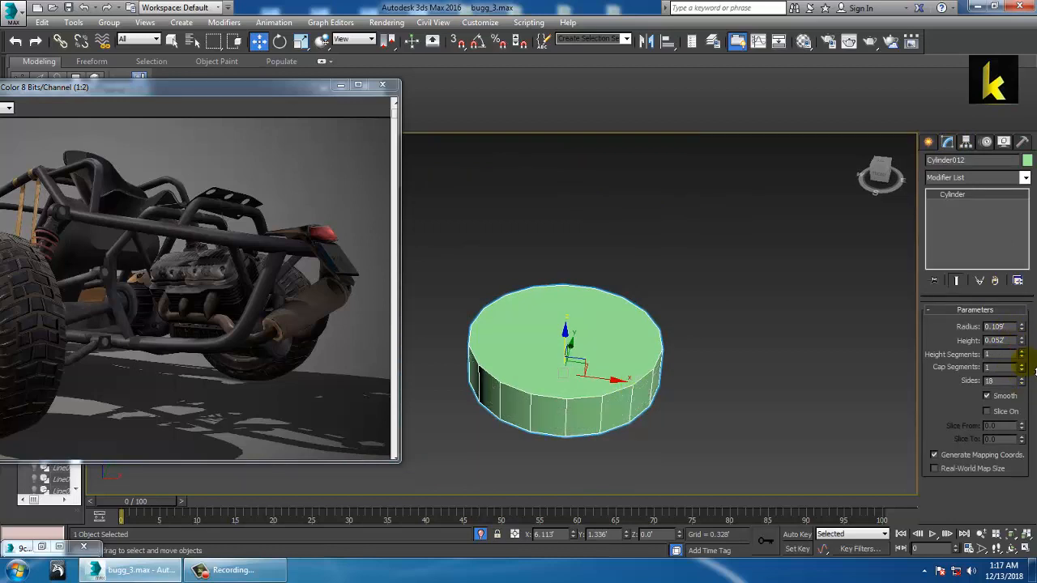
middle_click_drag(640, 324, 588, 384, "alt")
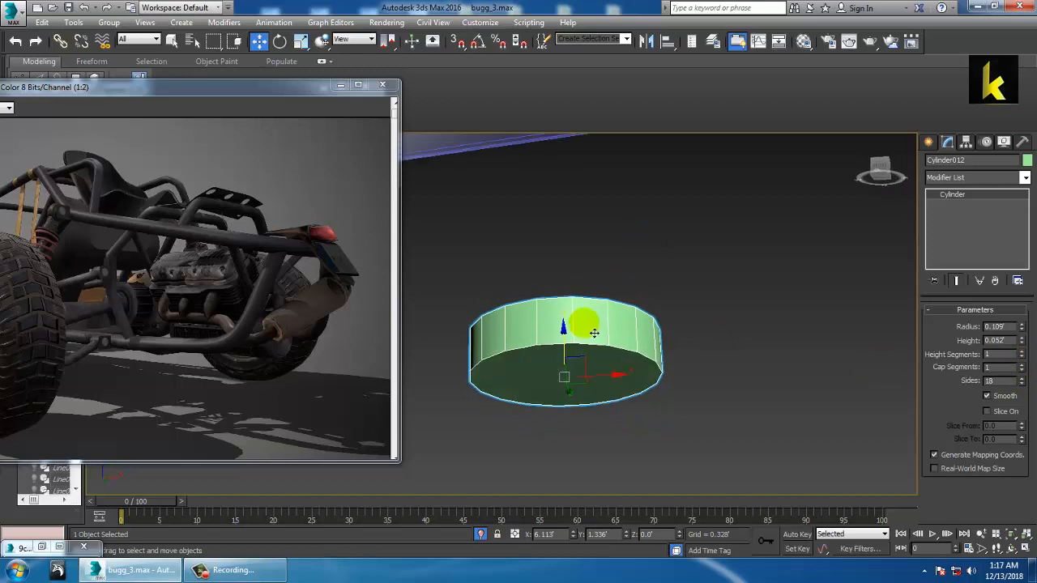
right_click(584, 322)
mouse_move(659, 452)
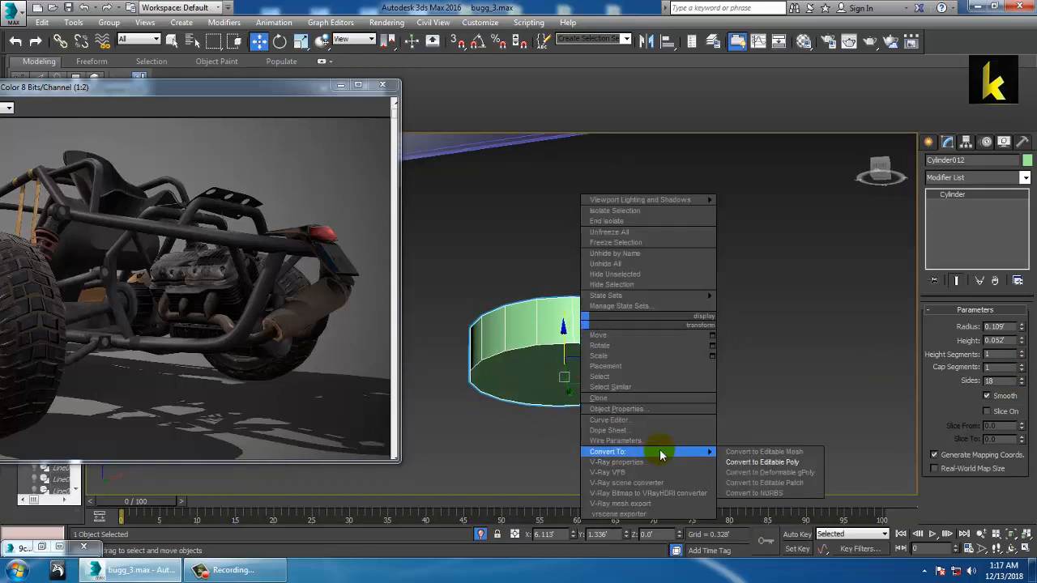
left_click(781, 464)
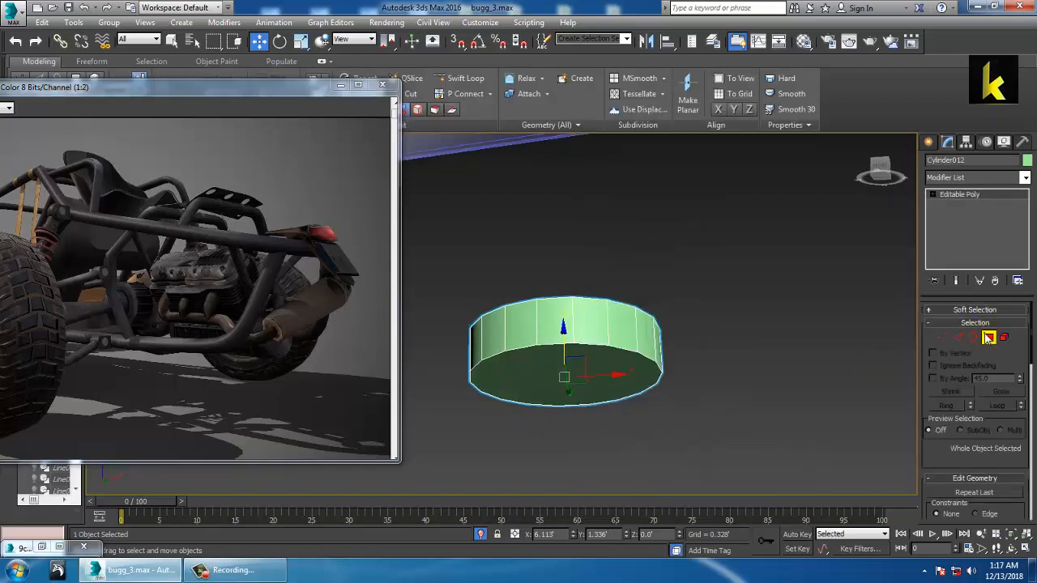
Inset the cylinder's bottom cap polygon to leave a narrow ring around a smaller circle.
left_click(988, 339)
left_click(614, 389)
middle_click_drag(628, 366, 849, 378, "alt")
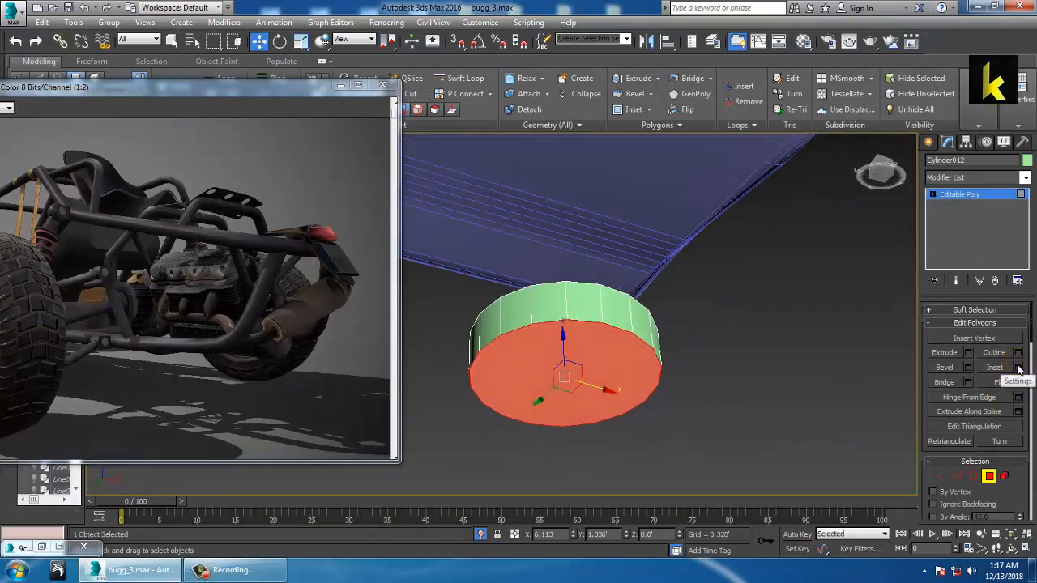
left_click(1019, 367)
left_click(514, 361)
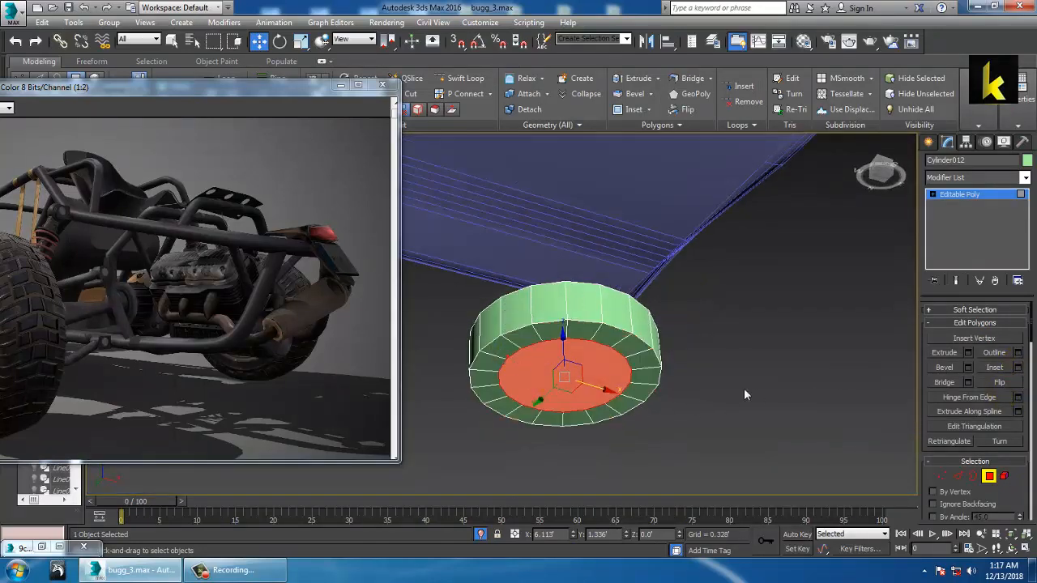
Extrude the inset bottom polygon about 0.133' into a bolt shank and leave polygon editing.
left_click(969, 353)
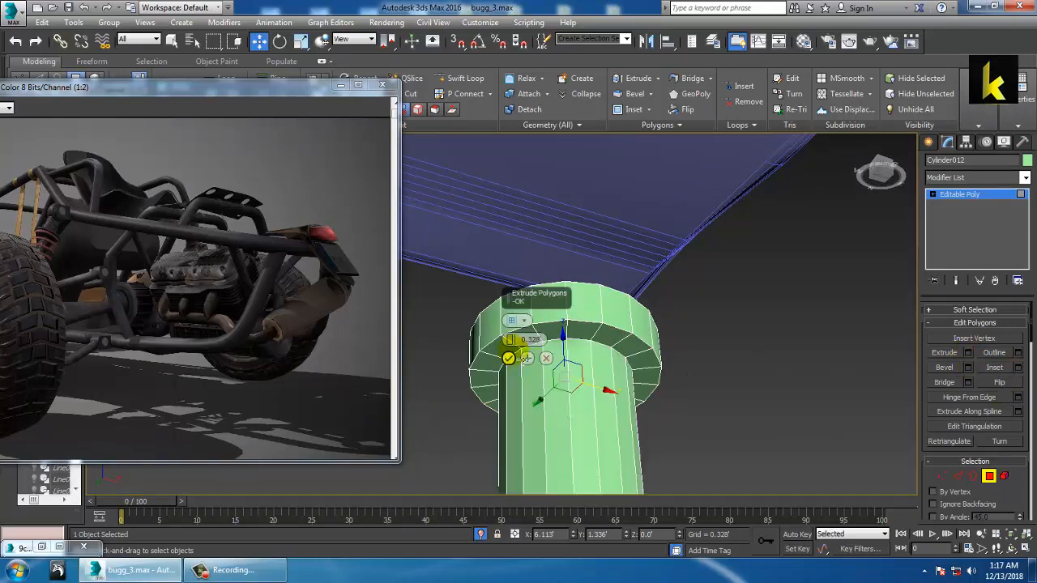
left_click_drag(512, 340, 522, 355)
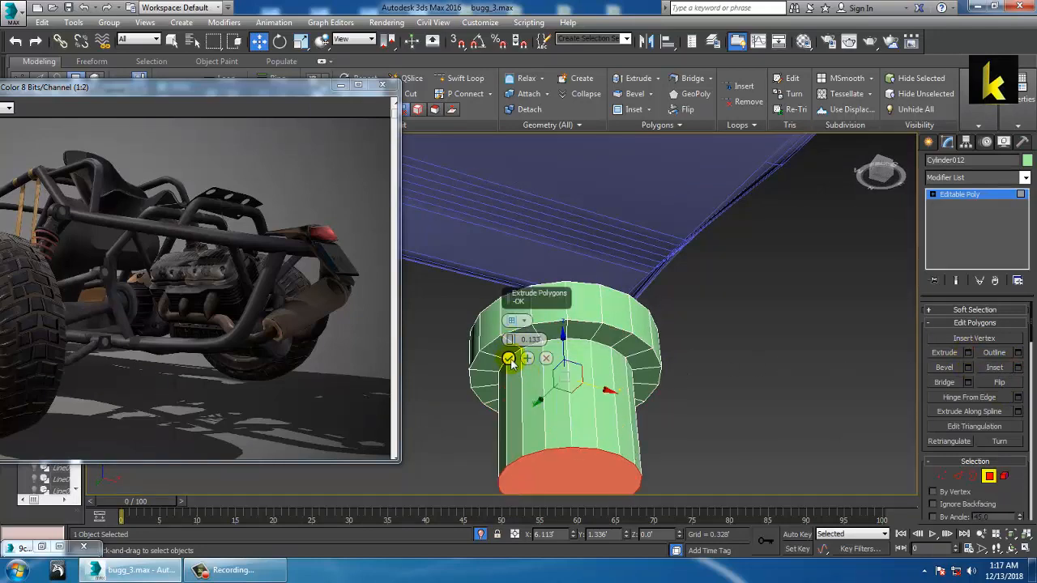
left_click(510, 359)
middle_click_drag(511, 362, 666, 316, "alt")
left_click(949, 194)
Isolate the bolt-shaped cylinder and turn the view to its top cap.
middle_click_drag(733, 283, 723, 317, "alt")
key("alt+q")
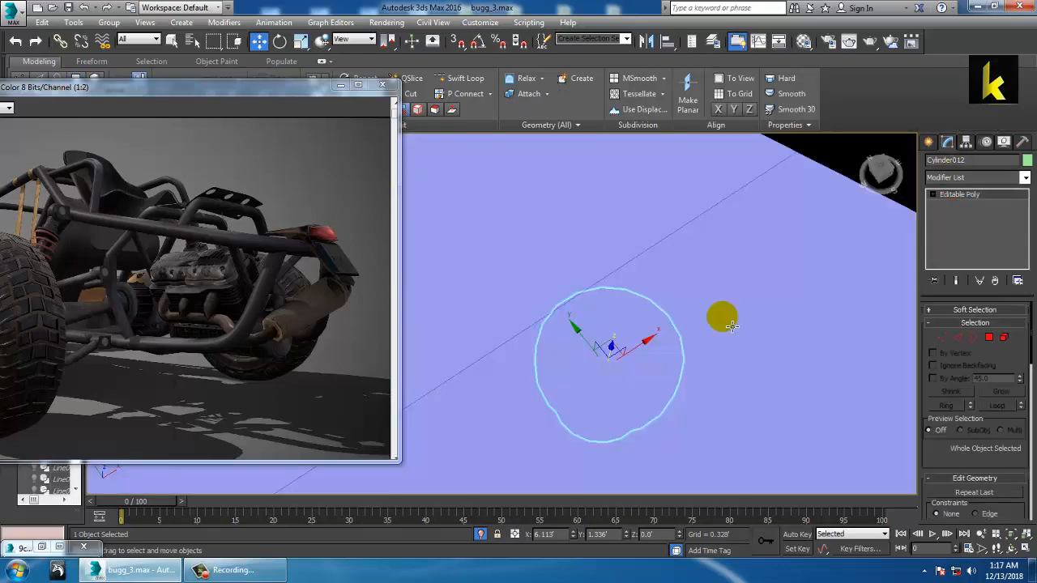
middle_click_drag(669, 348, 638, 350)
key("alt+q")
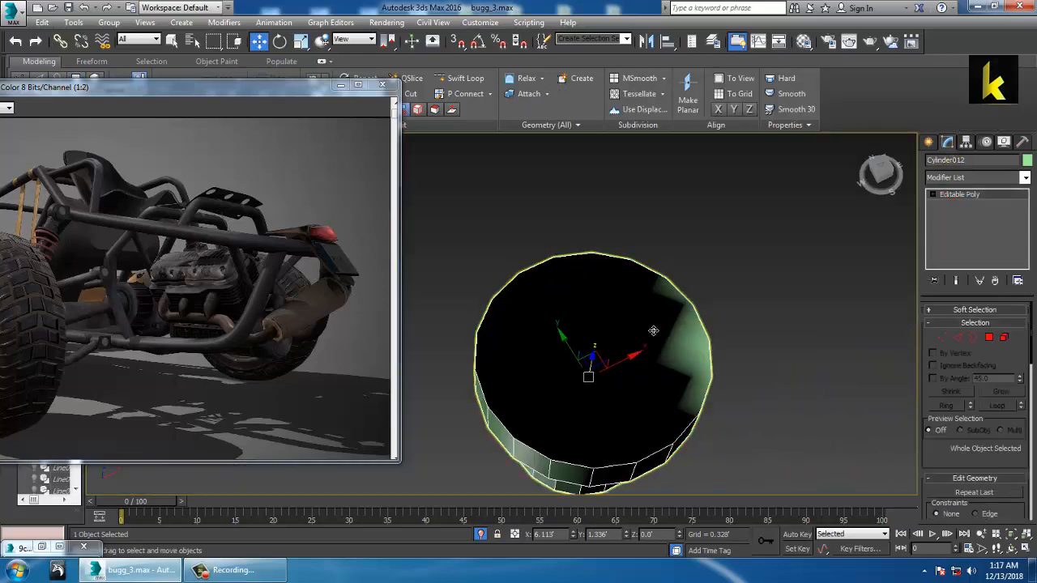
Cut two parallel edges across the bolt head's top cap between opposite rim vertices, working in wireframe display.
right_click(614, 297)
left_click(591, 192)
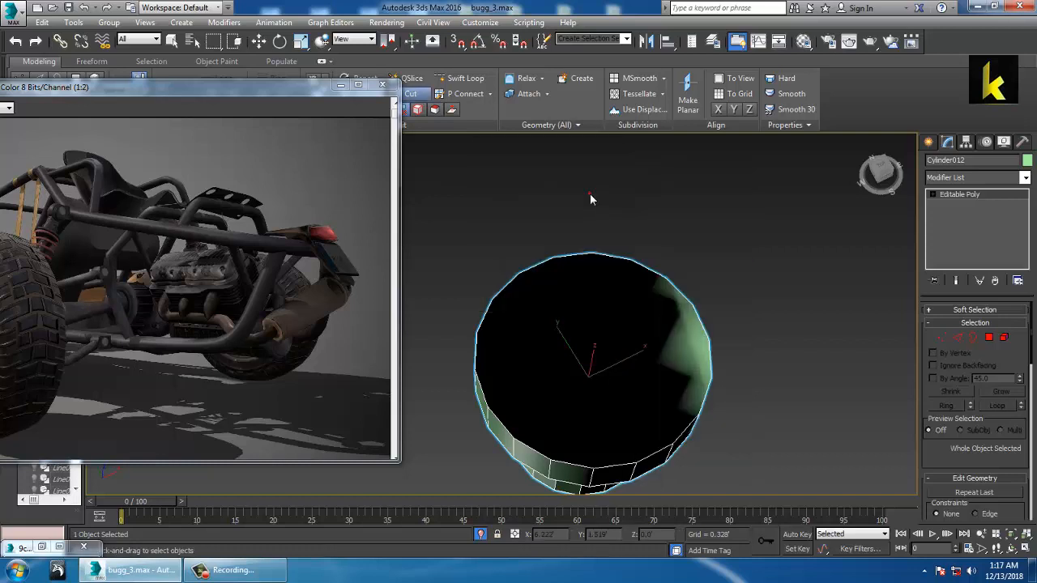
key("F3")
left_click(592, 255)
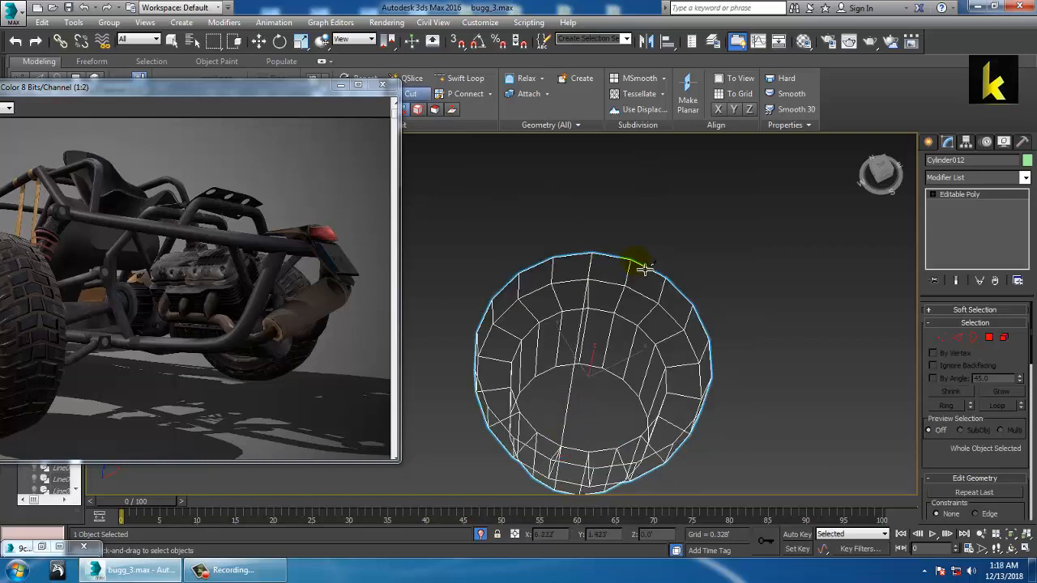
left_click(592, 460)
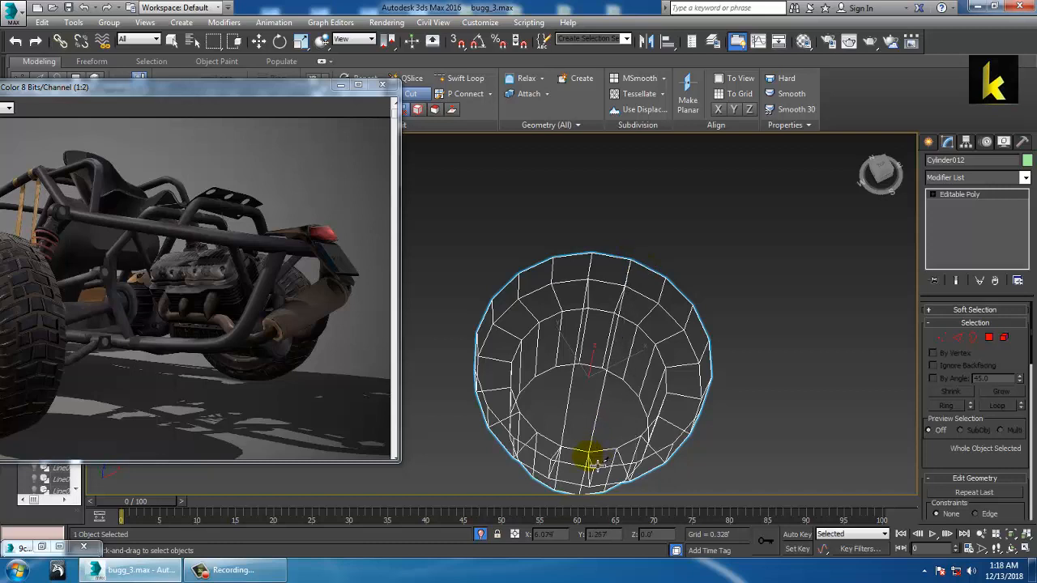
key("F3")
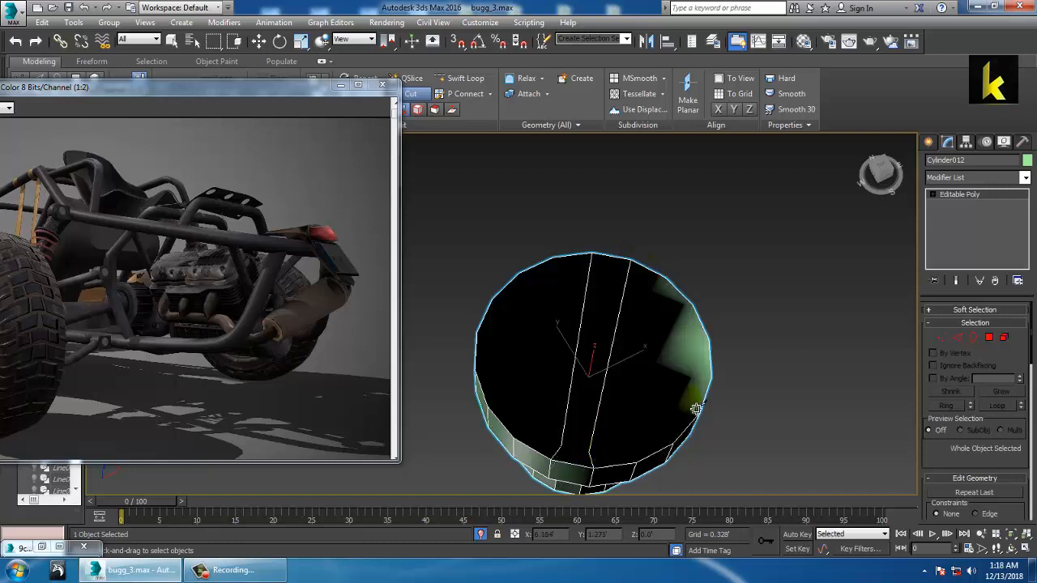
Remove the two stray vertices where the cut edges kink near the rim of the bolt head.
middle_click_drag(696, 409, 717, 407, "alt")
key("w")
scroll(718, 408, "up", 3)
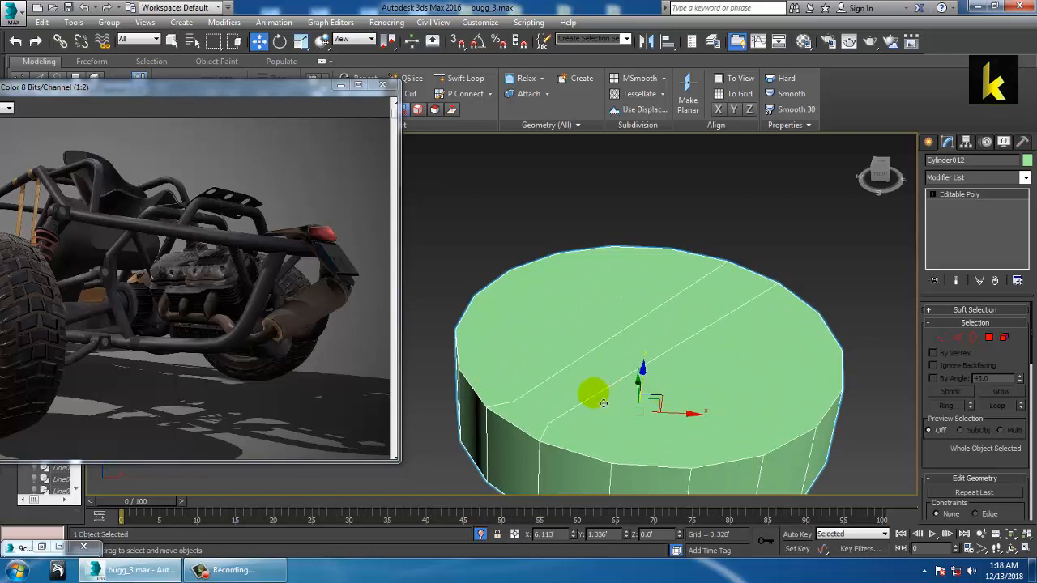
key("1")
left_click(514, 401)
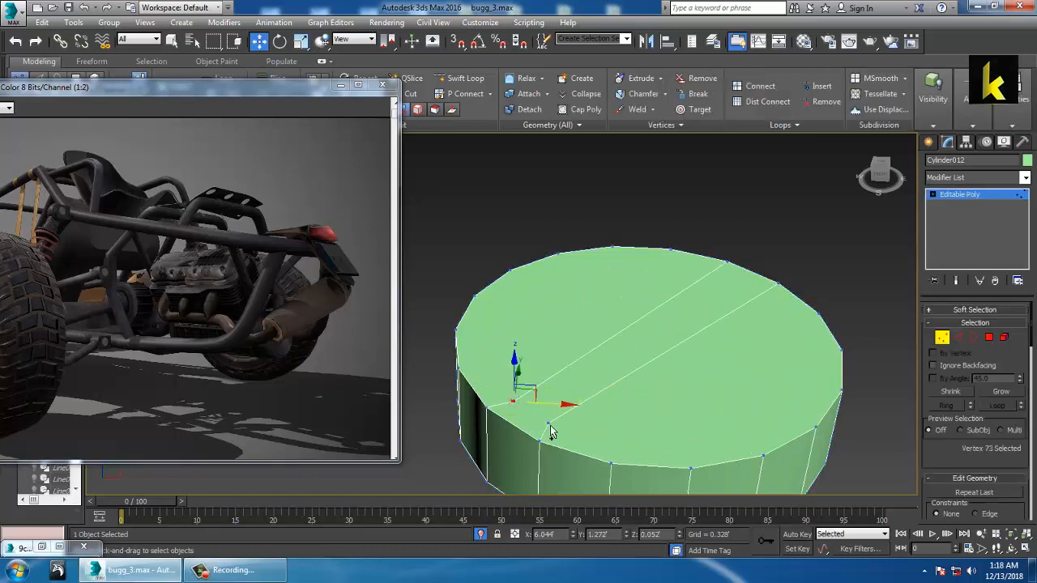
left_click(547, 423, "ctrl")
left_click(556, 432)
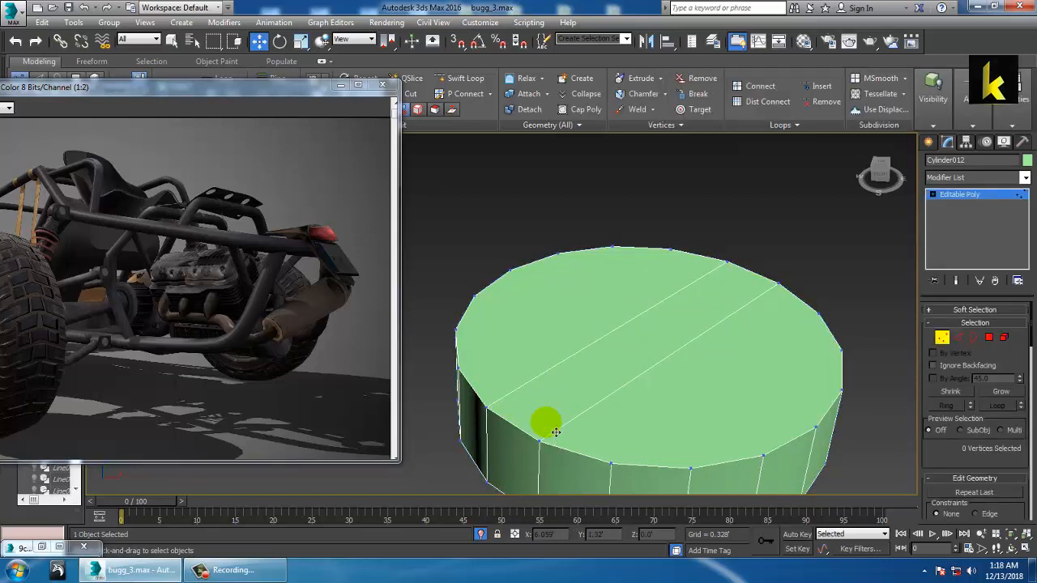
Extrude the strip polygon between the two cuts by about -0.011' to sink a slot into the bolt head.
left_click(988, 339)
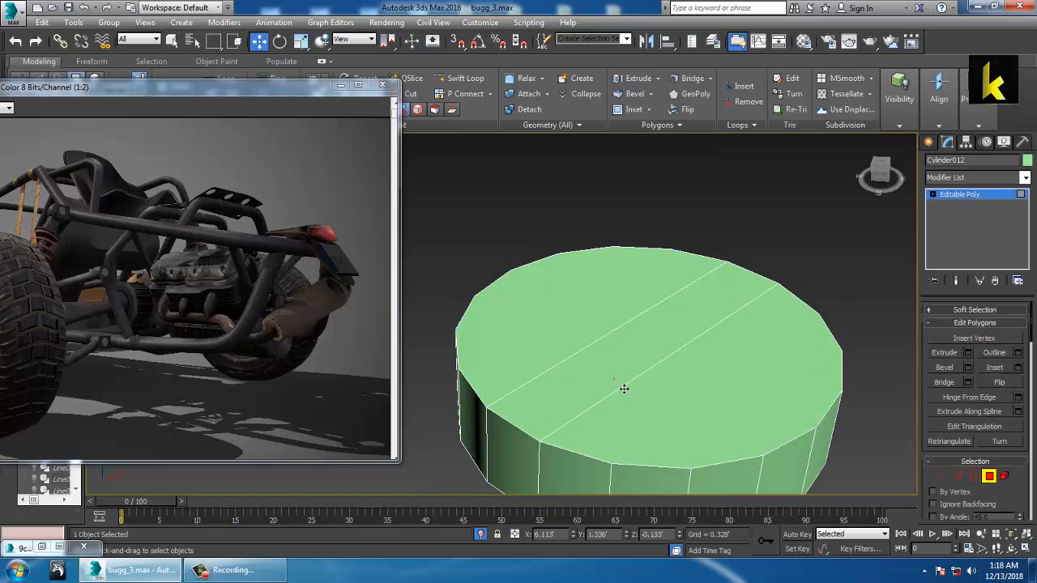
left_click(616, 381)
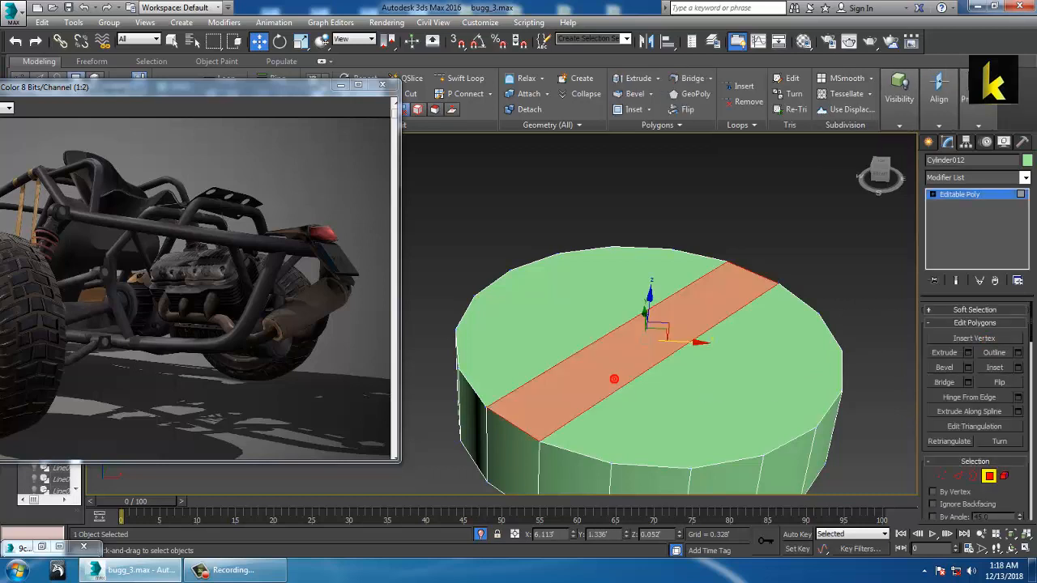
left_click(967, 357)
left_click_drag(508, 340, 526, 372)
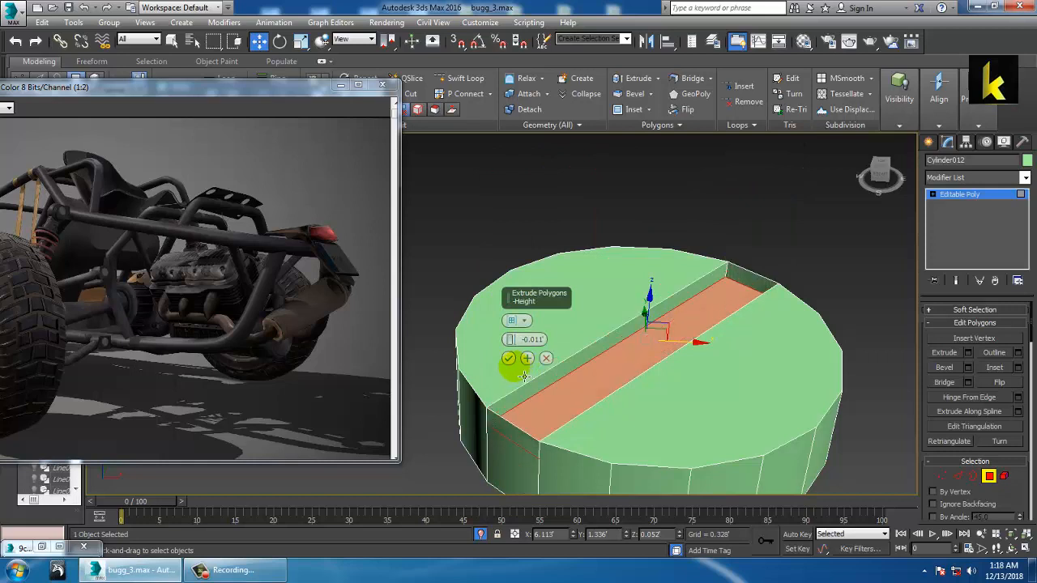
left_click(509, 358)
Exit polygon editing on the bolt and end its isolation to show the engine block again.
left_click(947, 197)
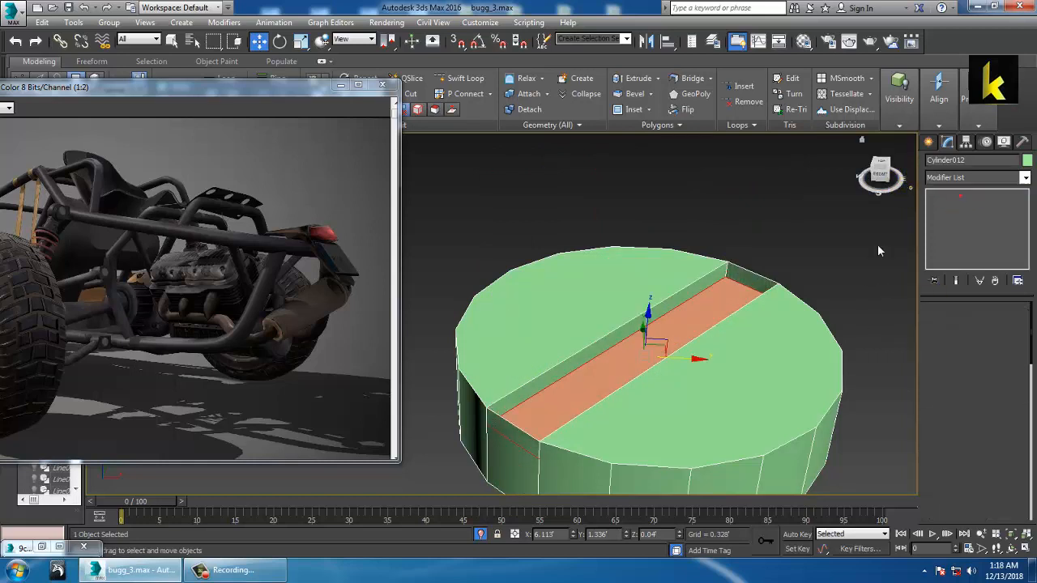
scroll(685, 340, "down", 8)
middle_click_drag(685, 334, 653, 395, "alt")
left_click(983, 193)
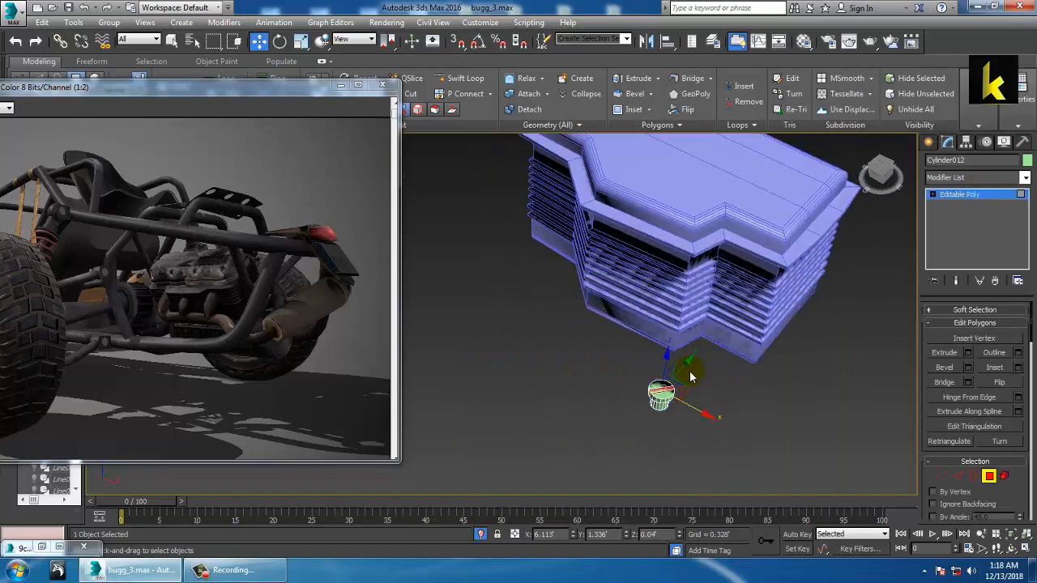
left_click(976, 198)
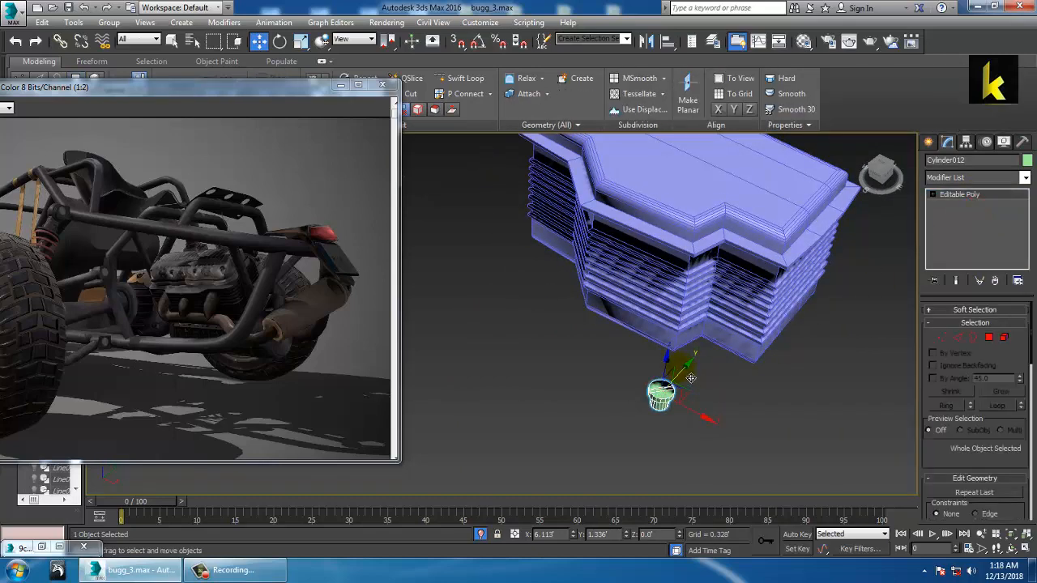
Move the bolt up to the top of the engine block, near its front edge, at about Z 2.04'.
left_click_drag(689, 379, 758, 106)
key("z")
middle_click_drag(780, 209, 795, 317)
scroll(747, 326, "down", 5)
middle_click_drag(628, 321, 644, 307)
scroll(703, 290, "down", 4)
middle_click_drag(722, 301, 745, 273)
left_click_drag(753, 241, 622, 329)
middle_click_drag(624, 329, 627, 296, "alt")
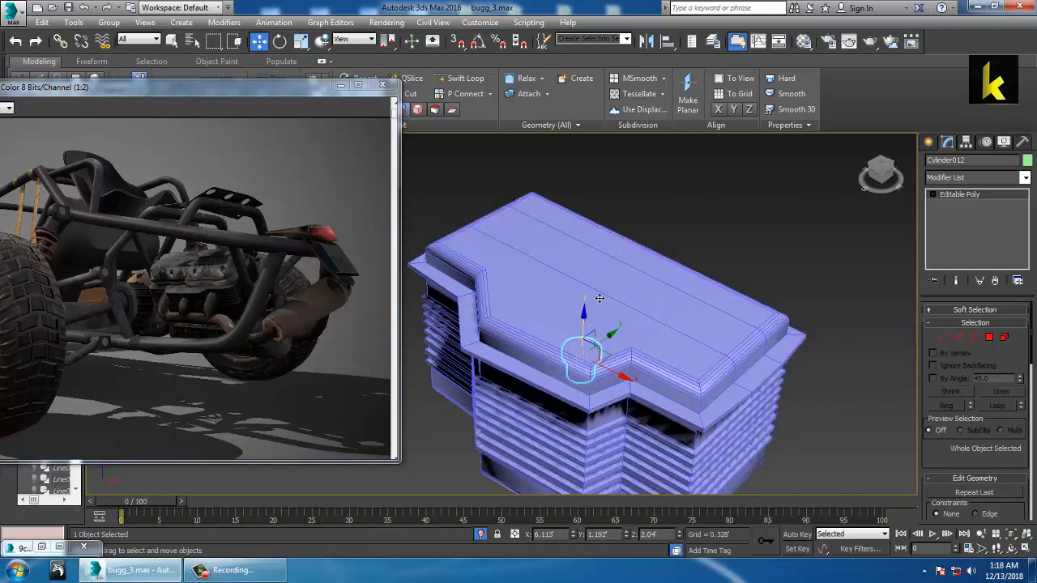
Scale the bolt down to about 59% and raise it to about Z 2.137' above the block's top surface.
left_click_drag(599, 298, 627, 399)
key("r")
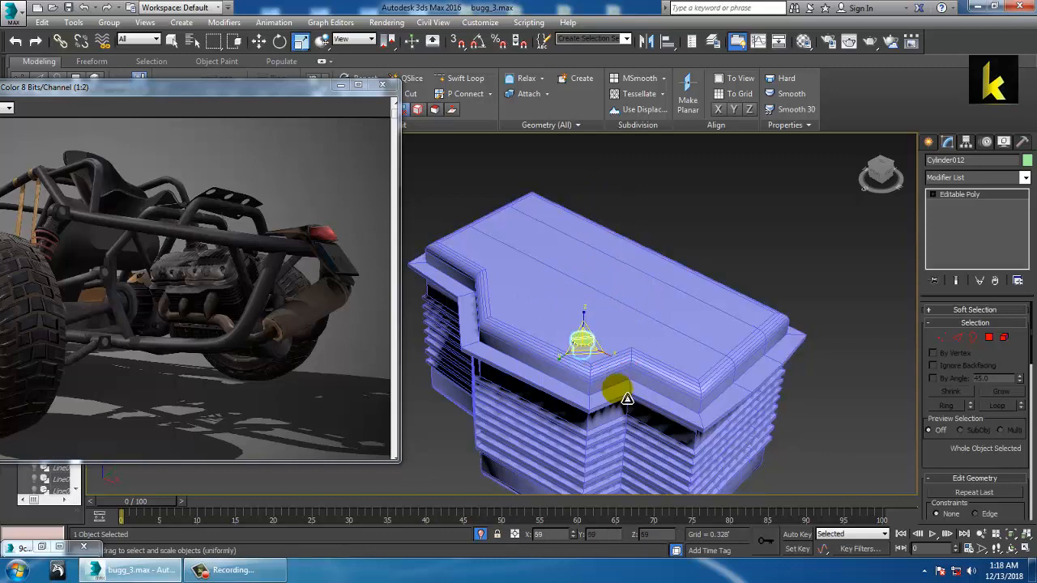
key("w")
scroll(626, 340, "up", 5)
middle_click_drag(613, 340, 513, 333)
scroll(677, 331, "down", 5)
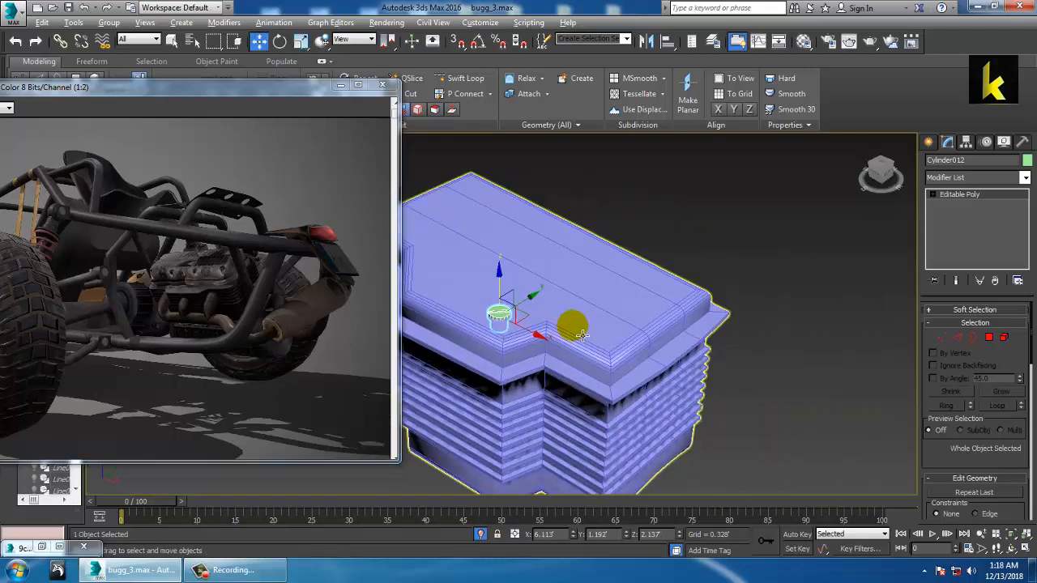
middle_click_drag(581, 335, 638, 331)
scroll(635, 331, "up", 5)
scroll(576, 329, "down", 3)
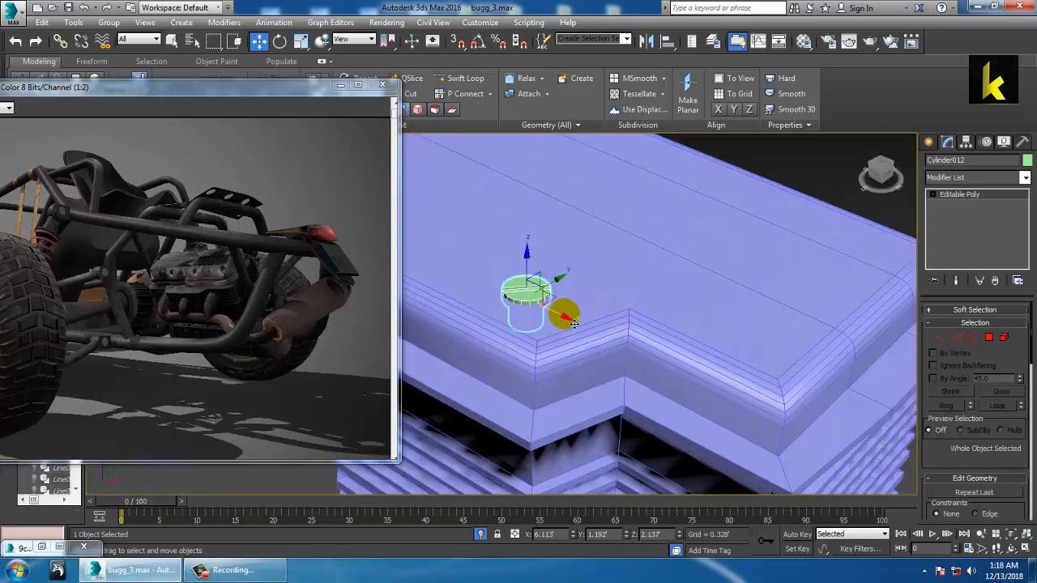
Move the bolt to about X 6.667', Y 1.35' beside the block's front corner and scale it down to about 31%.
left_click_drag(736, 415, 752, 424)
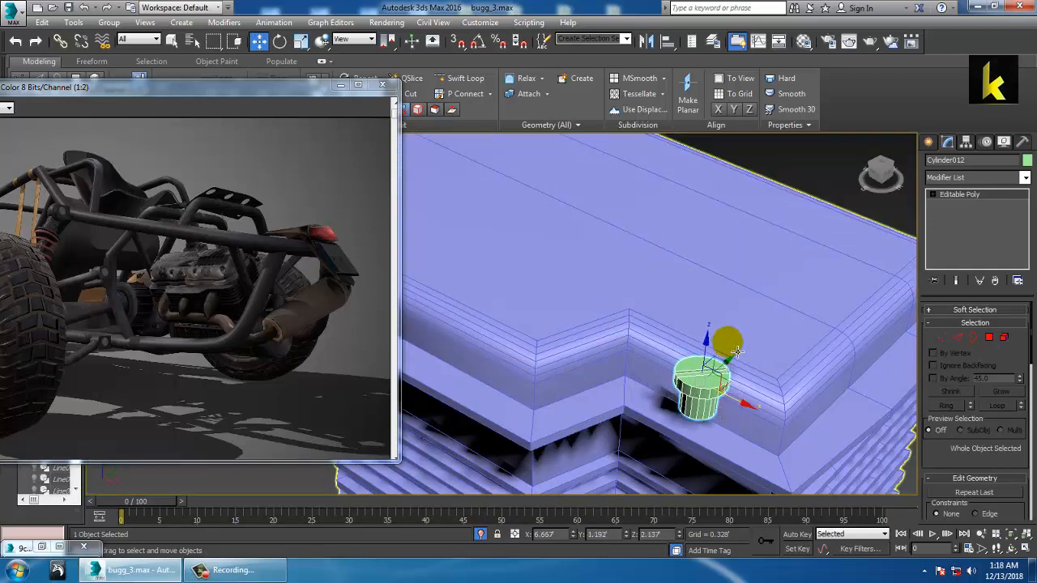
left_click_drag(727, 361, 770, 340)
key("r")
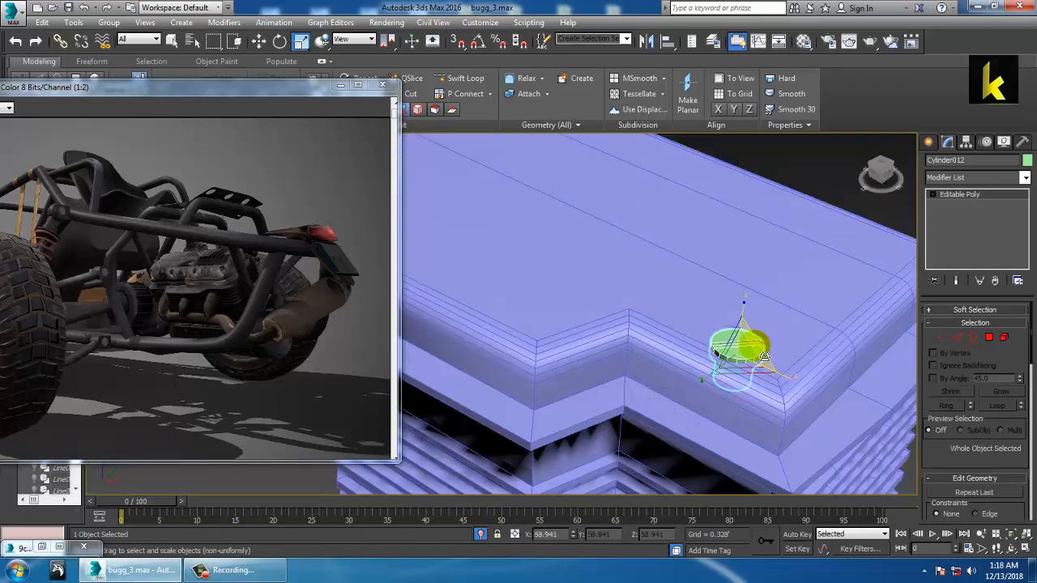
left_click_drag(798, 422, 797, 423)
key("w")
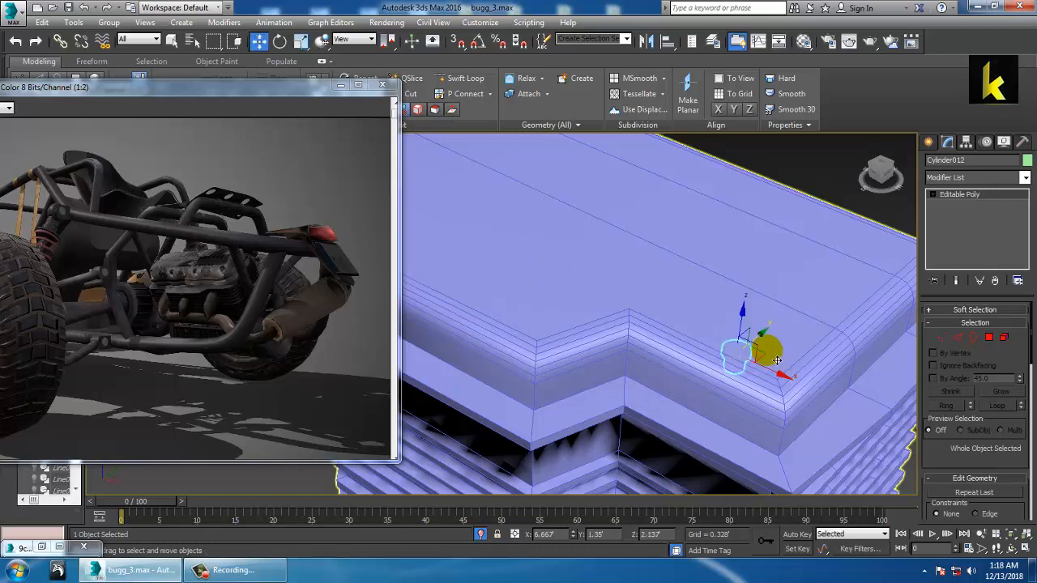
Rotate the bolt about 36 degrees around X so its head tilts with the block's bevelled front edge.
middle_click_drag(767, 349, 755, 332, "alt")
left_click_drag(743, 316, 712, 378)
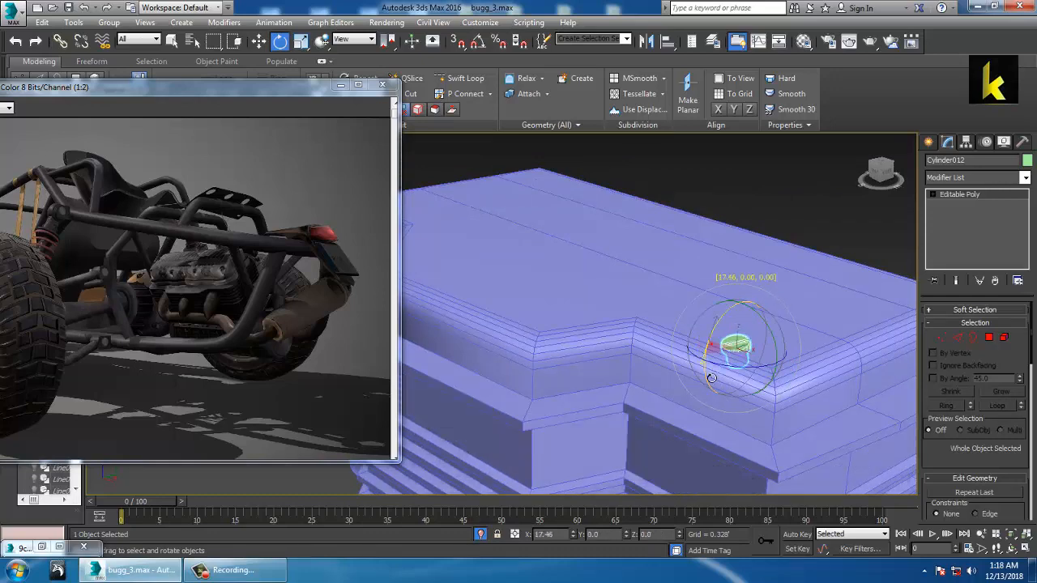
middle_click_drag(797, 382, 743, 328, "alt")
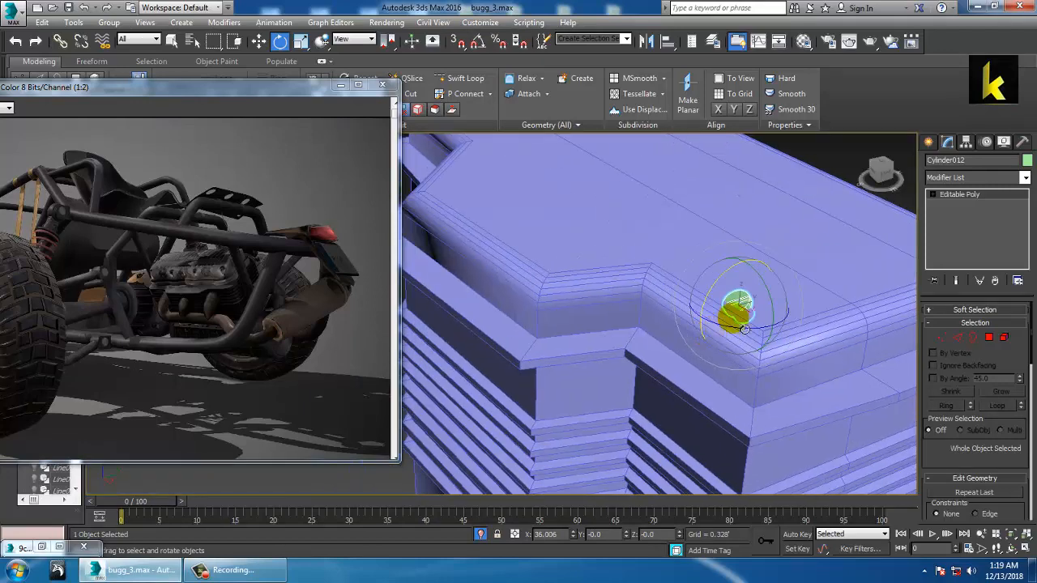
left_click(962, 194)
key("4")
left_click(988, 203)
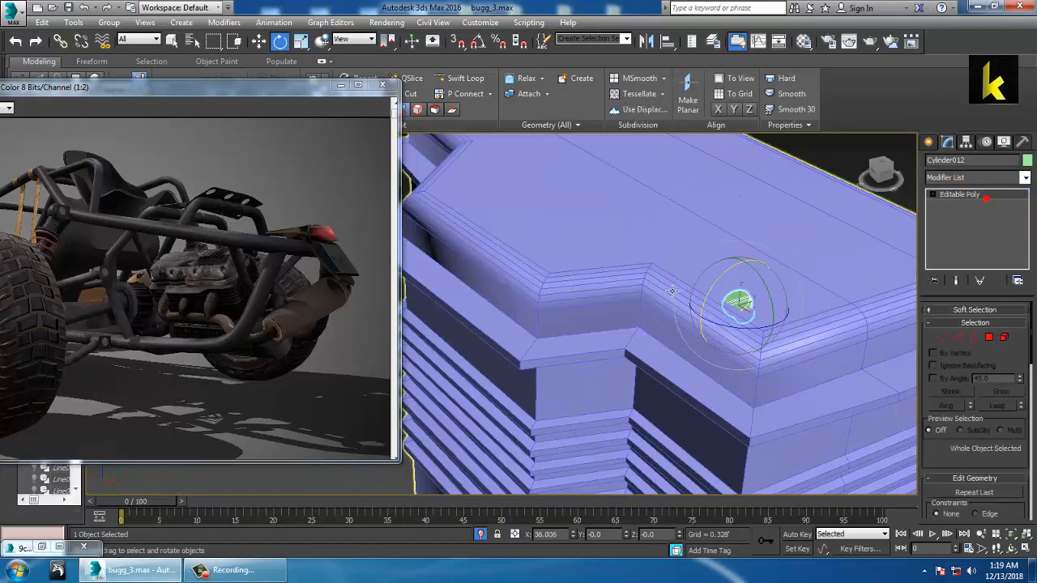
Move the tilted bolt onto the block's bevelled front edge at about Y 1.254', Z 2.153'.
key("w")
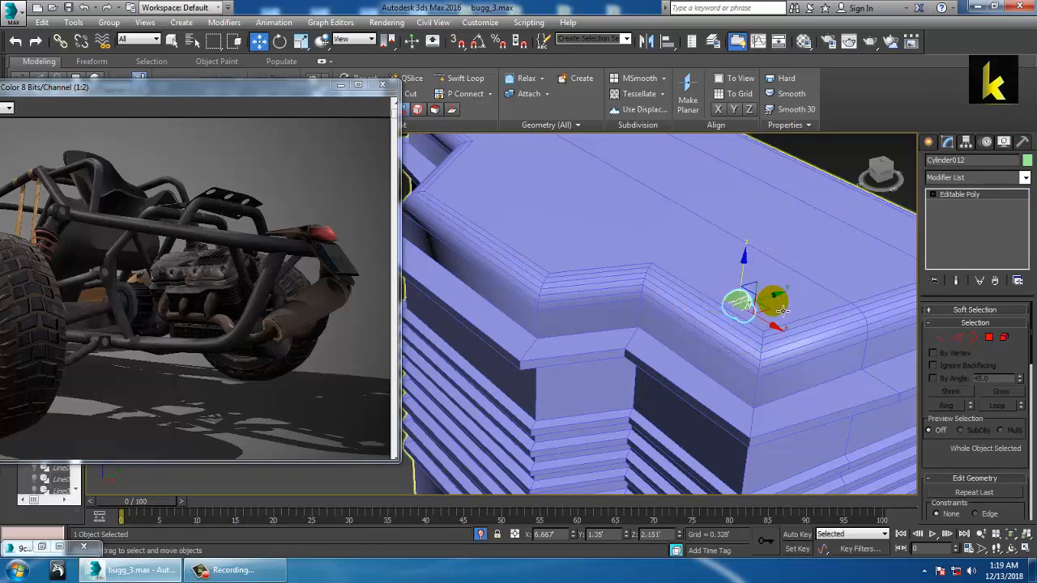
left_click_drag(780, 310, 749, 332)
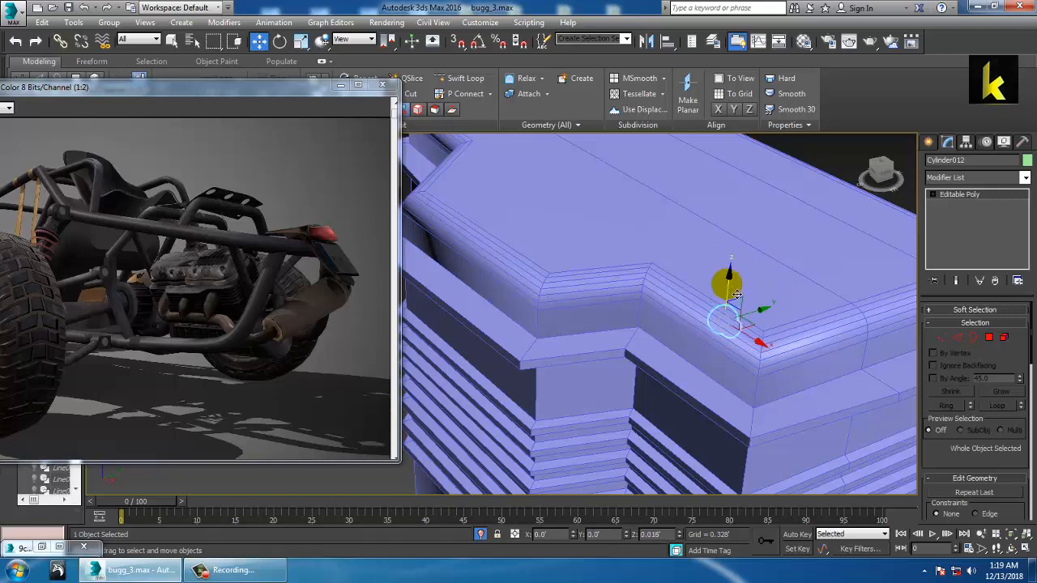
left_click_drag(736, 284, 756, 308)
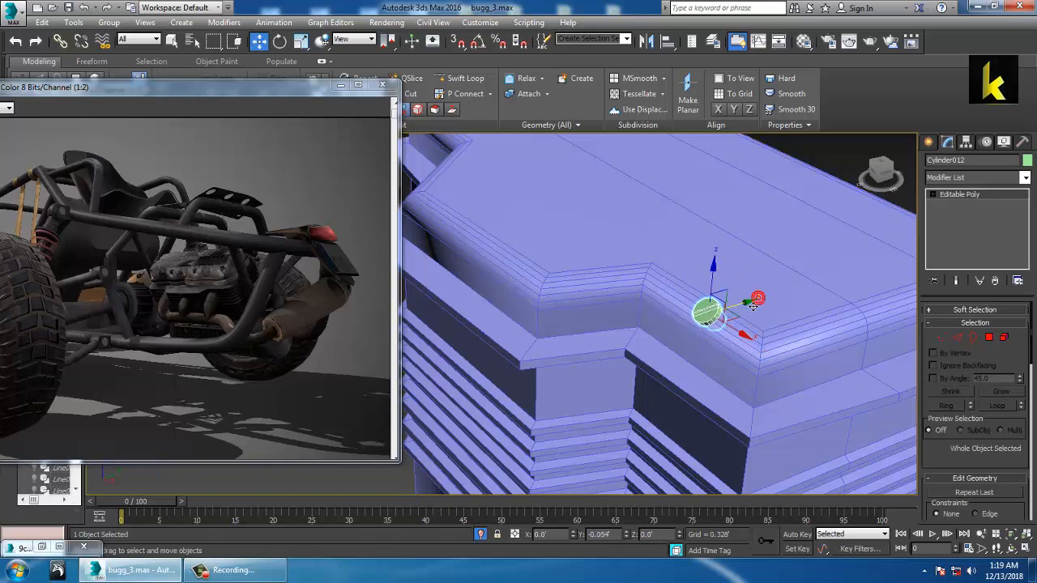
scroll(754, 304, "down", 5)
scroll(718, 290, "up", 6)
scroll(739, 306, "down", 5)
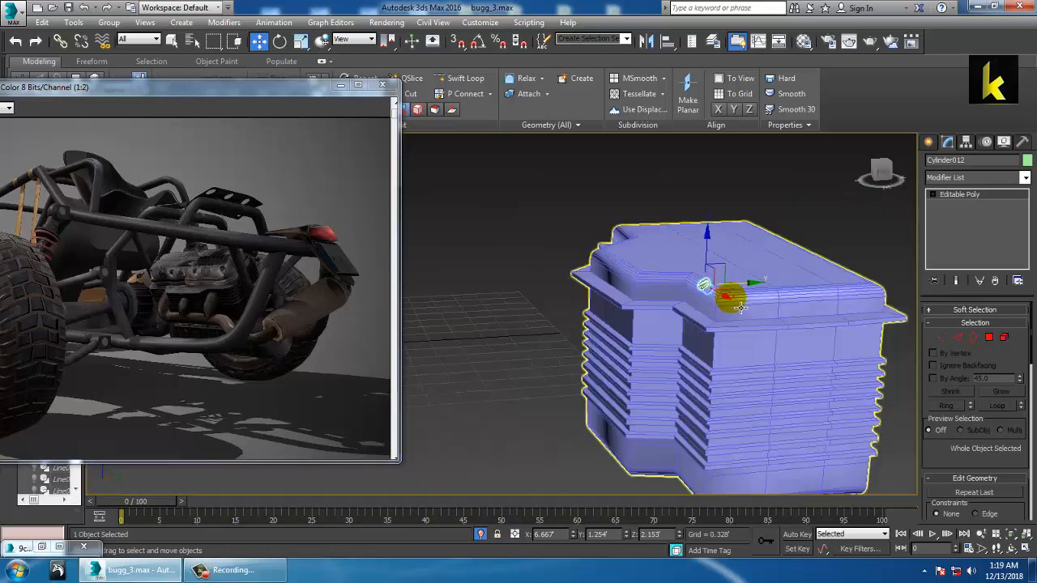
scroll(740, 306, "up", 6)
Fine-tune the bolt's scale and seat it into the bevel at about Y 1.263', Z 2.137'.
key("r")
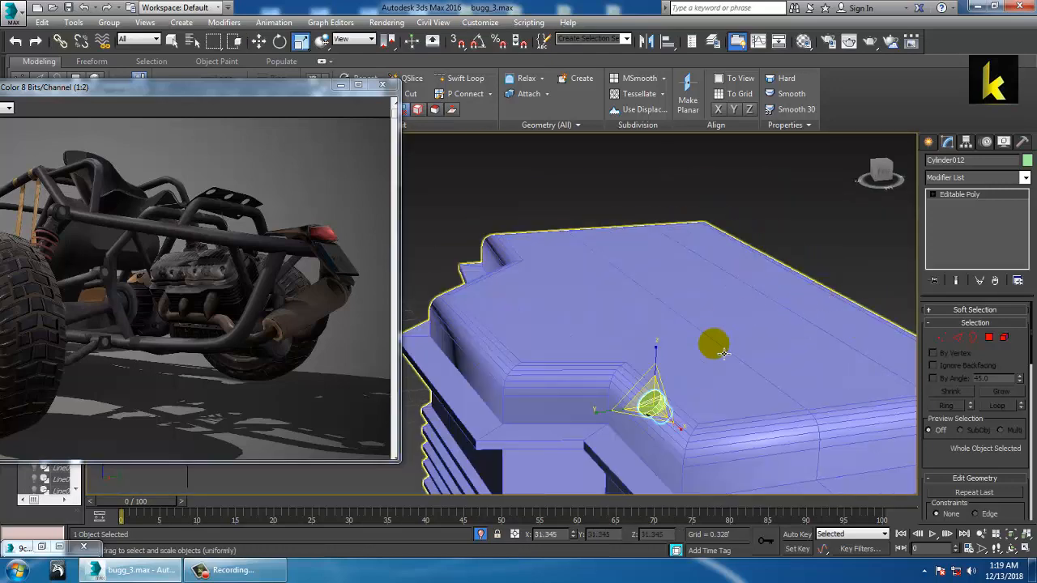
left_click_drag(665, 415, 680, 433)
key("w")
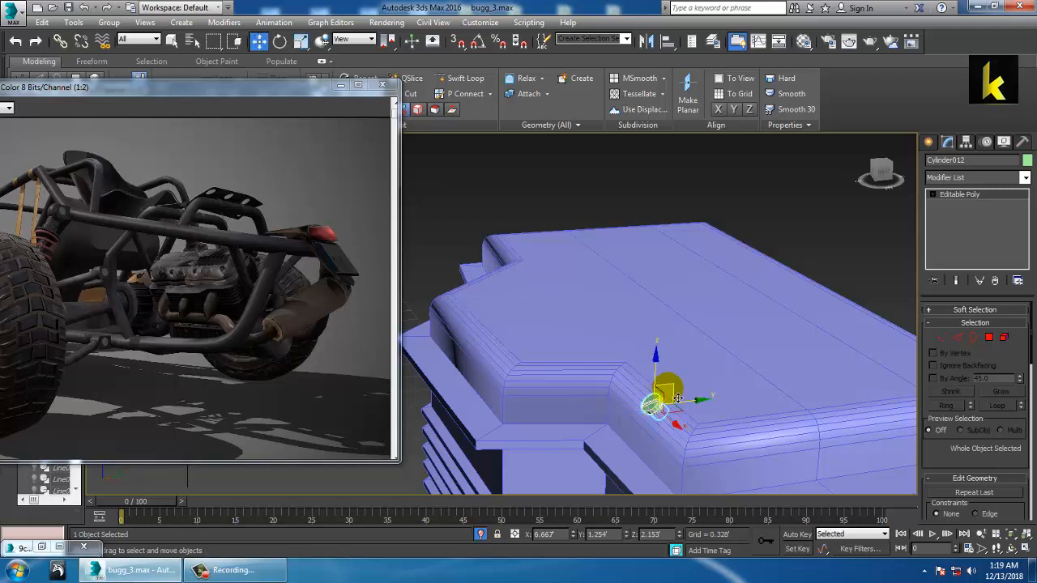
left_click_drag(678, 398, 682, 402)
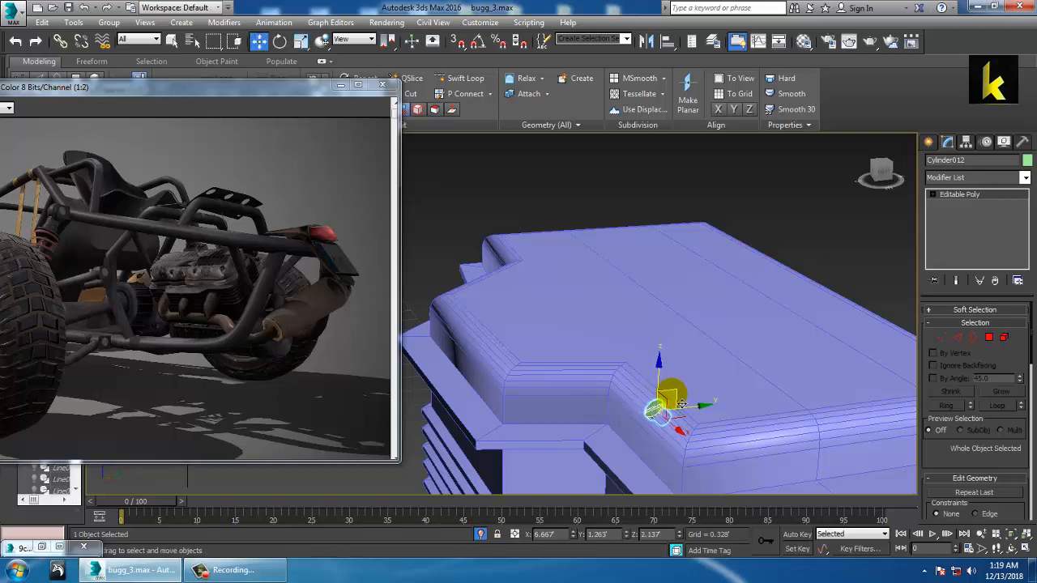
In the top view, clone the bolt as a copy onto the protruding front section's edge at about X 6.334', Y 0.99'.
key("alt+w")
right_click(476, 238)
key("alt+w")
key("z")
middle_click_drag(528, 266, 608, 280)
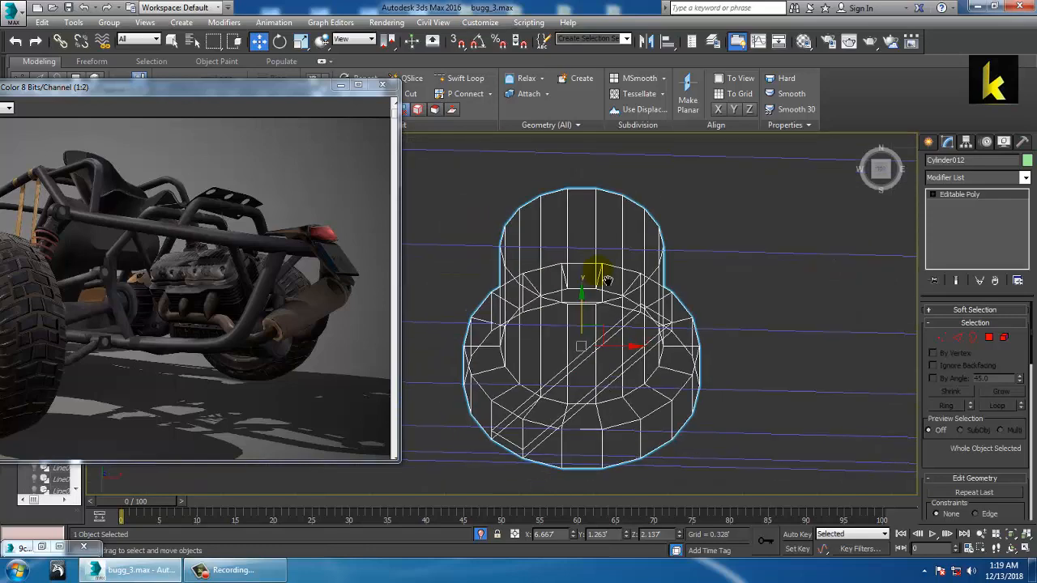
scroll(714, 300, "down", 8)
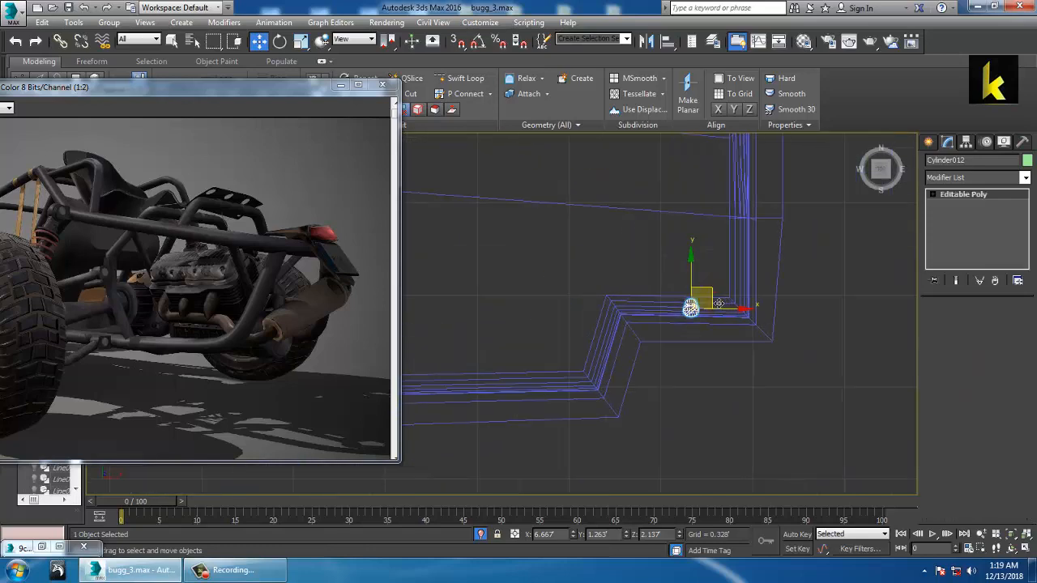
left_click_drag(719, 303, 630, 378)
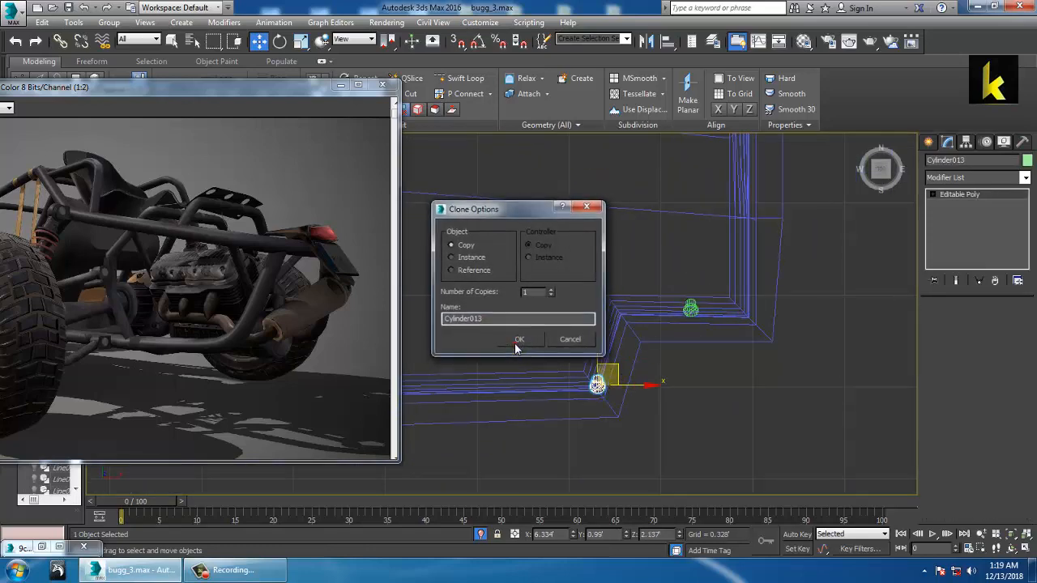
left_click(518, 341)
Adjust the copied bolt's position on the protruding section's front bevel in the perspective view.
key("alt+w")
right_click(701, 409)
key("z")
key("alt+w")
scroll(667, 366, "down", 6)
middle_click_drag(667, 366, 709, 380, "alt")
scroll(709, 380, "down", 2)
scroll(708, 378, "up", 2)
left_click_drag(688, 374, 651, 358)
Clone the copied bolt to the opposite end of the protruding front edge, at about X 5.632'.
middle_click_drag(651, 358, 838, 346, "alt")
scroll(838, 346, "down", 3)
left_click_drag(845, 346, 567, 354, "shift")
left_click(531, 341)
scroll(689, 369, "down", 4)
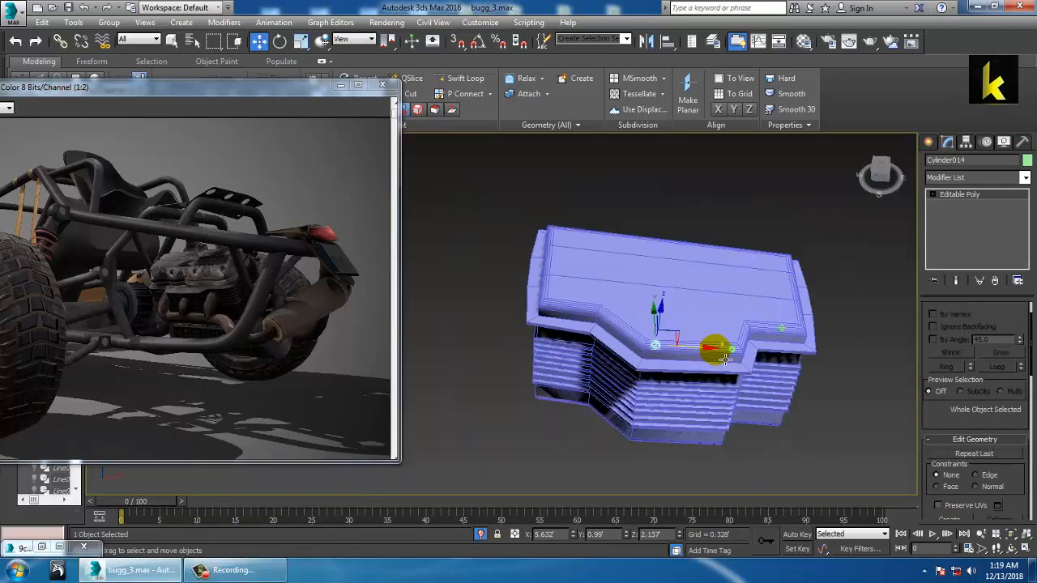
Clone the original bolt as a copy to the block's far recessed front section, at about X 4.883'.
middle_click_drag(726, 357, 716, 360)
left_click(780, 344)
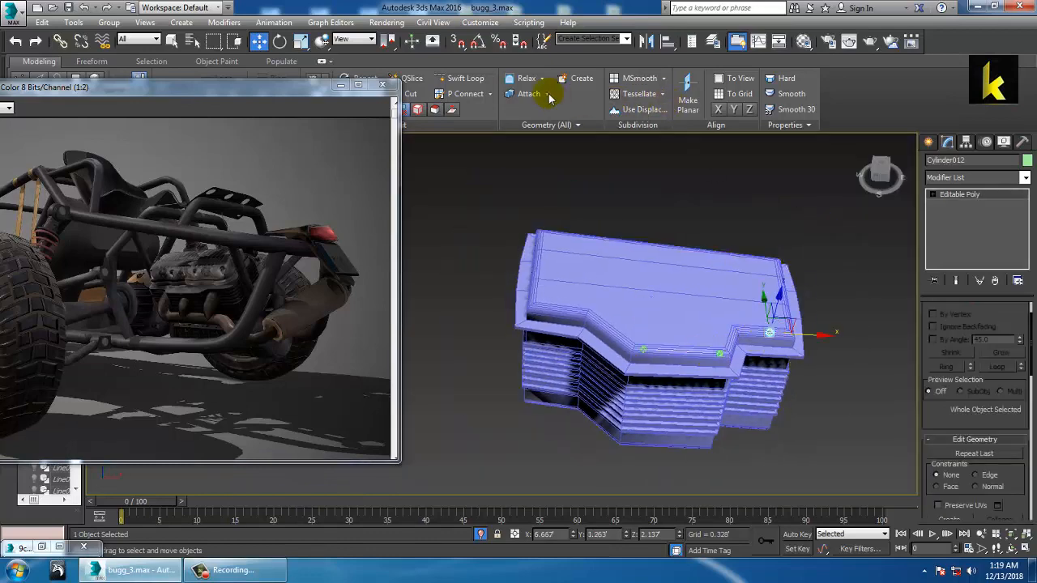
left_click_drag(821, 346, 590, 300, "shift")
left_click(518, 346)
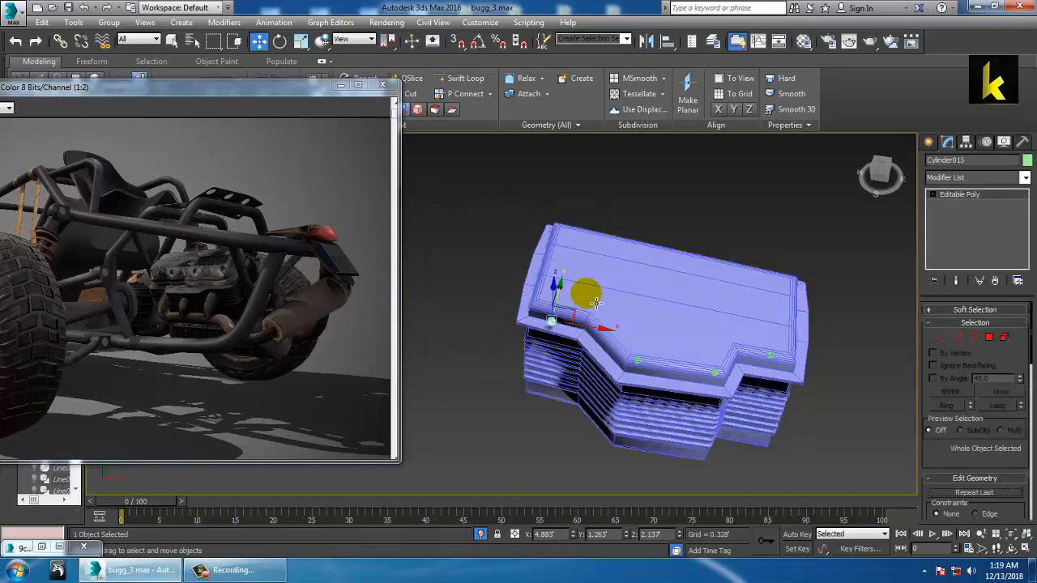
Move the newest bolt copy back onto the recessed section's bevelled edge at about Y 1.398'.
middle_click_drag(587, 295, 556, 305, "alt")
scroll(567, 315, "up", 5)
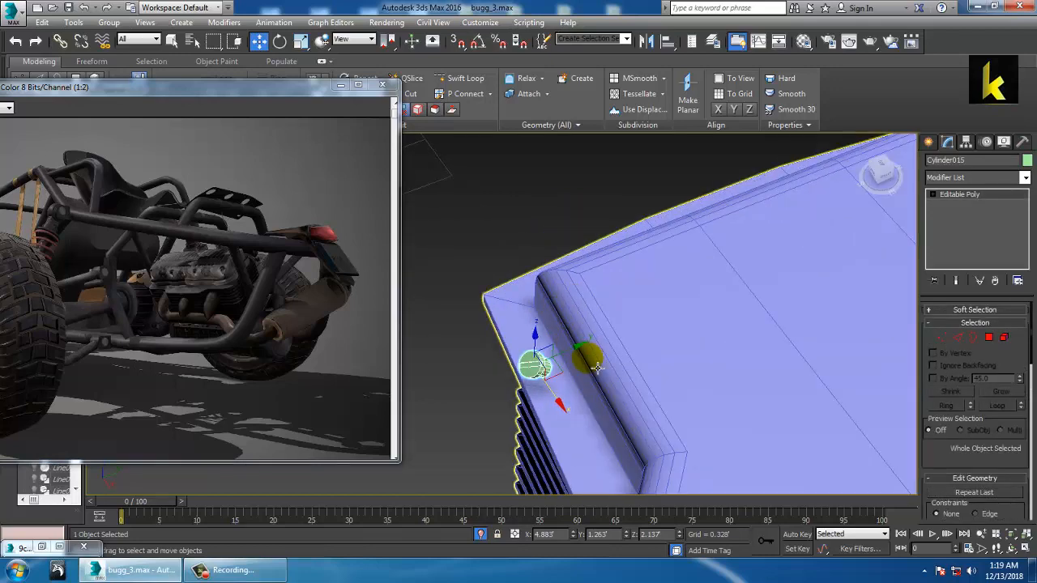
mouse_move(597, 367)
left_mouse_down()
mouse_move(573, 360)
mouse_move(658, 362)
left_mouse_up()
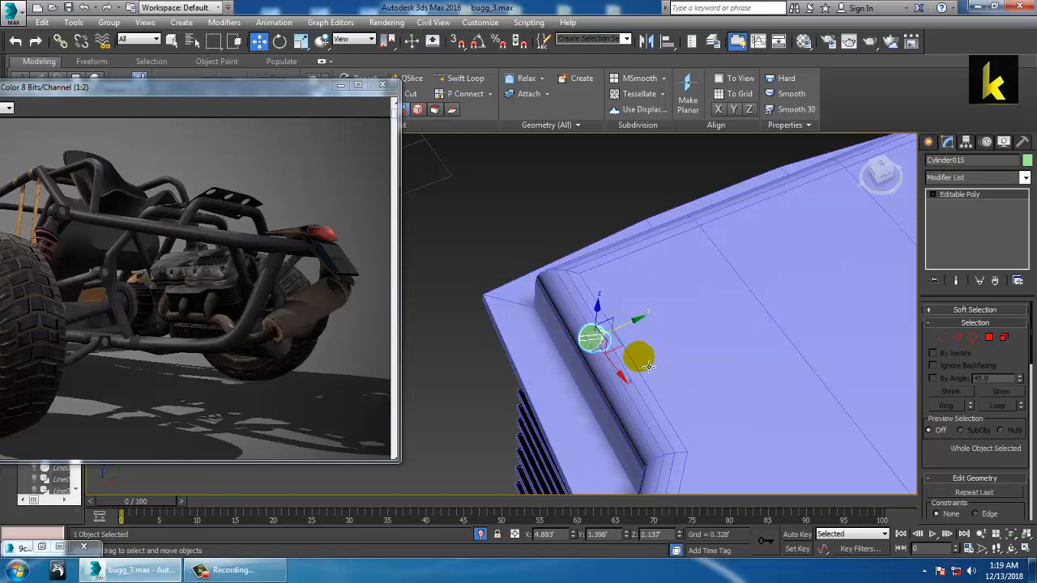
scroll(648, 366, "down", 10)
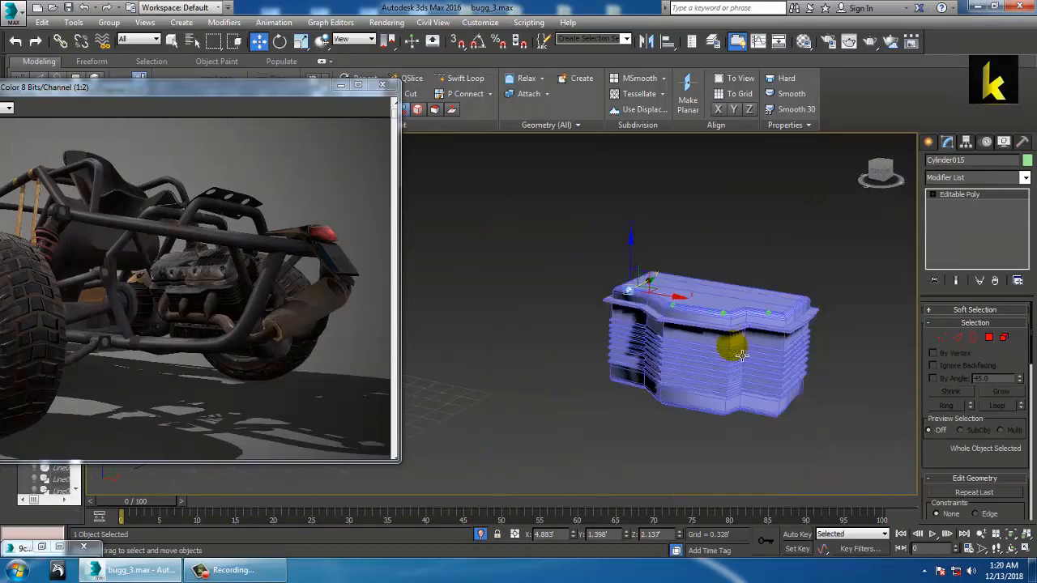
Set the object colour of the cylinder block and its bolts to light grey.
left_click(741, 354)
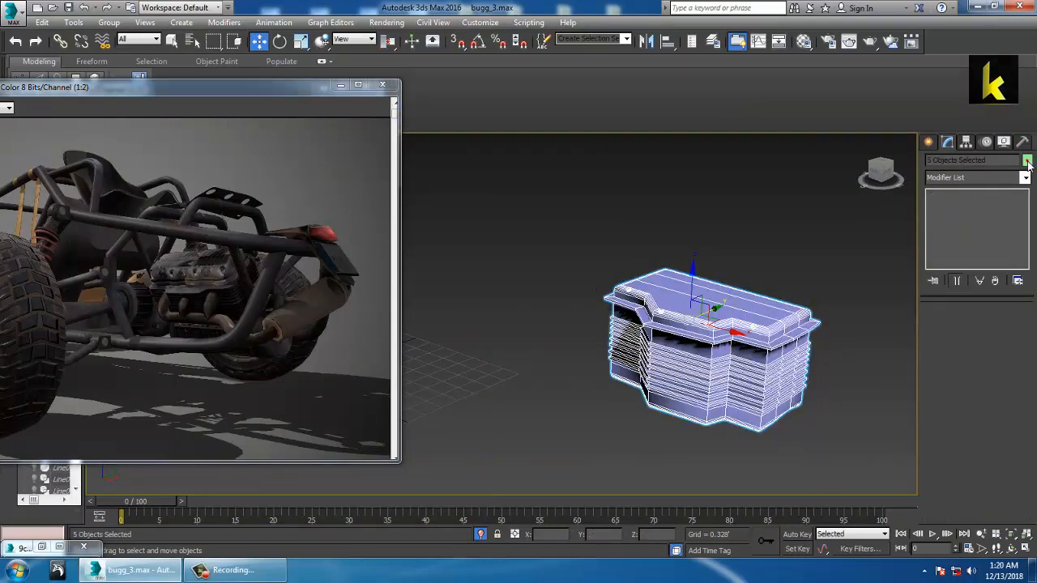
left_click(1027, 160)
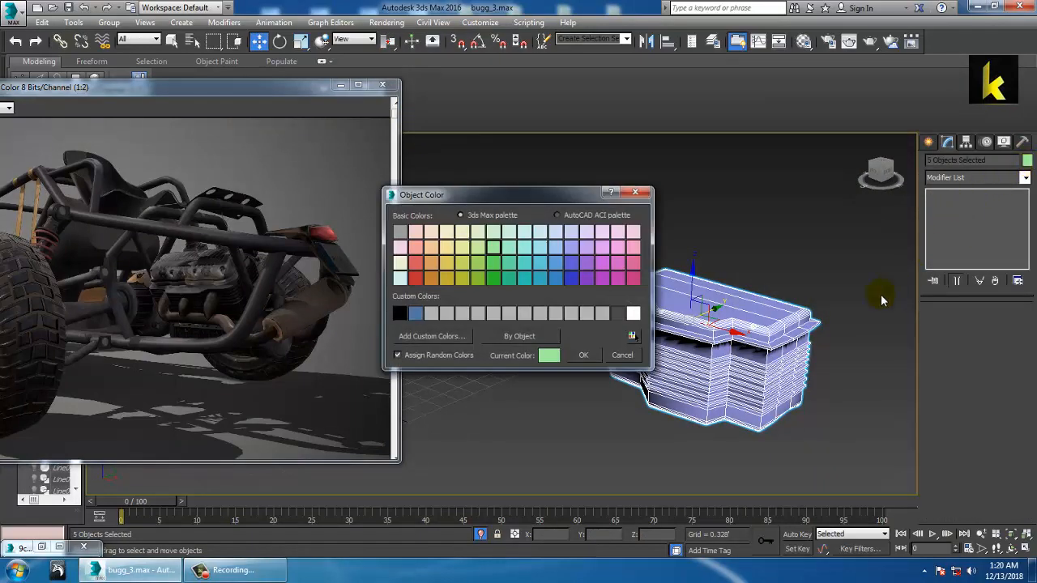
left_click(609, 312)
left_click(593, 359)
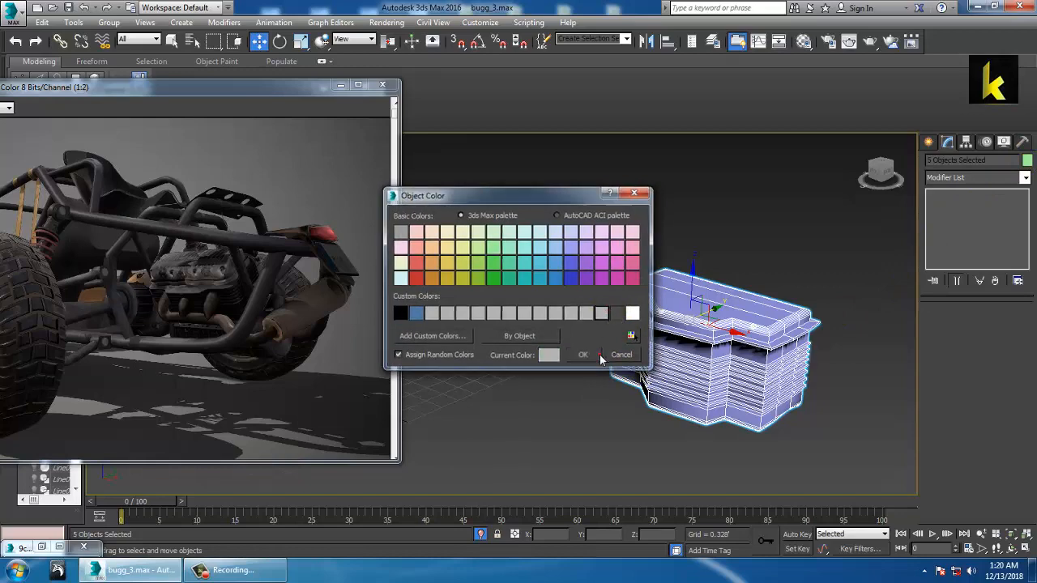
left_click(135, 471)
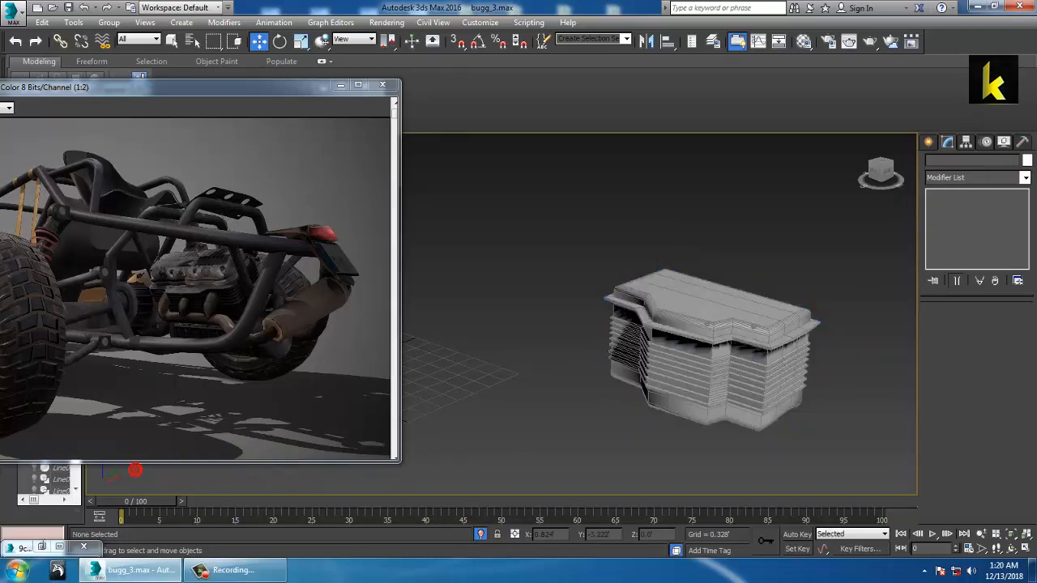
Examine the roadside reference photo of the buggy and compare it with the cylinder block's shape.
left_click(41, 549)
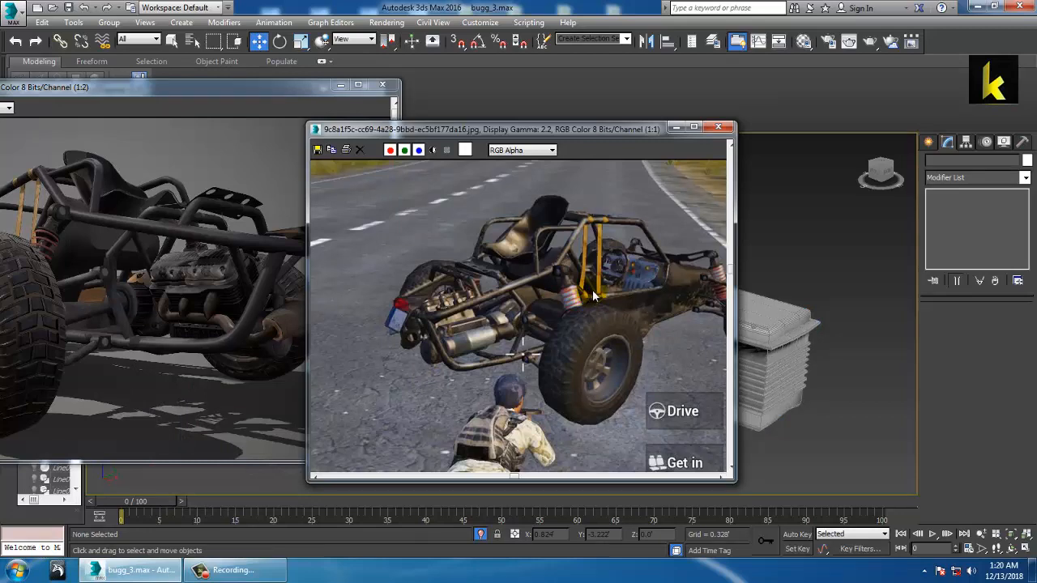
left_click(674, 128)
middle_click_drag(683, 333, 716, 329, "alt")
scroll(765, 329, "up", 3)
scroll(710, 300, "up", 3)
scroll(711, 301, "down", 3)
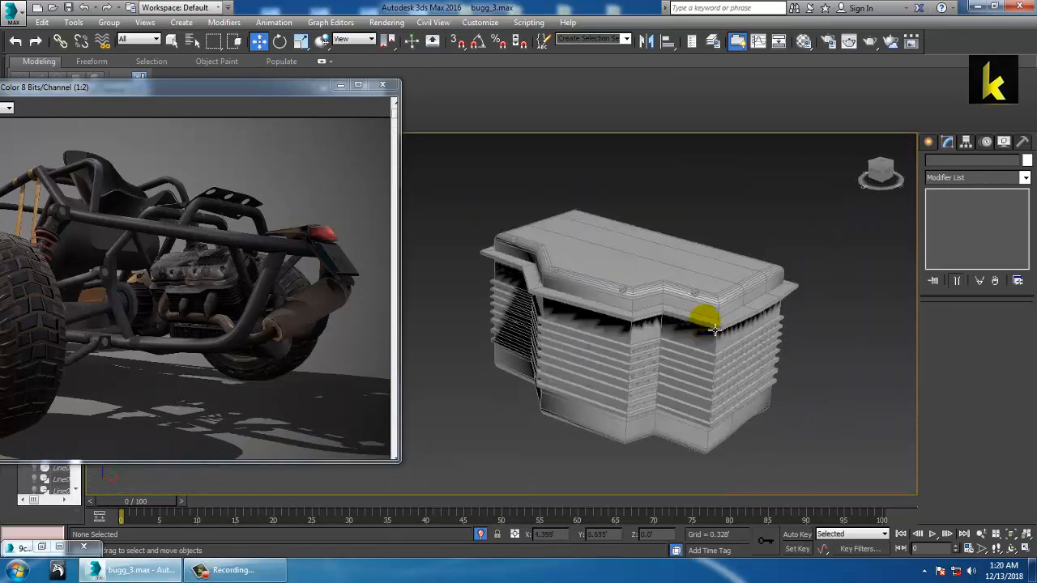
Unhide all objects in the scene and turn on TurboSmooth for the cylinder block.
scroll(716, 329, "down", 6)
left_click(686, 334)
right_click(752, 196)
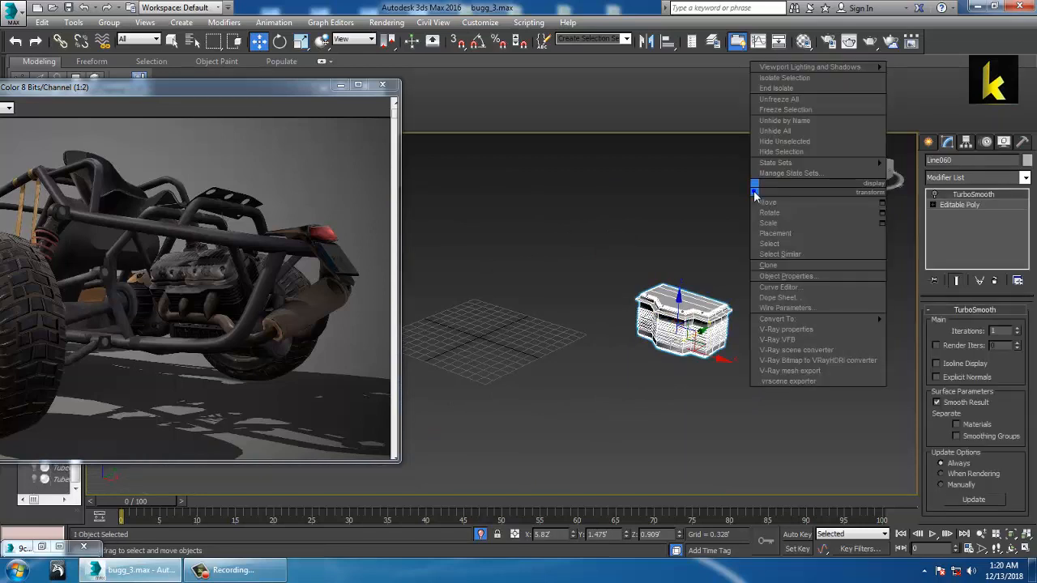
left_click(781, 96)
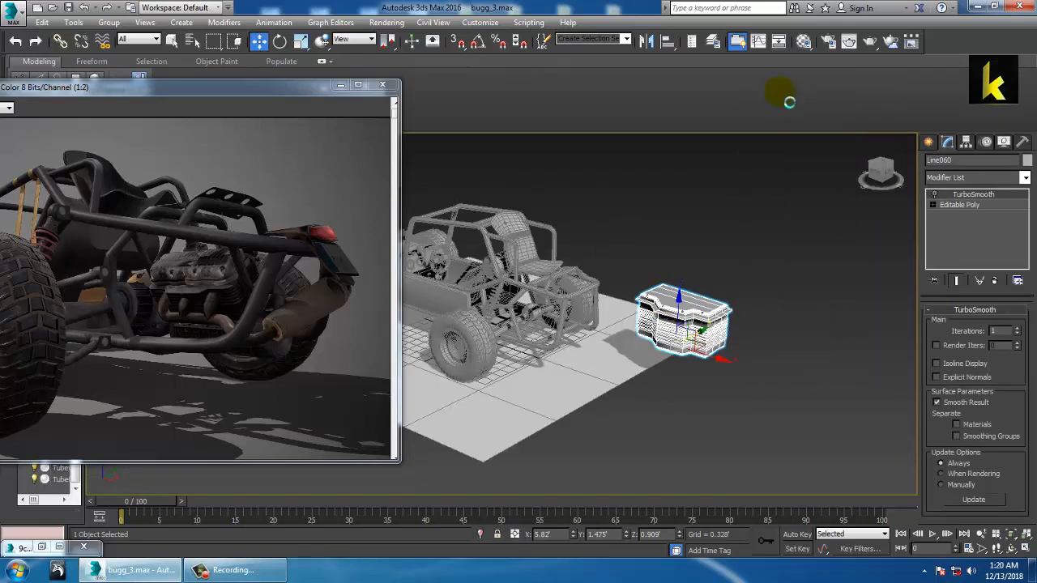
left_click(935, 196)
middle_click_drag(793, 329, 762, 336, "alt")
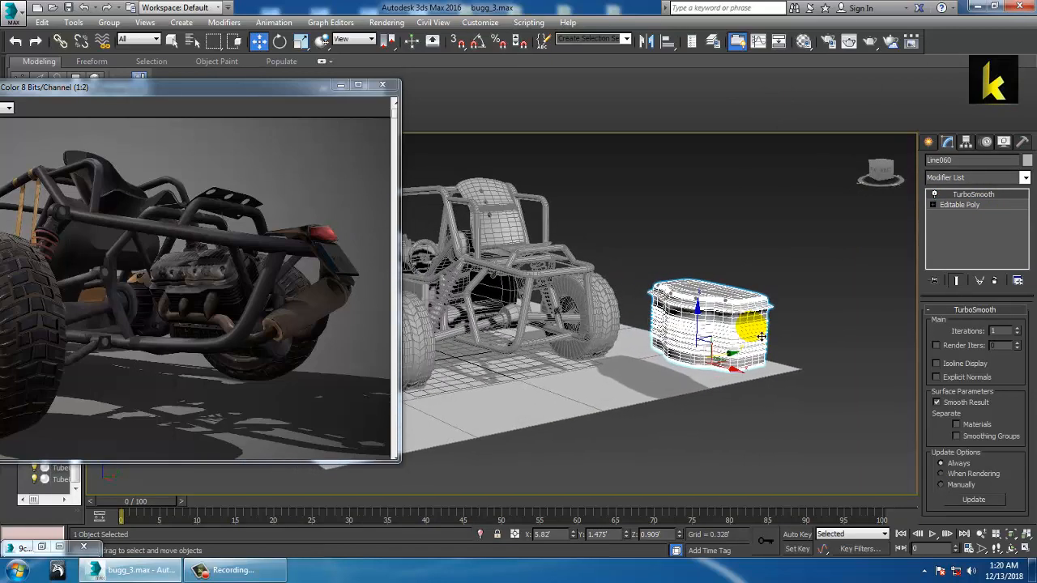
scroll(769, 322, "up", 2)
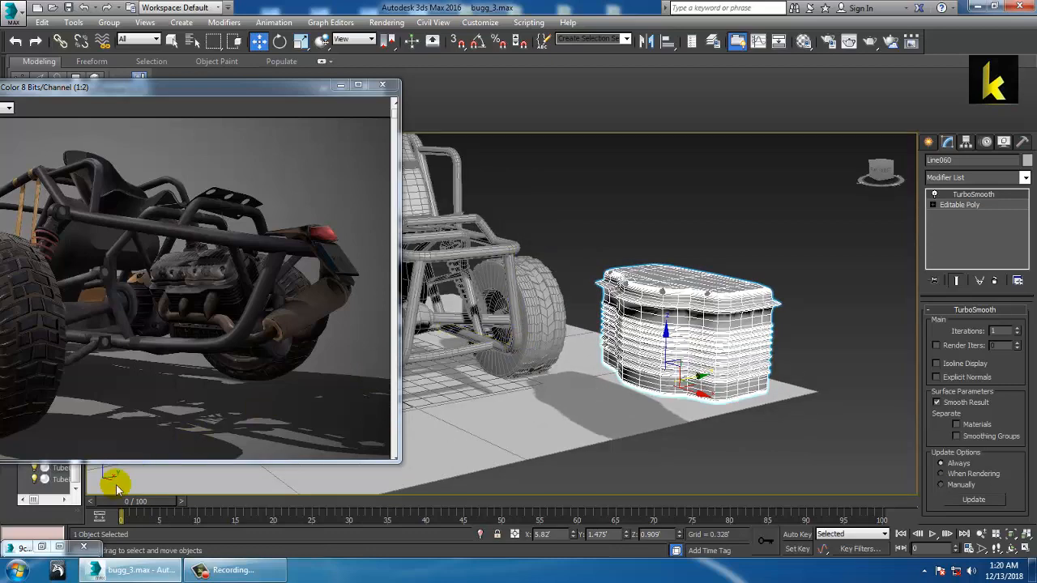
Examine the engine's placement in the buggy reference images, keeping only the low-poly rear view open.
left_click(43, 548)
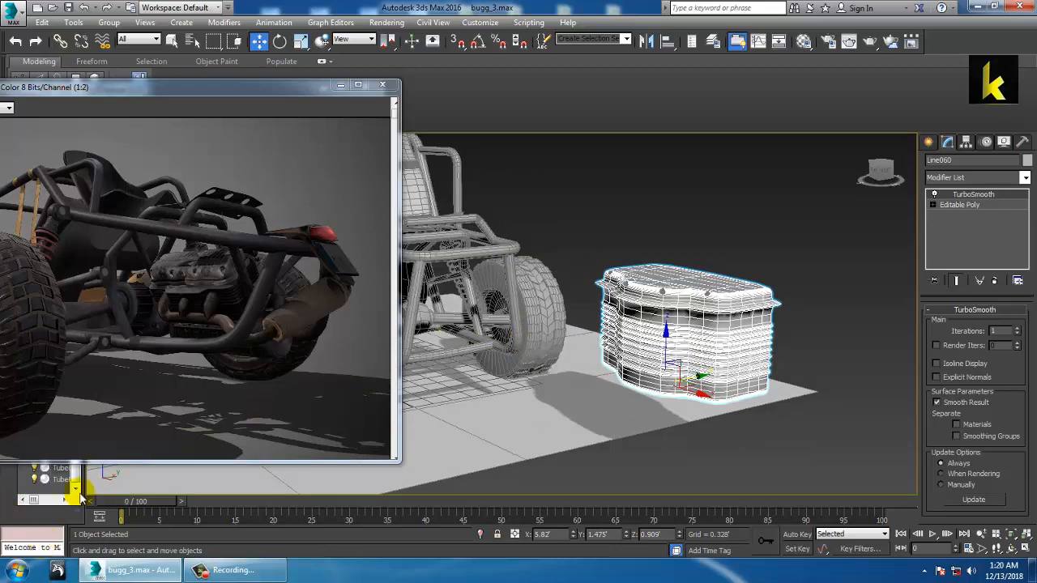
left_click_drag(167, 91, 436, 472)
left_click(308, 419)
left_click_drag(109, 103, 406, 95)
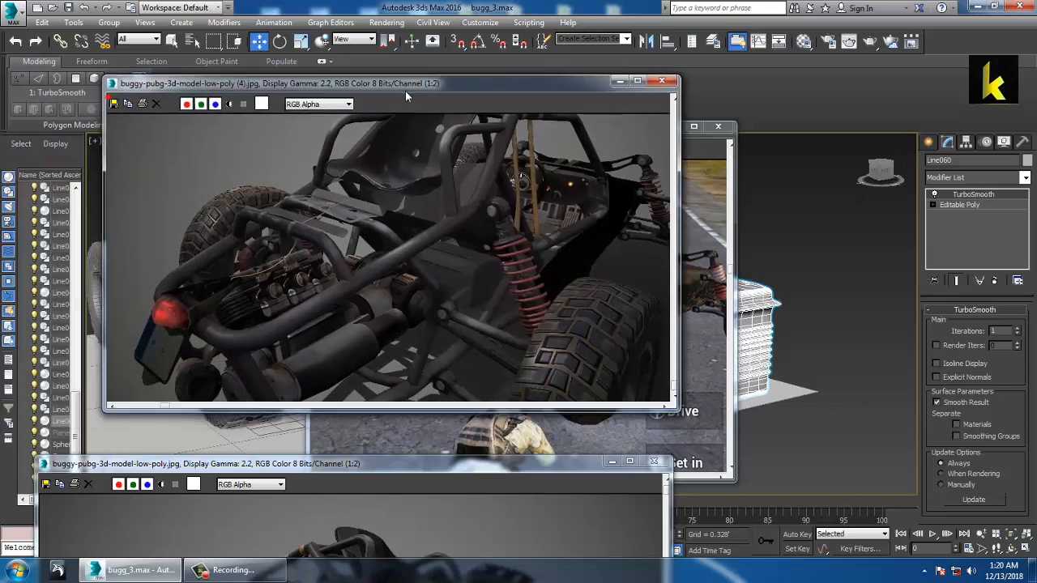
middle_click_drag(352, 280, 364, 259)
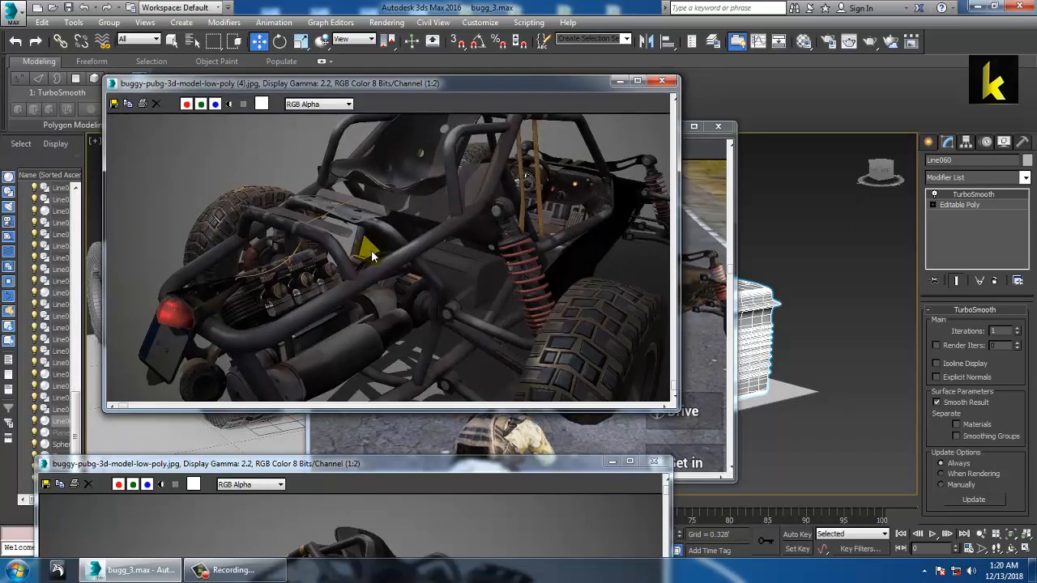
left_click(620, 82)
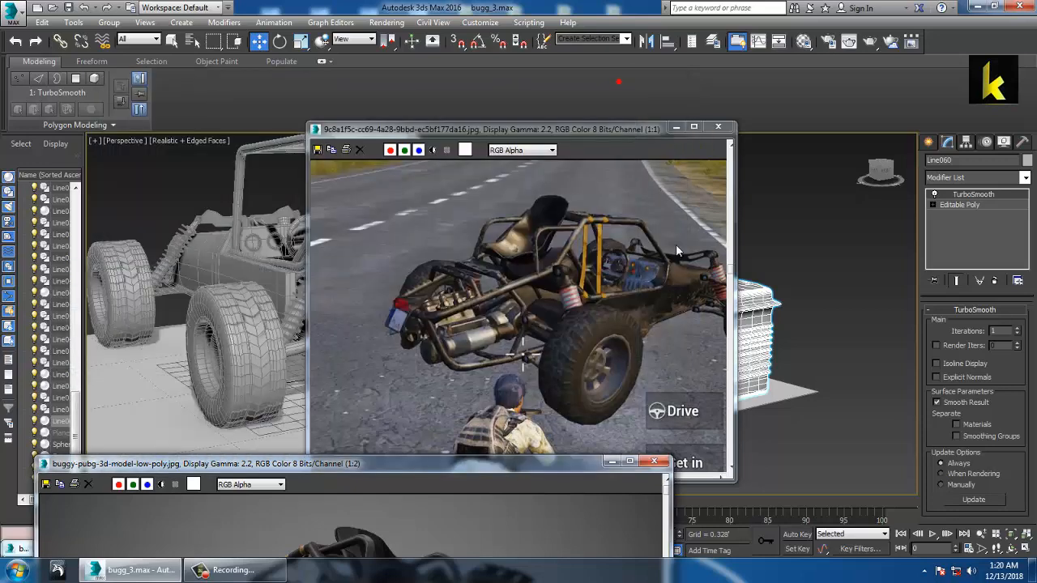
left_click(683, 125)
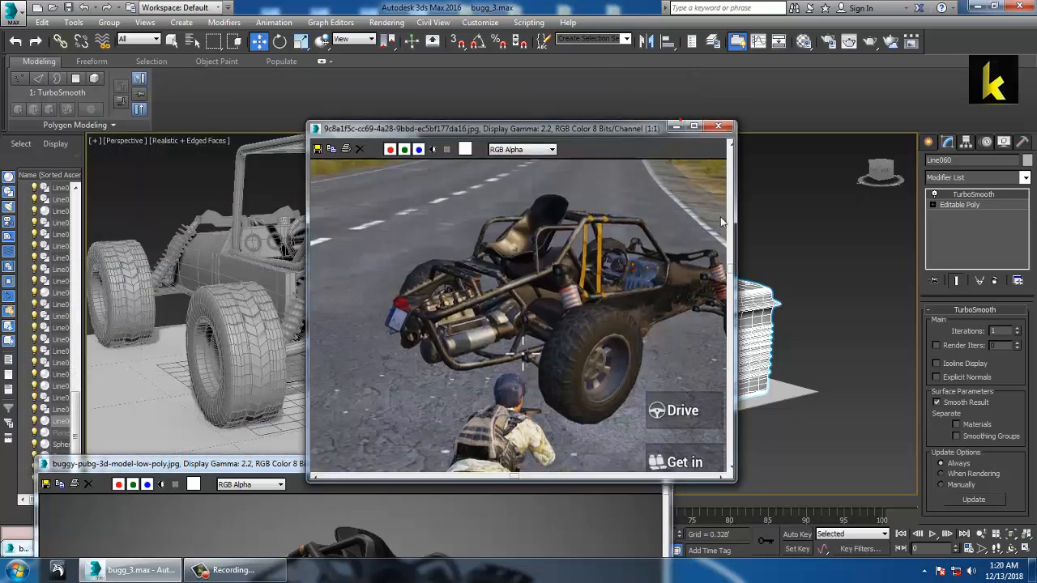
left_click(676, 127)
Group the cylinder block with its bolts under the default group name.
scroll(670, 262, "up", 5)
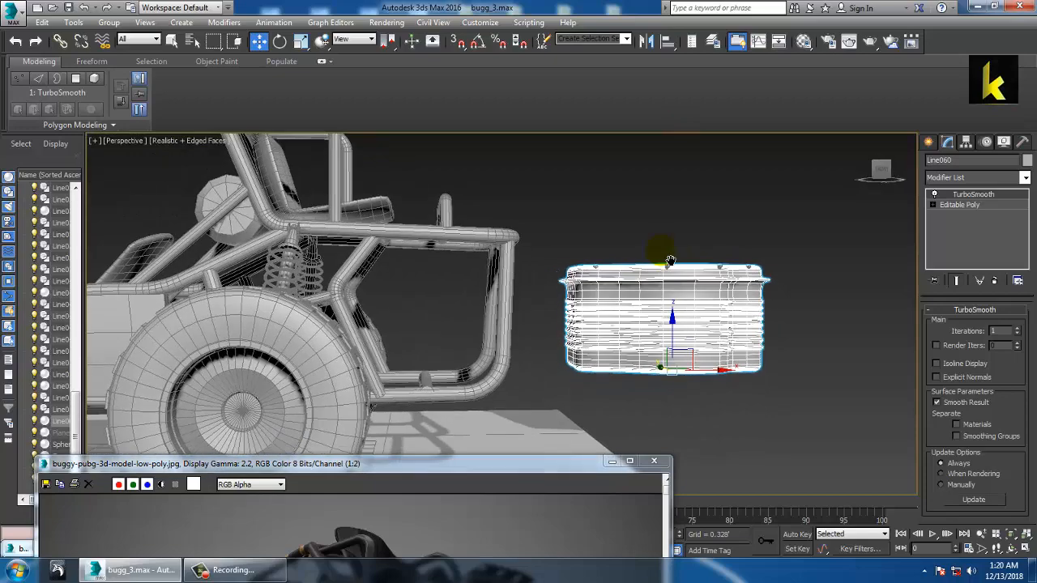
middle_click_drag(670, 262, 645, 380, "alt")
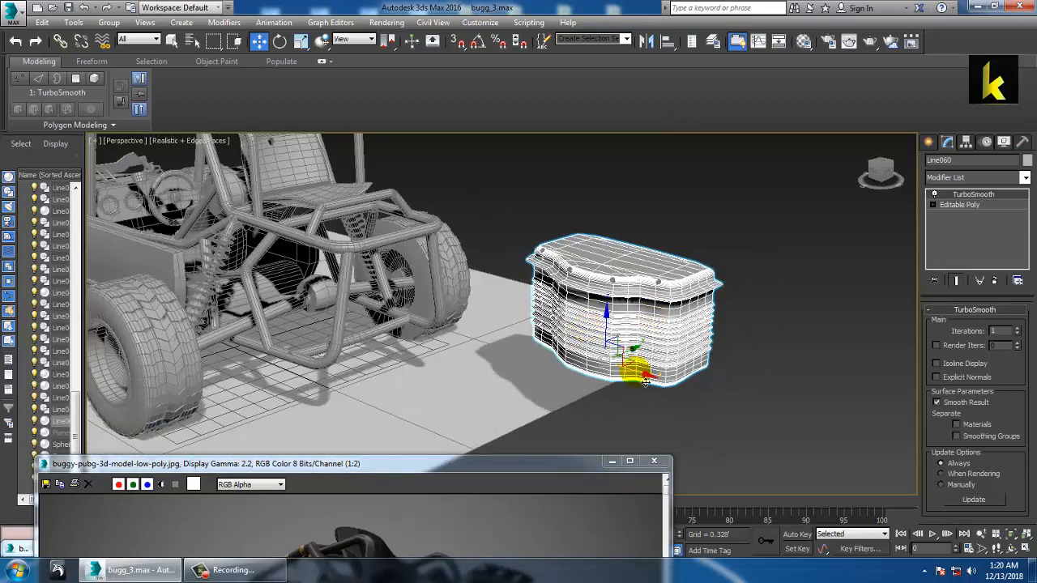
left_click_drag(488, 188, 771, 384)
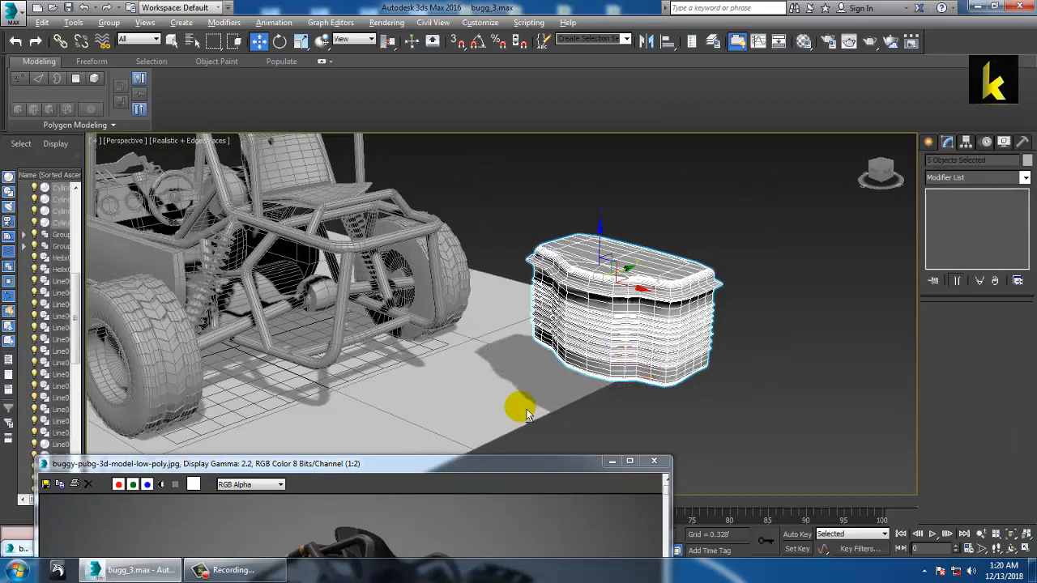
left_click(110, 23)
left_click(126, 38)
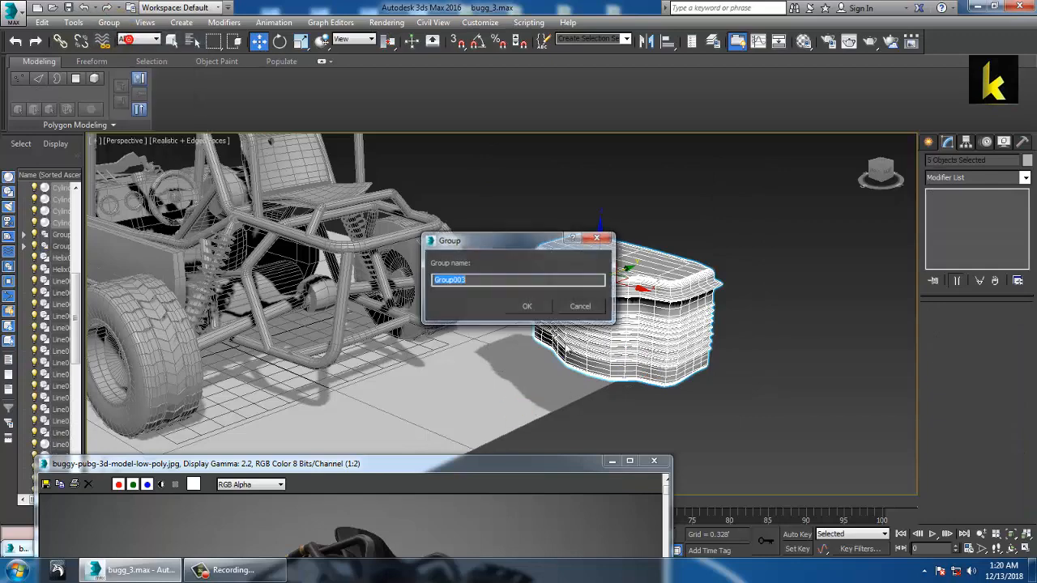
left_click(526, 306)
Tilt the grouped cylinder block and scale it down to suit the buggy.
left_click_drag(603, 285, 585, 323)
key("w")
key("e")
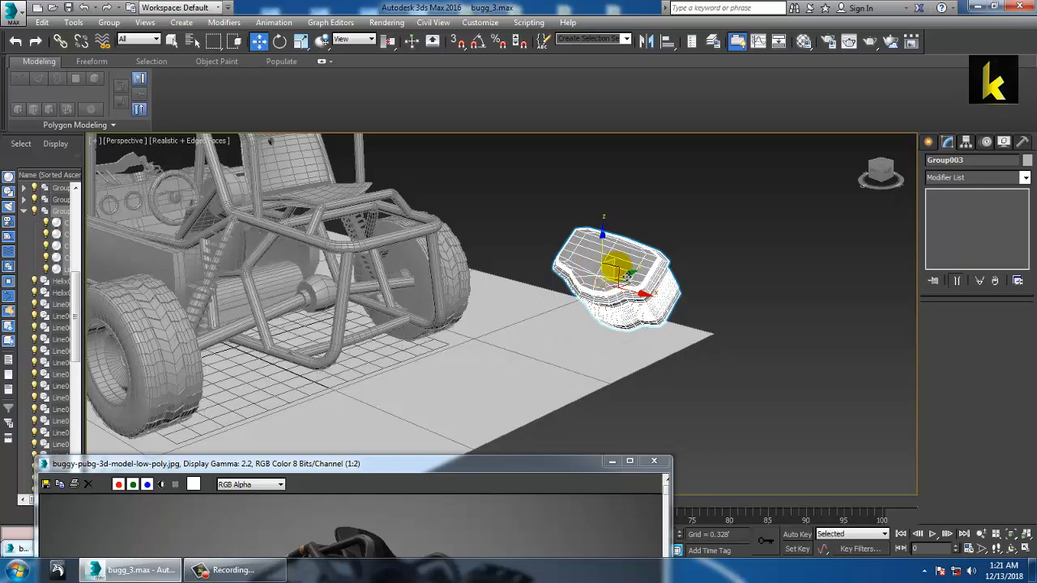
Move the grouped cylinder block in the top view into the buggy's rear frame, at about X 2.796', Y -0.028'.
key("alt+w")
right_click(352, 239)
key("alt+w")
middle_click_drag(419, 167, 473, 261)
scroll(472, 261, "down", 5)
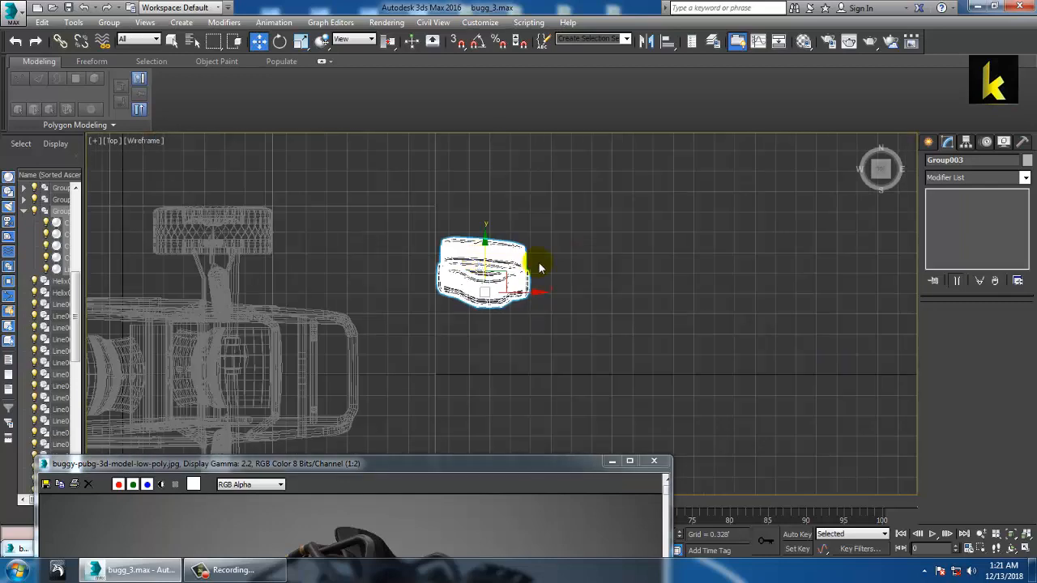
scroll(540, 267, "down", 3)
middle_click_drag(544, 274, 569, 278)
left_click_drag(568, 268, 475, 319)
key("alt+w")
right_click(739, 377)
key("alt+w")
middle_click_drag(584, 353, 739, 346)
middle_click_drag(739, 345, 645, 300, "alt")
scroll(633, 302, "down", 5)
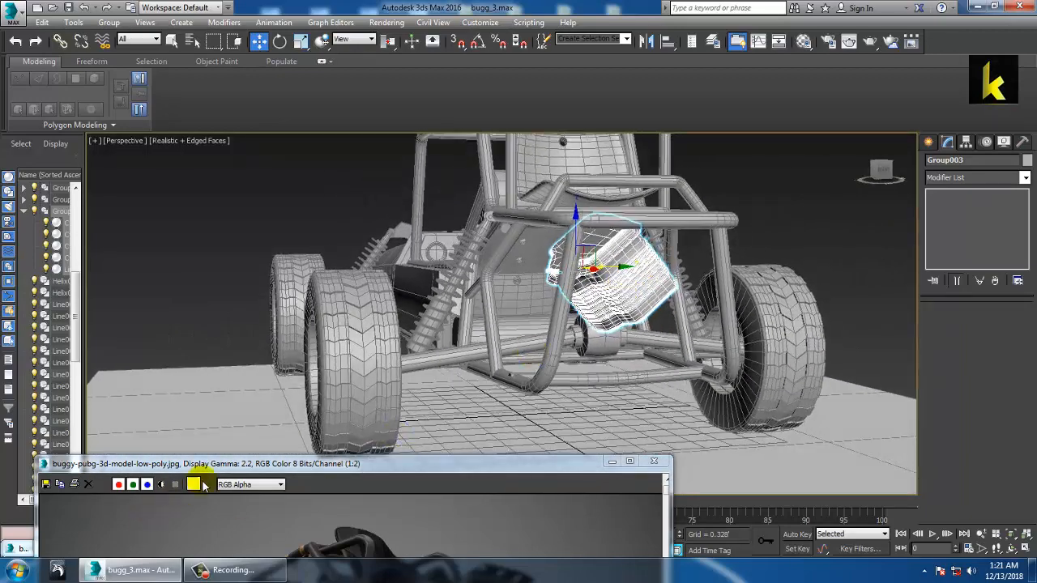
Match the grouped block to the reference image by lowering it inside the rear frame to about Y -0.051', Z 1.386'.
left_click_drag(290, 465, 142, 241)
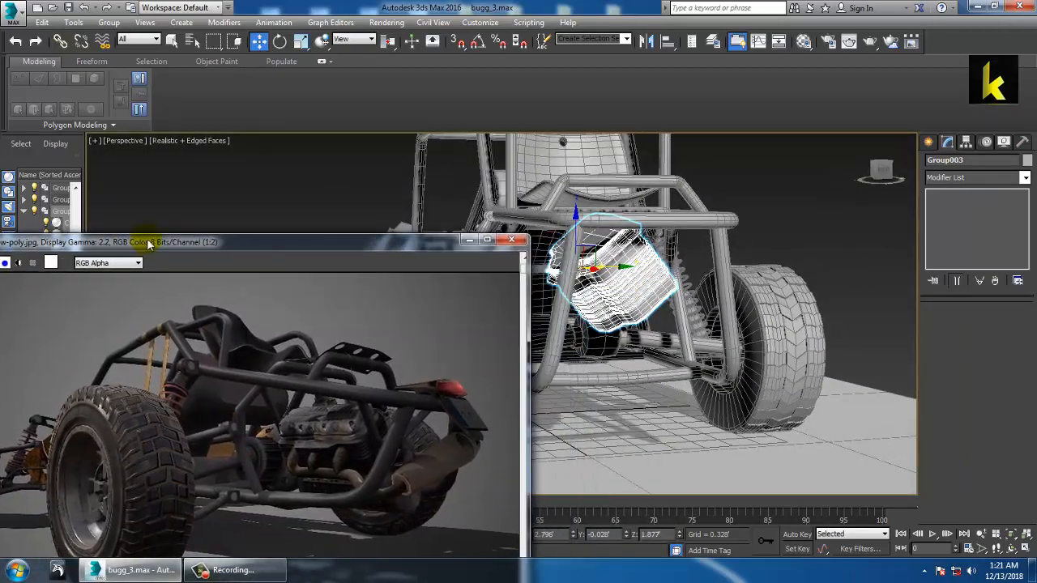
middle_click_drag(625, 322, 672, 318, "alt")
scroll(645, 303, "up", 2)
key("e")
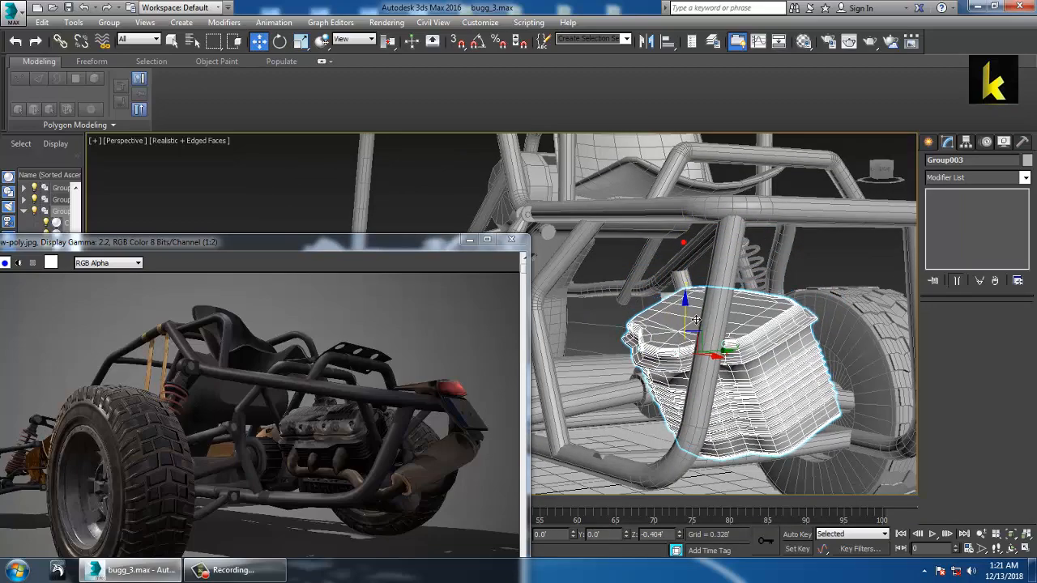
mouse_move(695, 320)
middle_mouse_down("alt")
mouse_move(713, 378)
mouse_move(746, 324)
mouse_move(653, 319)
mouse_move(695, 329)
mouse_move(711, 180)
mouse_move(690, 285)
mouse_move(769, 324)
mouse_move(727, 344)
mouse_move(665, 319)
mouse_move(702, 328)
middle_mouse_up("alt")
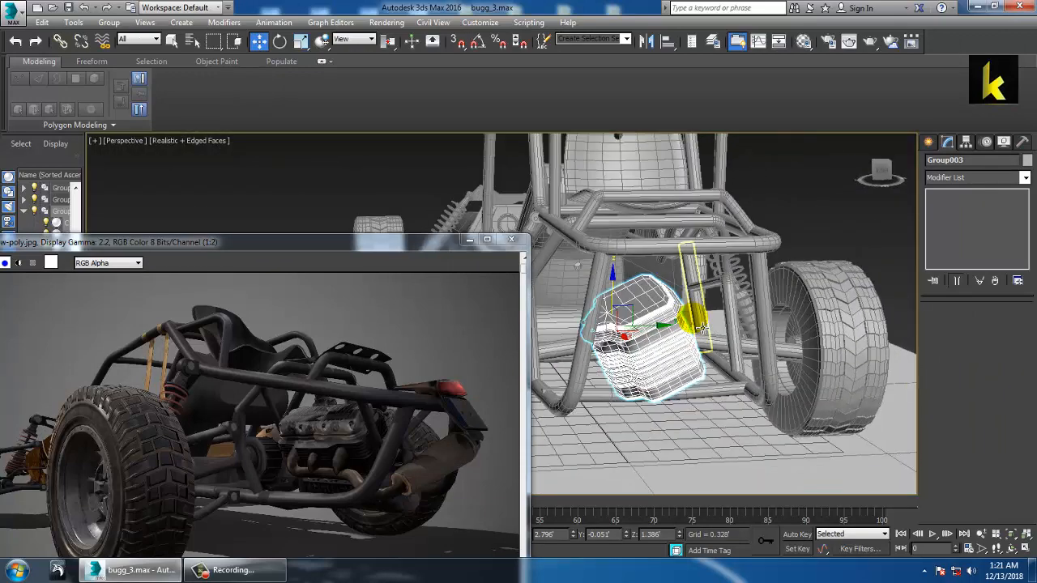
middle_click_drag(749, 303, 738, 269, "alt")
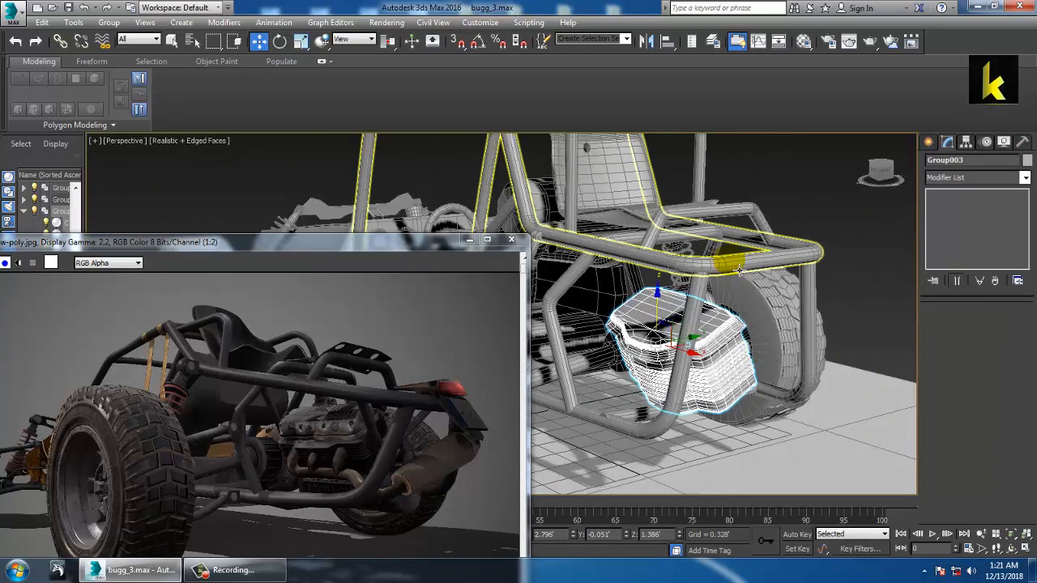
Clone the bent cross tube of the rear frame towards the buggy's tail, at about X 3.334'.
left_click(584, 270)
middle_click_drag(590, 277, 653, 303, "alt")
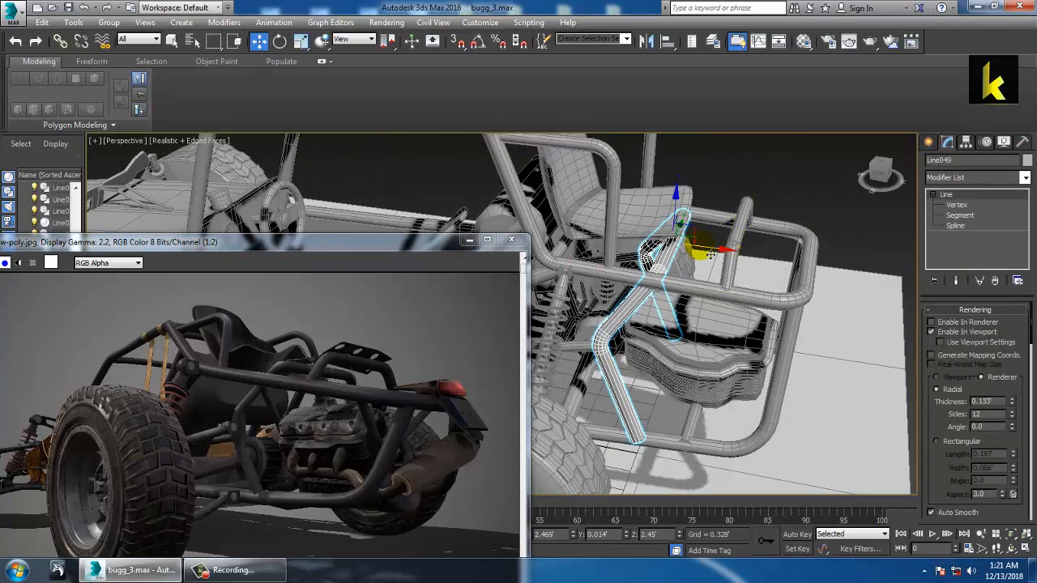
mouse_move(702, 246)
left_mouse_down()
mouse_move(804, 276)
mouse_move(808, 264)
left_mouse_up()
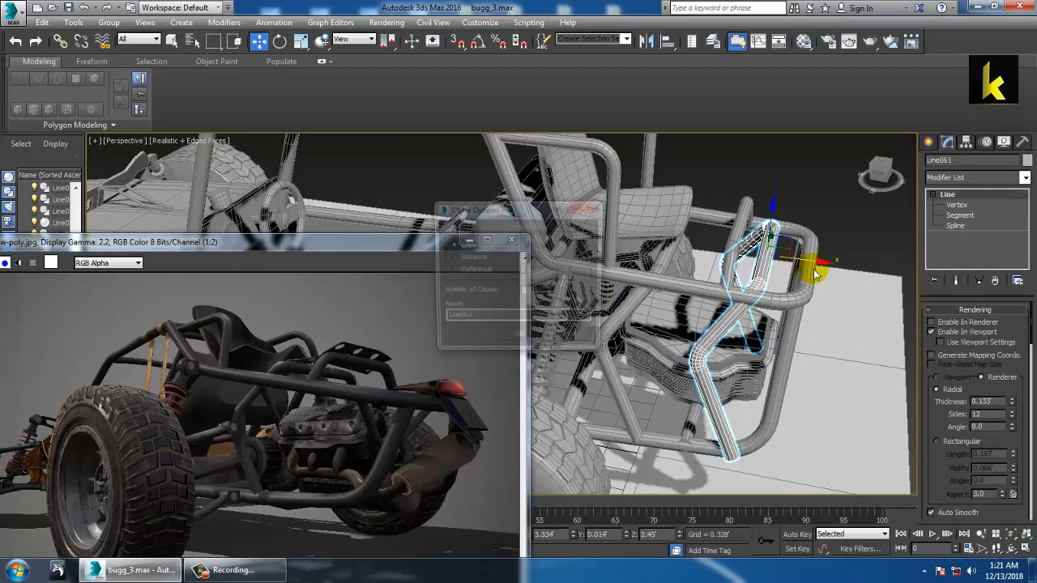
left_click(529, 338)
Move the copied tube's lower end vertex on one side onto the bottom rail, at about X 2.801', Y -0.908'.
mouse_move(632, 312)
middle_mouse_down("alt")
mouse_move(681, 301)
mouse_move(669, 269)
middle_mouse_up("alt")
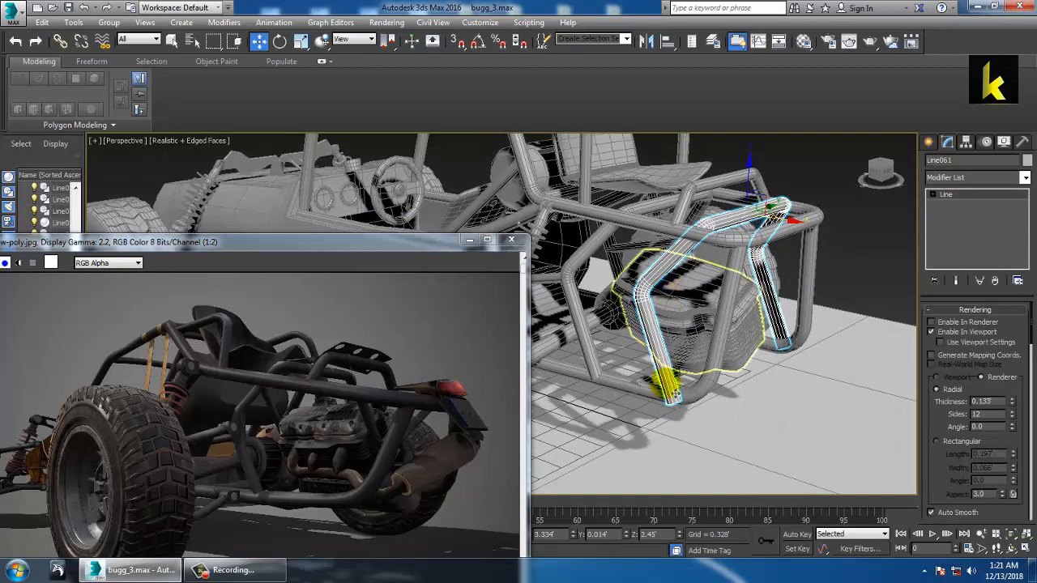
key("1")
middle_click_drag(698, 375, 717, 412, "alt")
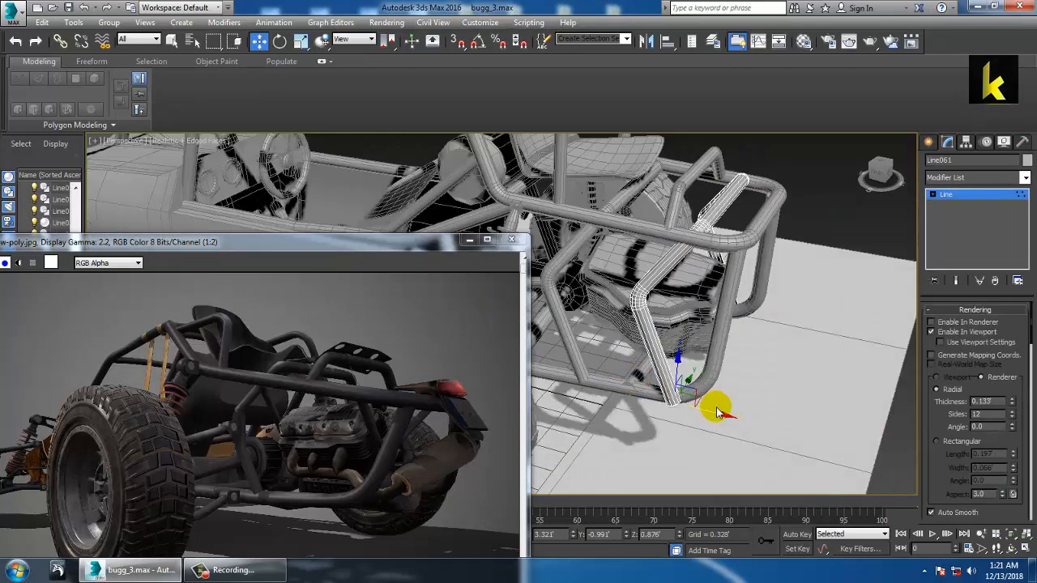
left_click_drag(686, 394, 661, 385)
middle_click_drag(673, 386, 705, 347, "alt")
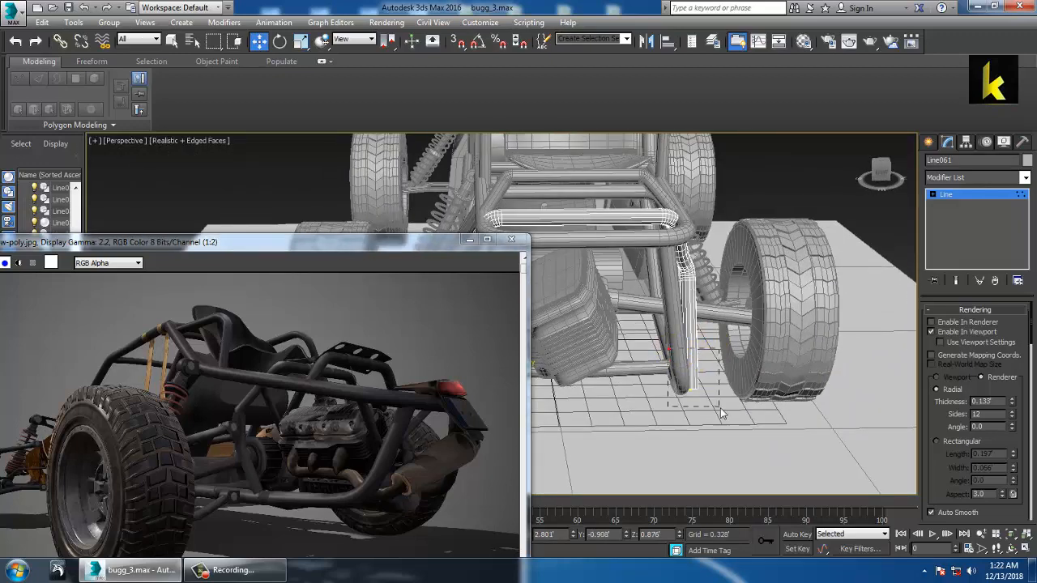
Move the copied tube's opposite lower end vertex onto the bottom rail, at about X 2.846', Y 0.998'.
middle_click_drag(721, 414, 721, 365, "alt")
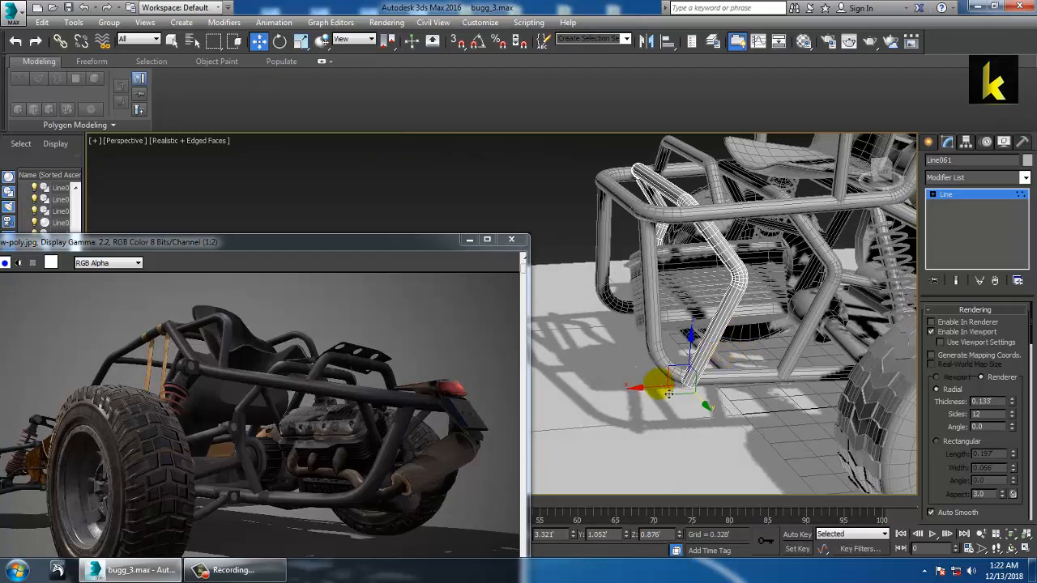
left_click_drag(669, 395, 718, 386)
middle_click_drag(713, 383, 778, 375, "alt")
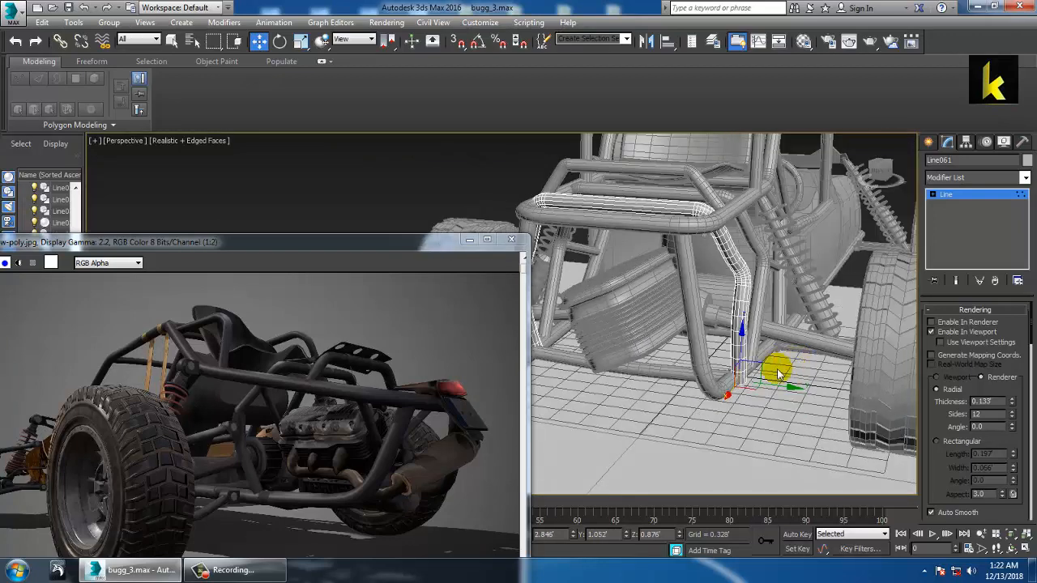
left_click_drag(786, 392, 787, 393)
Raise the copied tube's upper vertices so its crossbar sits above the frame's upper rail.
middle_click_drag(784, 392, 803, 278, "alt")
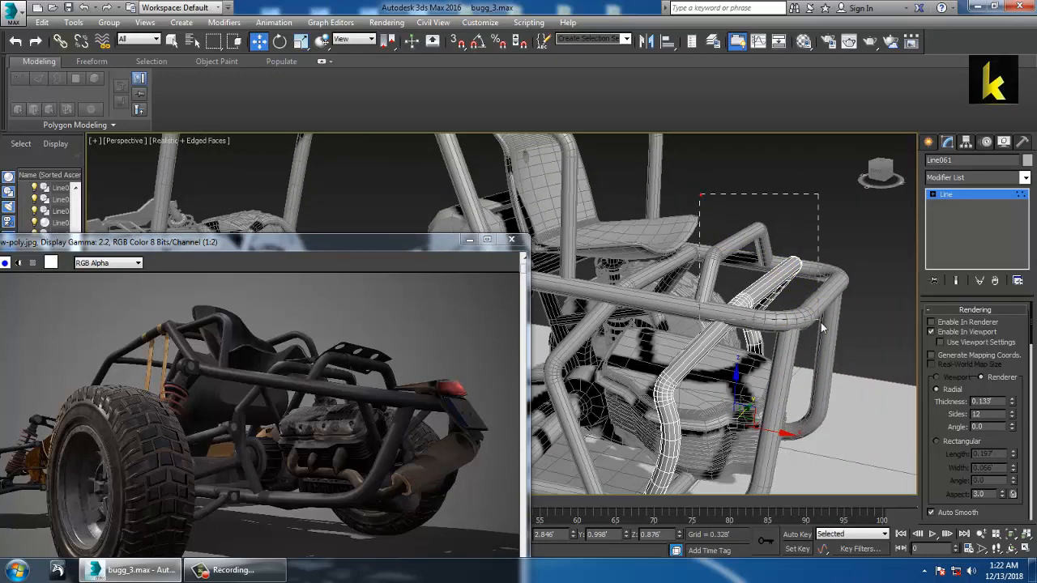
middle_click_drag(726, 240, 721, 212, "alt")
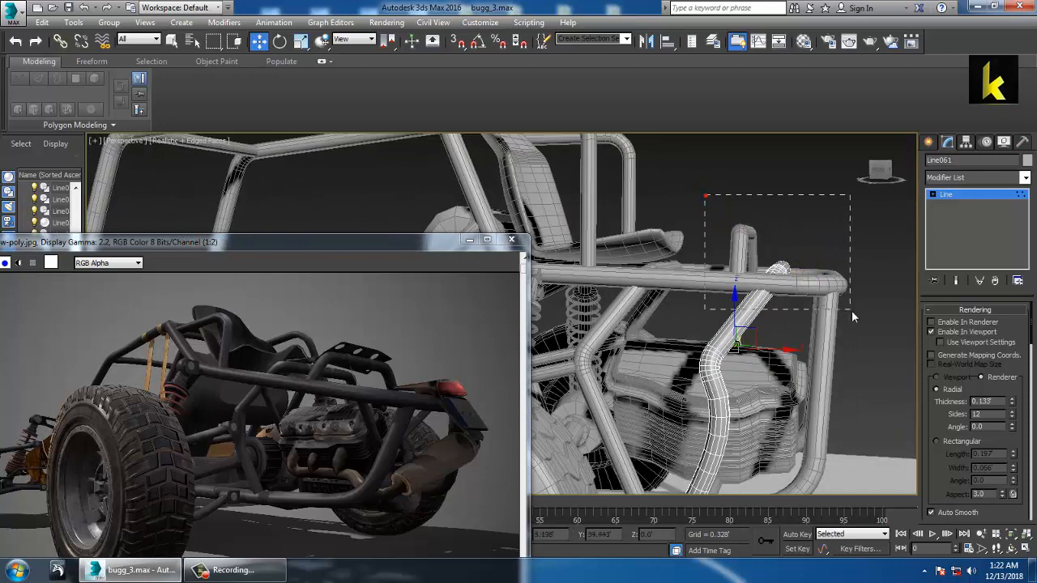
left_click_drag(785, 240, 790, 217)
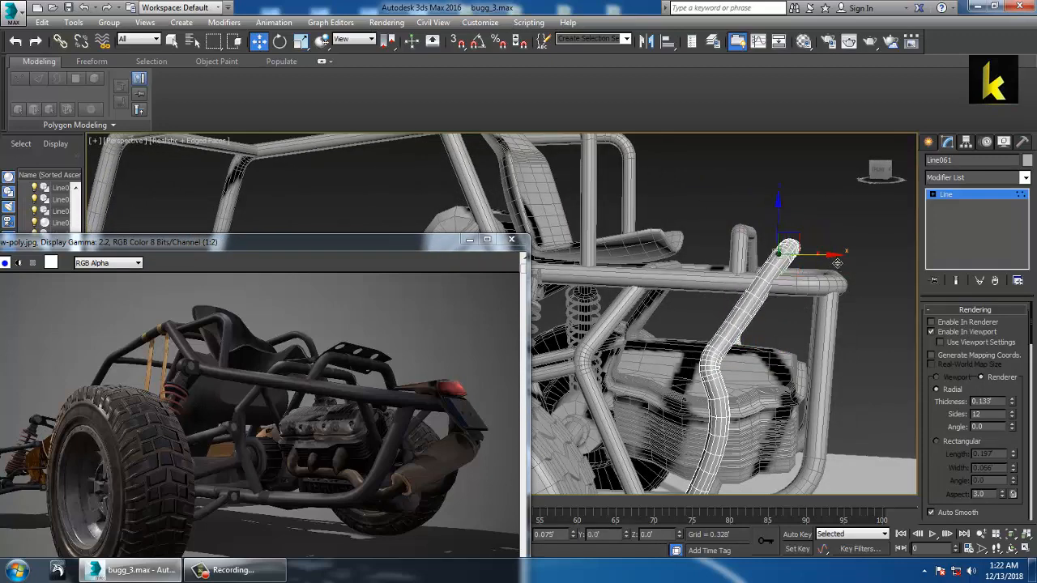
Move the copied tube's upper corner vertices on one side inward along Y to narrow the crossbar.
middle_click_drag(787, 243, 735, 299, "alt")
left_click_drag(735, 298, 606, 220)
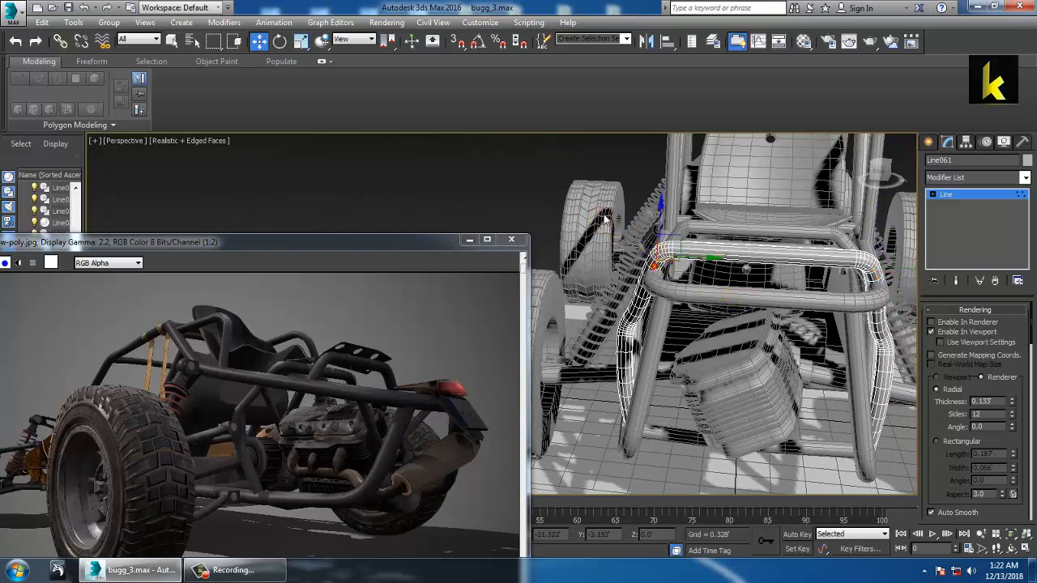
key("r")
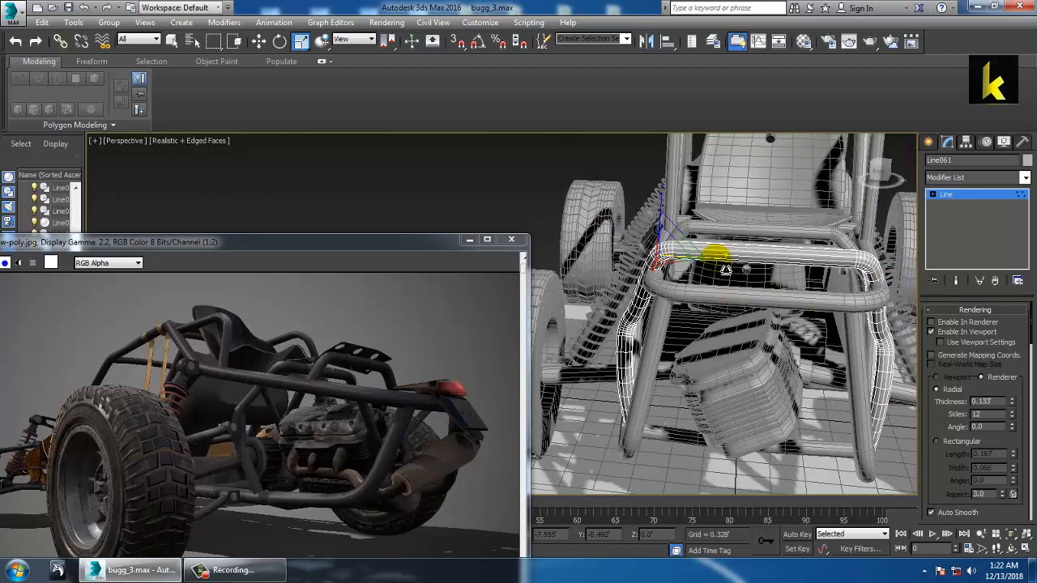
key("w")
key("1")
key("1")
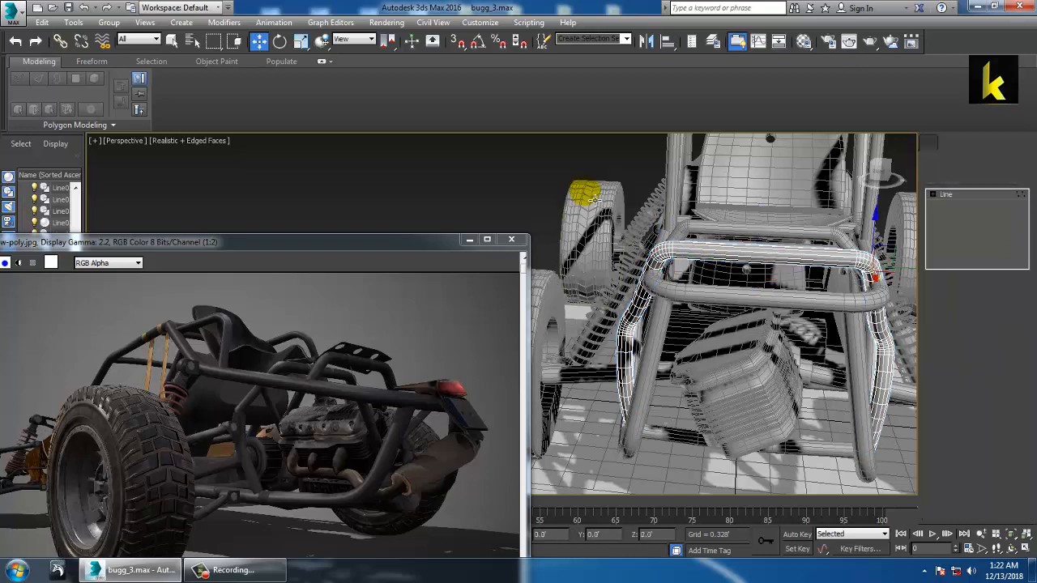
left_click_drag(718, 293, 717, 291)
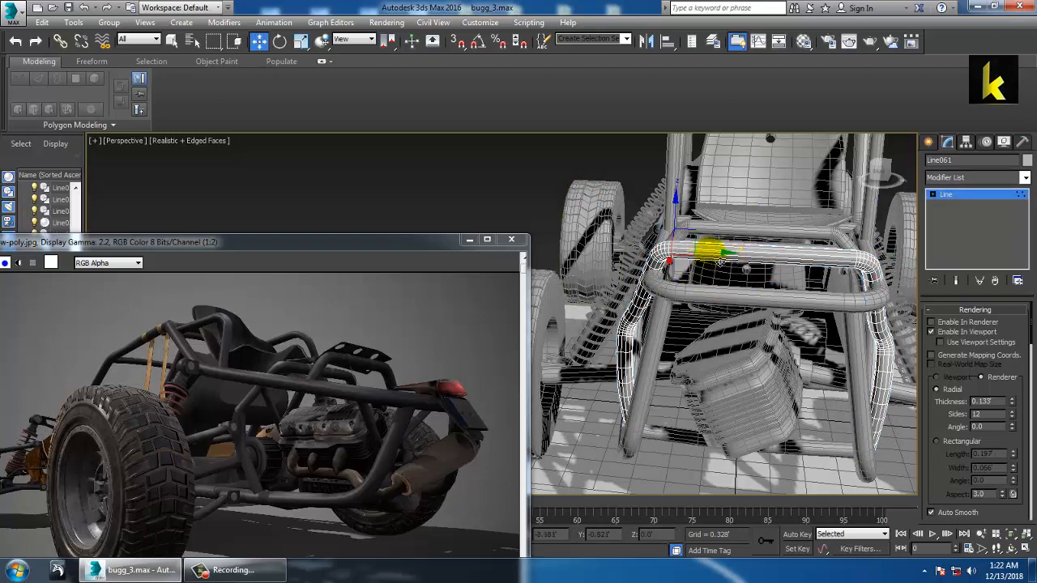
Adjust the copied tube's opposite upper corner vertices along Y to balance the crossbar.
middle_click_drag(720, 259, 839, 241, "alt")
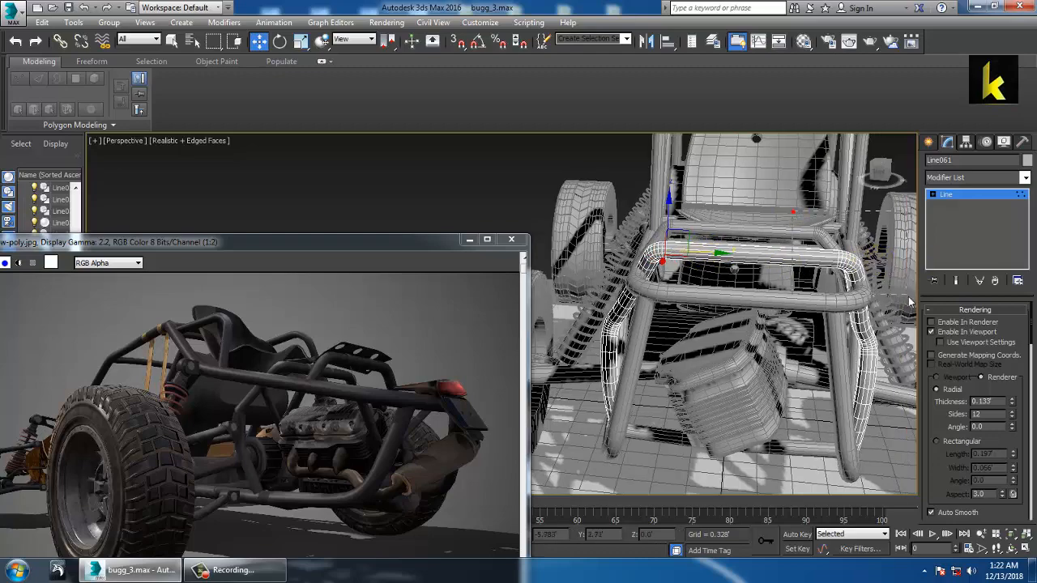
left_click_drag(909, 297, 900, 275)
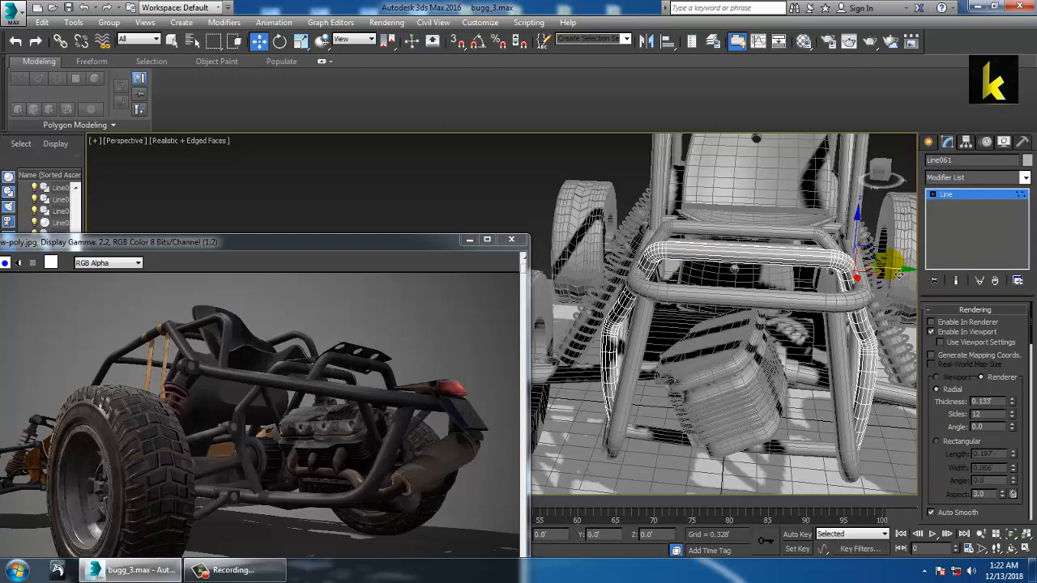
mouse_move(900, 275)
middle_mouse_down("alt")
mouse_move(806, 264)
mouse_move(843, 261)
mouse_move(902, 291)
middle_mouse_up("alt")
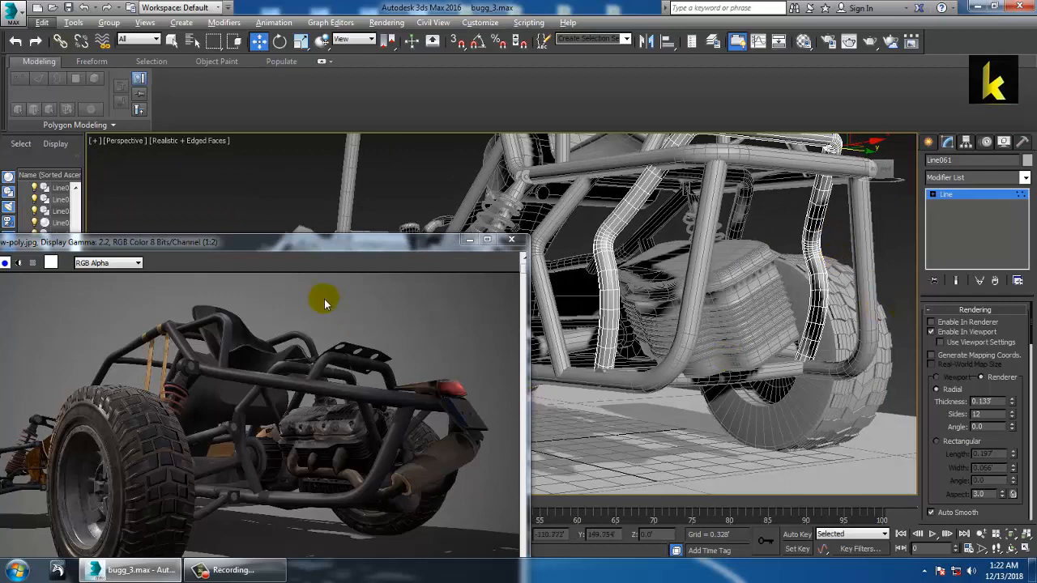
Compare the rear frame and engine in the two buggy reference images with the modelled tubes and engine block.
left_click_drag(216, 249, 355, 154)
left_click_drag(9, 547, 94, 278)
left_click(117, 274)
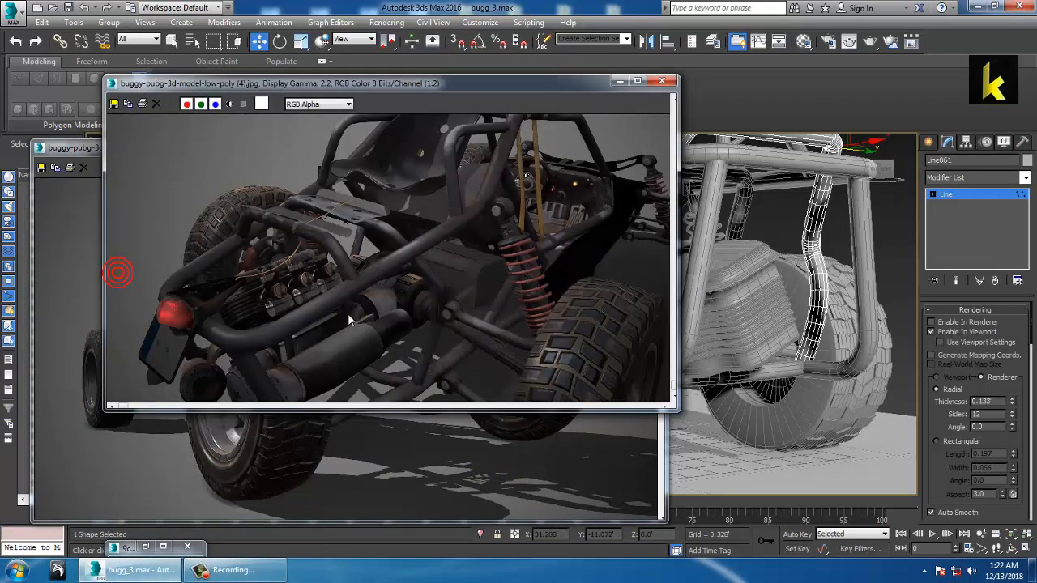
middle_click_drag(368, 292, 355, 232)
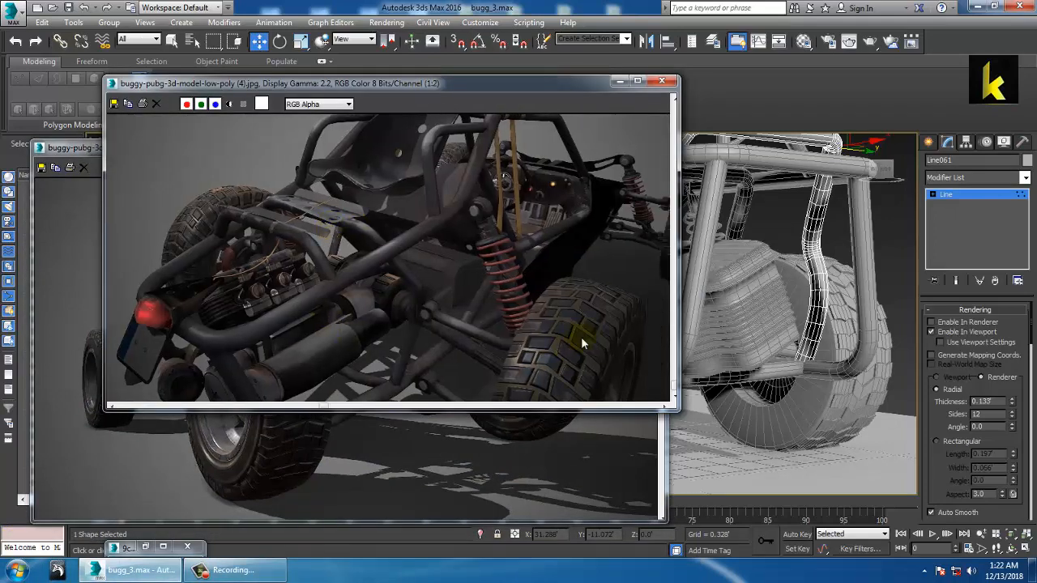
middle_click_drag(413, 370, 397, 437)
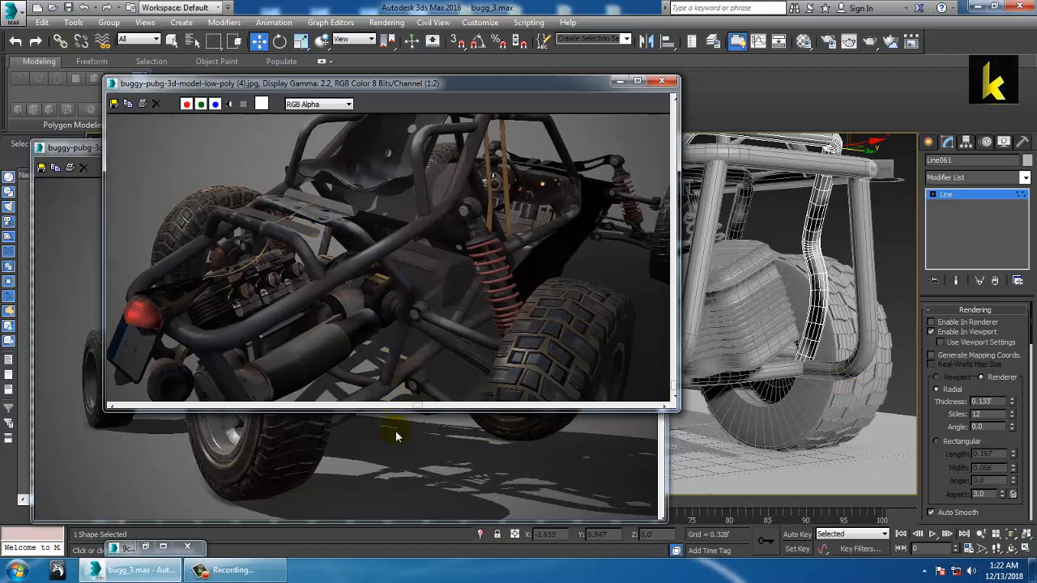
left_click_drag(399, 417, 409, 485)
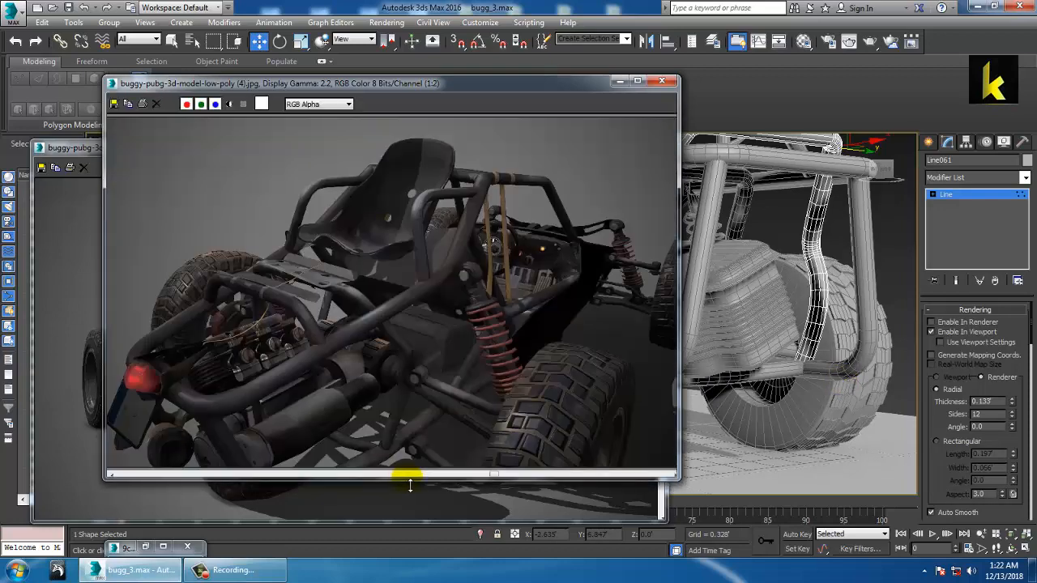
left_click_drag(410, 485, 411, 452)
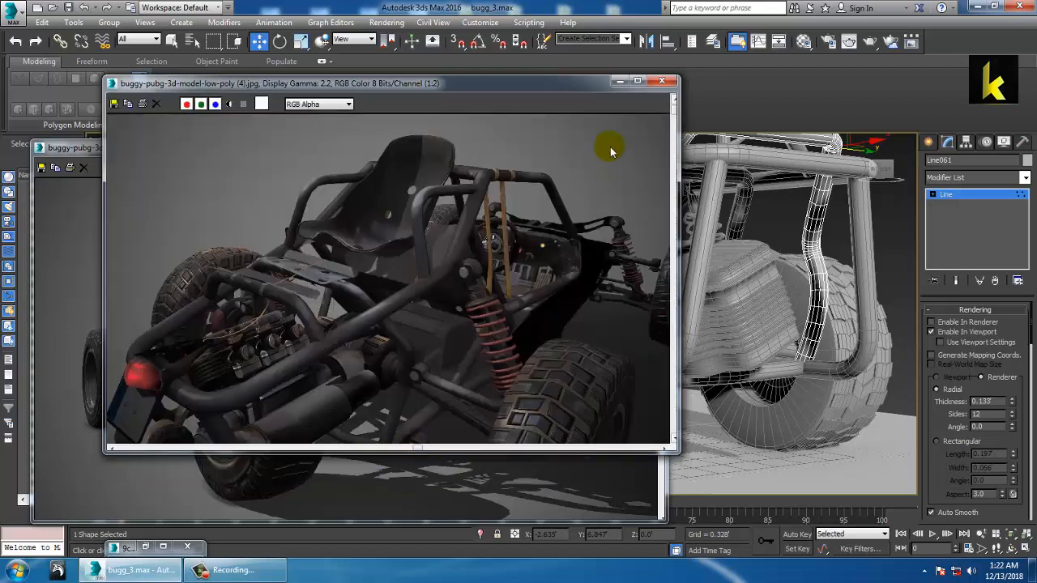
left_click(615, 81)
middle_click_drag(771, 251, 649, 231, "alt")
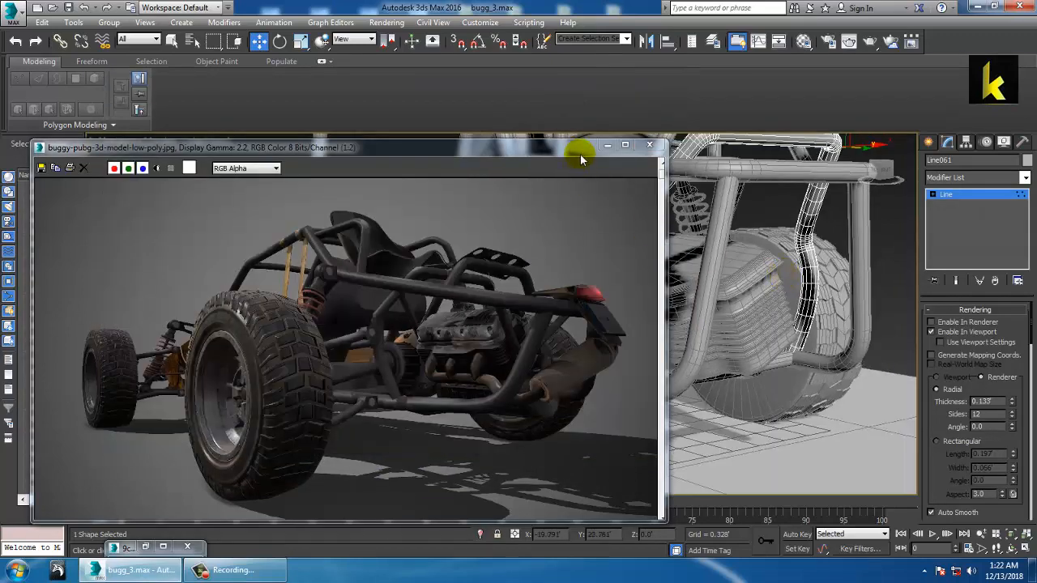
left_click_drag(580, 154, 418, 149)
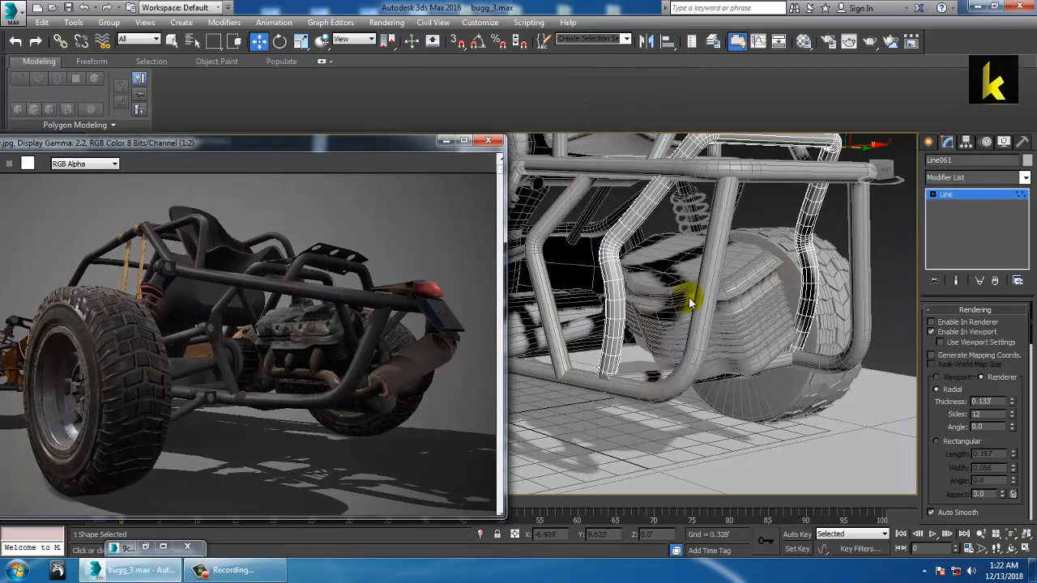
middle_click_drag(746, 289, 735, 310, "alt")
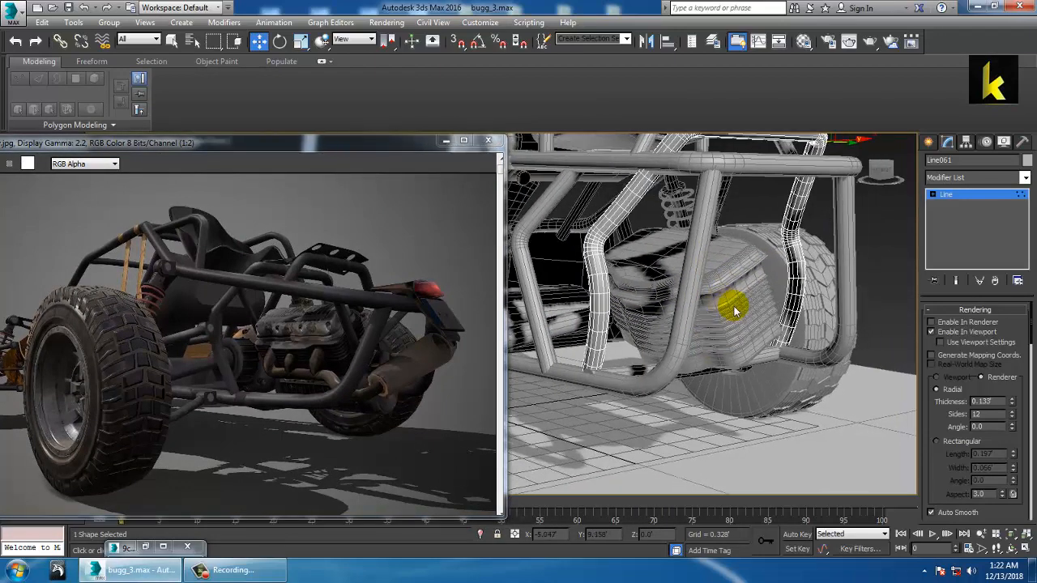
Leave the tube's vertex editing and scale the grouped engine block down uniformly to about 70.6%.
left_click(980, 197)
middle_click_drag(620, 252, 665, 287, "alt")
left_click(664, 289)
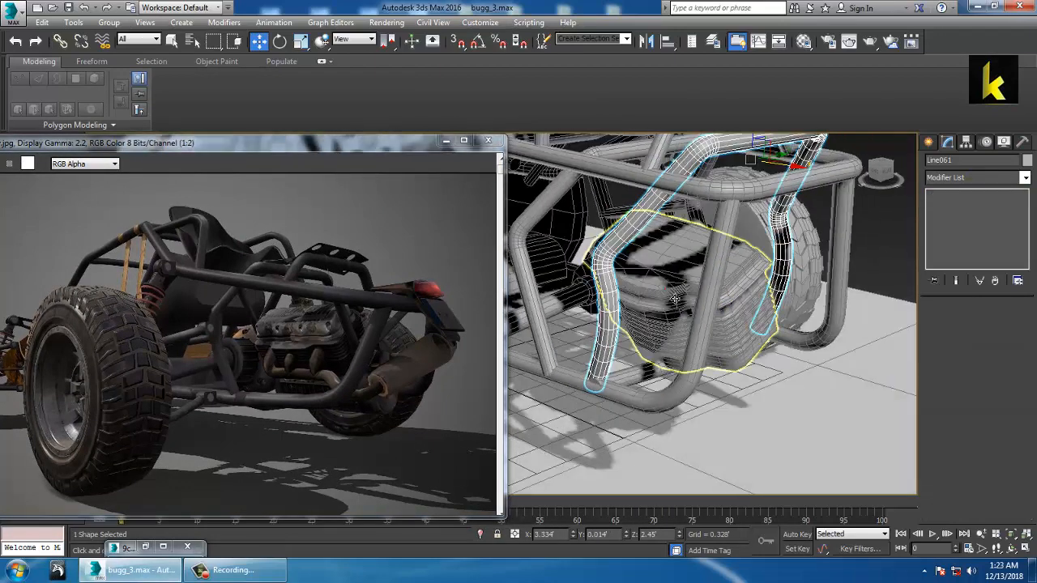
key("r")
left_click_drag(661, 278, 668, 285)
key("w")
middle_click_drag(711, 267, 621, 289, "alt")
key("r")
scroll(669, 269, "up", 3)
left_click_drag(639, 288, 632, 277)
scroll(642, 277, "down", 4)
middle_click_drag(652, 274, 674, 299, "alt")
scroll(708, 269, "down", 5)
scroll(707, 269, "up", 3)
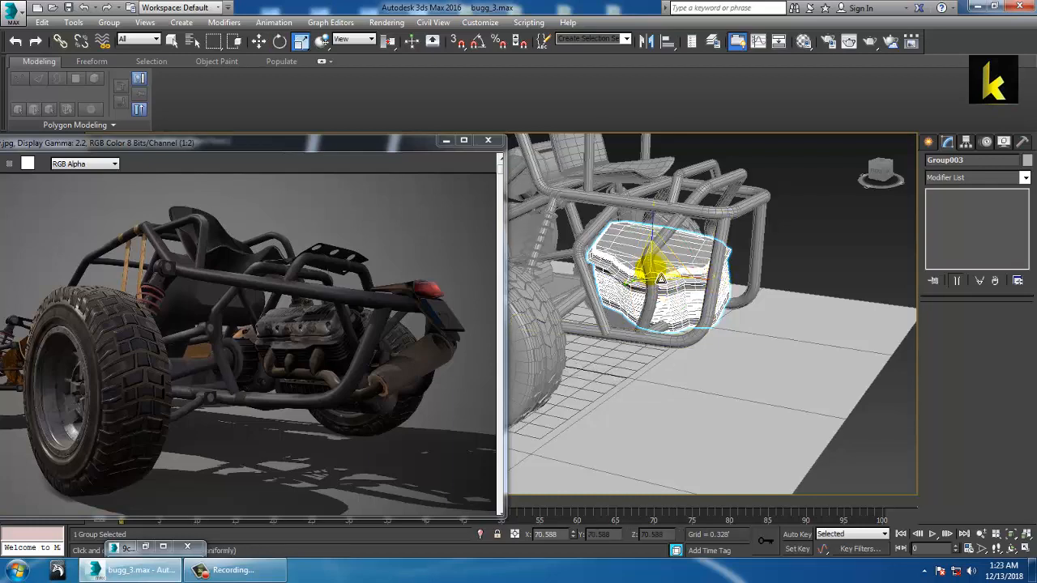
Move the engine block group along X by about -0.209' towards the buggy's front.
key("w")
middle_click_drag(671, 288, 701, 288, "alt")
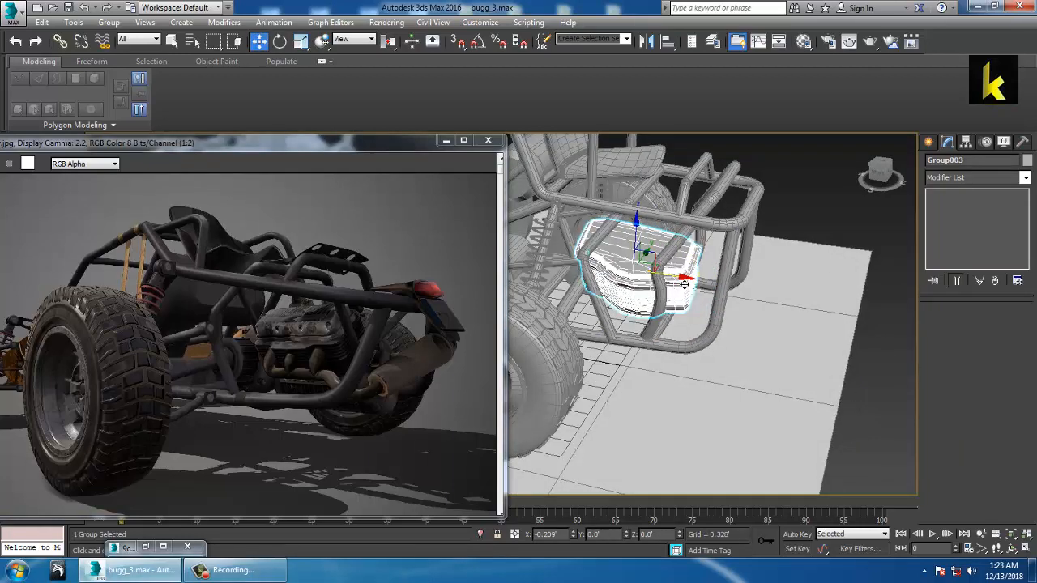
middle_click_drag(681, 254, 788, 330, "alt")
scroll(685, 303, "down", 5)
scroll(719, 306, "up", 4)
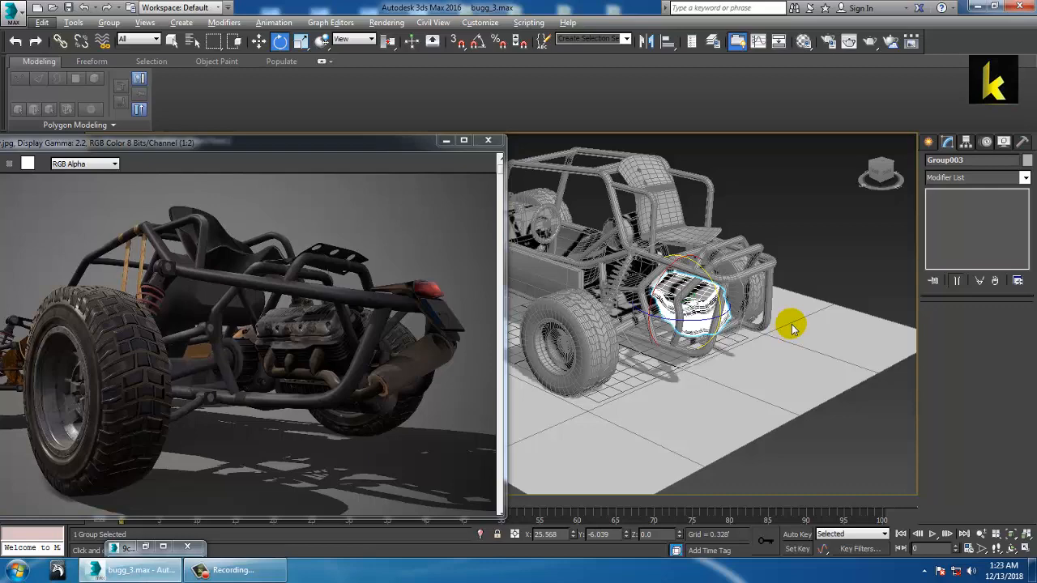
Maximize the wireframe side view, change it to the Right view and frame the engine block in it.
key("alt+w")
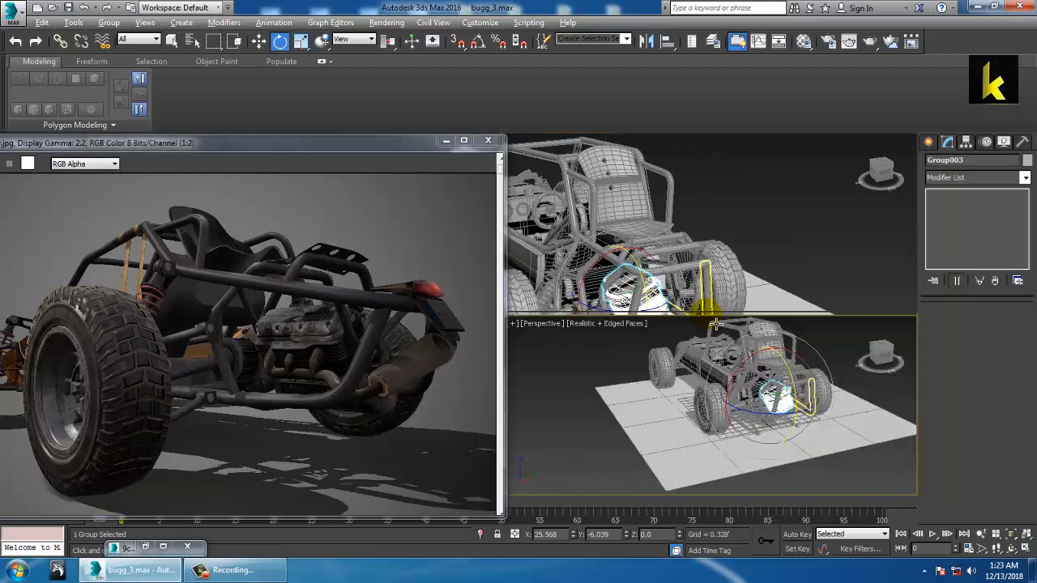
left_click(615, 293)
left_click_drag(366, 145, 185, 102)
middle_click(422, 364)
key("alt+w")
middle_click_drag(710, 391, 650, 343)
middle_click_drag(778, 358, 569, 349)
middle_click_drag(638, 355, 663, 400)
scroll(663, 400, "down", 2)
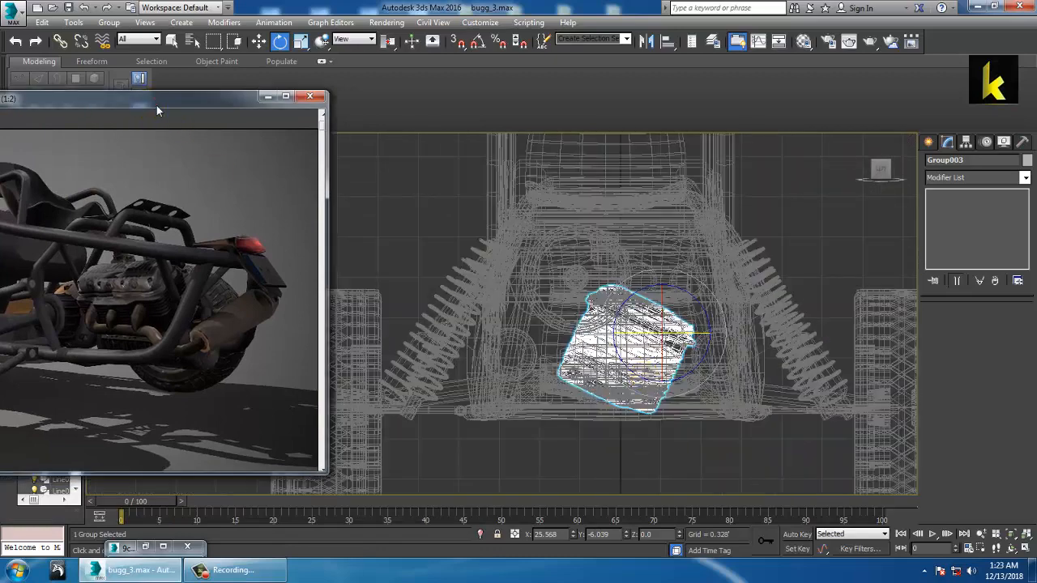
left_click_drag(156, 105, 181, 262)
left_click(114, 142)
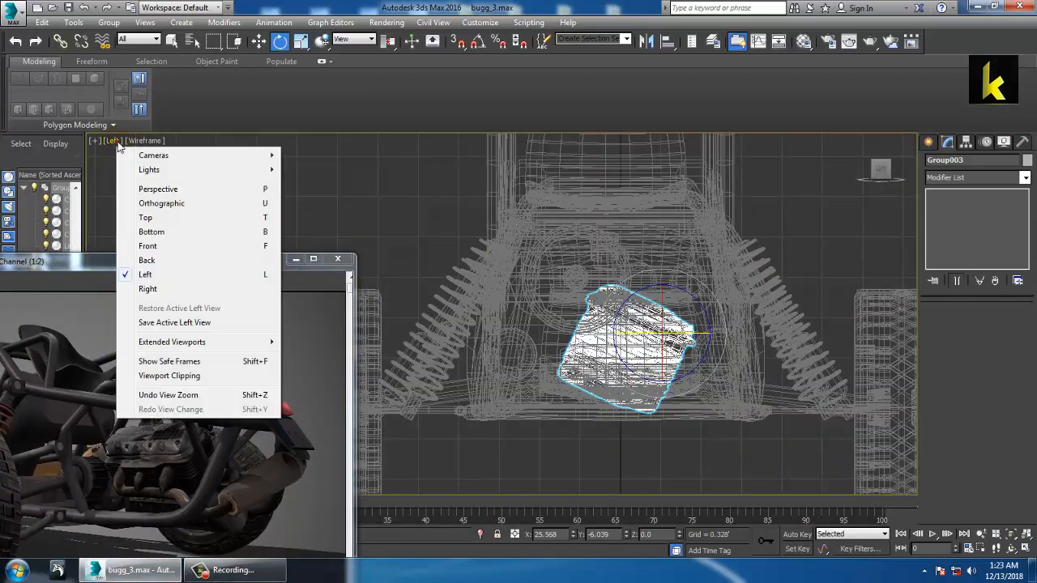
left_click(185, 290)
middle_click_drag(458, 305, 652, 252)
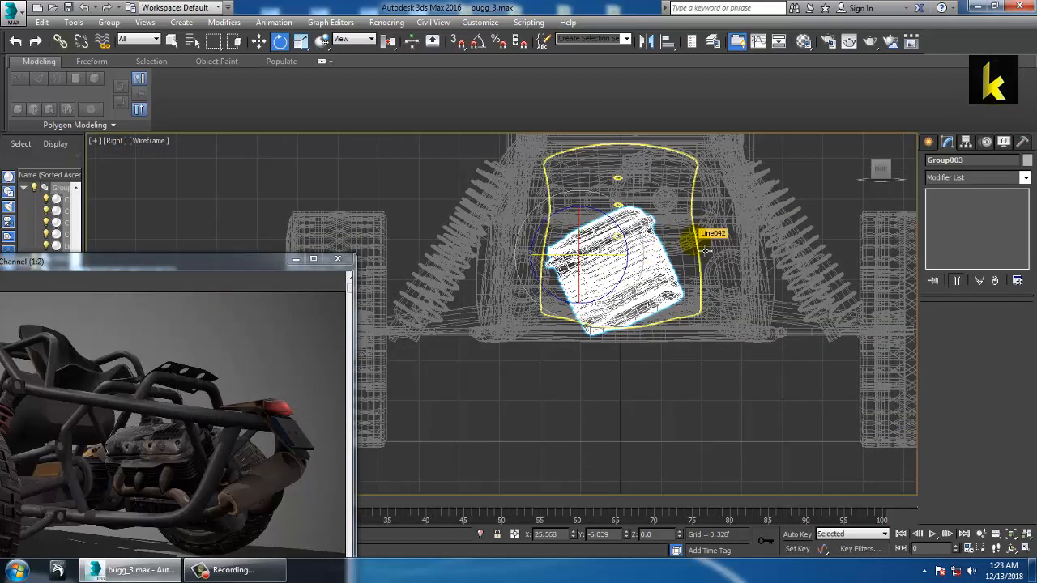
Draw a short diagonal renderable line, 0.133' thick with 12 sides, outward from the engine block's upper side corner.
left_click(931, 142)
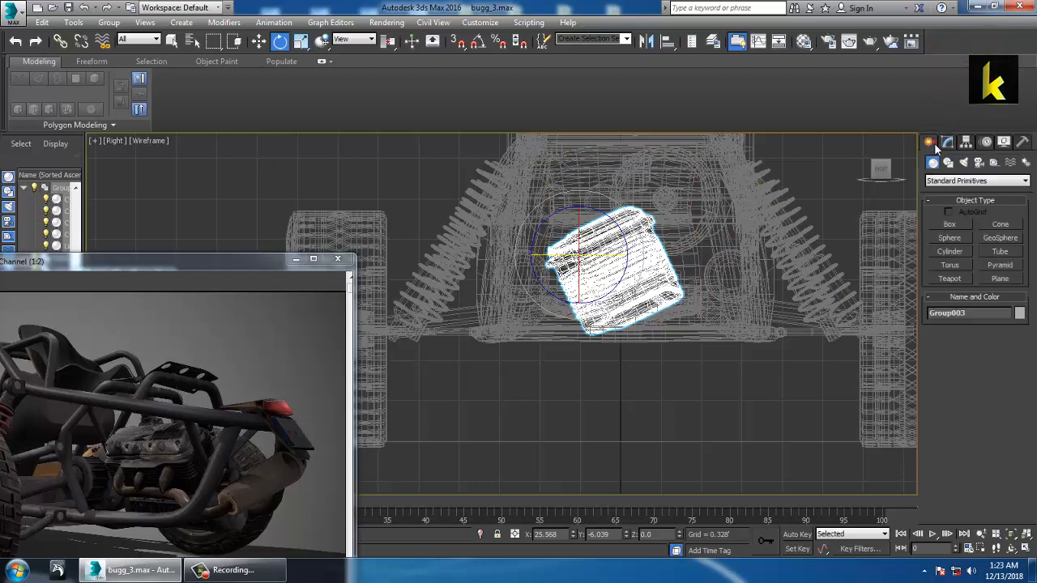
left_click(948, 162)
left_click(958, 236)
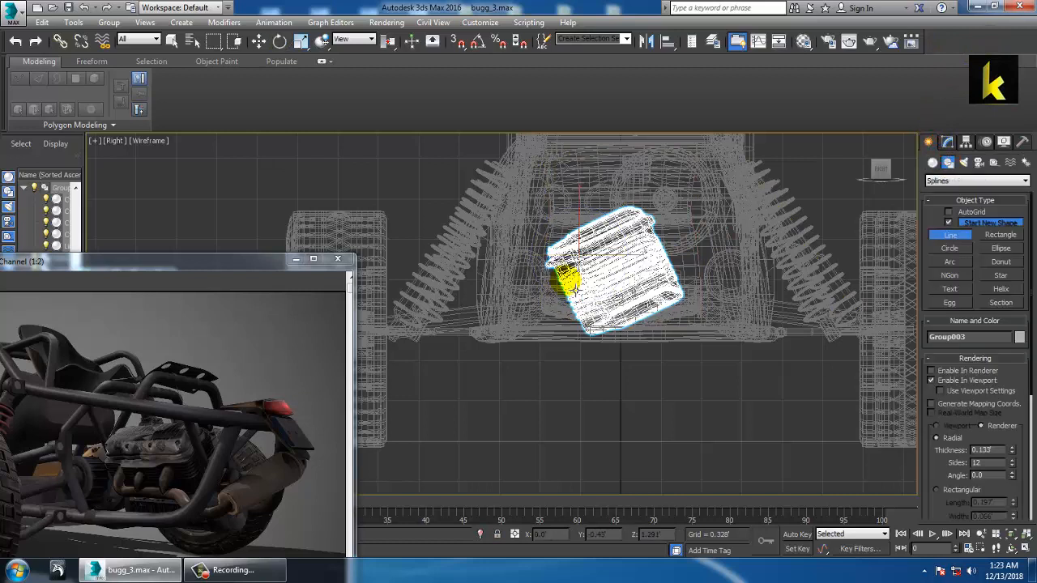
left_click(559, 268)
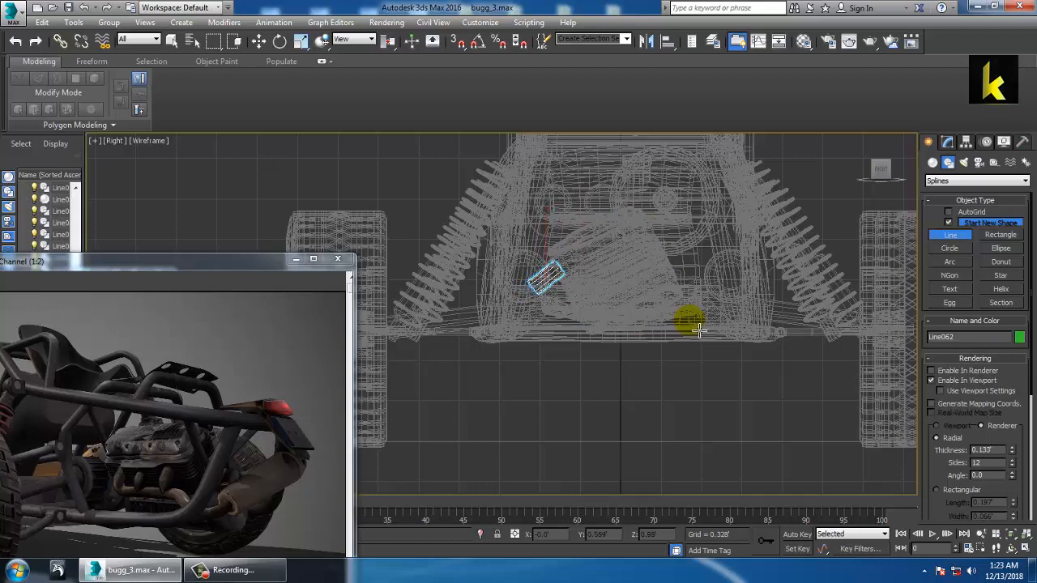
Return to the maximized Perspective view and move the short tube along X to about 2.061', beside the engine block.
key("w")
key("alt+w")
right_click(724, 406)
key("alt+w")
key("z")
scroll(630, 304, "down", 3)
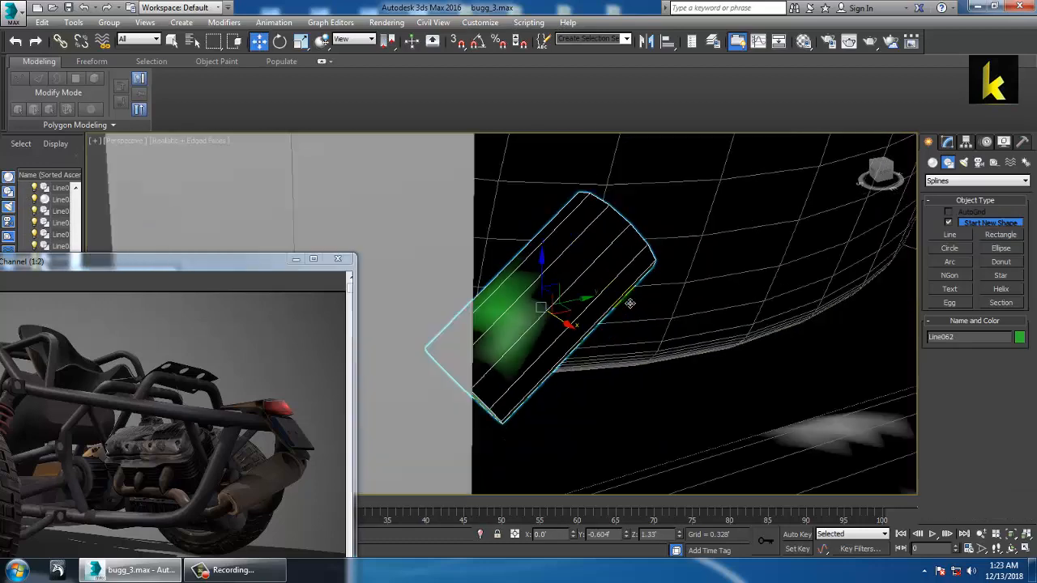
scroll(630, 304, "down", 6)
middle_click_drag(650, 297, 597, 248, "alt")
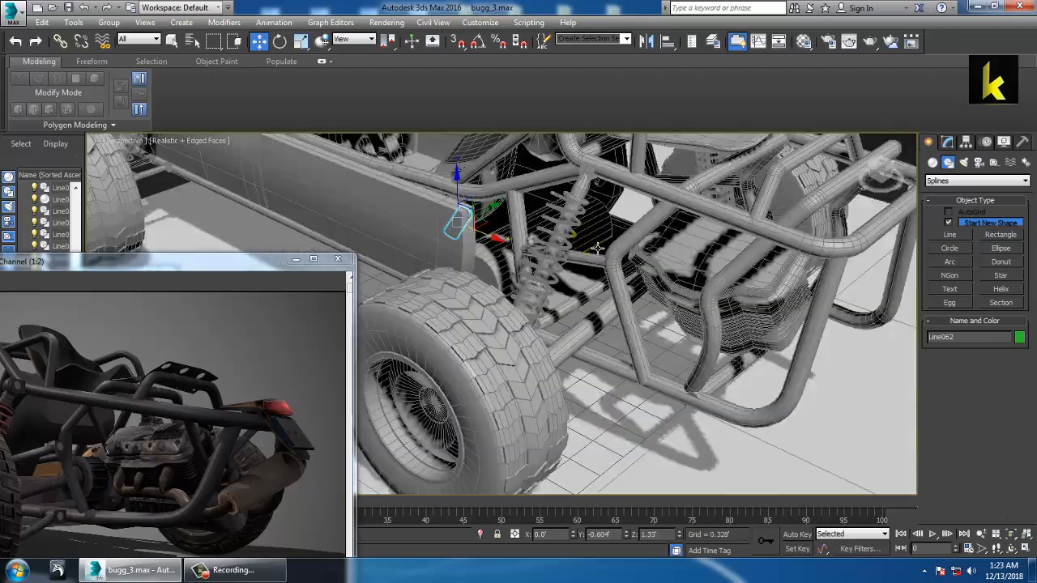
left_click_drag(645, 295, 650, 298)
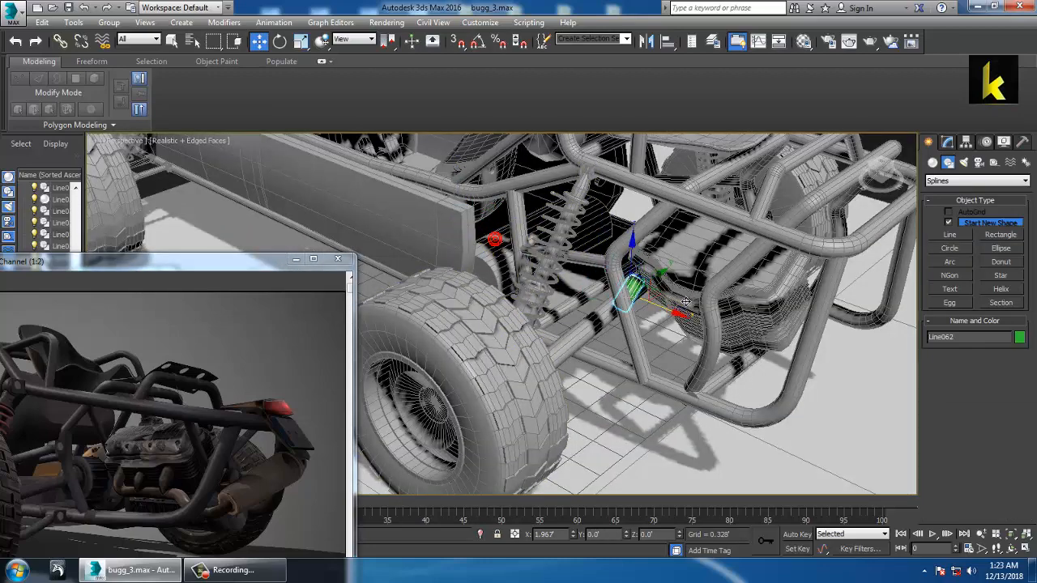
middle_click_drag(695, 286, 679, 225, "alt")
Slide the short tube along Y towards the side of the engine block.
scroll(660, 273, "up", 5)
middle_click_drag(663, 274, 640, 321, "alt")
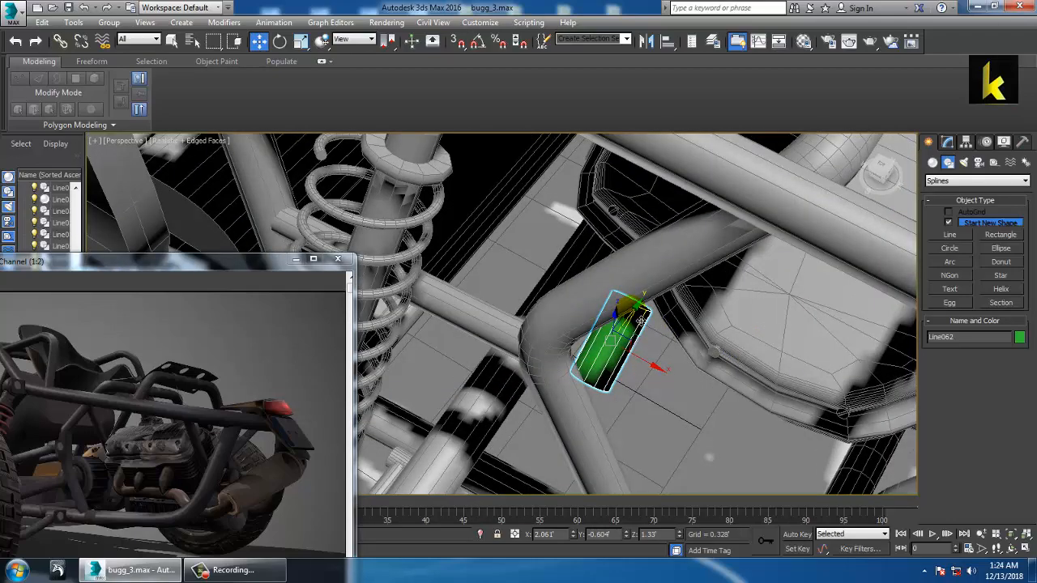
left_click_drag(640, 321, 673, 276)
middle_click_drag(678, 273, 683, 252, "alt")
Clone the short tube along X towards the buggy's tail, at about X 2.435'.
scroll(685, 254, "down", 4)
middle_click_drag(726, 293, 613, 269, "alt")
left_click_drag(581, 270, 641, 276, "shift")
left_click(519, 340)
Fit the second short tube against the engine block's side with small Y and Z moves, shifting it about 0.085' along X.
mouse_move(752, 242)
middle_mouse_down("alt")
mouse_move(641, 223)
mouse_move(671, 230)
mouse_move(771, 213)
mouse_move(759, 206)
mouse_move(578, 244)
middle_mouse_up("alt")
left_click_drag(584, 231, 585, 216)
middle_click_drag(624, 231, 541, 268, "alt")
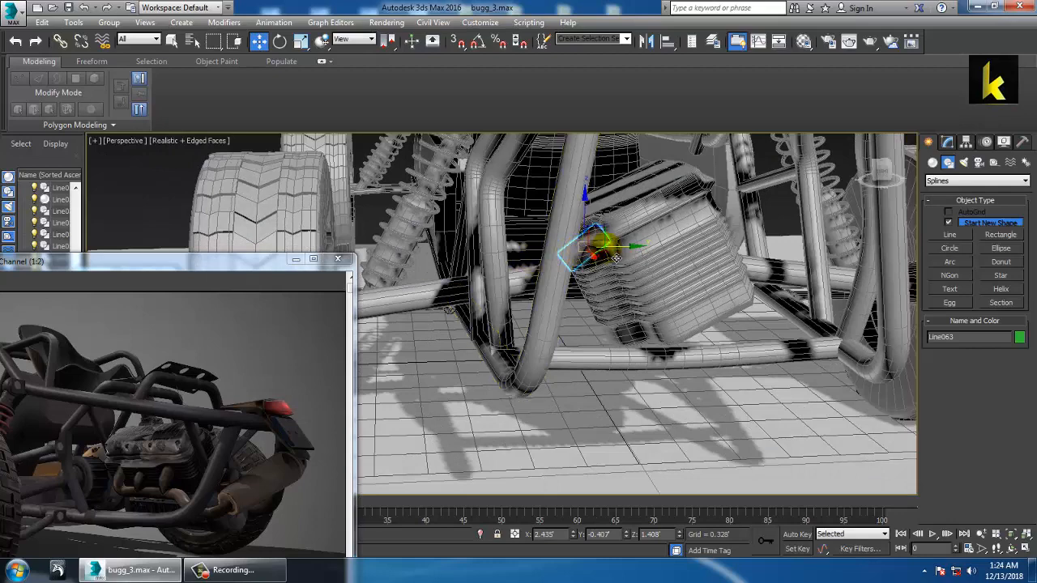
left_click_drag(610, 255, 604, 255)
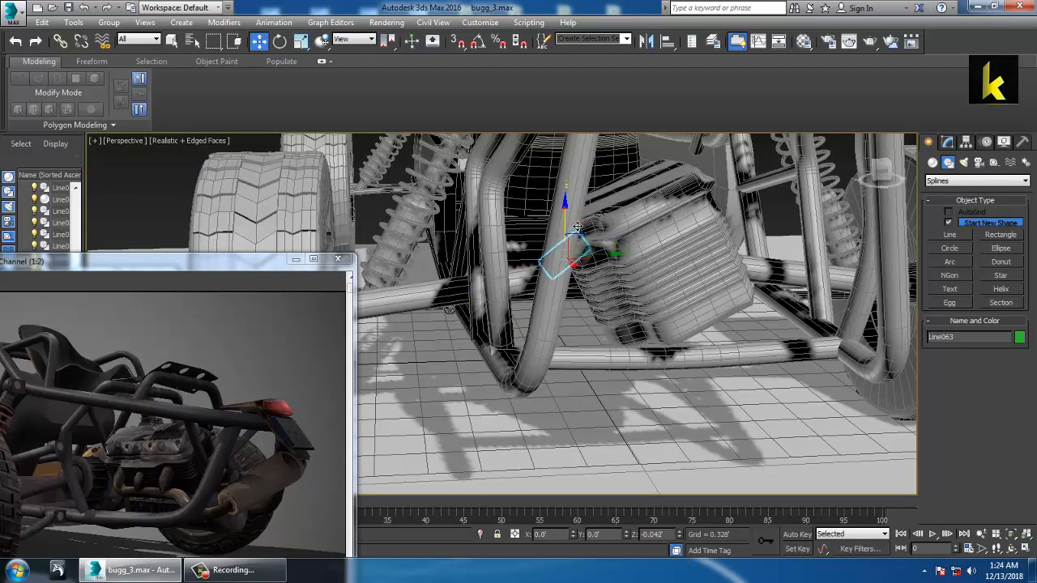
middle_click_drag(581, 231, 645, 246, "alt")
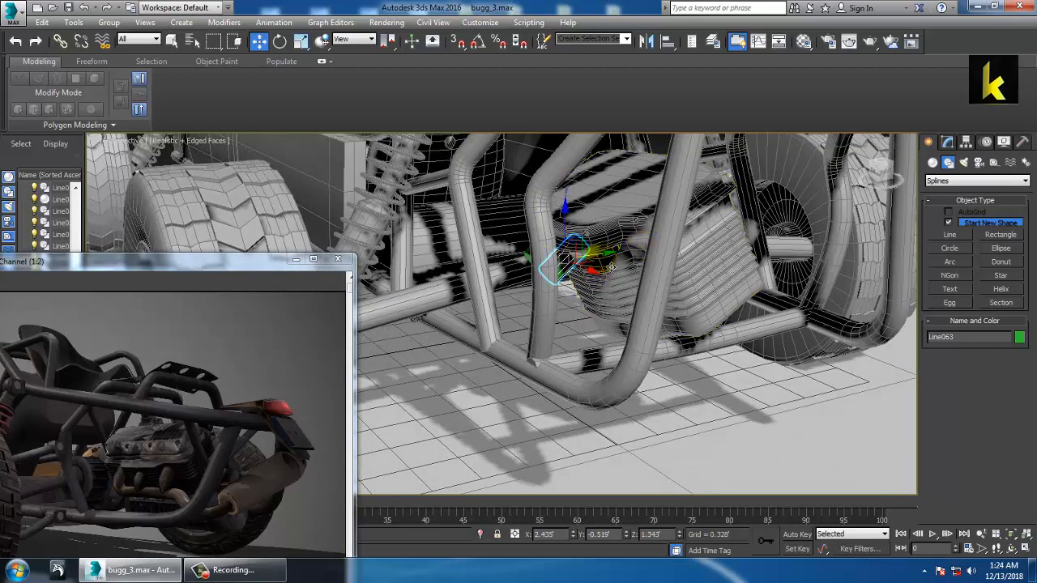
left_click_drag(613, 265, 618, 264)
mouse_move(620, 263)
middle_mouse_down("alt")
mouse_move(700, 271)
mouse_move(616, 264)
middle_mouse_up("alt")
left_click_drag(572, 259, 585, 258)
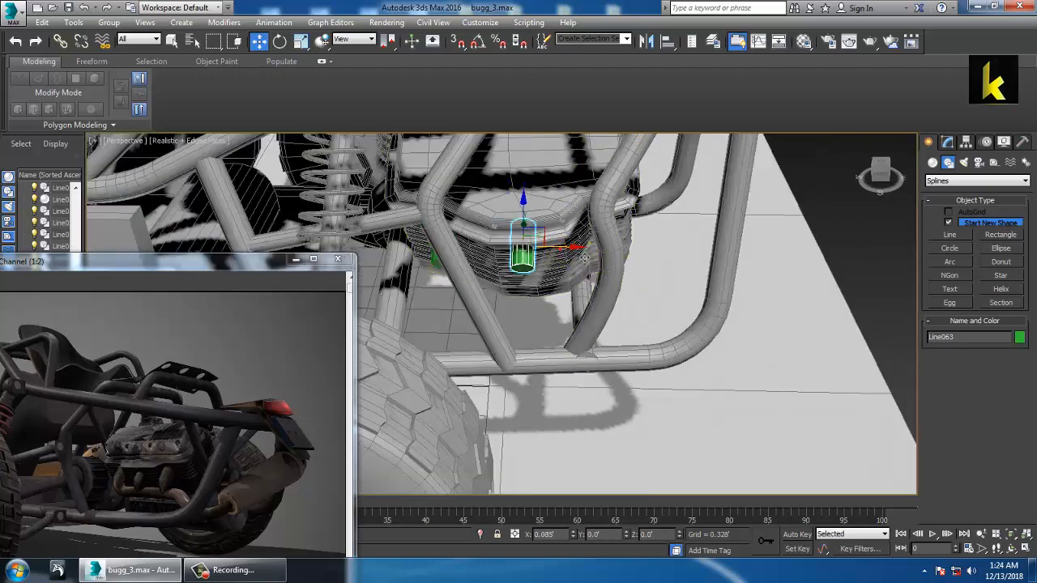
Clone the first short tube along X towards the buggy's tail, at about X 2.98'.
left_click(443, 269)
left_click_drag(493, 243, 656, 244)
left_click(528, 340)
Move the third short tube along Y and Z beside the engine block, to about Y -0.426' and Z 1.431'.
mouse_move(691, 305)
middle_mouse_down("alt")
mouse_move(651, 269)
mouse_move(630, 313)
mouse_move(607, 289)
mouse_move(727, 312)
mouse_move(551, 253)
mouse_move(672, 276)
mouse_move(663, 290)
middle_mouse_up("alt")
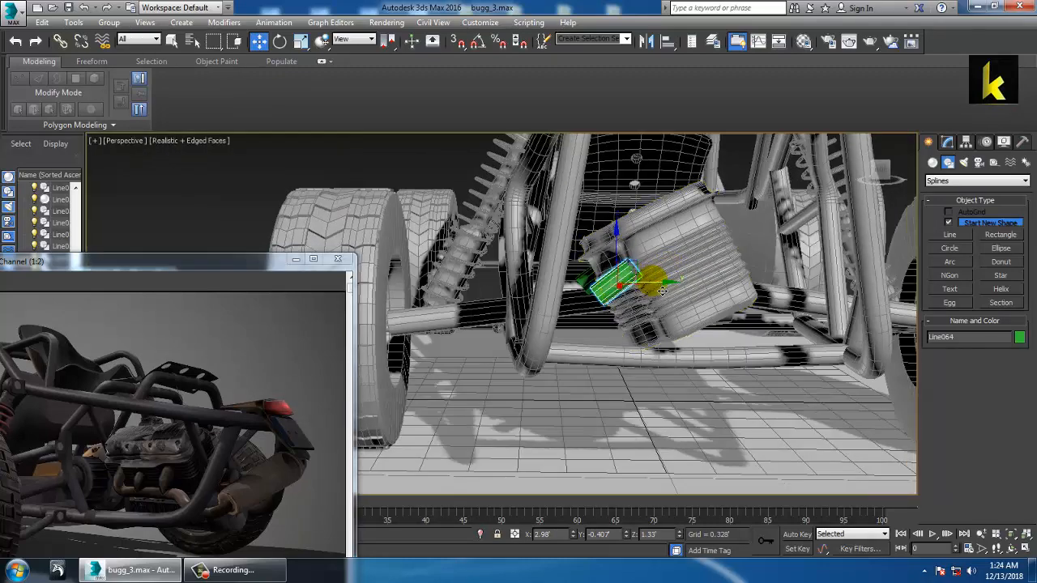
left_click_drag(663, 290, 671, 293)
left_click_drag(623, 261, 635, 237)
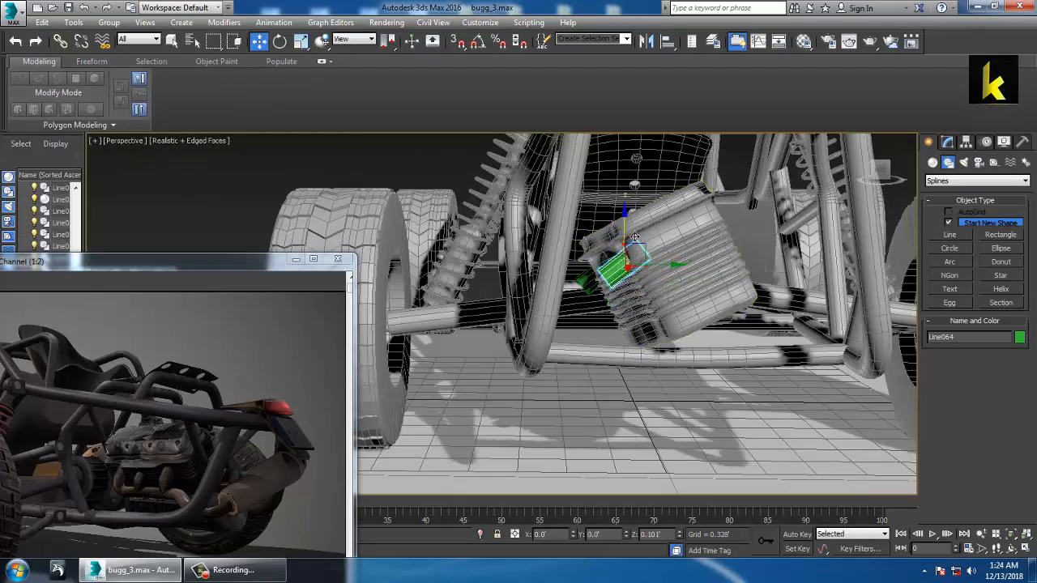
left_click_drag(666, 270, 667, 269)
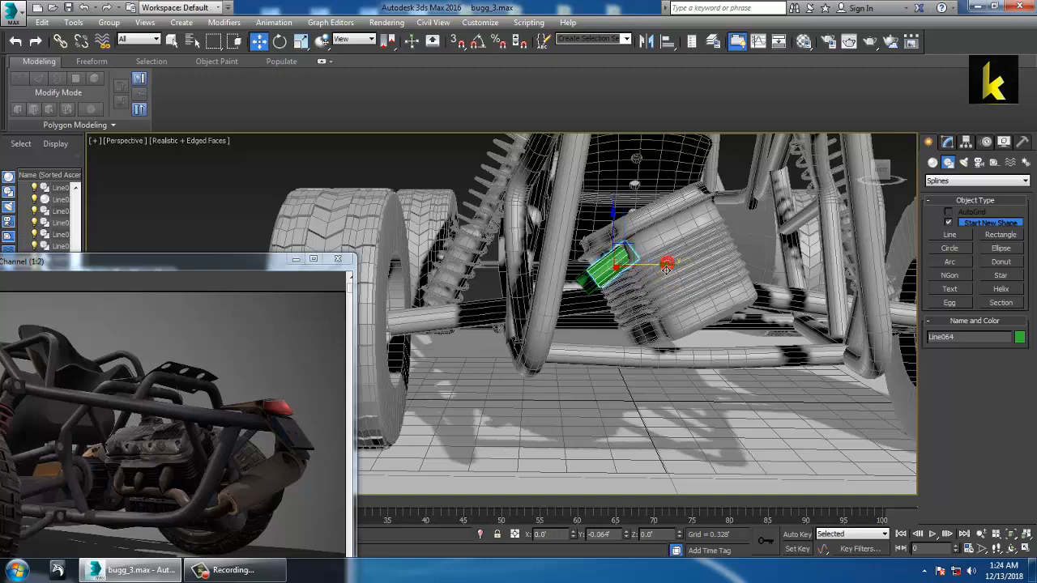
In the maximized Right view, place the third short tube at about Y -0.401', Z 1.355', and return to the maximized Perspective view.
key("alt+w")
middle_click(411, 401)
key("alt+w")
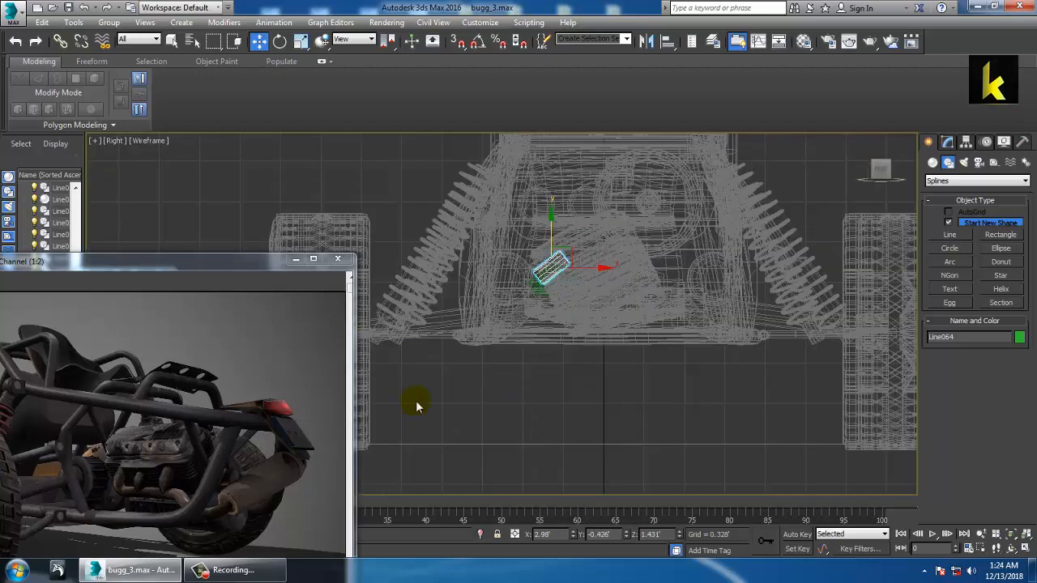
scroll(561, 280, "up", 8)
middle_click_drag(565, 283, 556, 317)
scroll(555, 318, "down", 5)
scroll(585, 287, "up", 2)
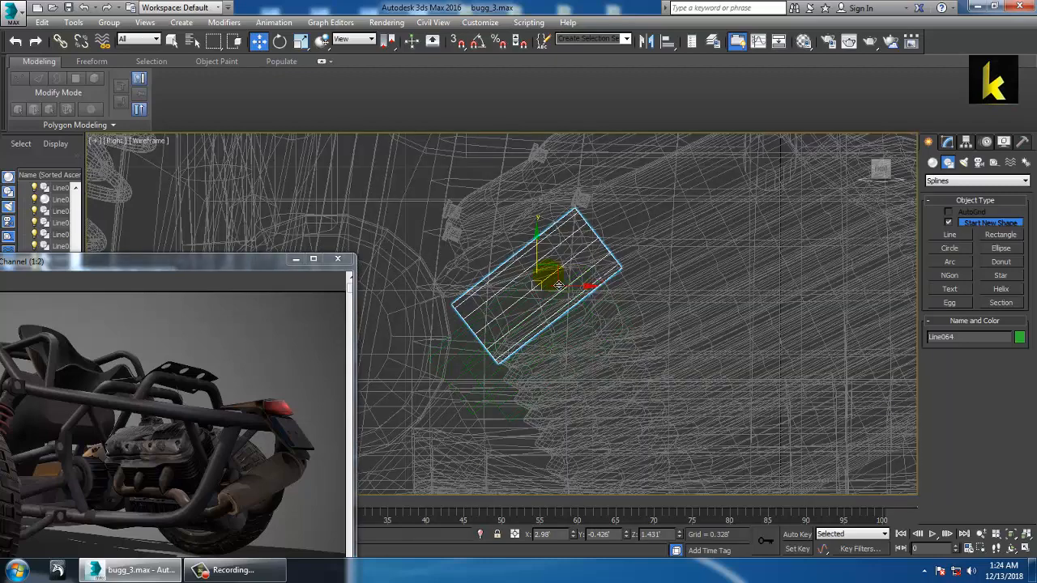
left_click_drag(559, 285, 577, 320)
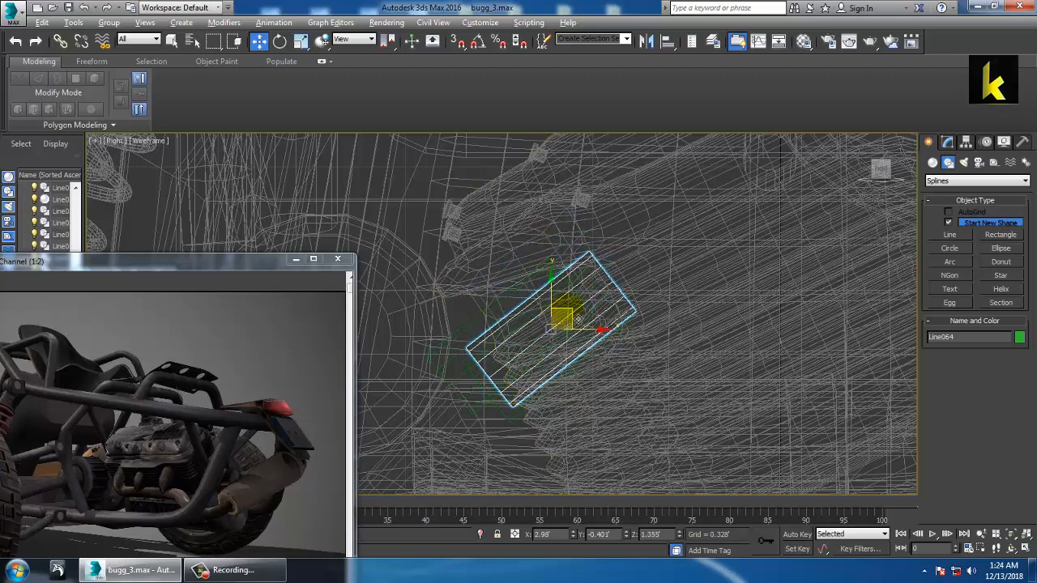
key("alt+w")
middle_click(692, 377)
key("alt+w")
middle_click_drag(695, 376, 662, 333, "alt")
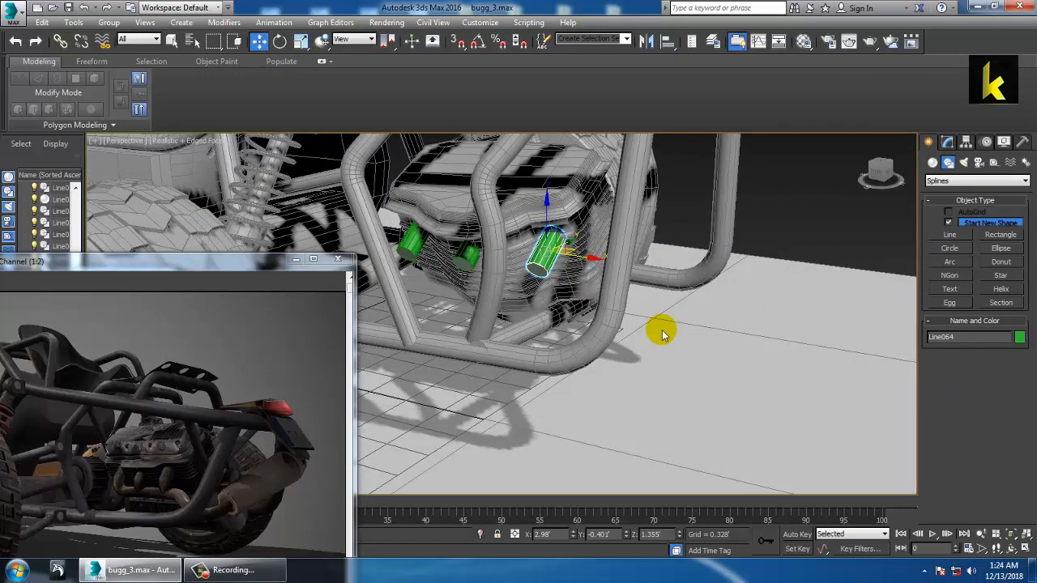
Select the entire buggy, assign one light grey object colour to all parts, and clear the selection.
scroll(645, 278, "down", 4)
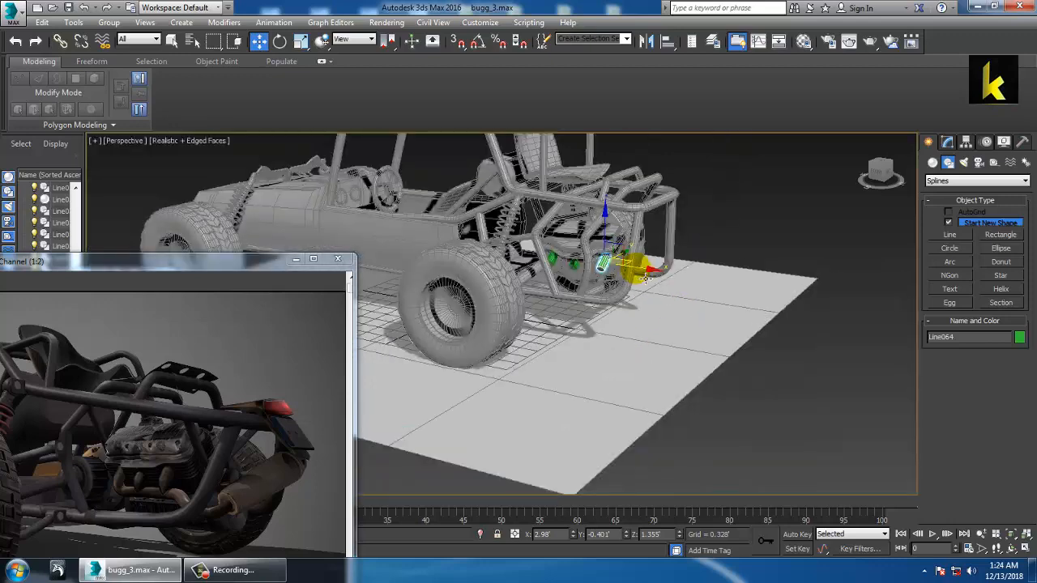
key("ctrl+a")
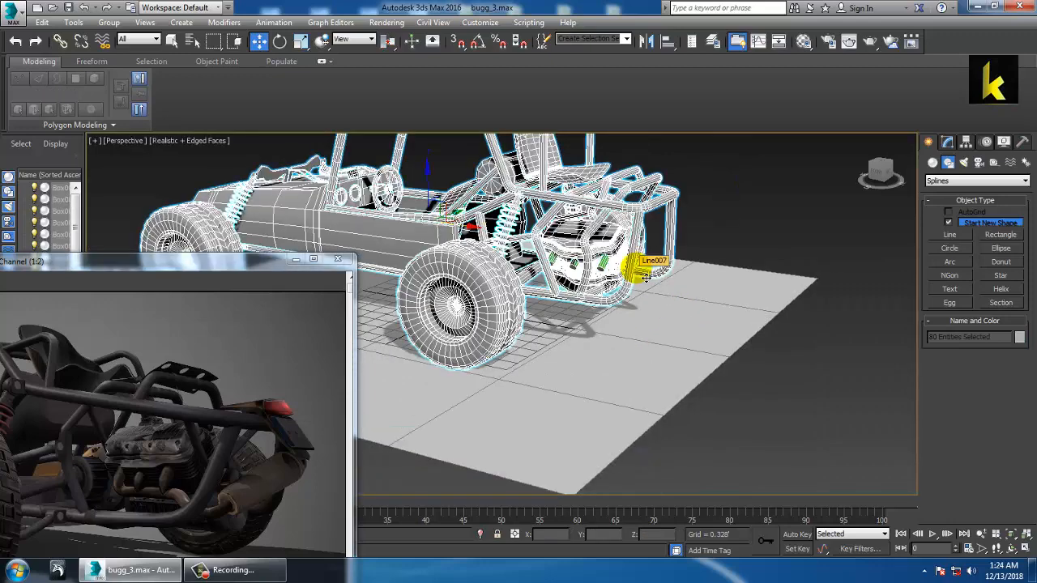
left_click(1019, 337)
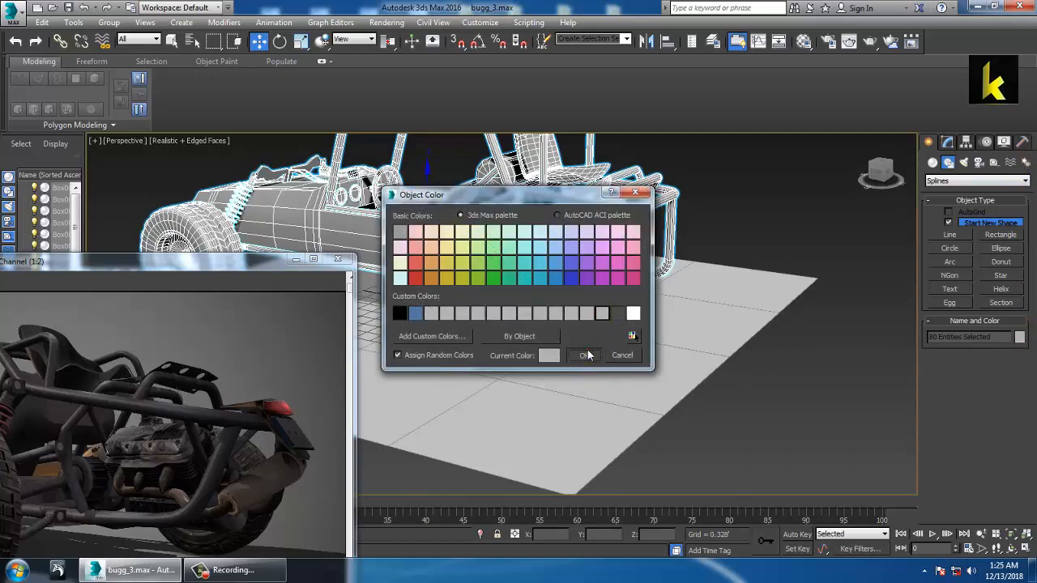
left_click(586, 355)
left_click(757, 243)
middle_click_drag(757, 243, 666, 286, "alt")
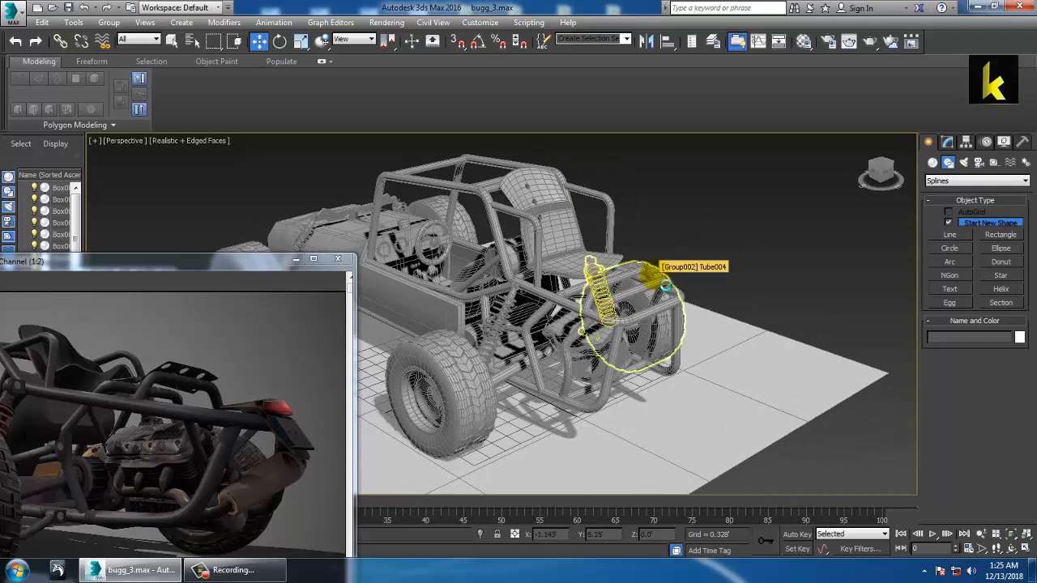
Move the small raised hoop above the engine along X towards the seat, to about X 2.882'.
scroll(679, 278, "up", 5)
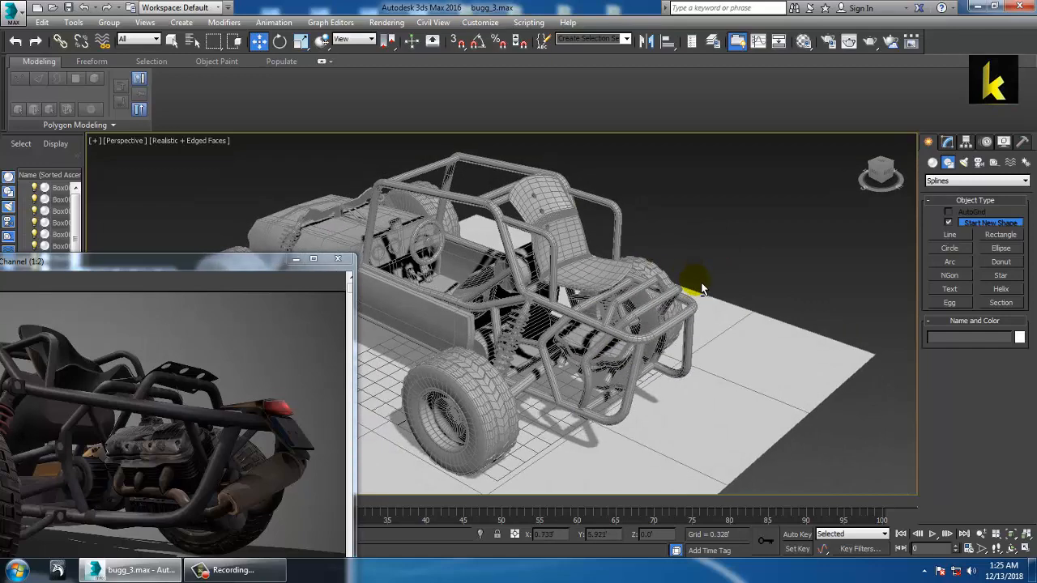
middle_click_drag(676, 268, 750, 229, "alt")
scroll(675, 259, "up", 4)
scroll(656, 268, "down", 4)
left_click(729, 233)
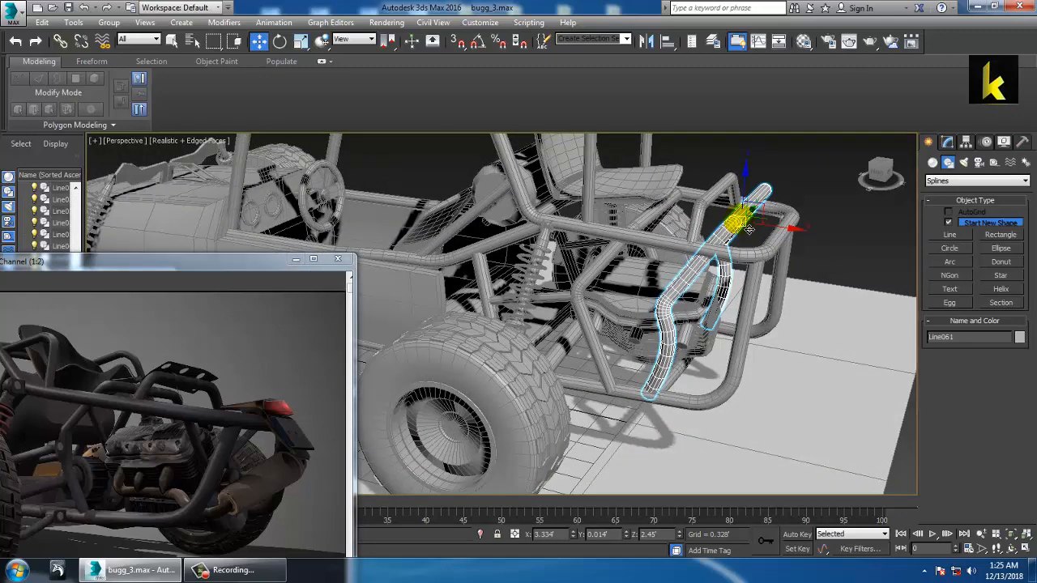
left_click(701, 217)
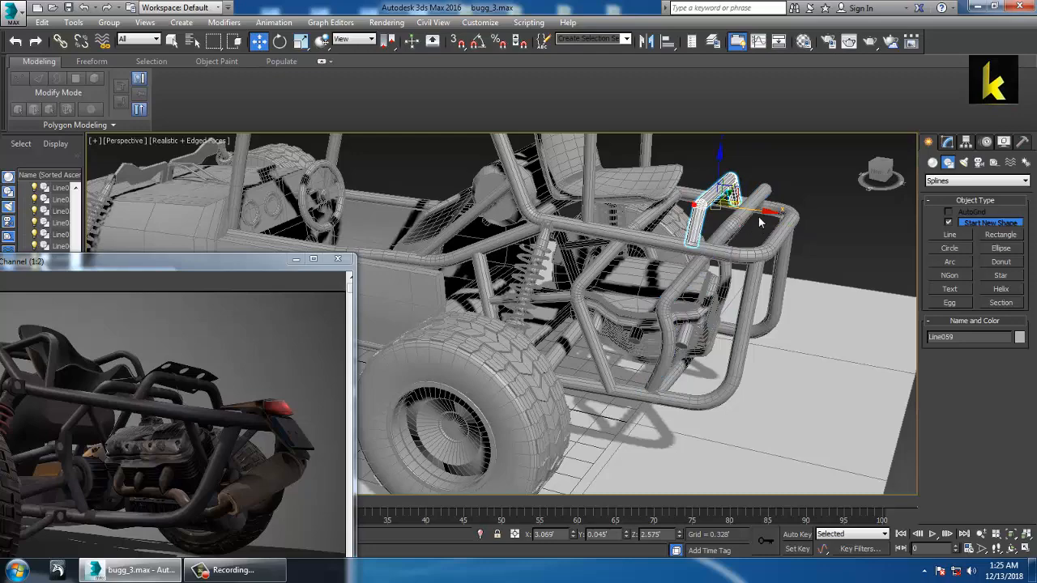
left_click_drag(763, 218, 749, 212)
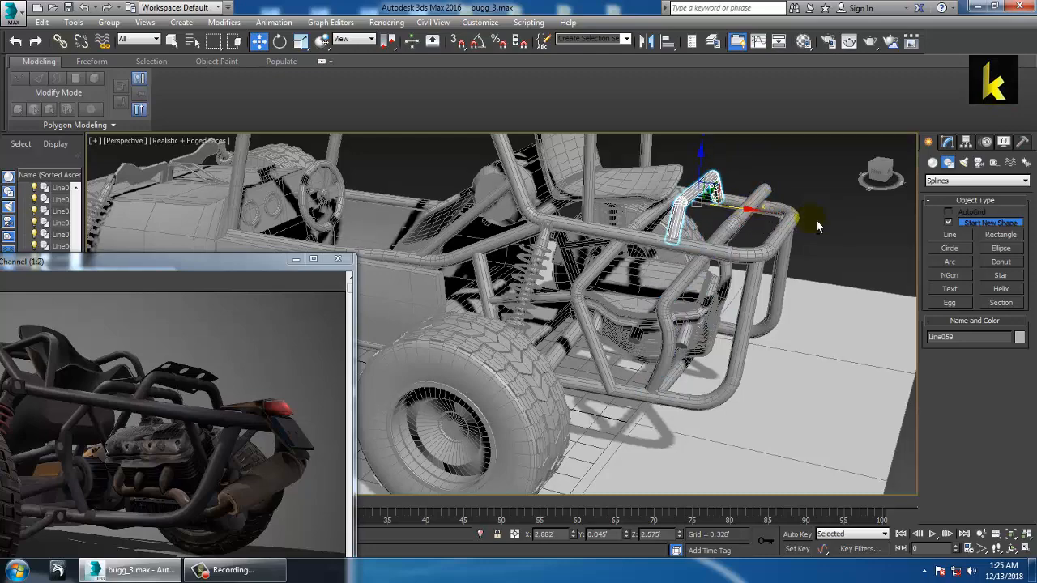
At vertex level, move the bend of the tube hoop on one side of the seat inward along Y by about 0.09'.
middle_click_drag(818, 227, 686, 289, "alt")
scroll(710, 261, "down", 5)
scroll(717, 318, "up", 10)
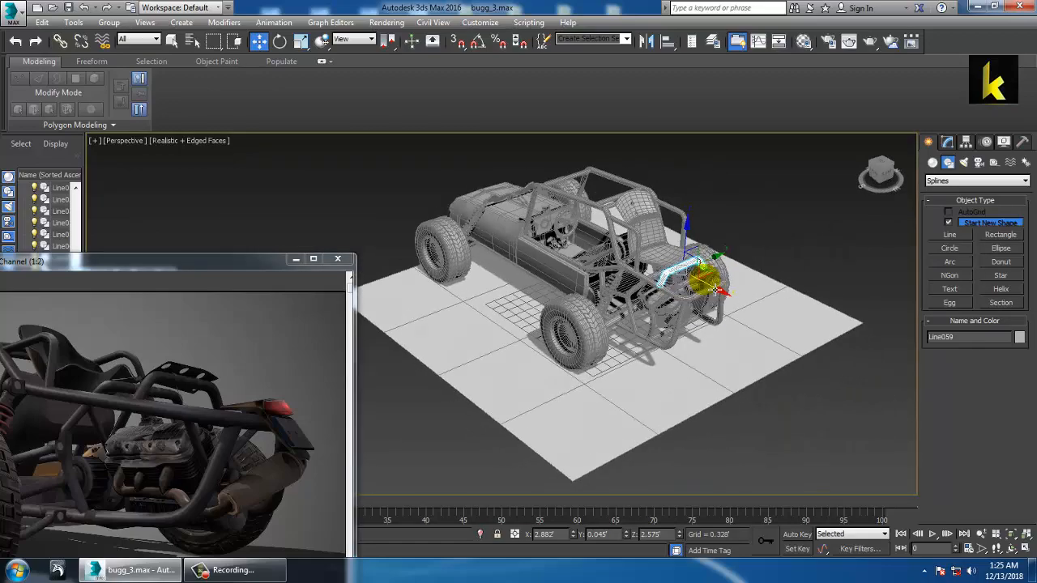
middle_click_drag(697, 327, 723, 320, "alt")
scroll(763, 306, "down", 4)
left_click(700, 211)
middle_click_drag(700, 211, 730, 319)
key("1")
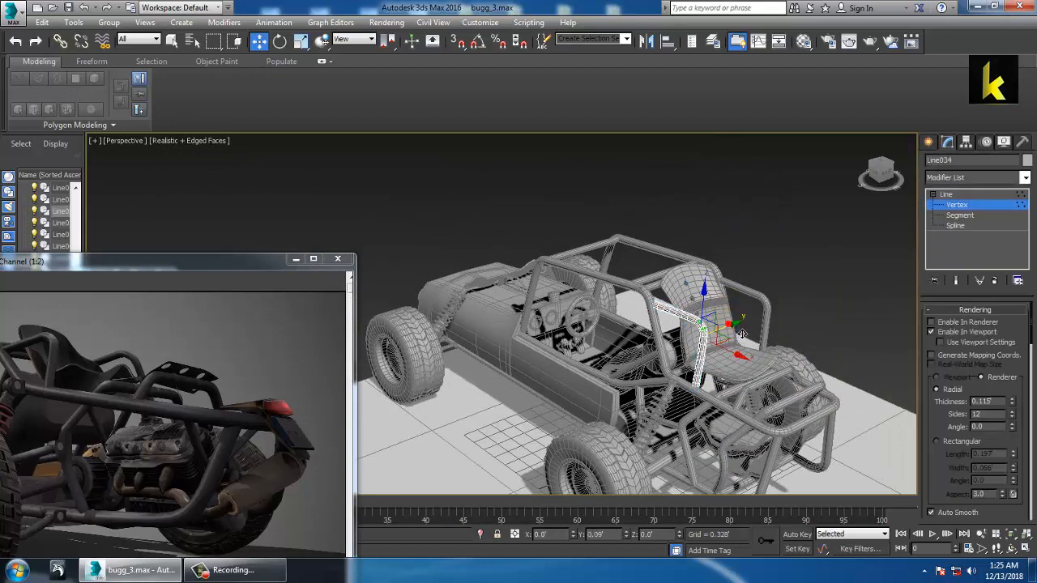
mouse_move(742, 334)
middle_mouse_down("alt")
mouse_move(697, 306)
mouse_move(686, 321)
mouse_move(725, 342)
middle_mouse_up("alt")
left_click(957, 205)
Move the bend vertices of the matching hoop on the opposite side of the seat inward along Y.
left_click(693, 356)
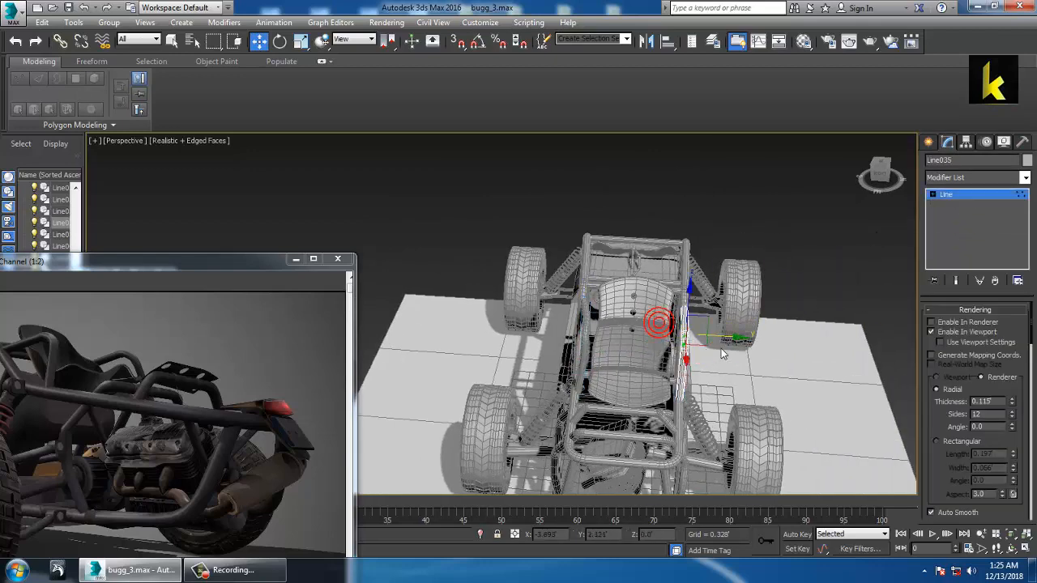
left_click_drag(731, 344, 725, 342)
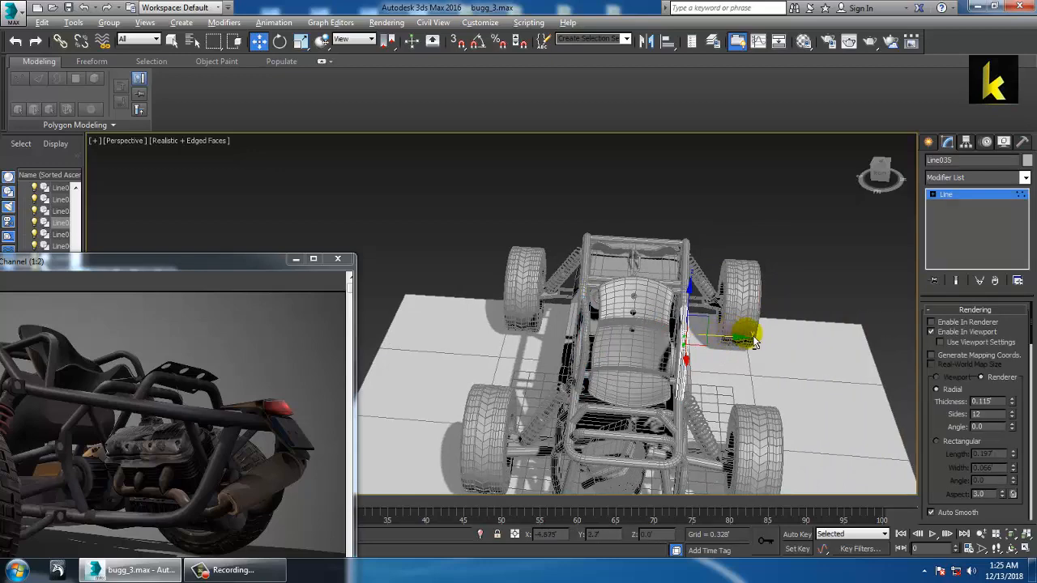
middle_click_drag(751, 336, 754, 306, "alt")
scroll(737, 334, "up", 4)
left_click(956, 197)
Lower the rear end vertices of the long roll-cage tube along Z so its upper rails slope down towards the tail.
left_click(774, 295)
key("1")
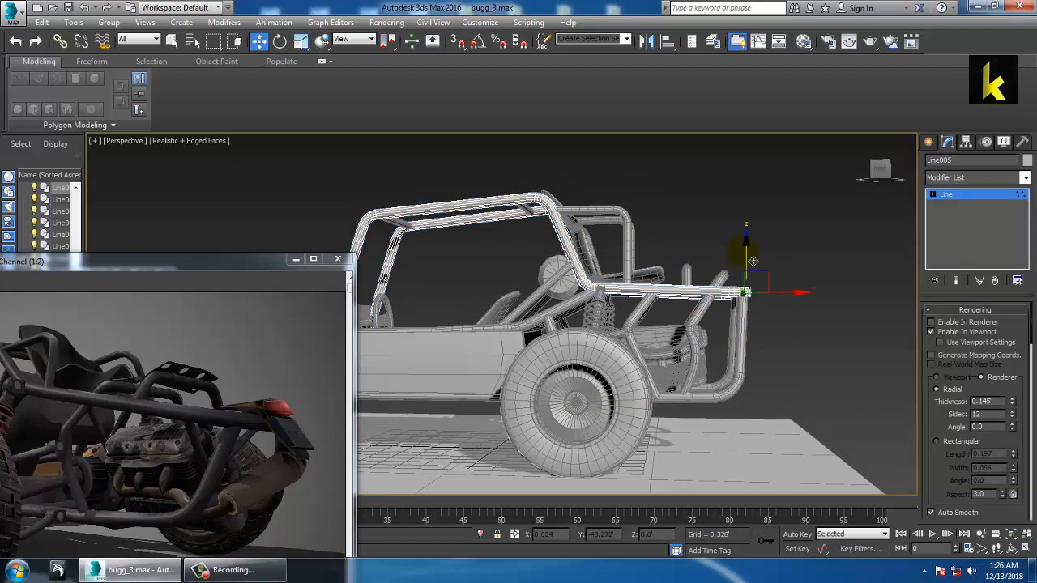
scroll(810, 280, "up", 5)
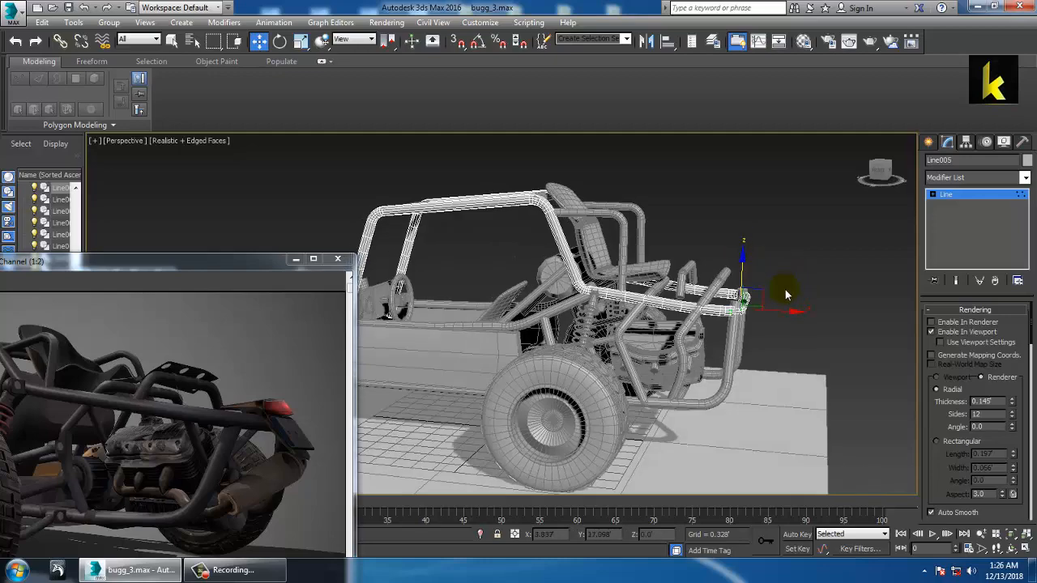
middle_click_drag(793, 277, 771, 293, "alt")
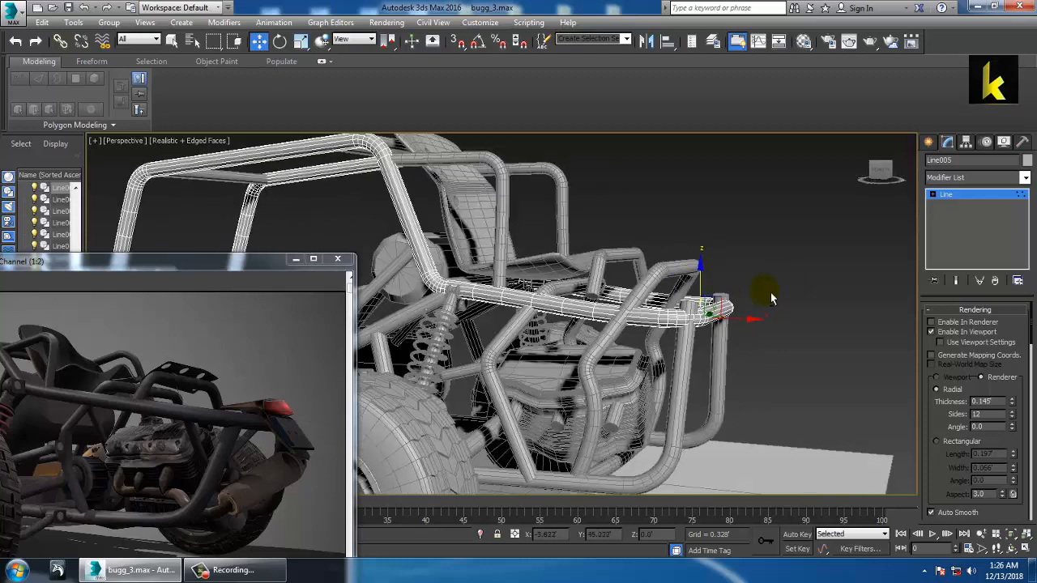
middle_click_drag(693, 279, 733, 280, "alt")
middle_click_drag(823, 290, 727, 292, "alt")
middle_click_drag(739, 248, 687, 226, "alt")
Lower the upper vertices of the bent rear tube behind the engine by about 0.103' along Z and leave vertex editing.
left_click(719, 298)
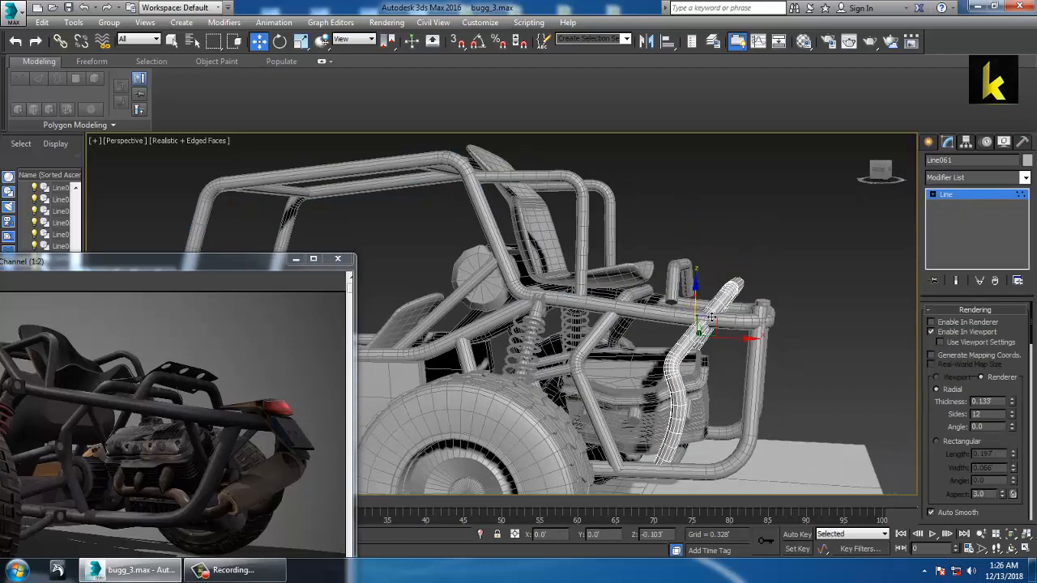
middle_click_drag(705, 307, 776, 315, "alt")
left_click(979, 196)
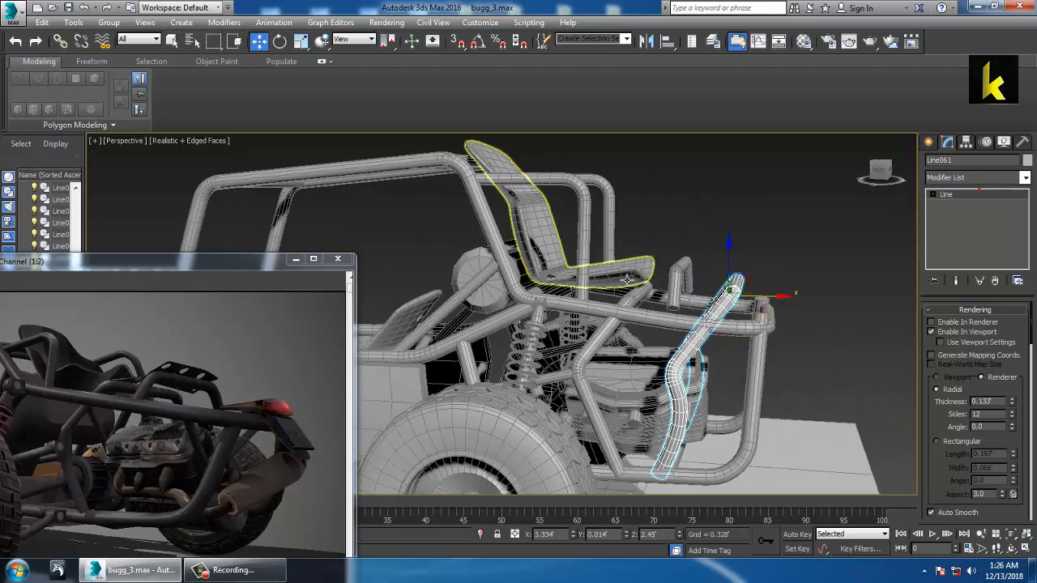
Lower the small raised hoop above the engine by about 0.096' along Z onto the sloped rails, and clear the selection.
left_click(681, 280)
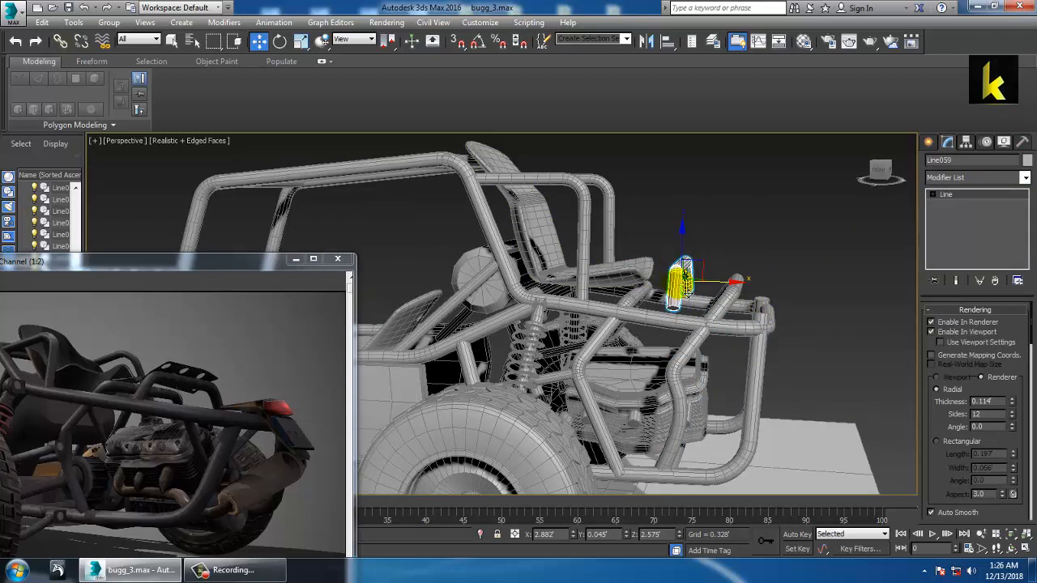
left_click_drag(694, 255, 697, 270)
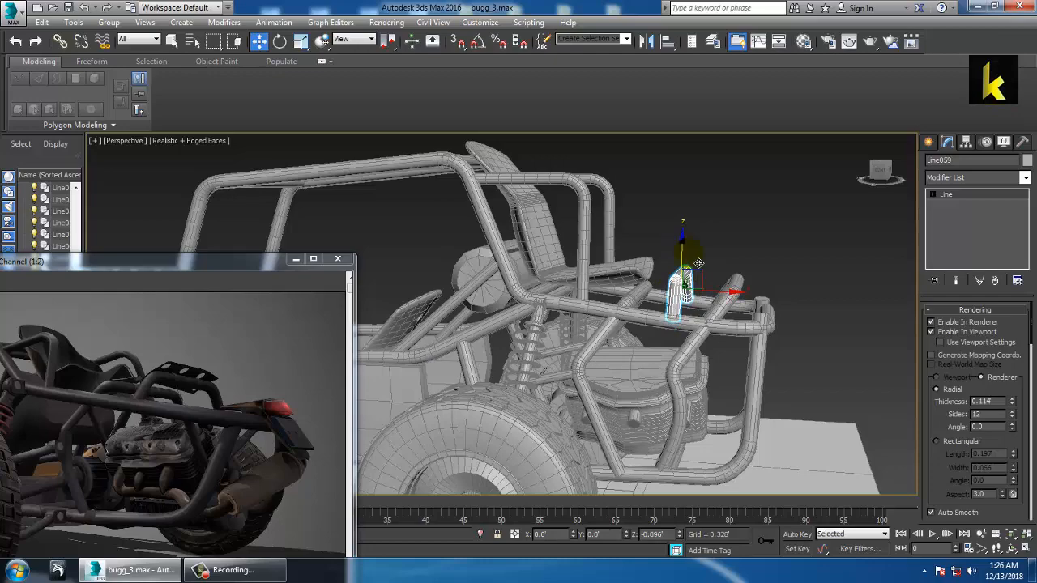
middle_click_drag(698, 263, 864, 288, "alt")
scroll(766, 290, "down", 4)
left_click(881, 279)
scroll(797, 312, "up", 5)
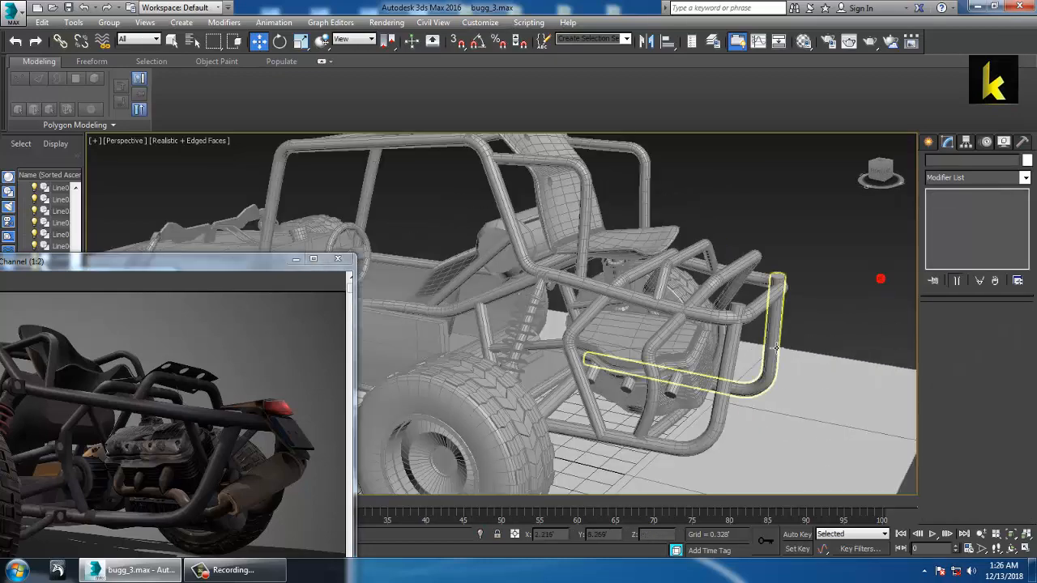
Lower the top end vertices of the two rear upright frame tubes along Z, by about 0.103' and 0.083'.
left_click(752, 322)
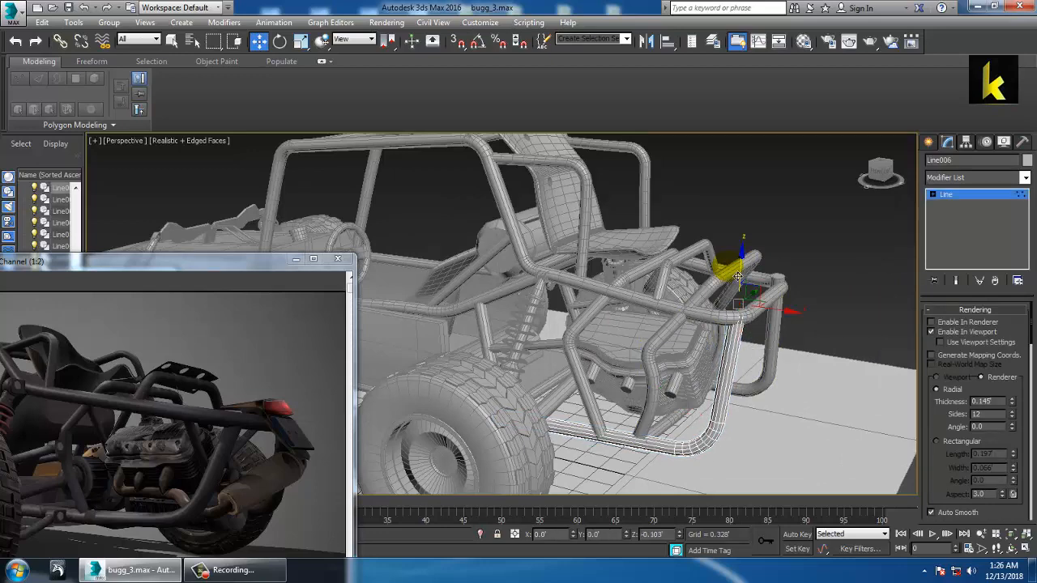
left_click(952, 194)
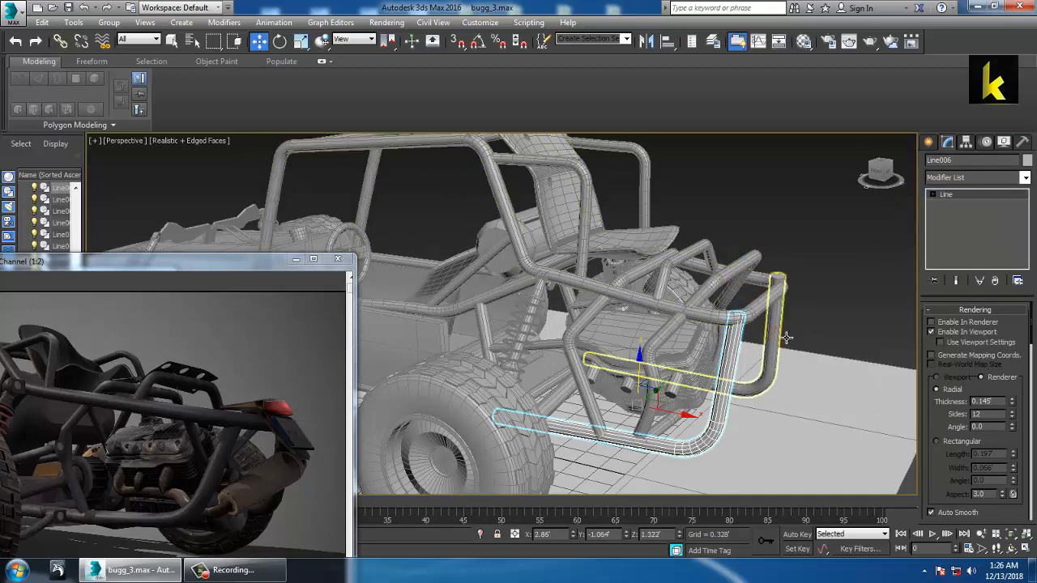
left_click(786, 337)
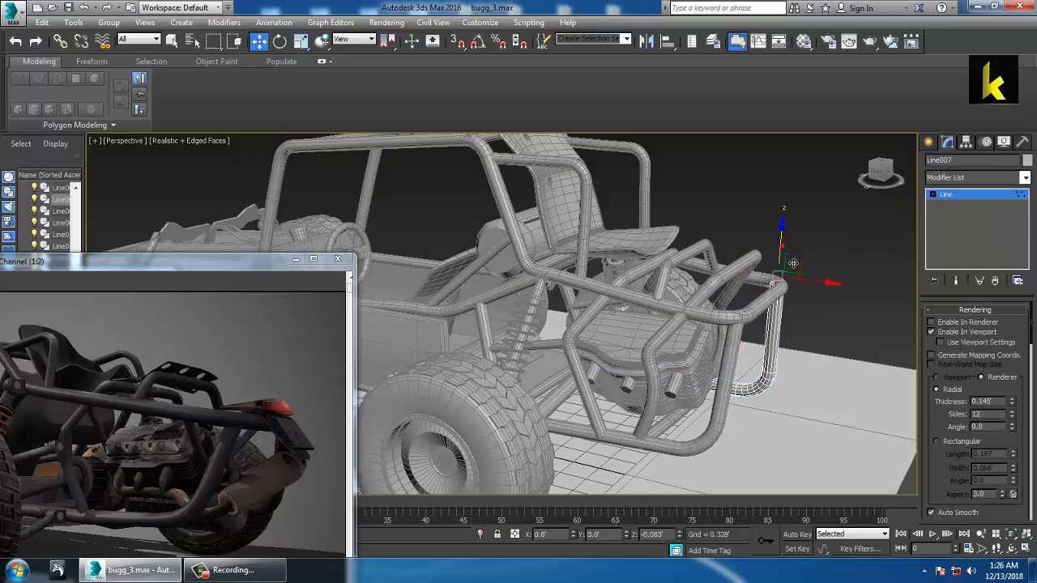
middle_click_drag(767, 308, 711, 362, "alt")
scroll(711, 361, "up", 3)
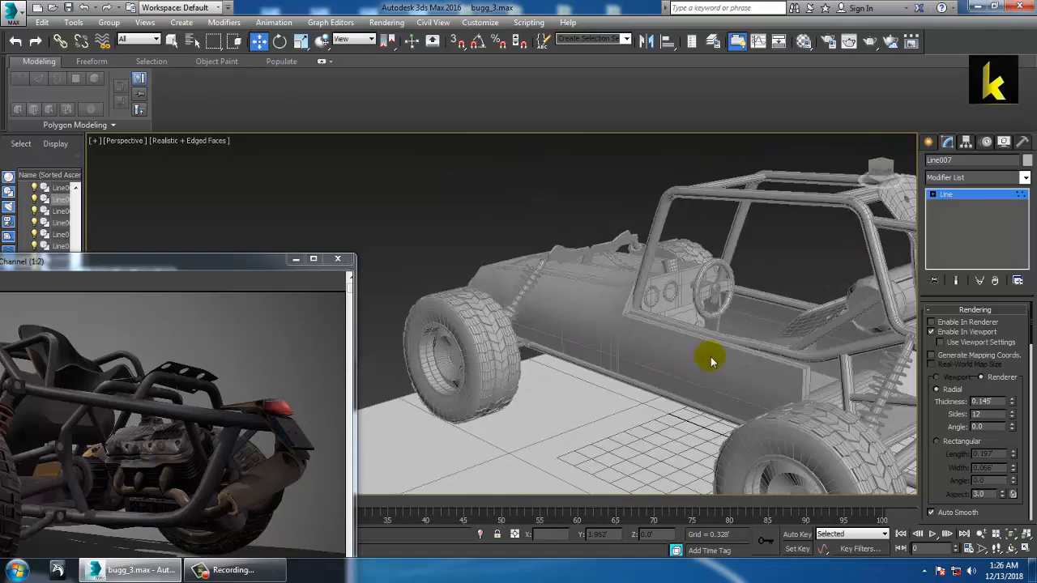
Select the steering wheel together with its centre hub, scale both up slightly, and clear the selection.
left_click(711, 289)
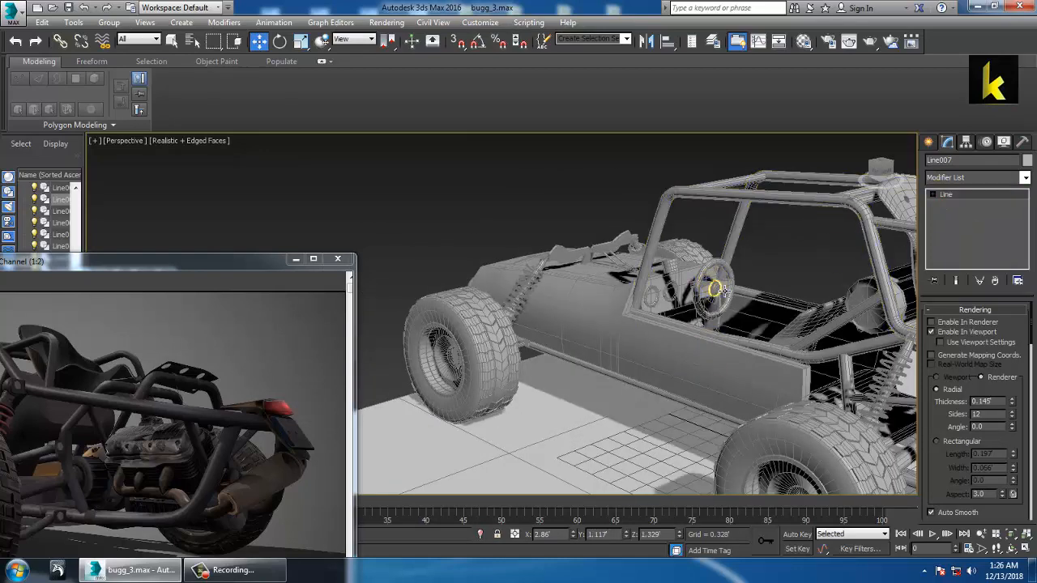
left_click(717, 288)
left_click(709, 286, "ctrl")
scroll(706, 290, "up", 7)
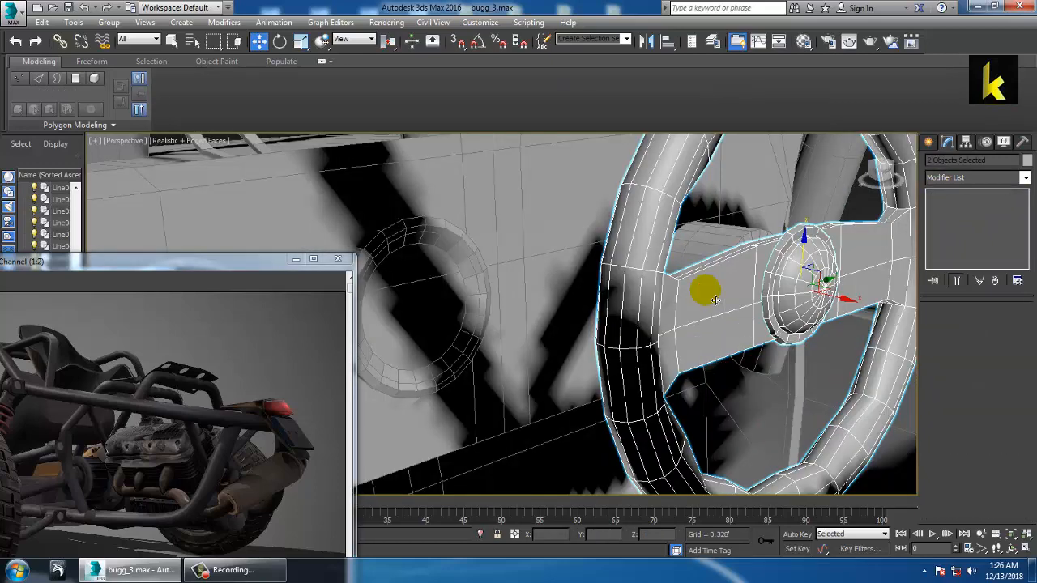
key("r")
scroll(798, 292, "down", 10)
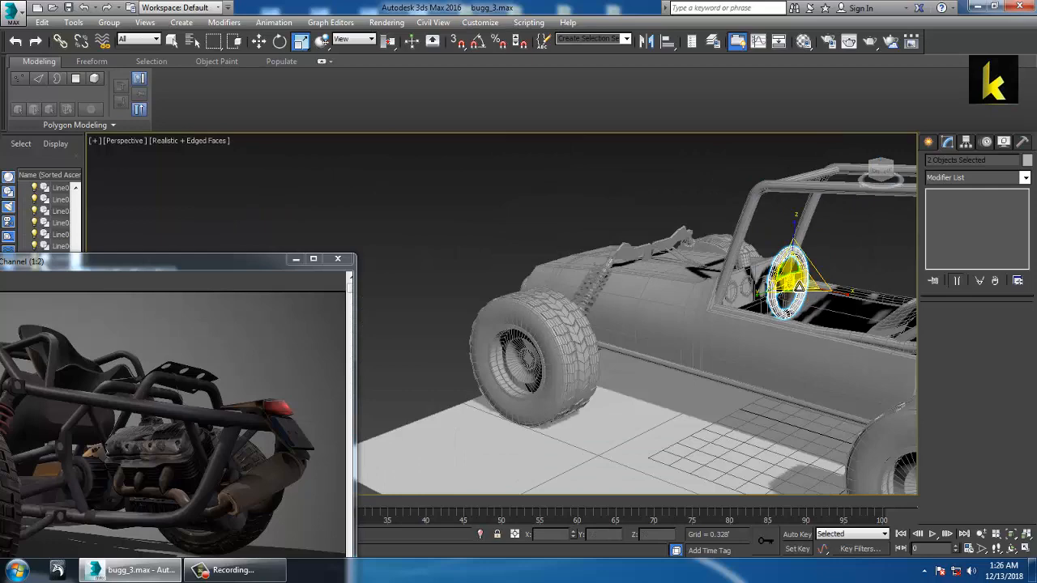
left_click_drag(189, 265, 393, 210)
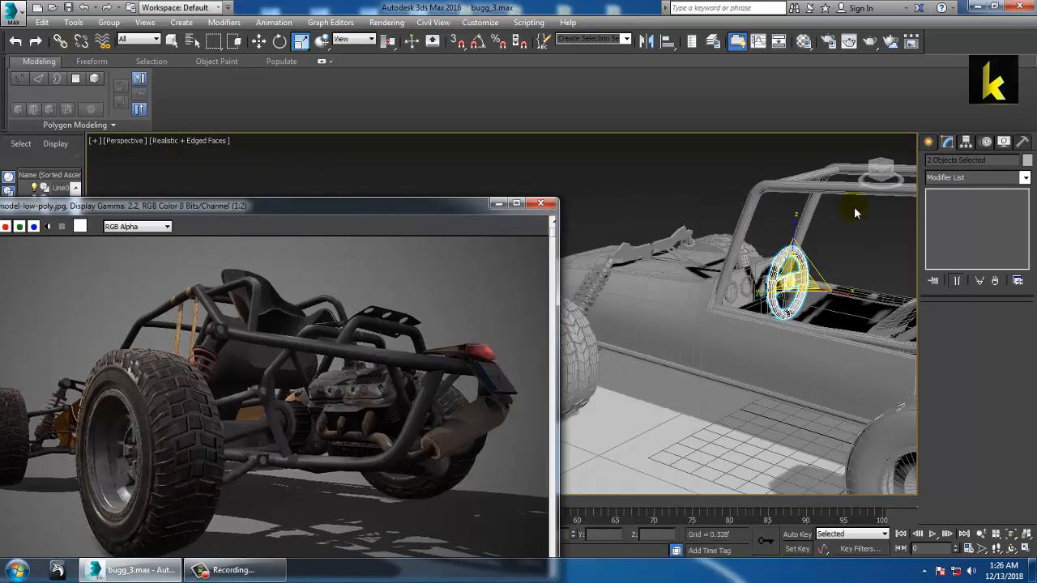
middle_click_drag(807, 290, 763, 281, "alt")
left_click(774, 245)
Examine the whole buggy and its rear frame around the engine from several angles against the reference image.
middle_click_drag(774, 245, 744, 273, "alt")
scroll(784, 267, "down", 5)
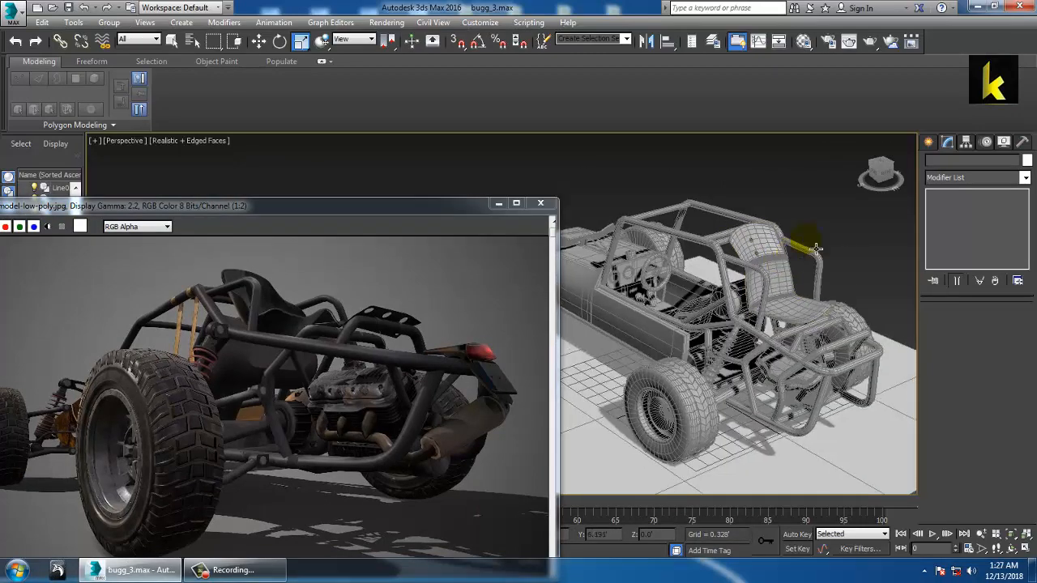
middle_click_drag(815, 250, 721, 288, "alt")
left_click_drag(383, 208, 257, 194)
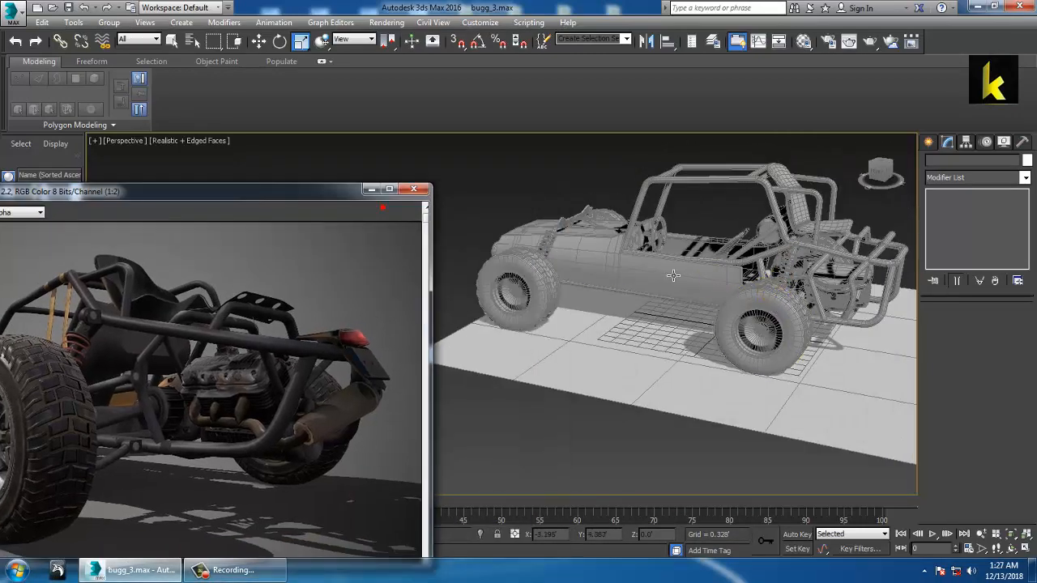
middle_click_drag(673, 275, 749, 296, "alt")
middle_click_drag(749, 296, 686, 321)
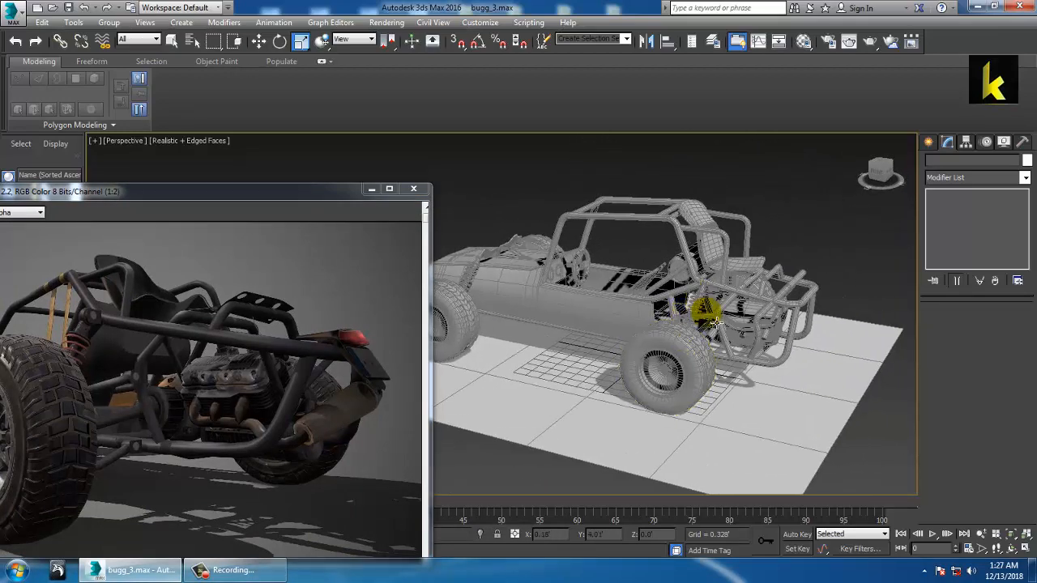
scroll(689, 317, "up", 5)
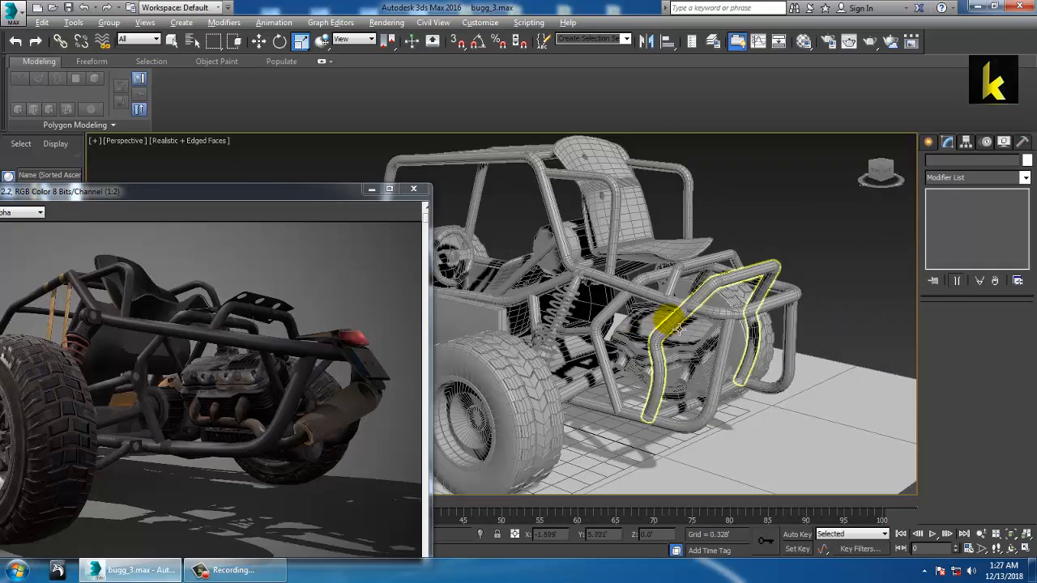
middle_click_drag(678, 328, 685, 327, "alt")
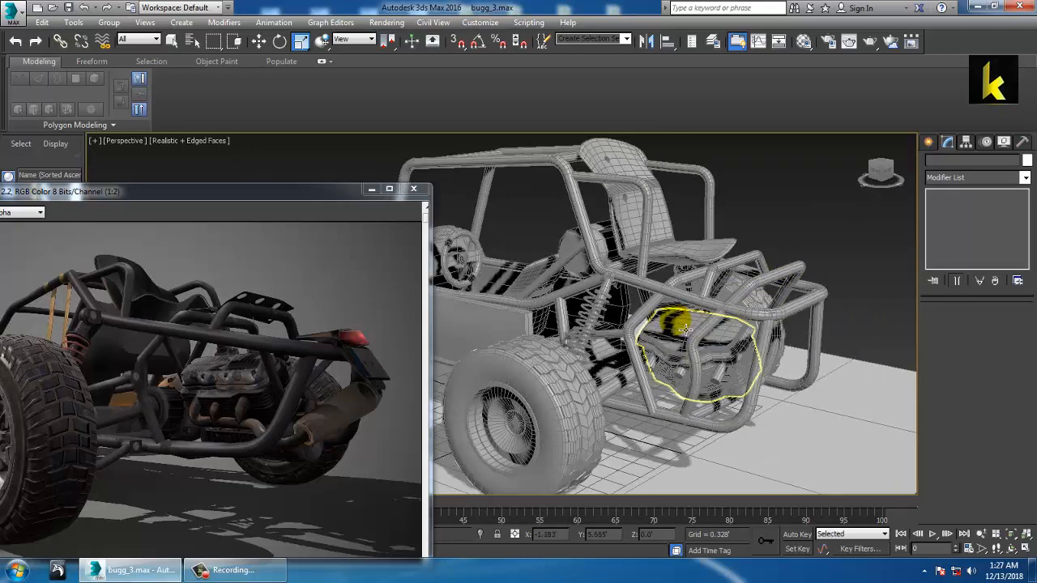
left_click(267, 569)
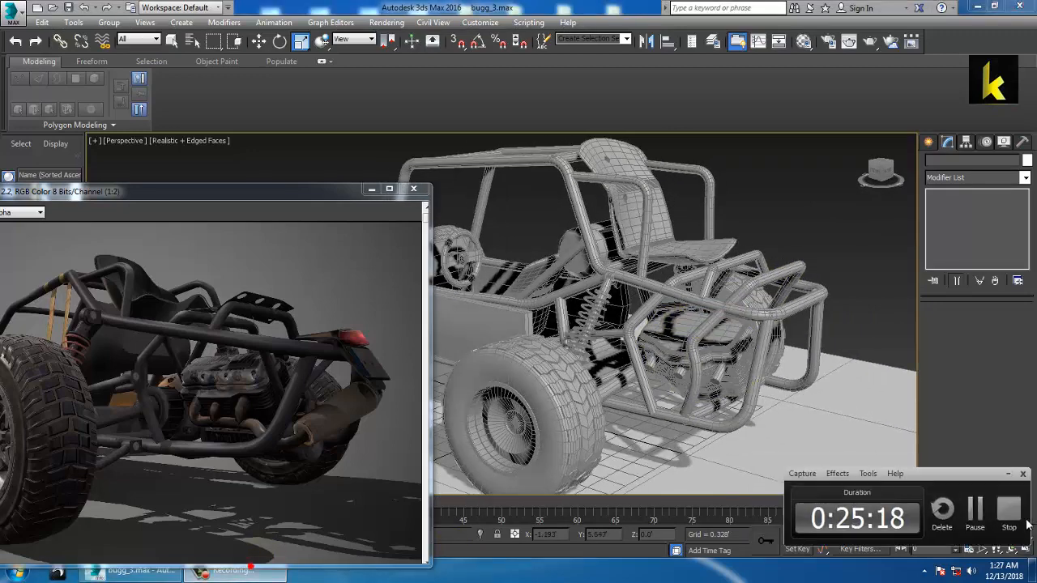
left_click(1009, 510)
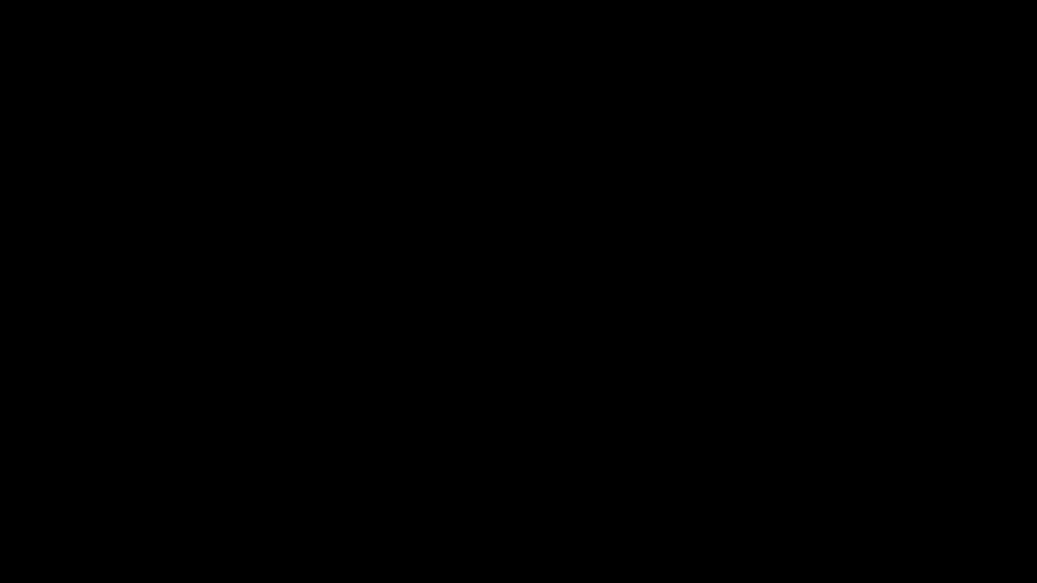